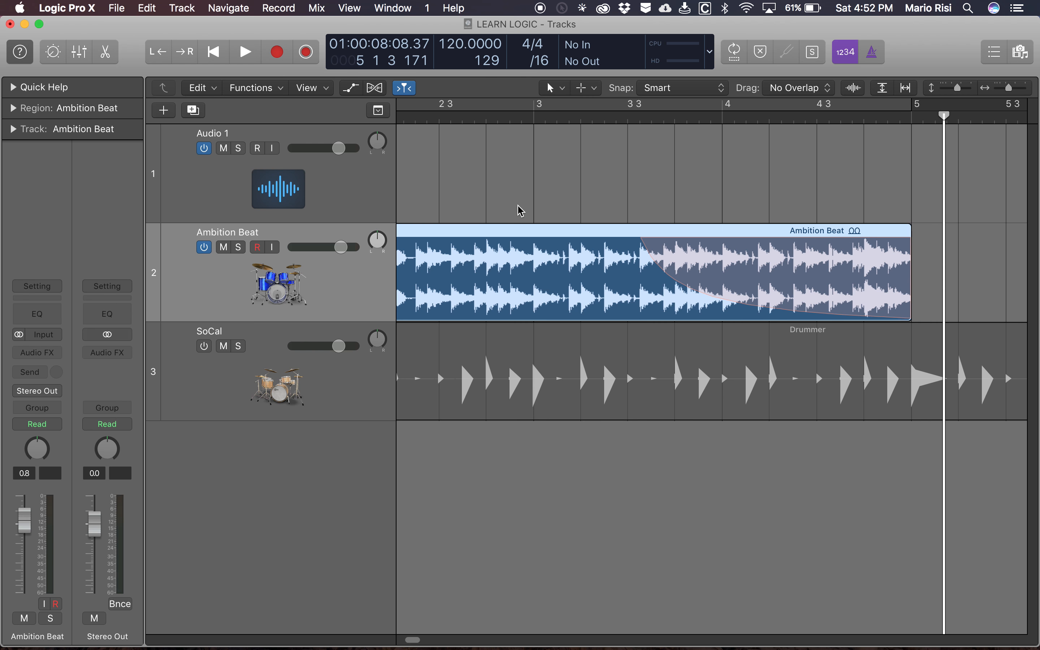
- Select the SoCal drummer track together with its region
scroll(521, 211, "left", 5)
scroll(520, 210, "right", 4)
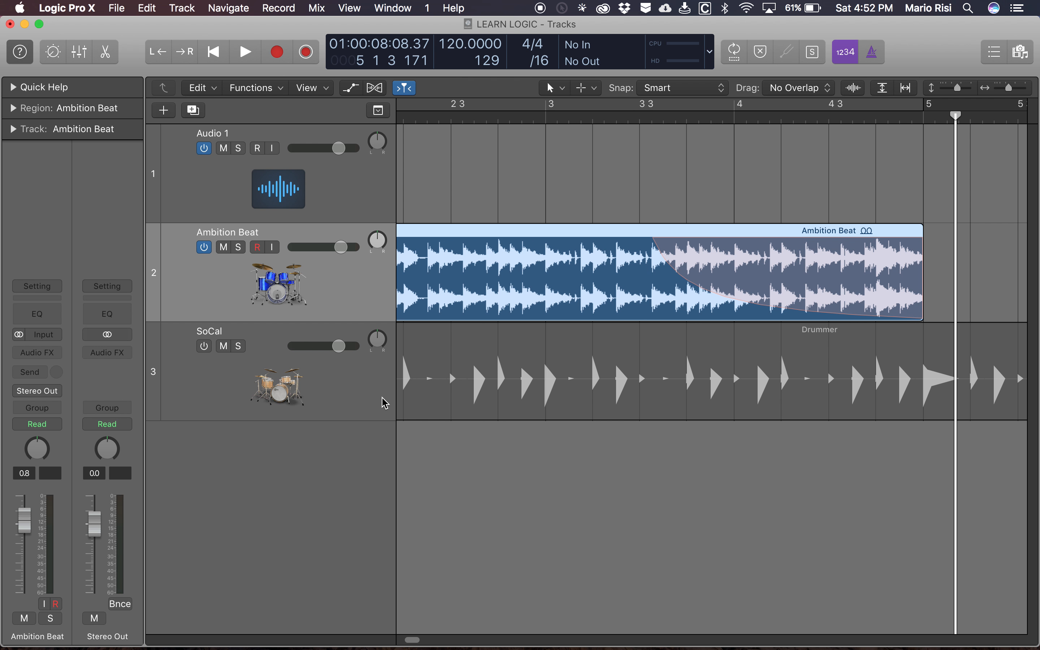
left_click(351, 389)
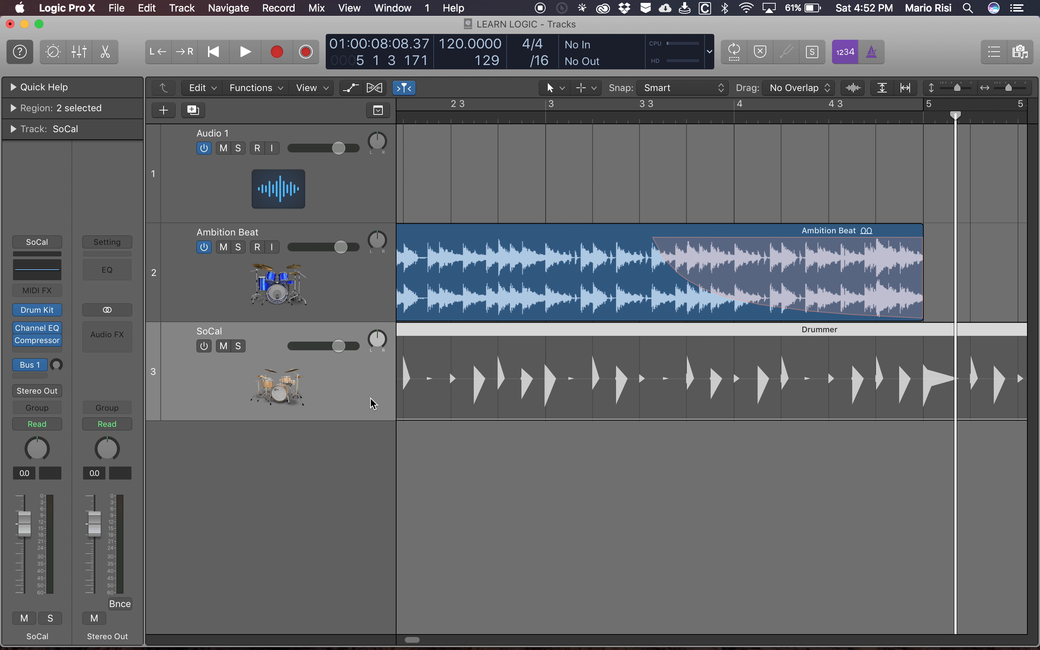
scroll(360, 400, "left", 2)
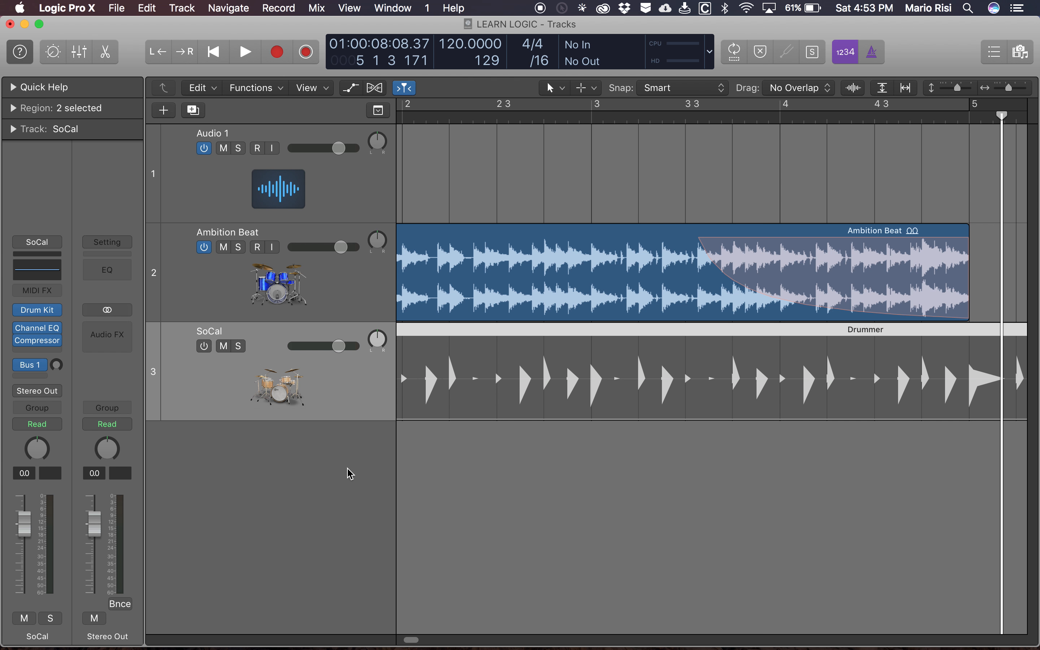
- Search the key commands for "midi tr", look through the matching track commands, and close the Key Commands window
key("alt+k")
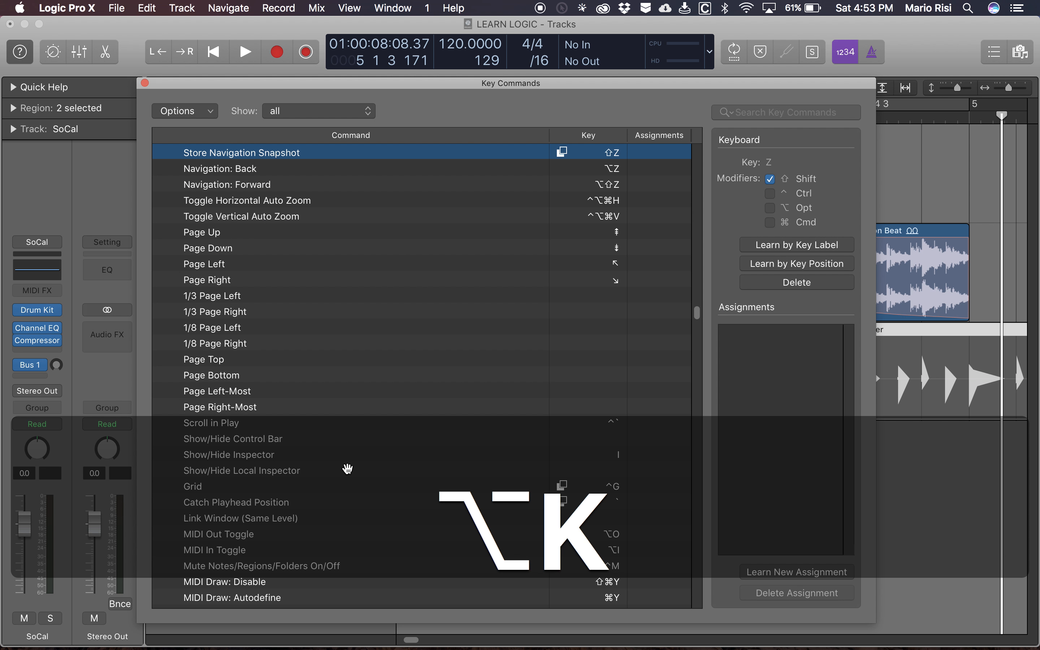
key("Tab")
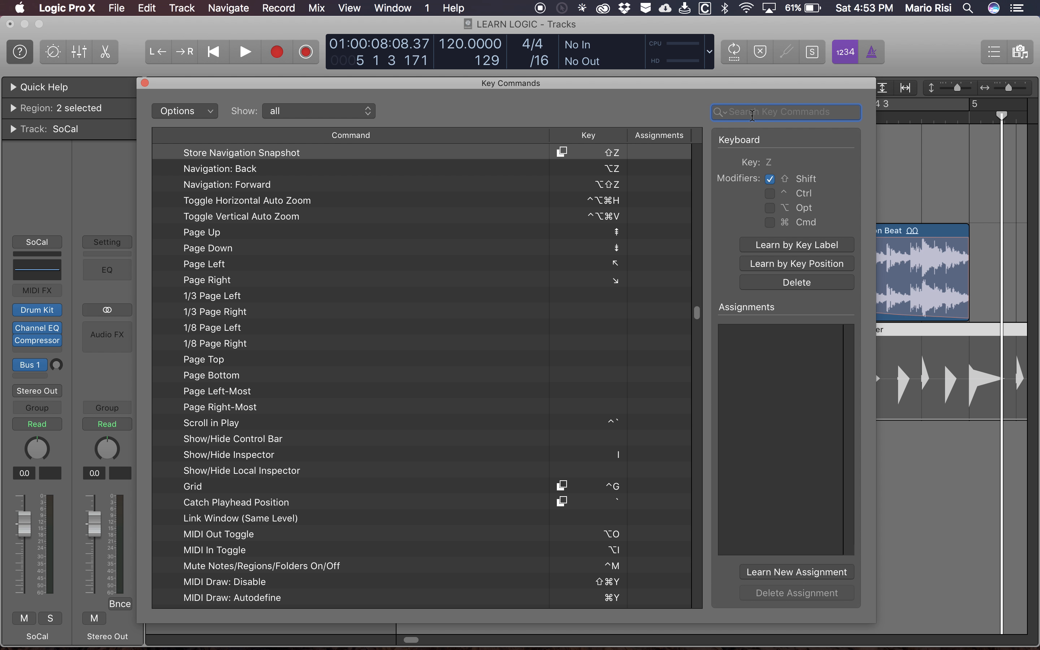
type("midi")
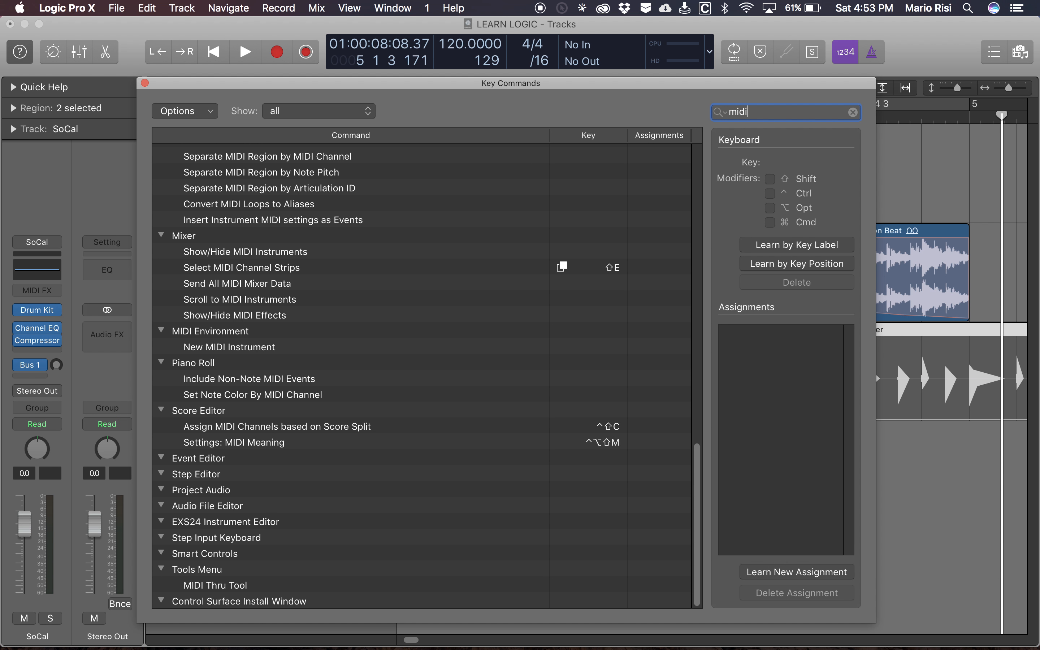
type(" tr")
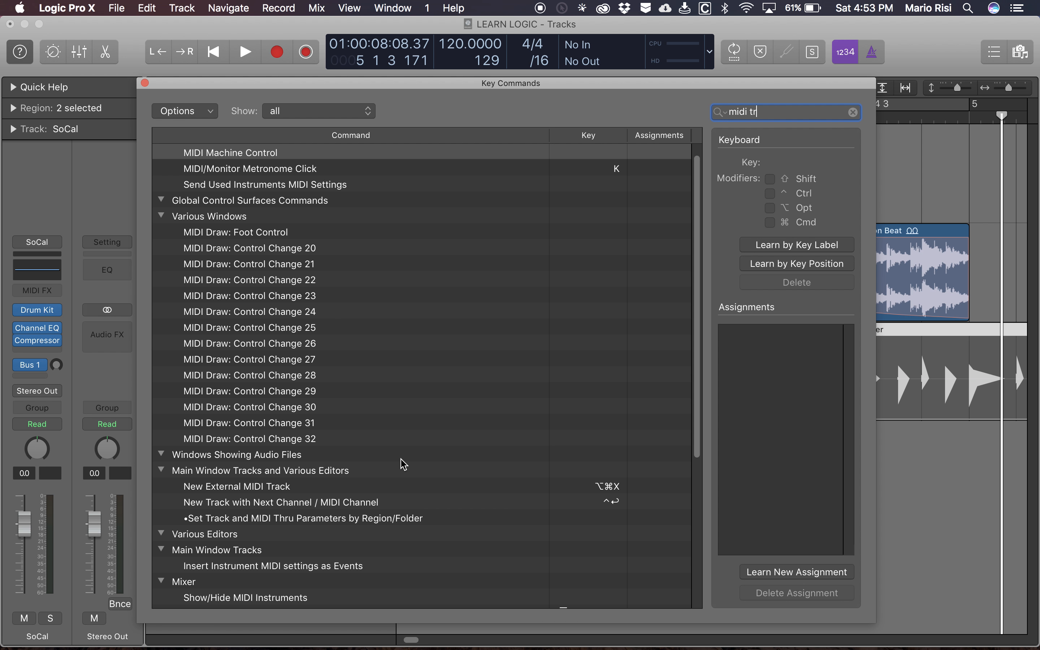
scroll(403, 463, "down", 5)
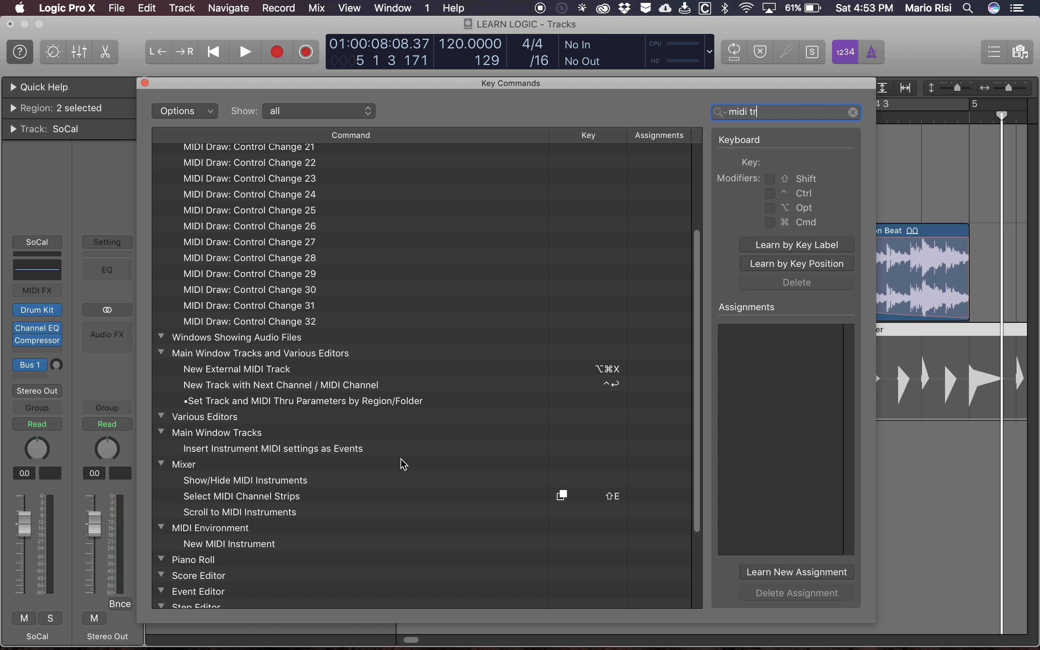
scroll(403, 464, "down", 4)
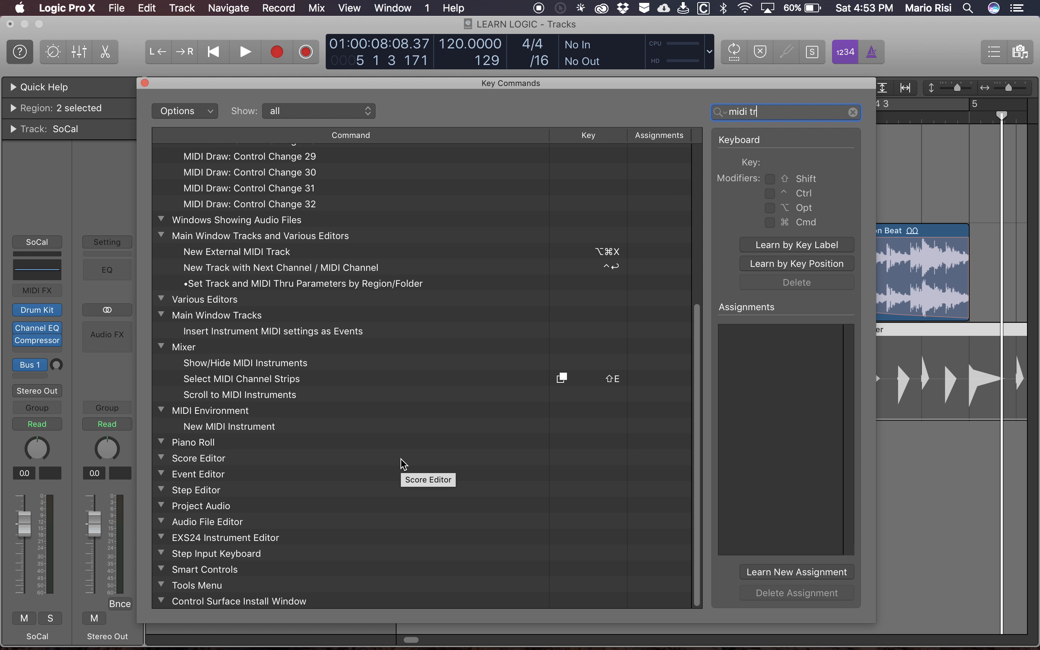
key("super+w")
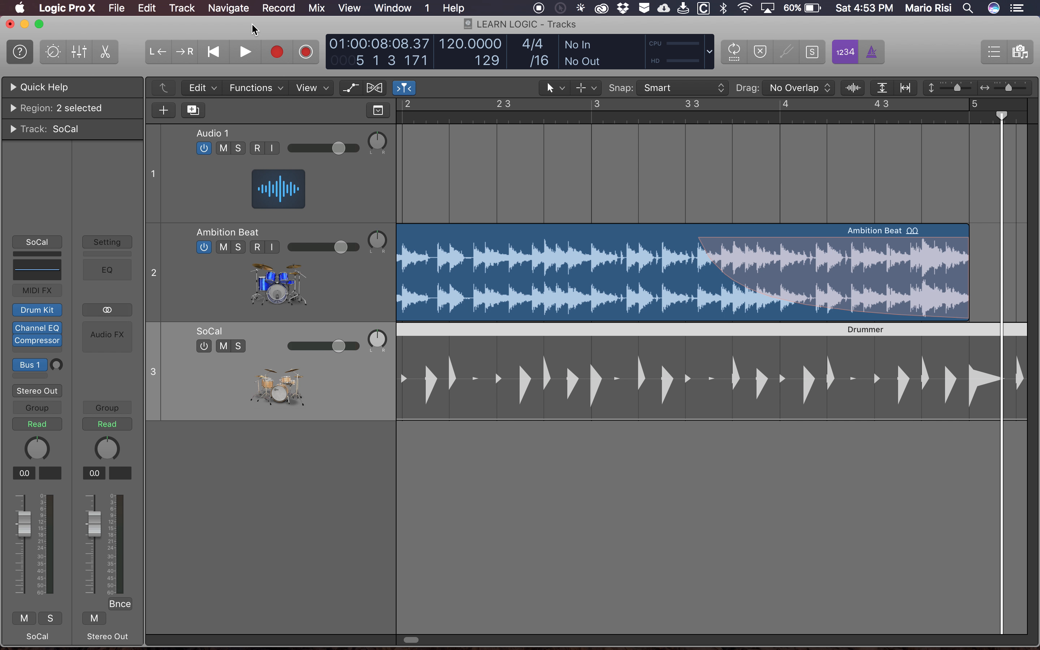
- Look up the command and shortcut for creating a new software instrument track among the track creation commands
key("ctrl+F2")
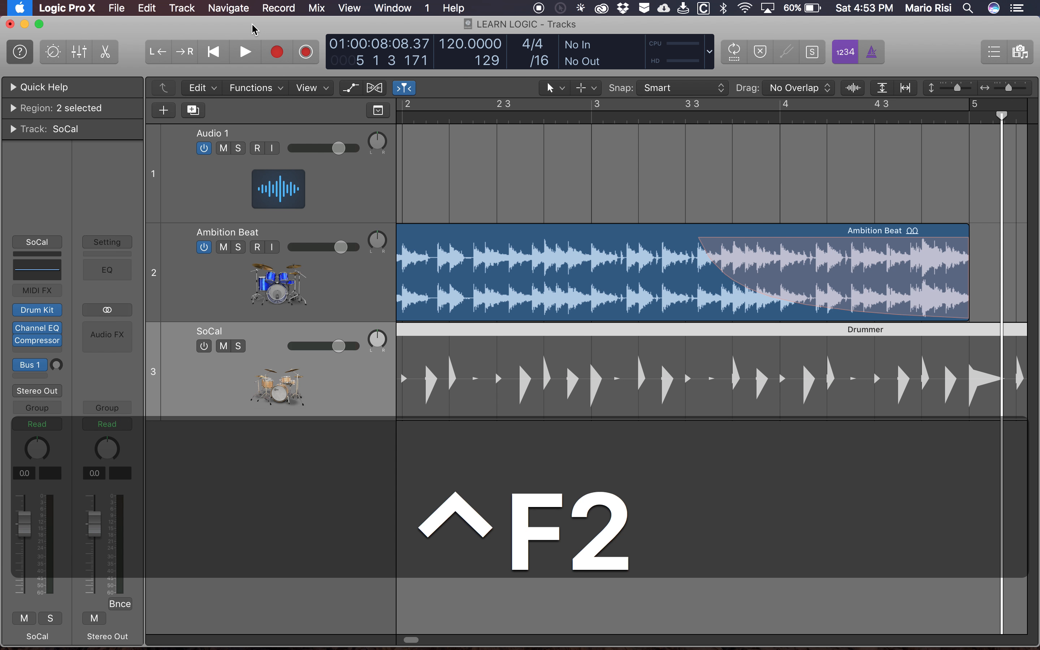
key("Right")
key("Right")
key("Right")
key("Right")
key("Right")
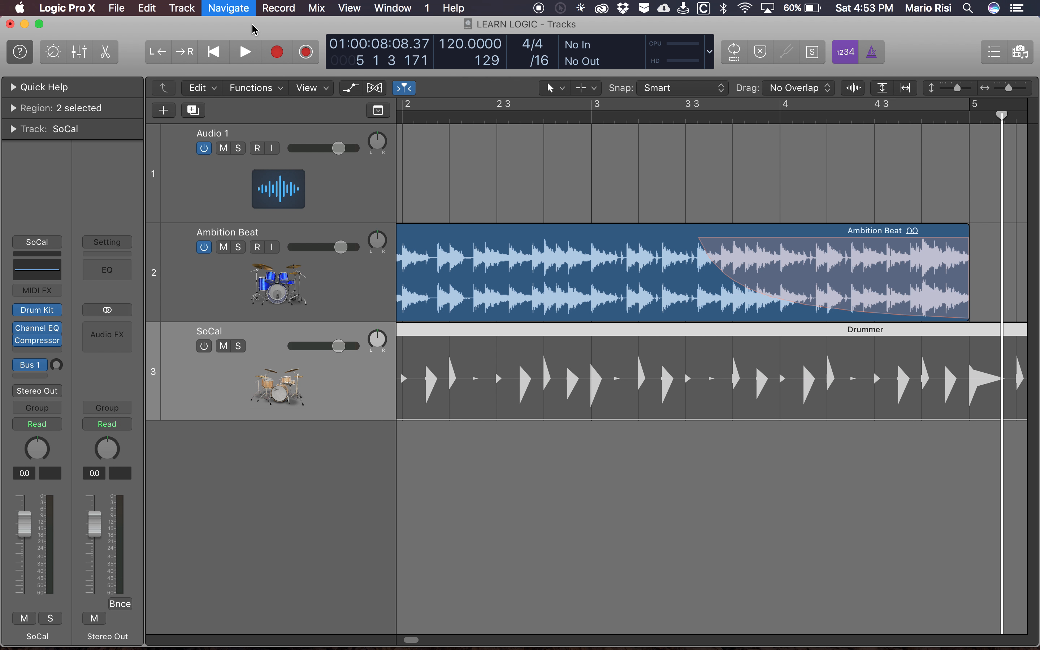
key("Left")
key("Left")
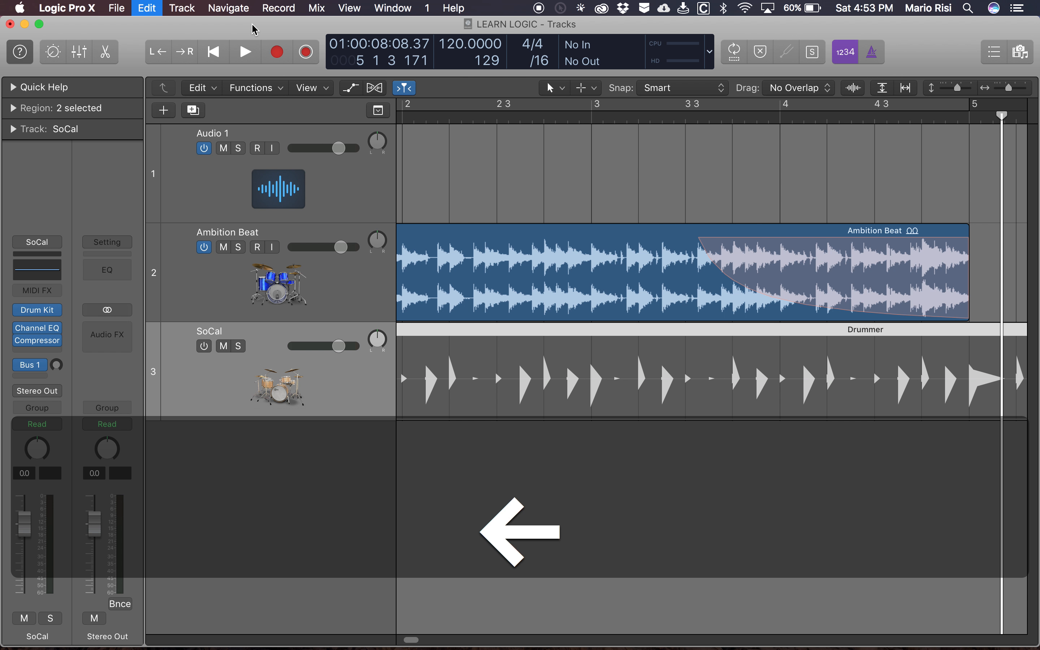
key("Right")
key("Down")
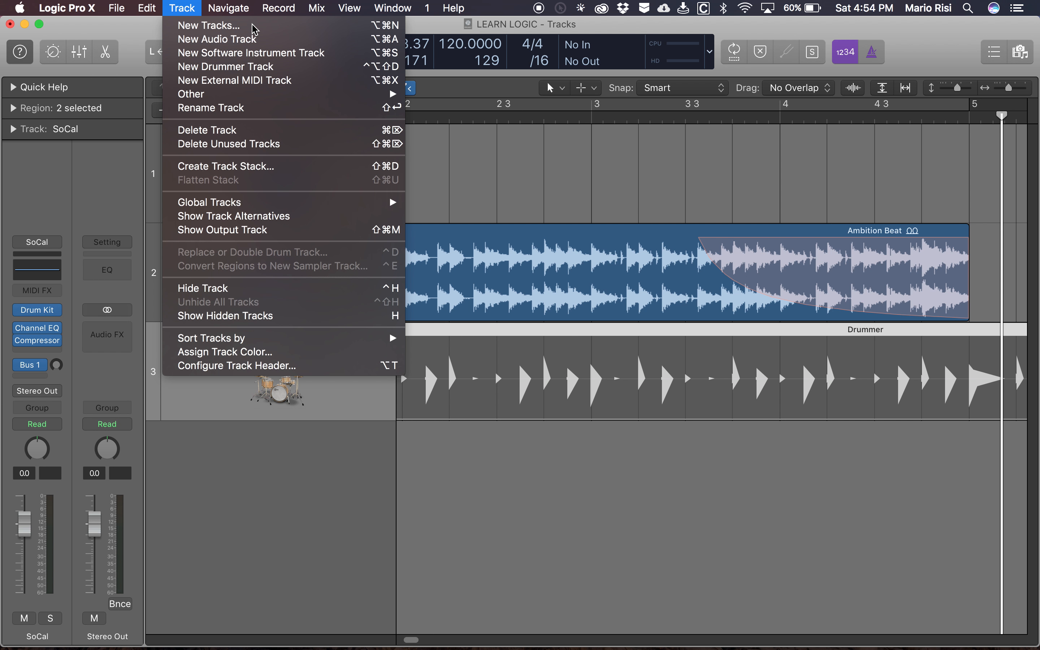
key("Down")
key("Down")
key("Down")
key("Down")
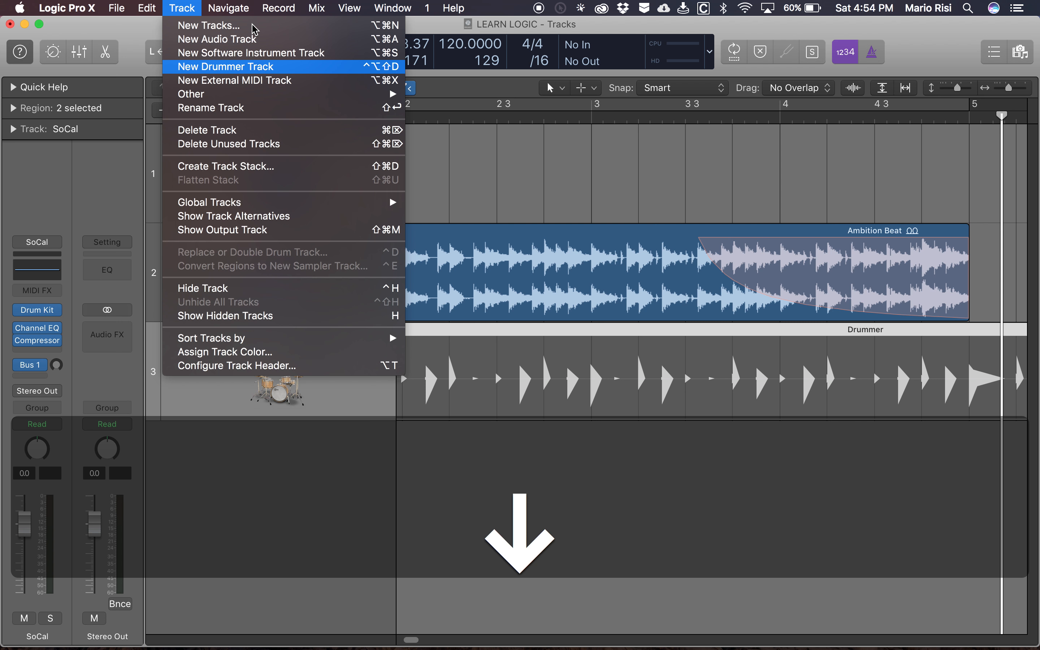
key("Up")
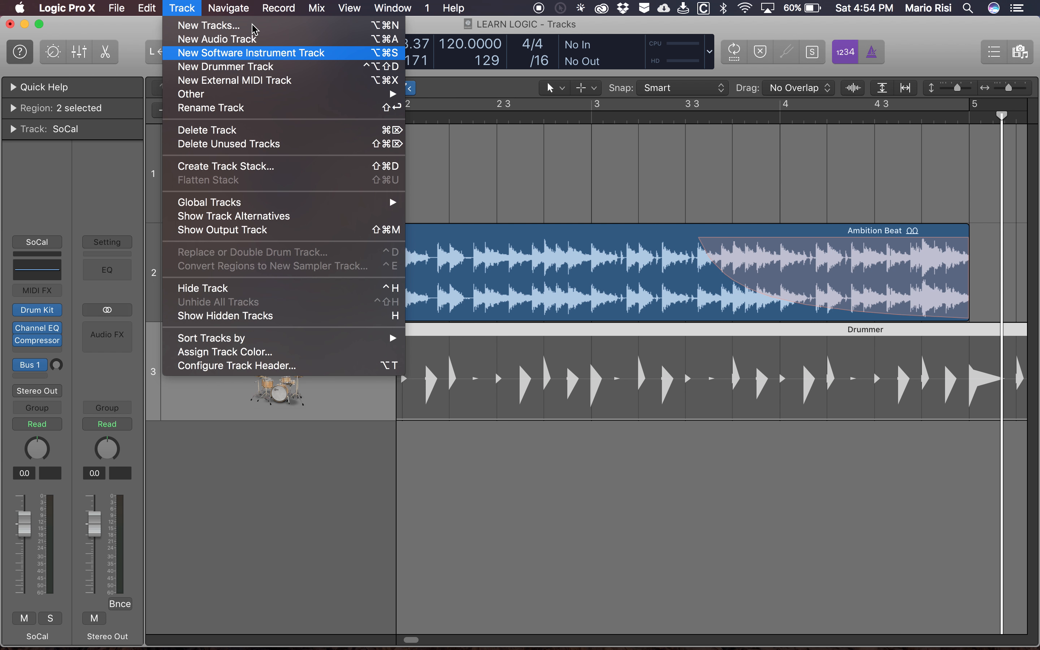
key("Escape")
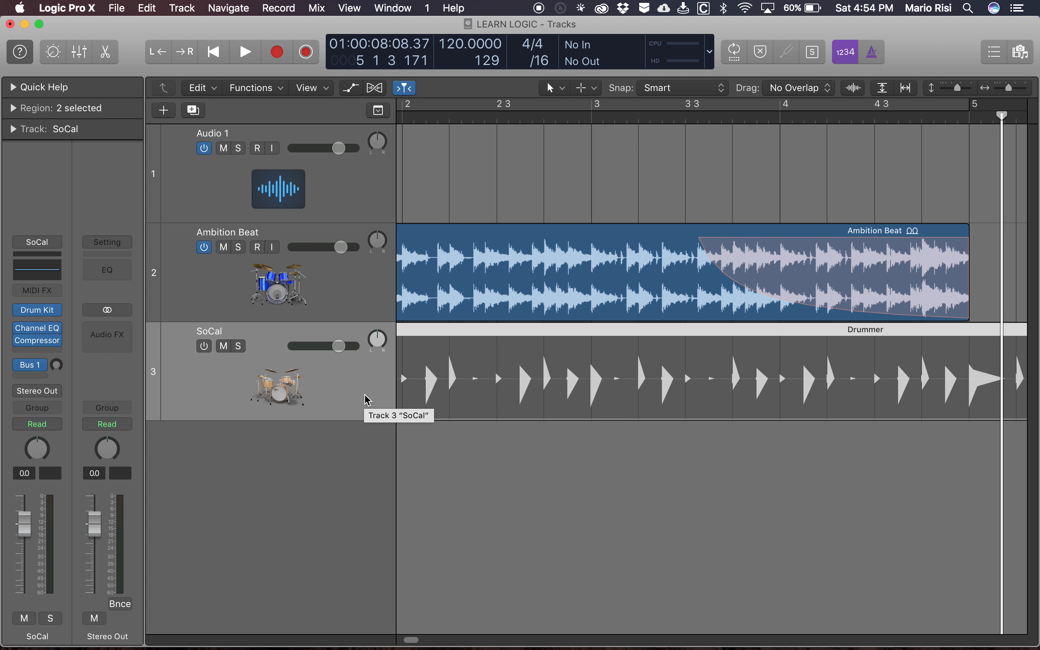
- Create a new software instrument track below the SoCal track
key("alt+super+s")
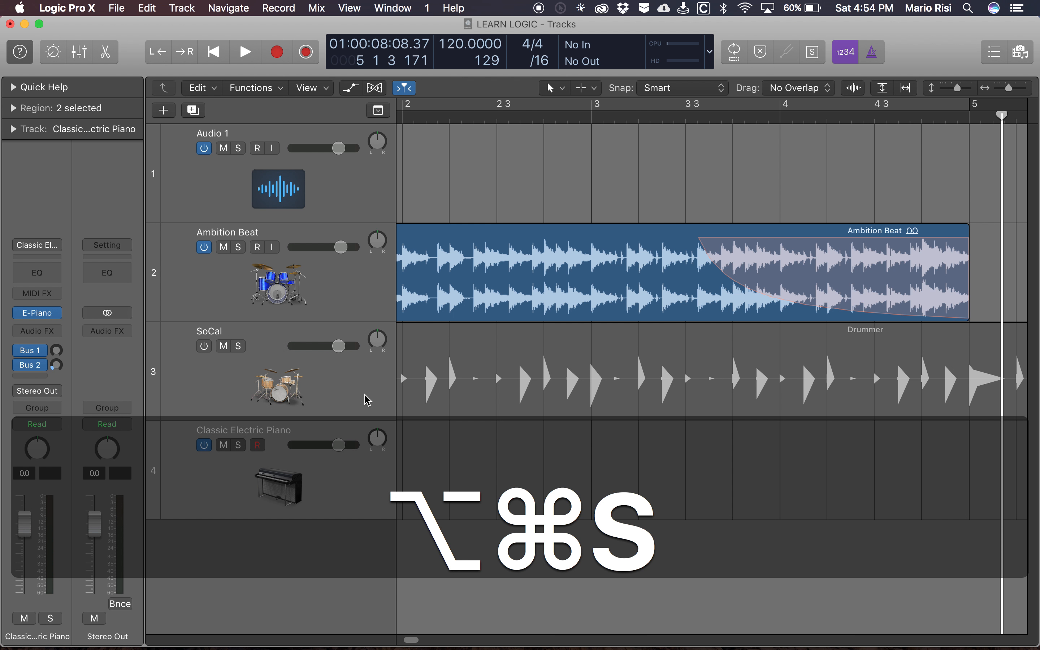
scroll(376, 451, "down", 1)
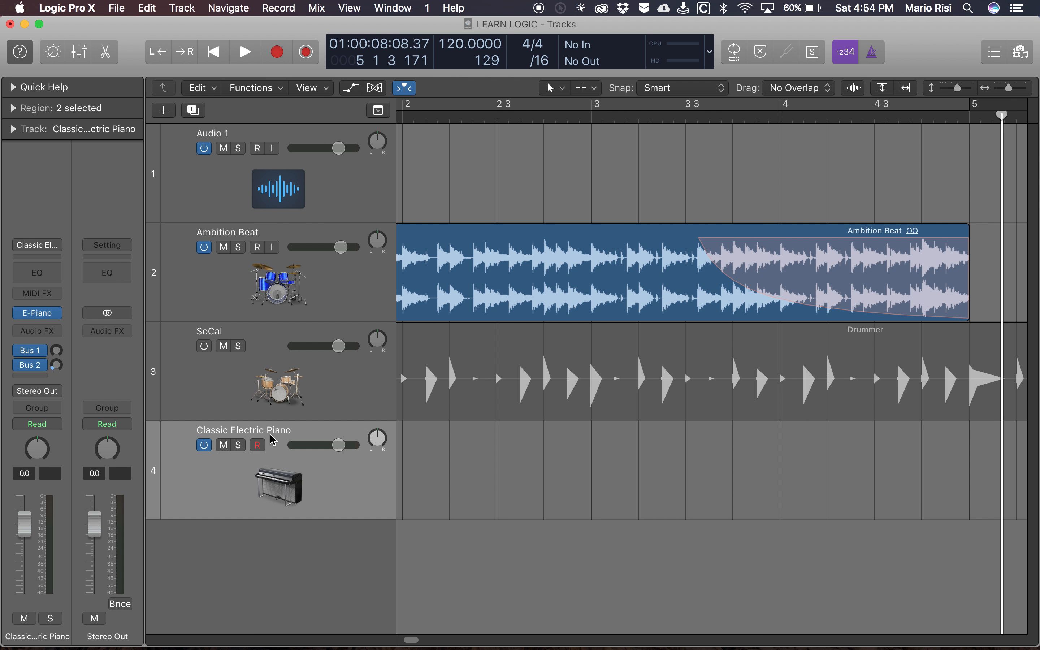
key("shift+z")
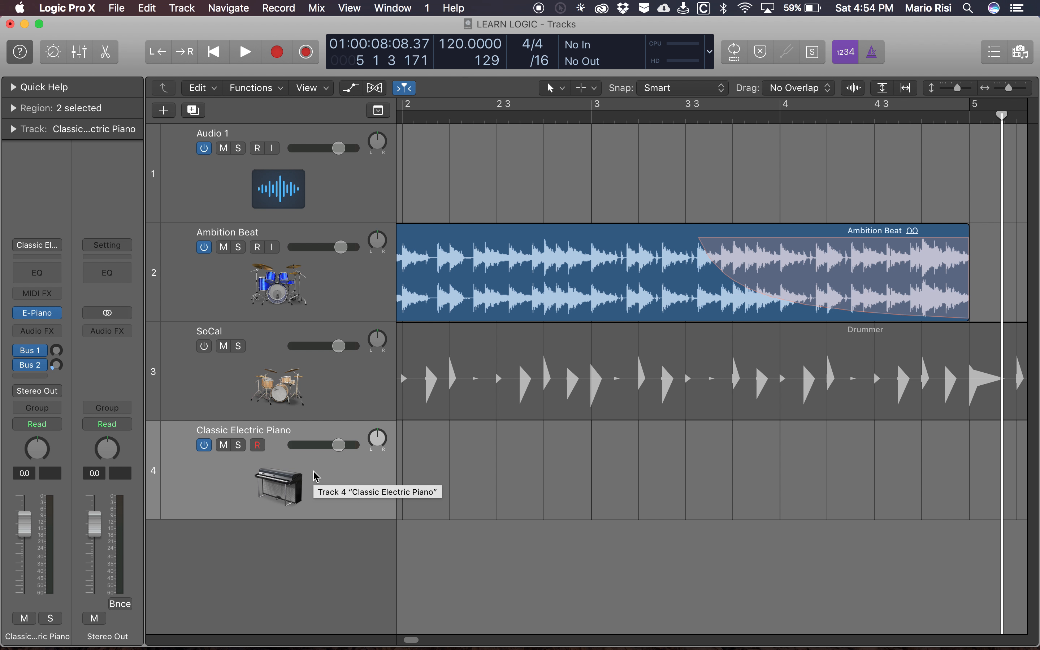
- Load the Hidden Message patch from the Library's Arpeggiator Synth Layers onto the new software instrument track
key("y")
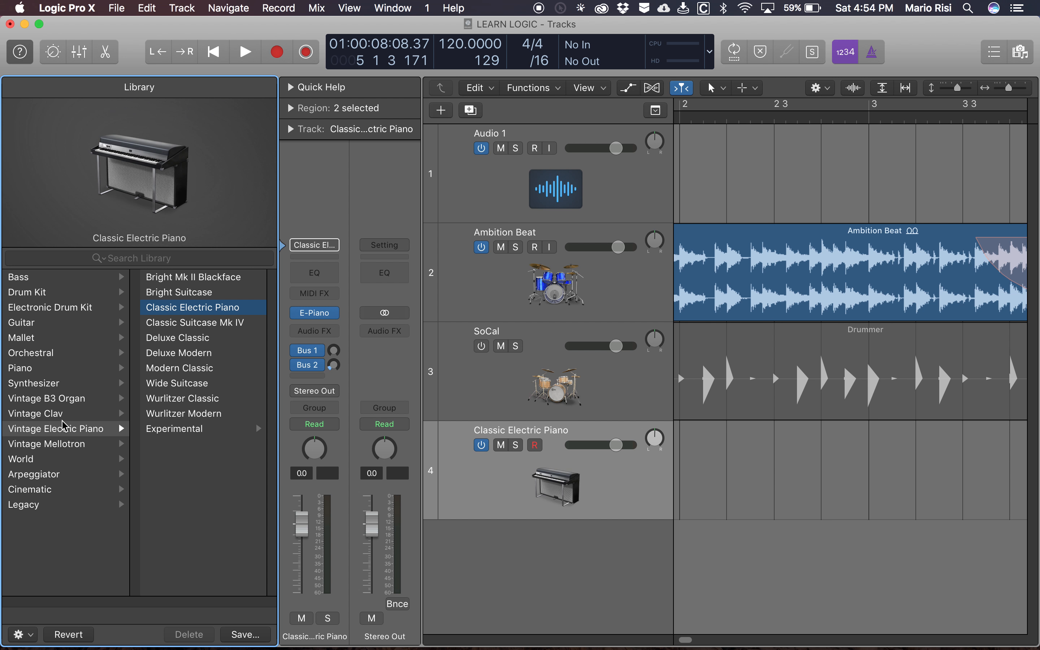
left_click(47, 473)
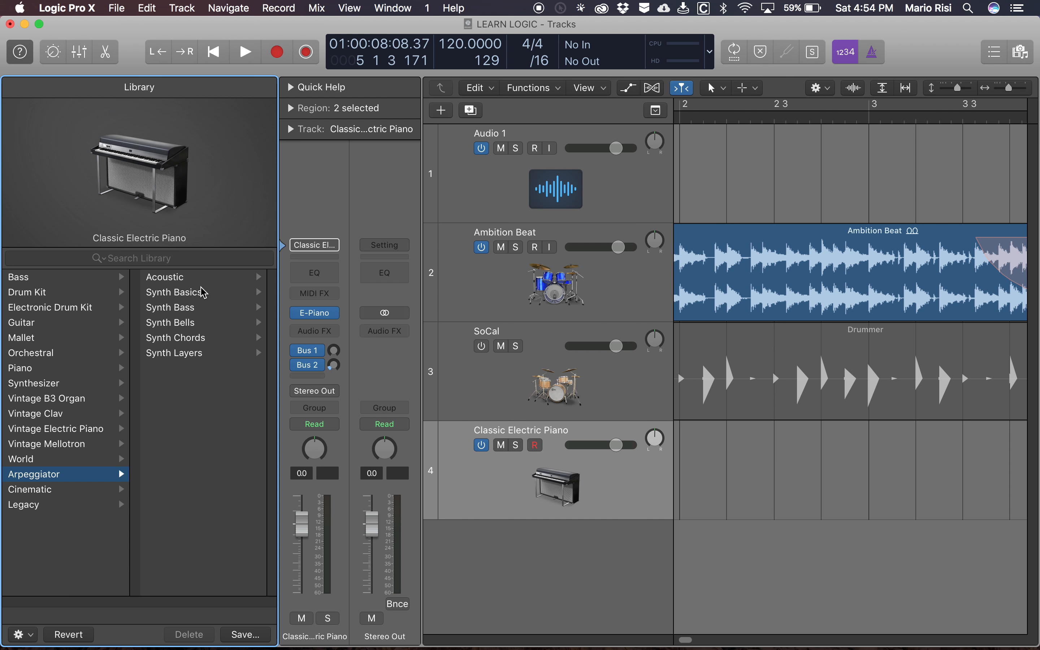
left_click(192, 353)
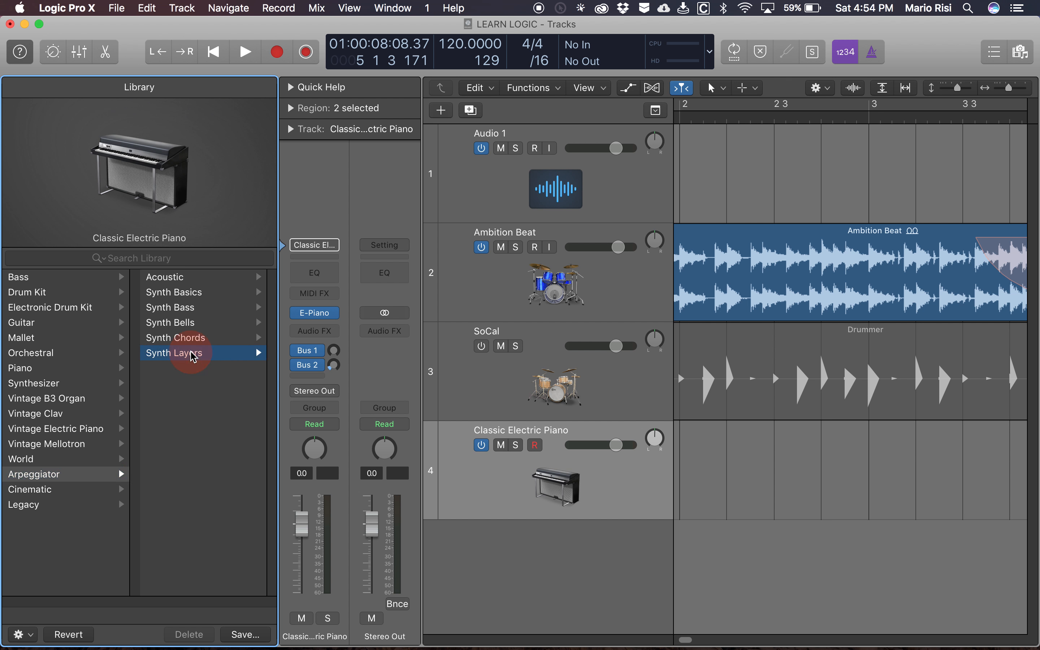
left_click(192, 347)
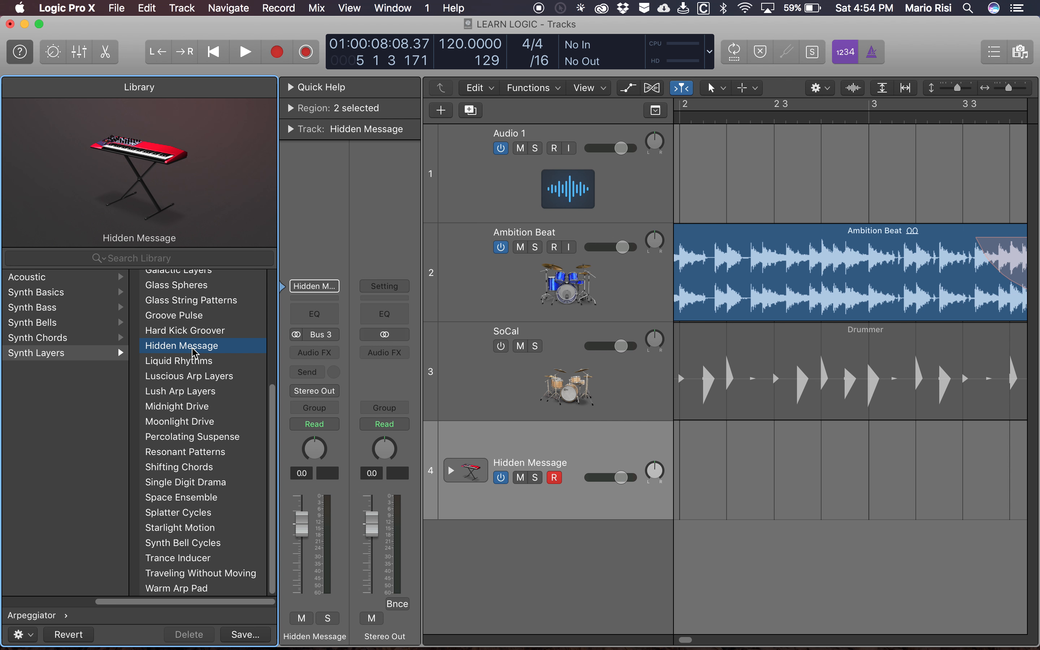
- Show the Musical Typing keyboard, move it up over the tracks, audition Hidden Message with the note C2, and close the keyboard
key("super+k")
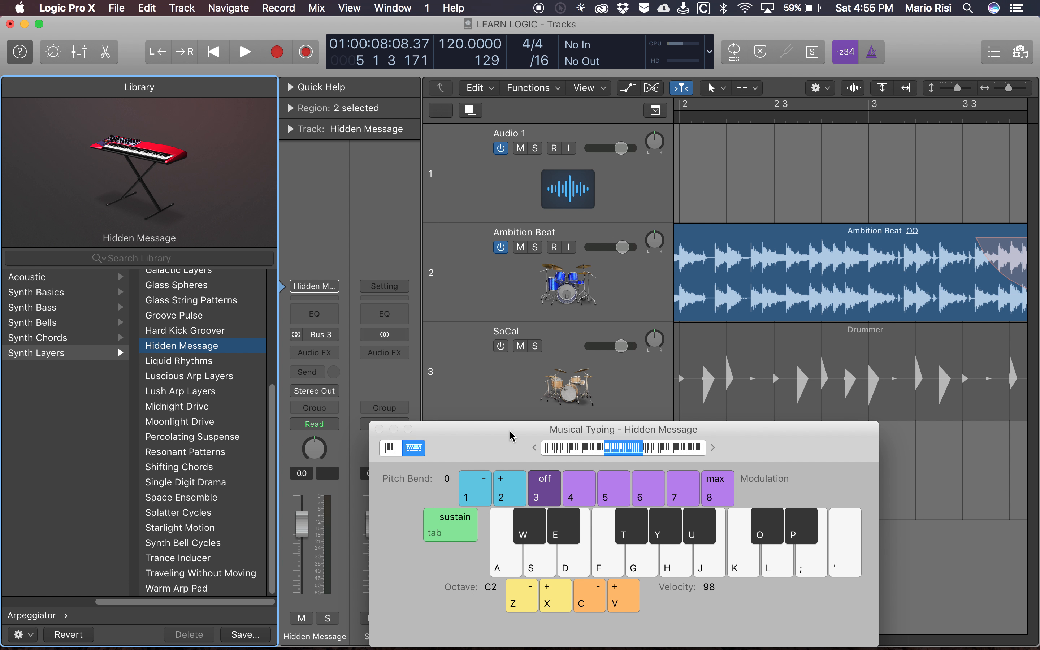
left_click_drag(512, 427, 495, 259)
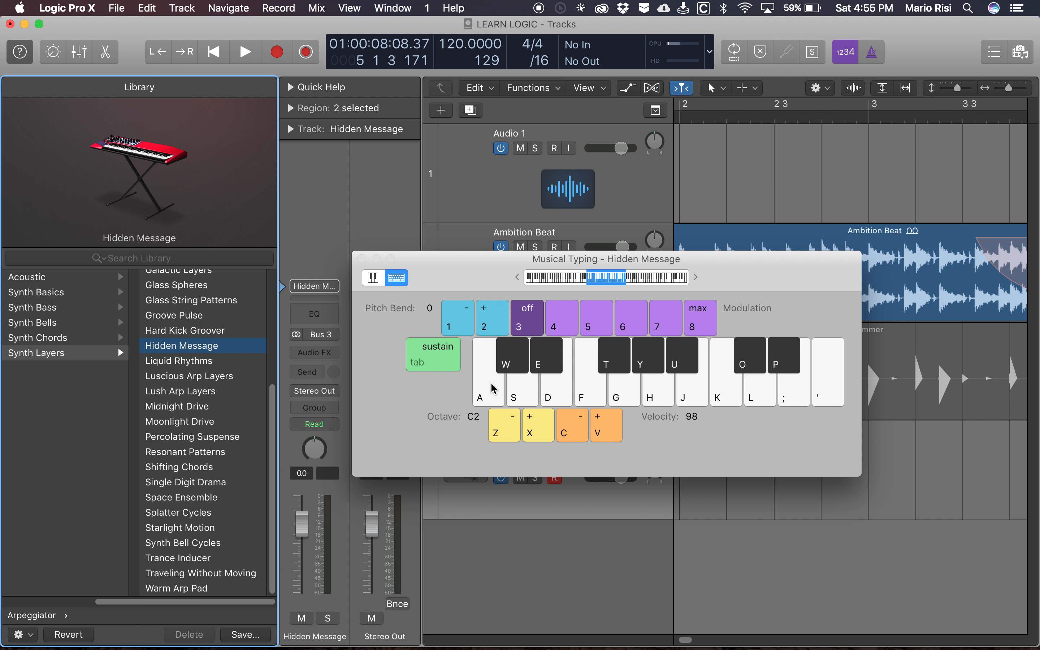
key("a")
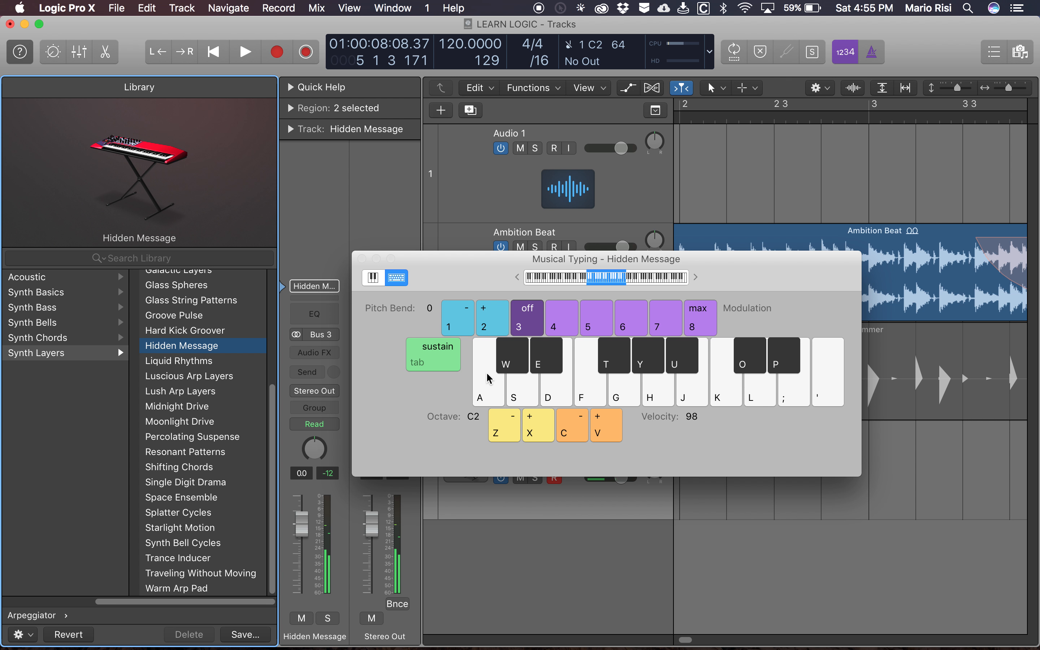
left_click(472, 271)
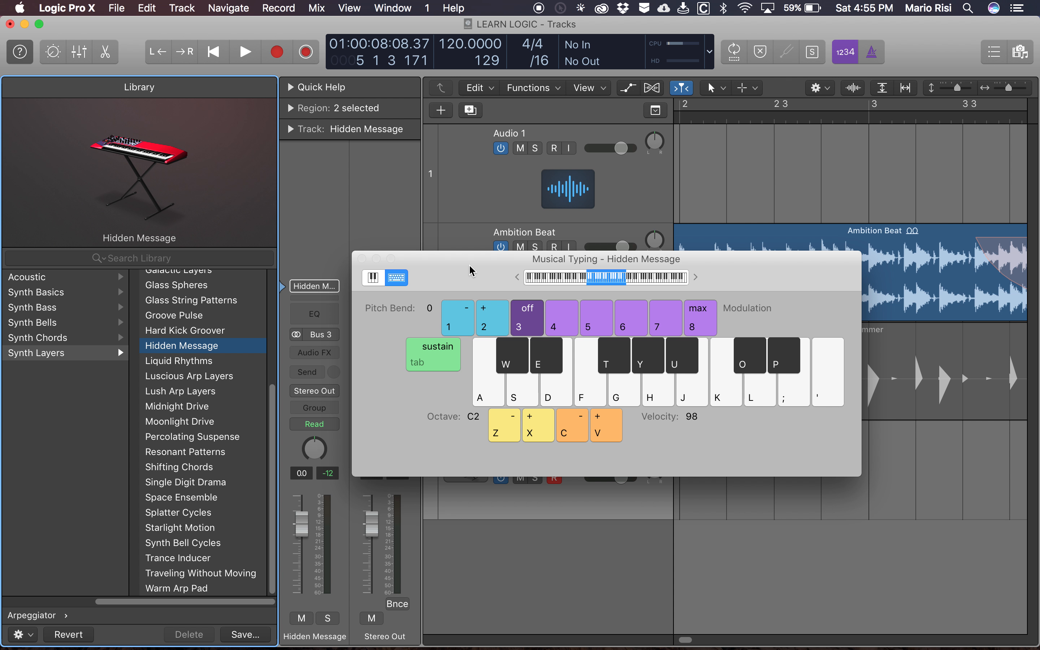
key("a")
left_click(362, 259)
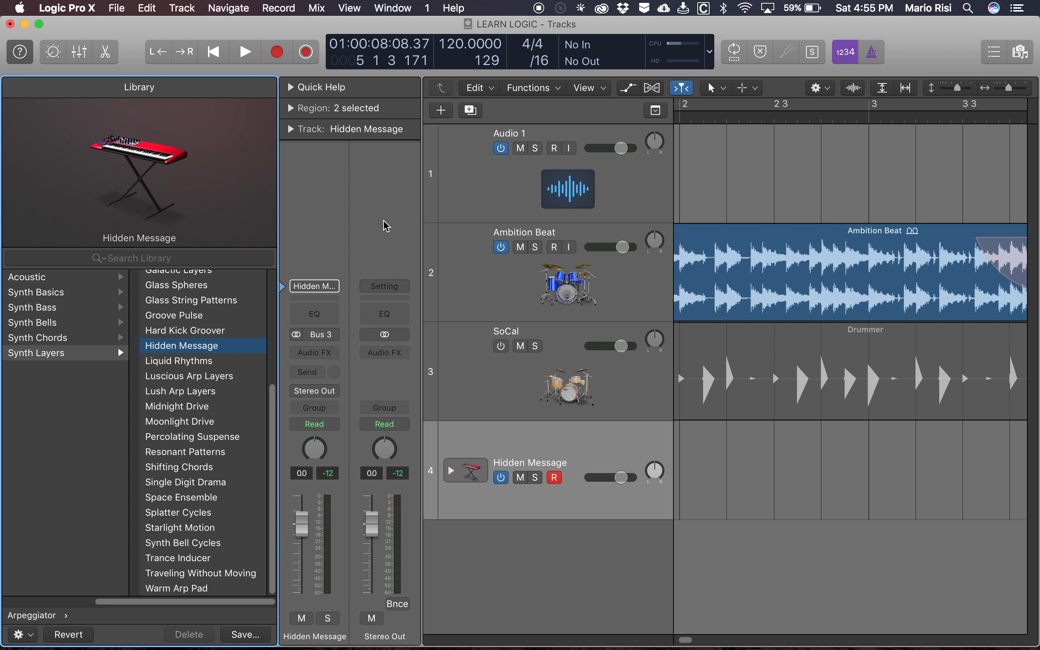
- Reopen Musical Typing and audition the Hidden Message patch by playing the notes C2, D2, E2, F2 and E2
key("cmd+k")
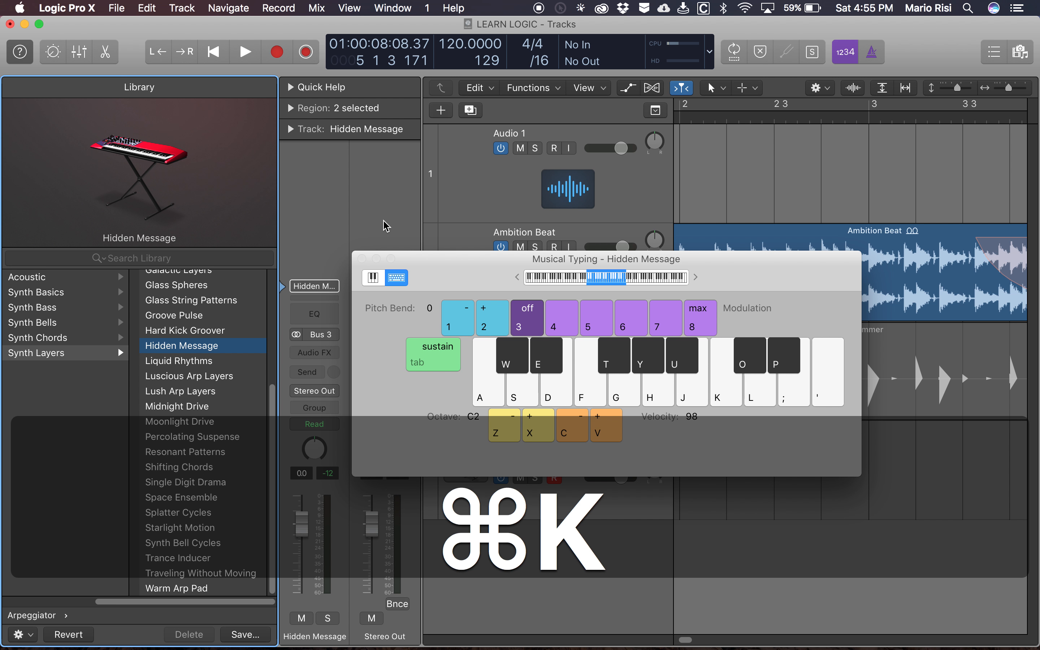
key("super+k")
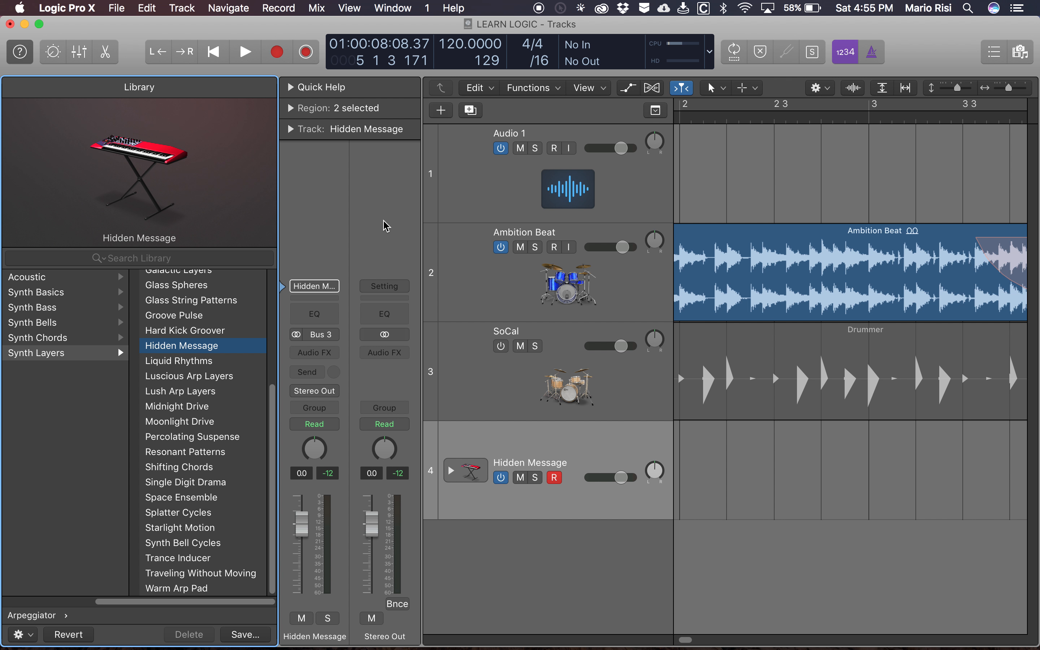
key("super+k")
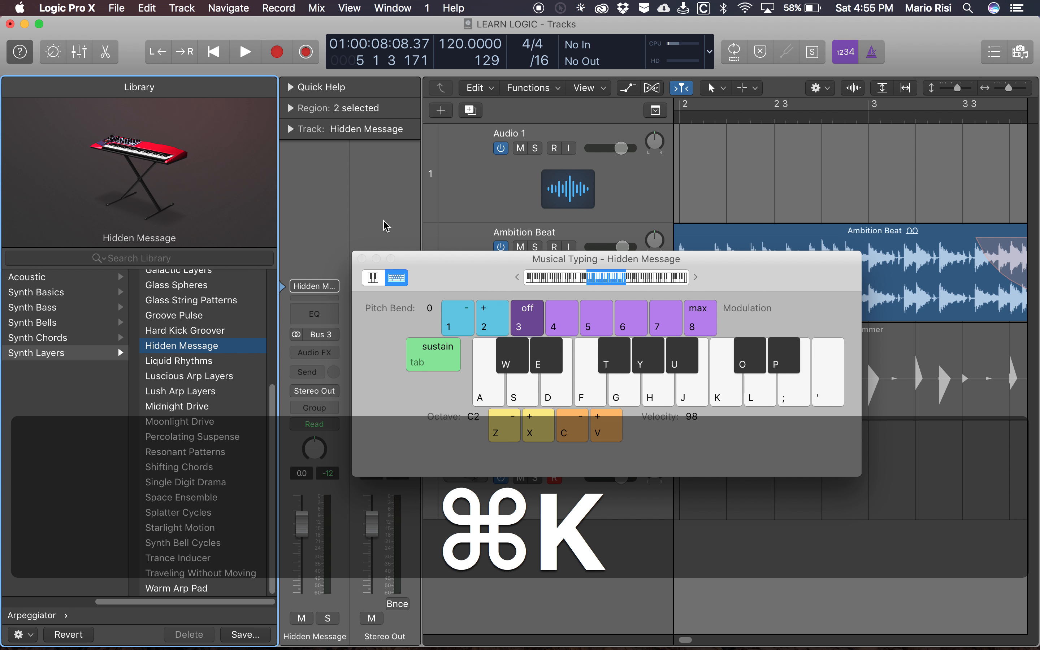
key("a")
key("s")
key("d")
key("f")
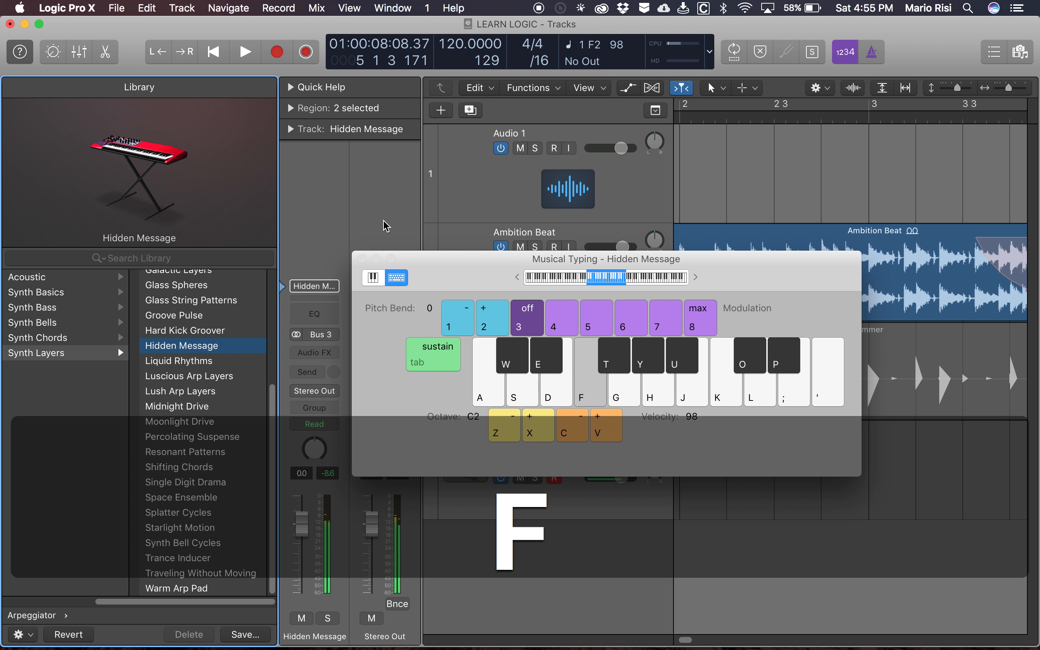
key("d")
- Close the Musical Typing keyboard and hide the Library
key("super+k")
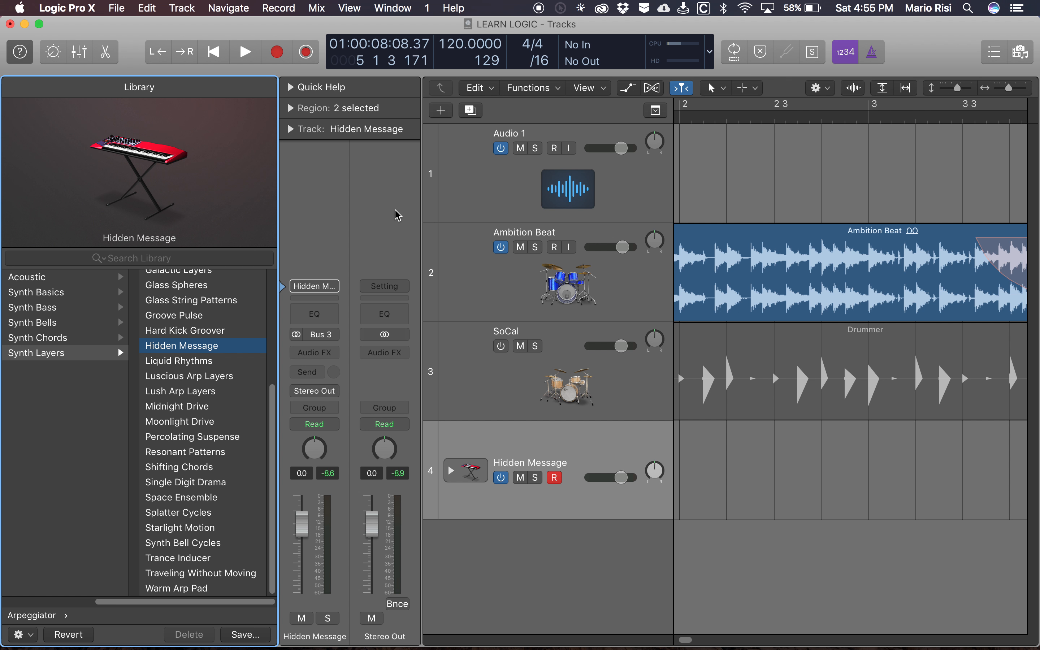
key("y")
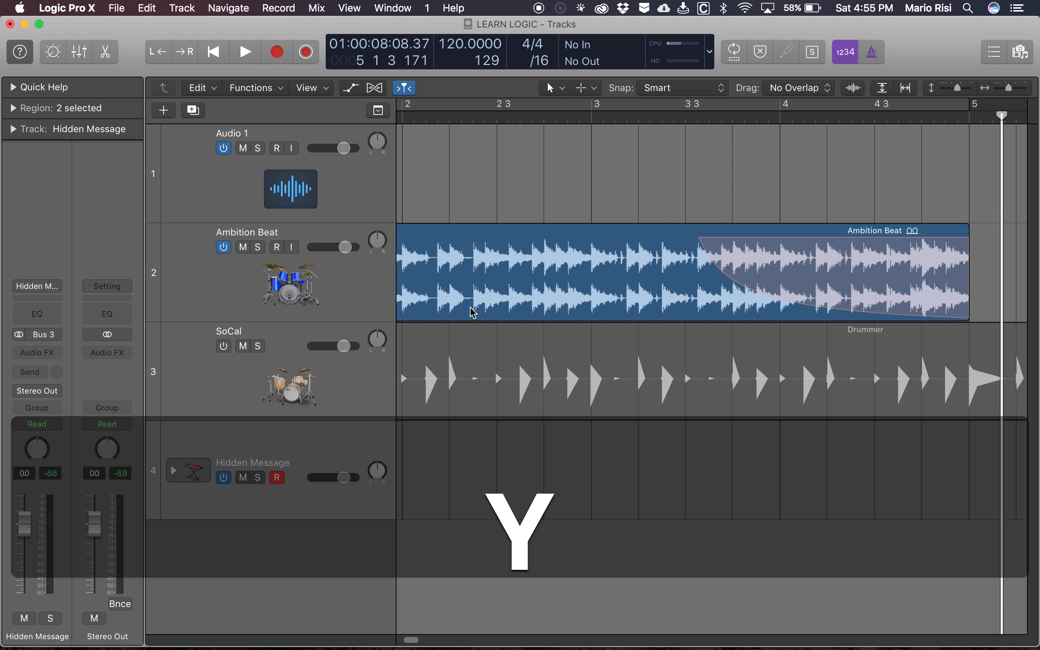
scroll(472, 466, "down", 1)
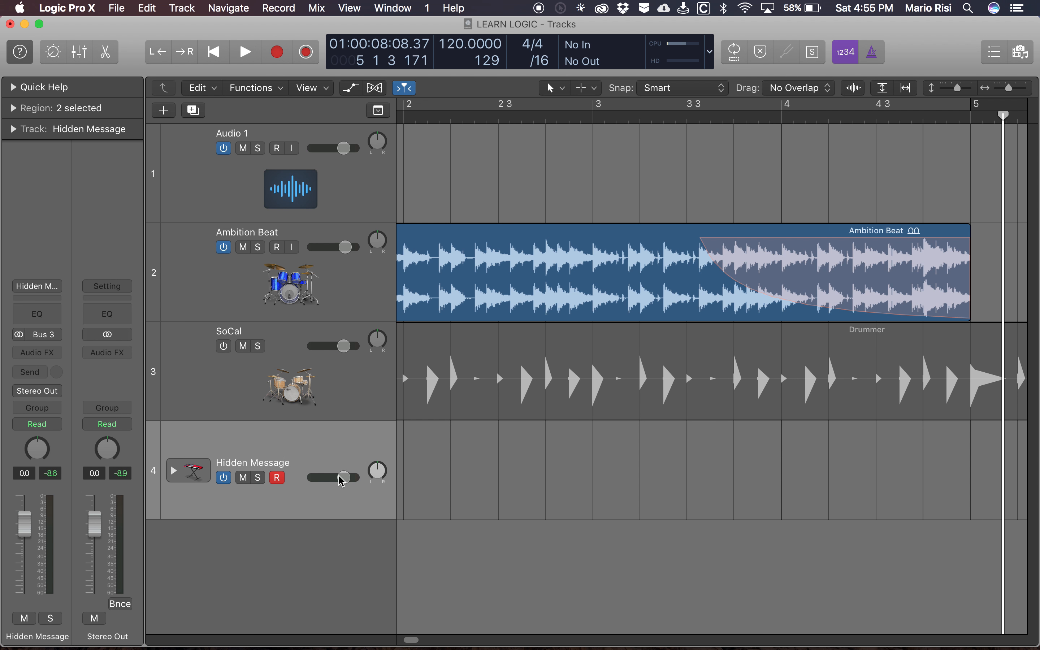
- Expand the Hidden Message track stack to examine its Synth Layer and Rhythm Layer subtracks, and collapse it again
left_click(173, 471)
scroll(360, 484, "down", 2)
scroll(360, 484, "down", 5)
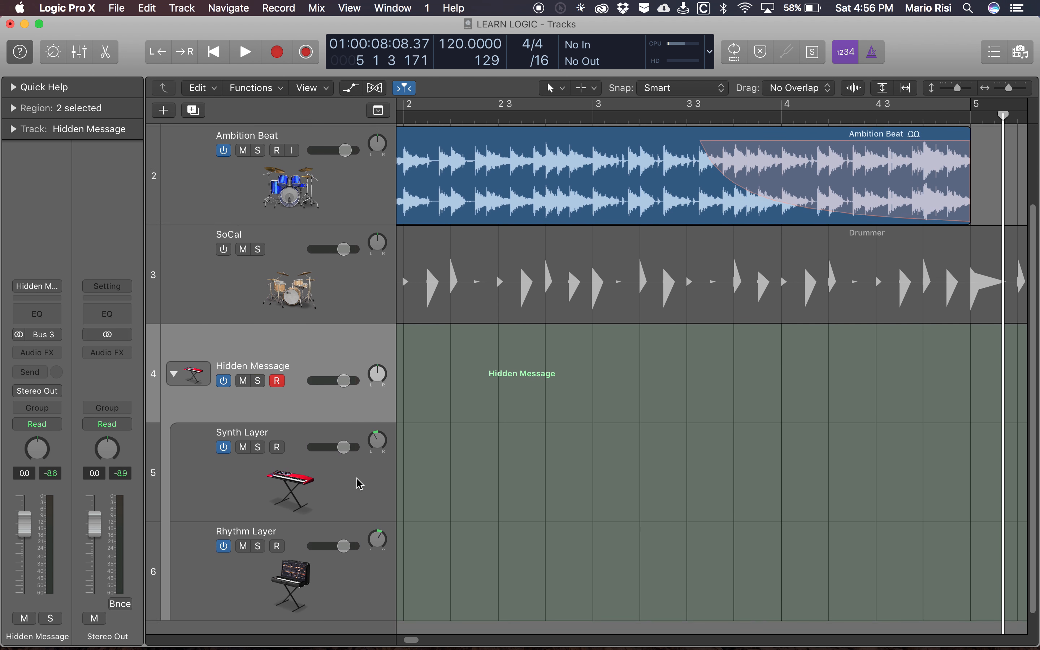
left_click(175, 355)
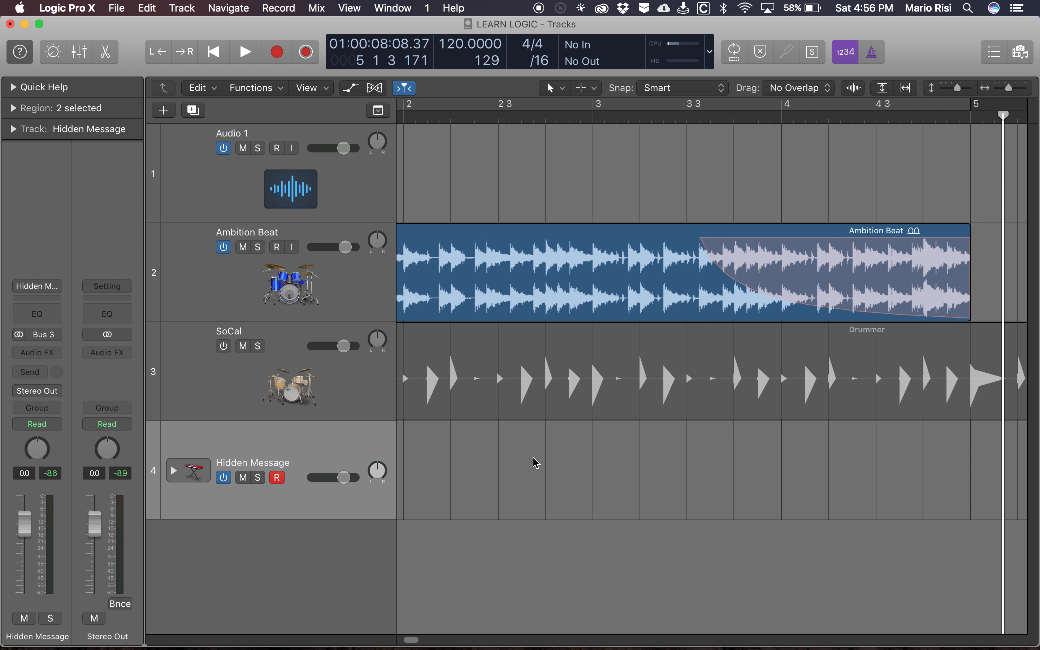
- Show the Musical Typing keyboard, move it up over the tracks, and return the playhead to the project start
scroll(536, 461, "left", 5)
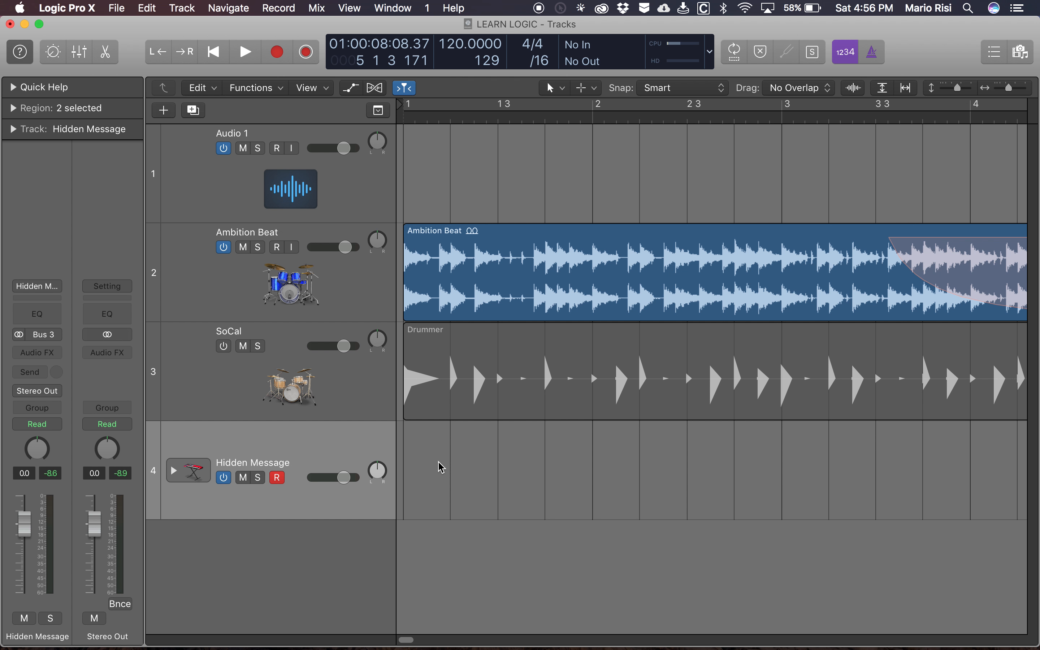
key("super+k")
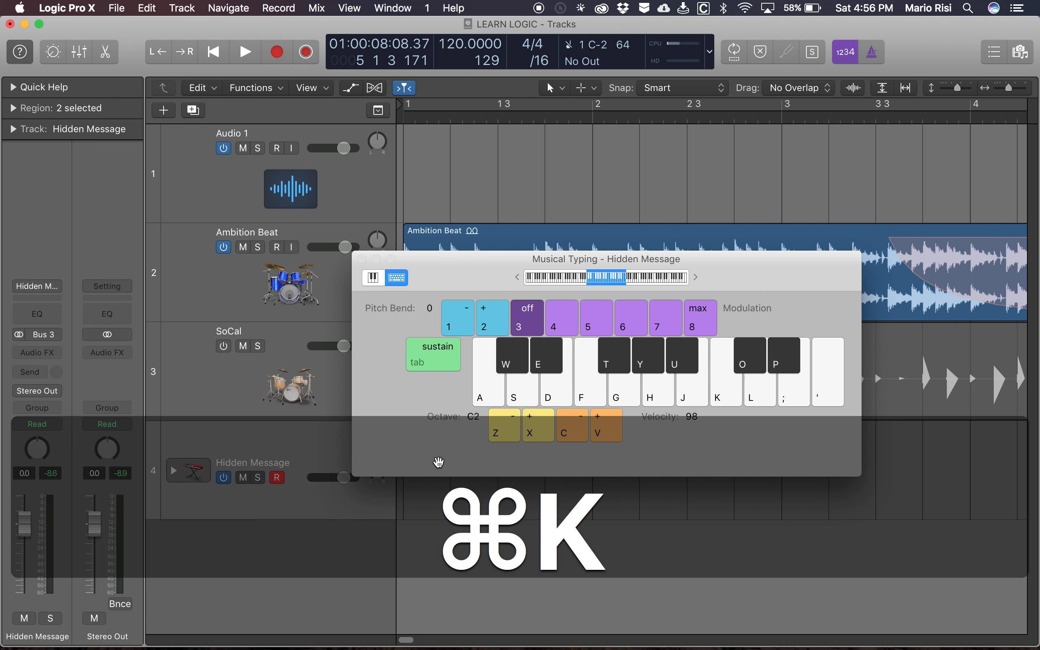
left_click_drag(482, 283, 533, 186)
key("space")
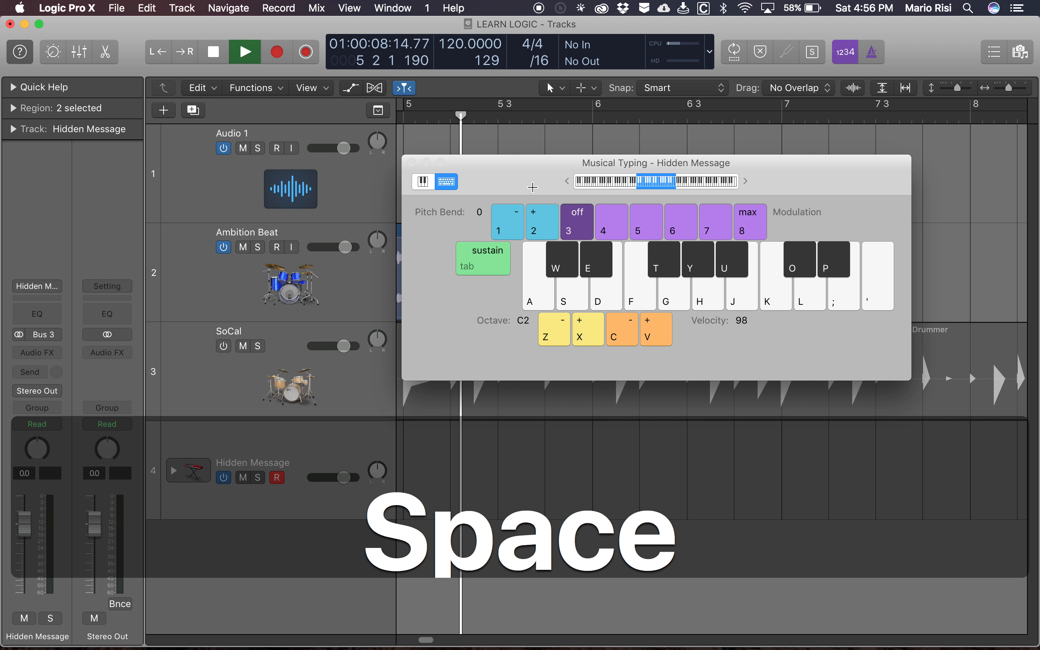
key("space")
key("Return")
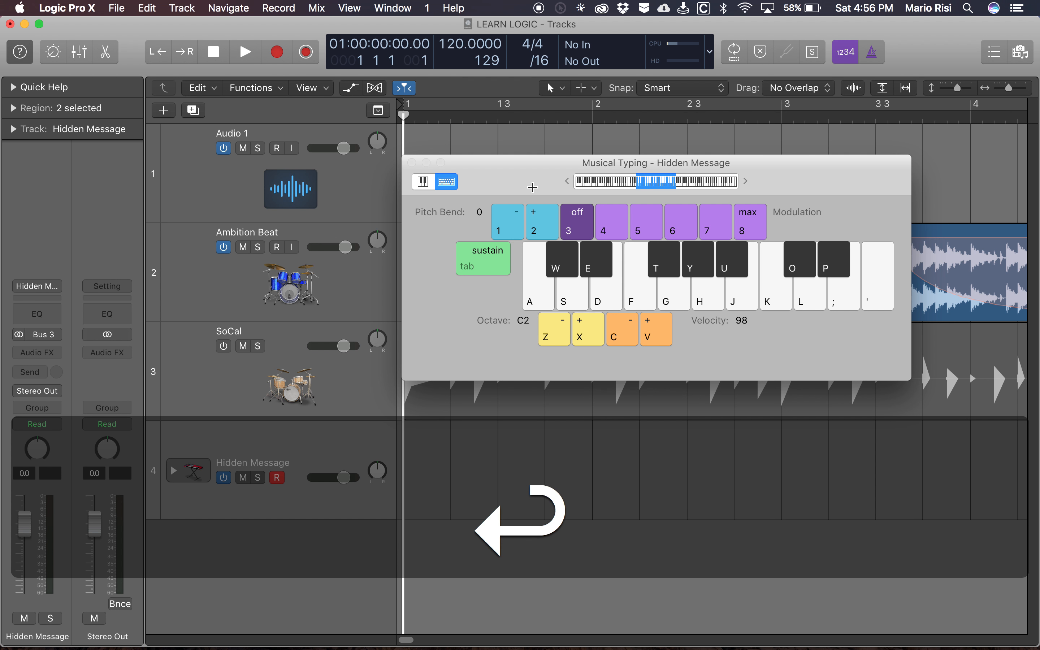
- Audition the note C3 on Hidden Message, hide the Musical Typing keyboard, and turn on the metronome click
key("k")
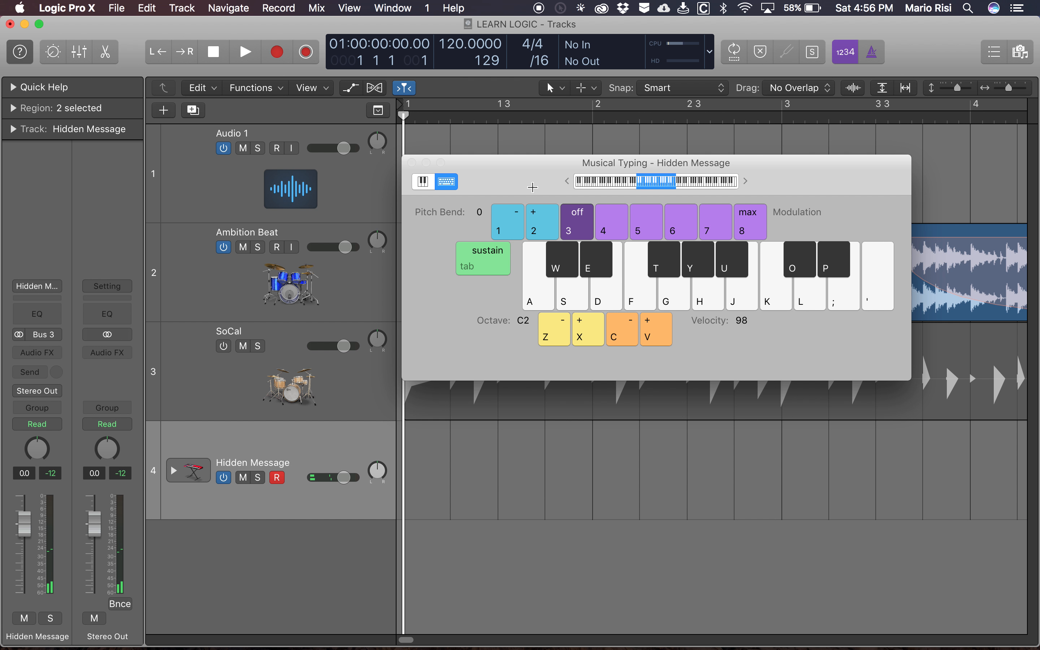
key("cmd+k")
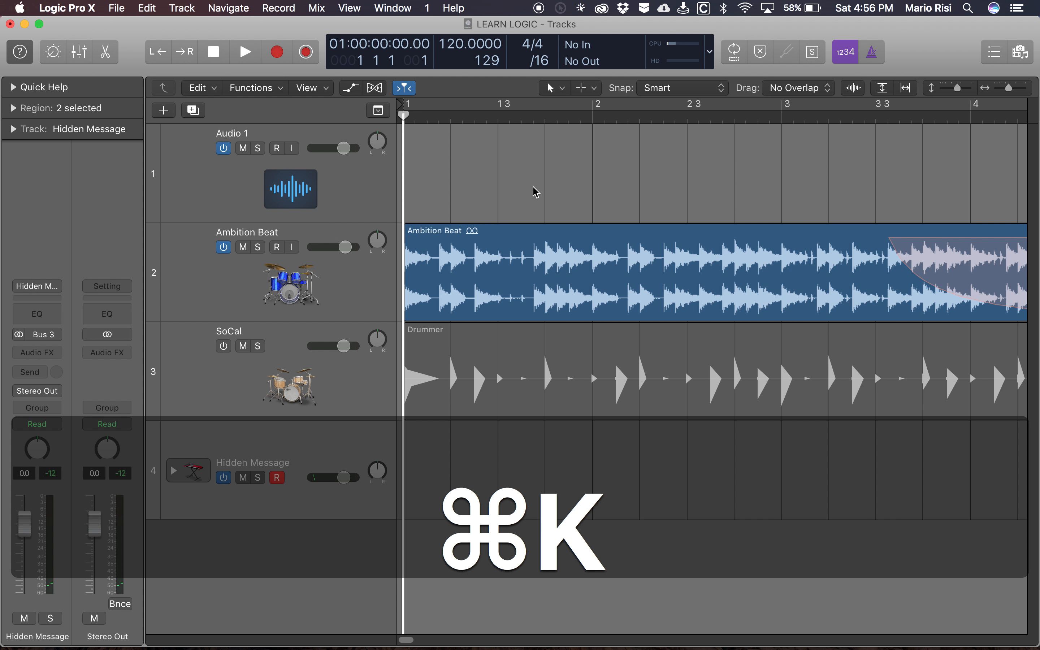
key("k")
key("super+k")
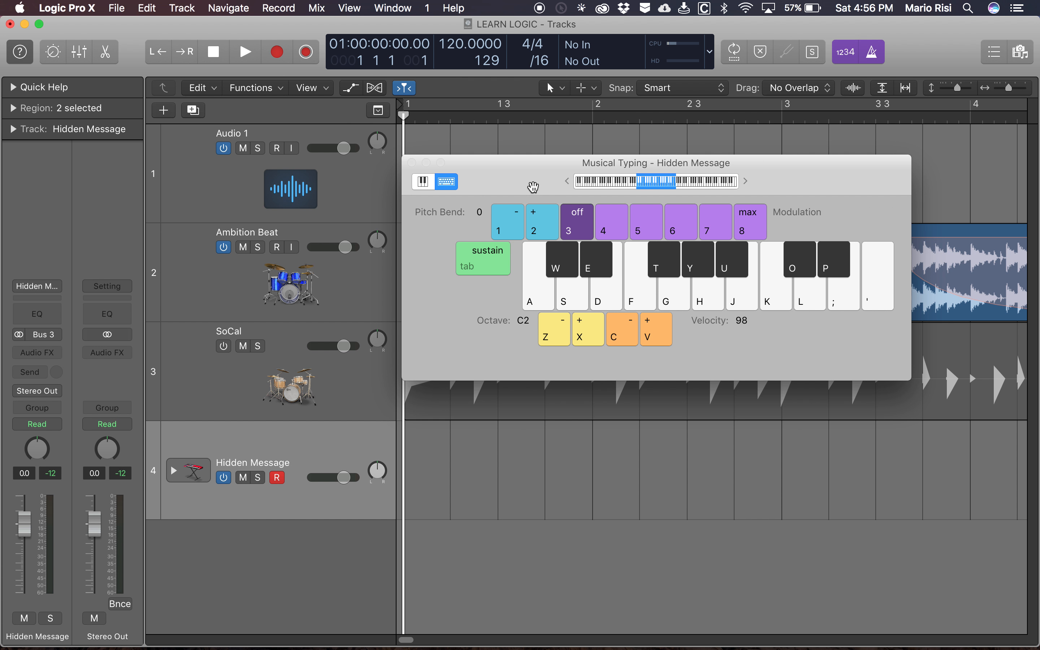
key("super+k")
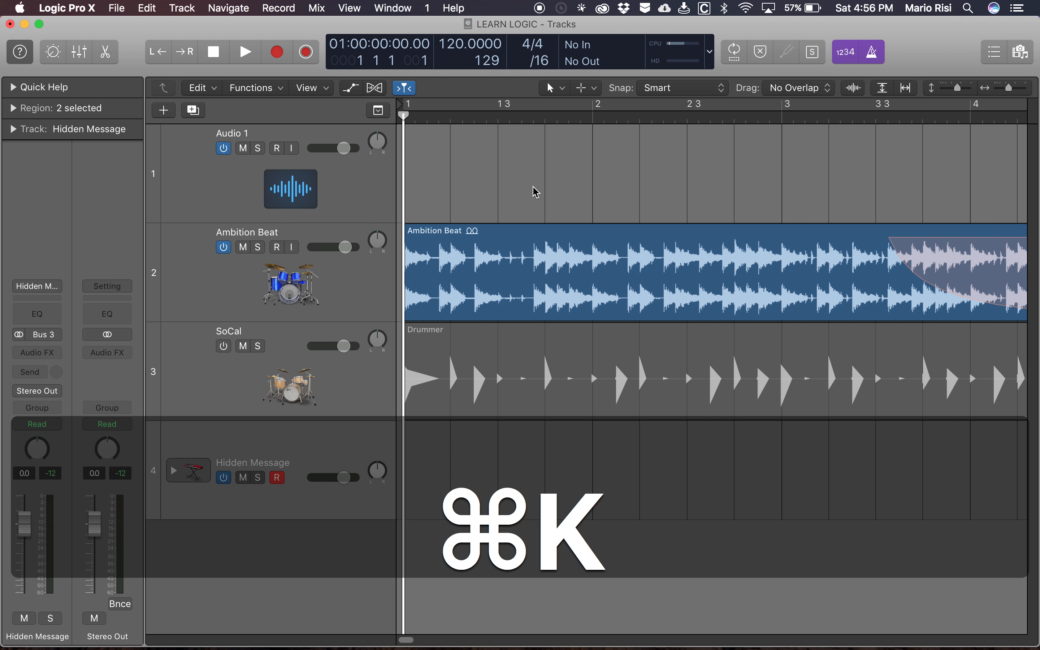
key("k")
key("k")
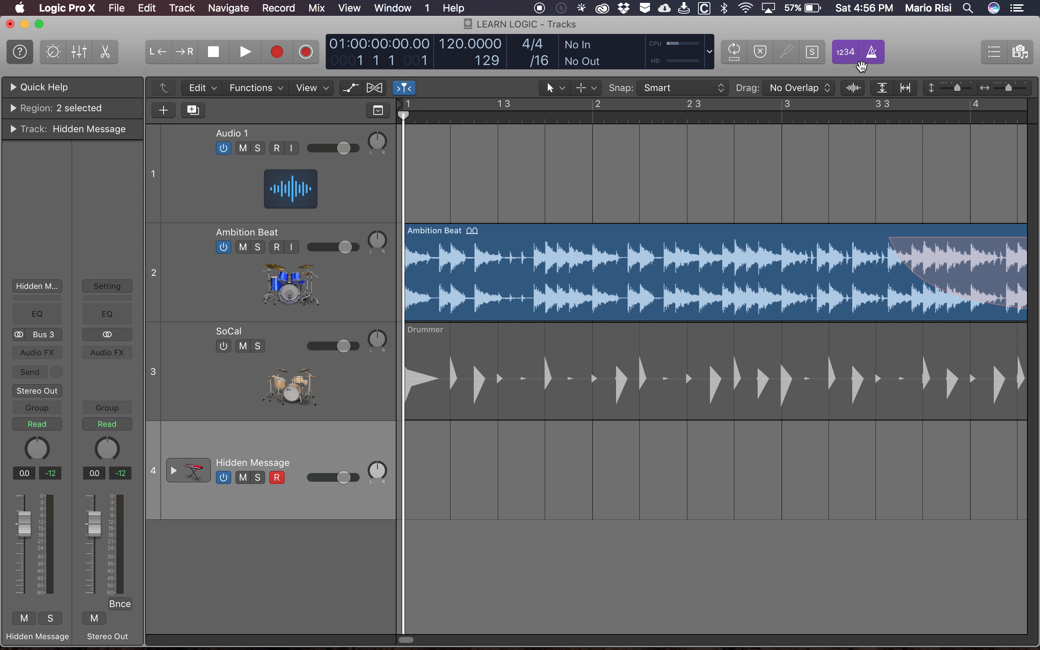
- Switch the metronome click off and back on
key("shift+z")
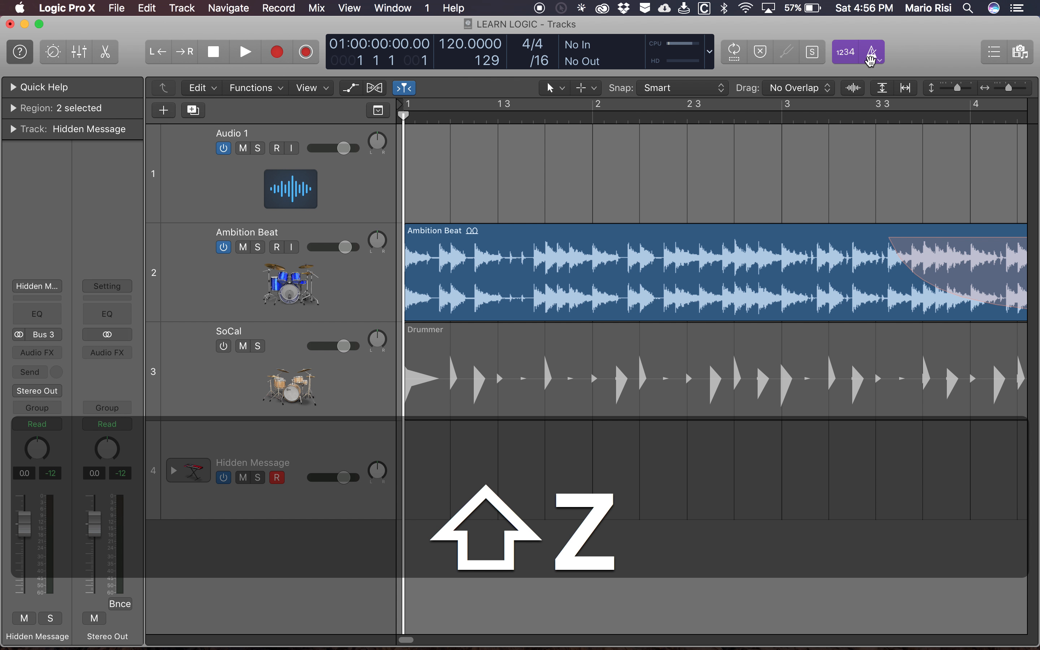
key("k")
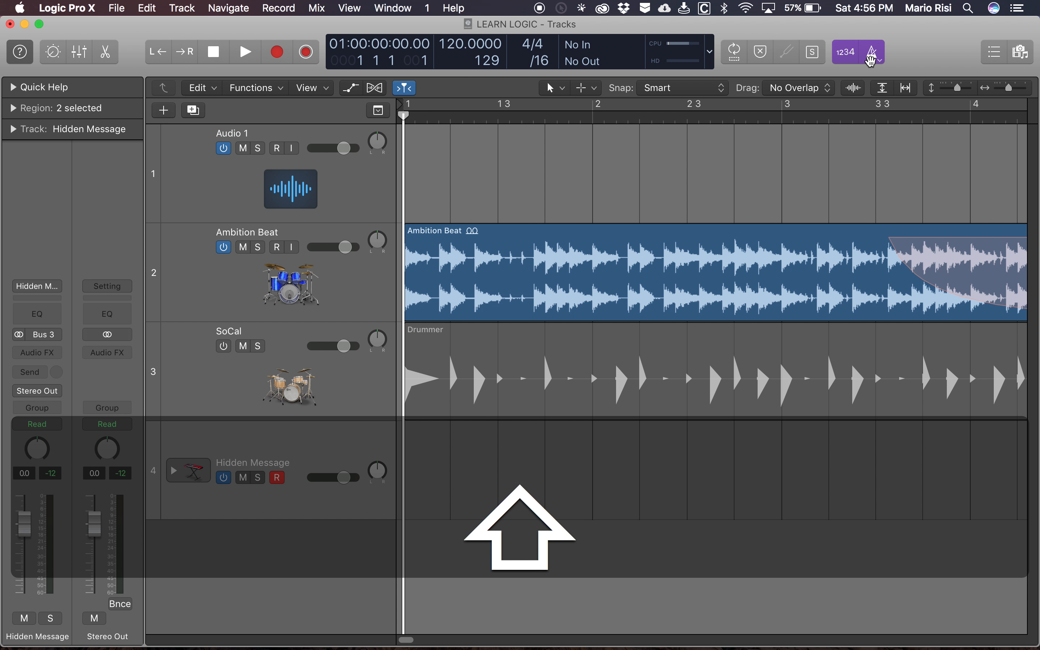
key("shift+z")
key("shift+k")
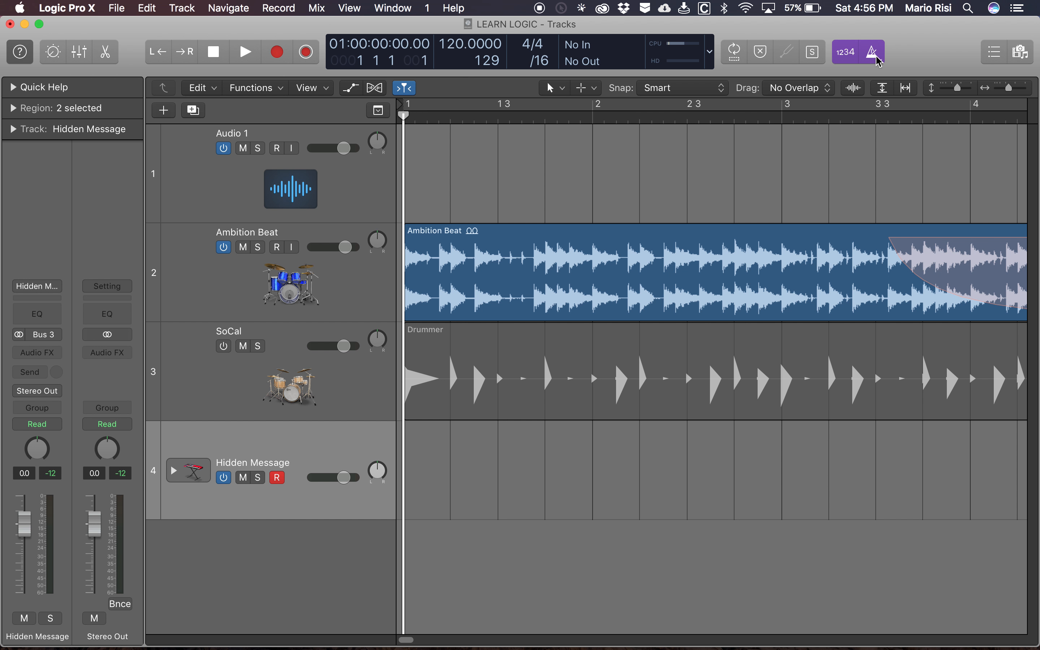
key("k")
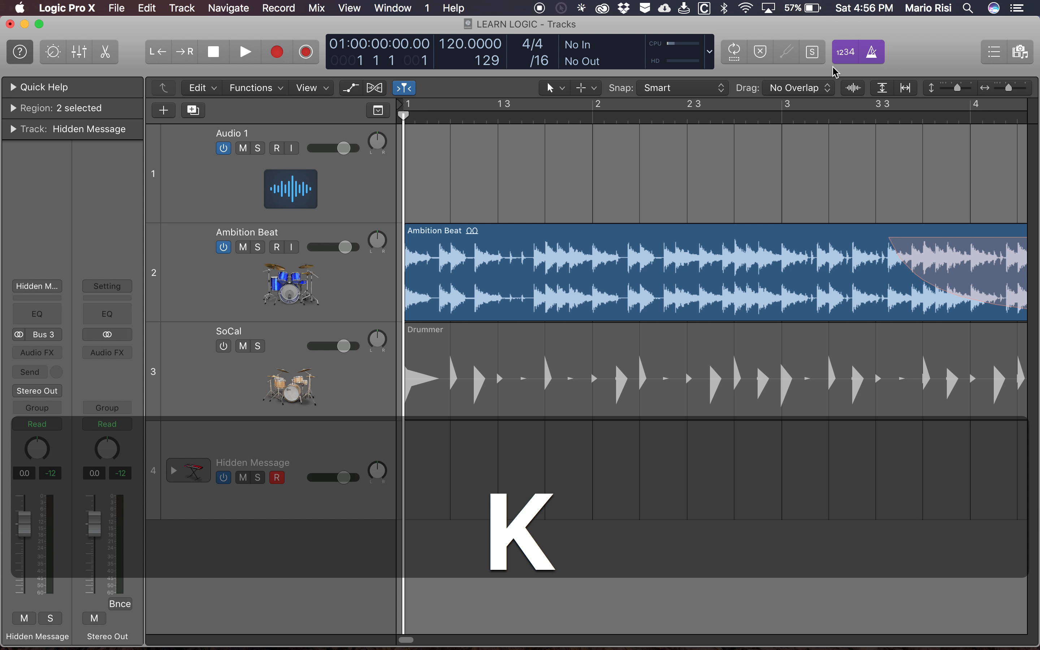
- Toggle the recording count-in several times and leave it turned off
key("shift+k")
key("shift+k")
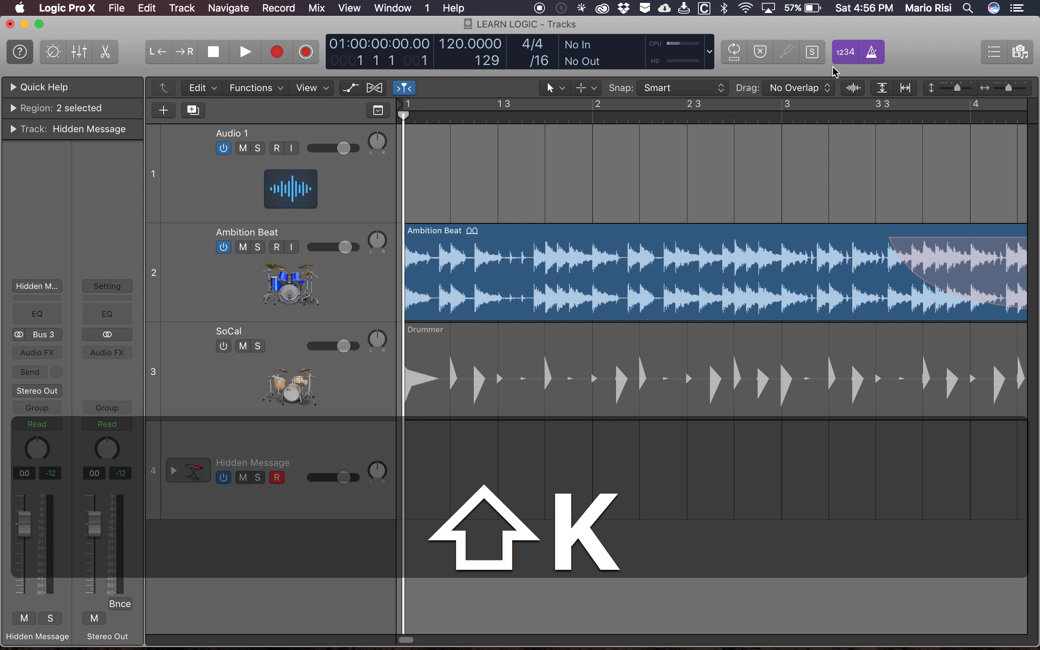
key("shift+k")
key("shift+k")
key("shift+k")
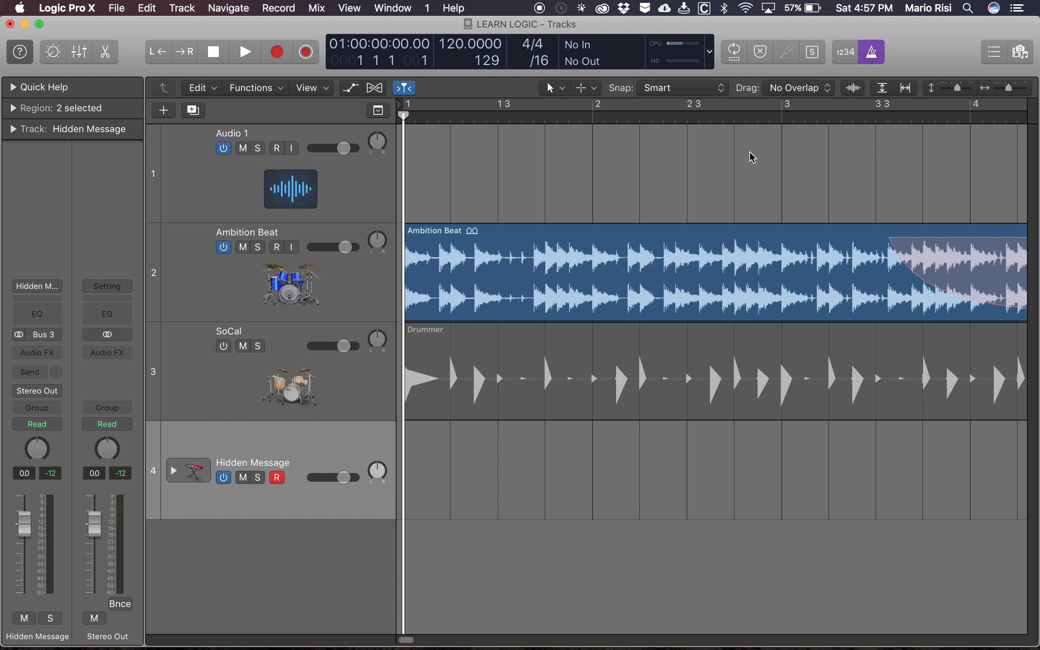
- Reopen Musical Typing, audition Hidden Message with the note C3, and close the keyboard
key("super+k")
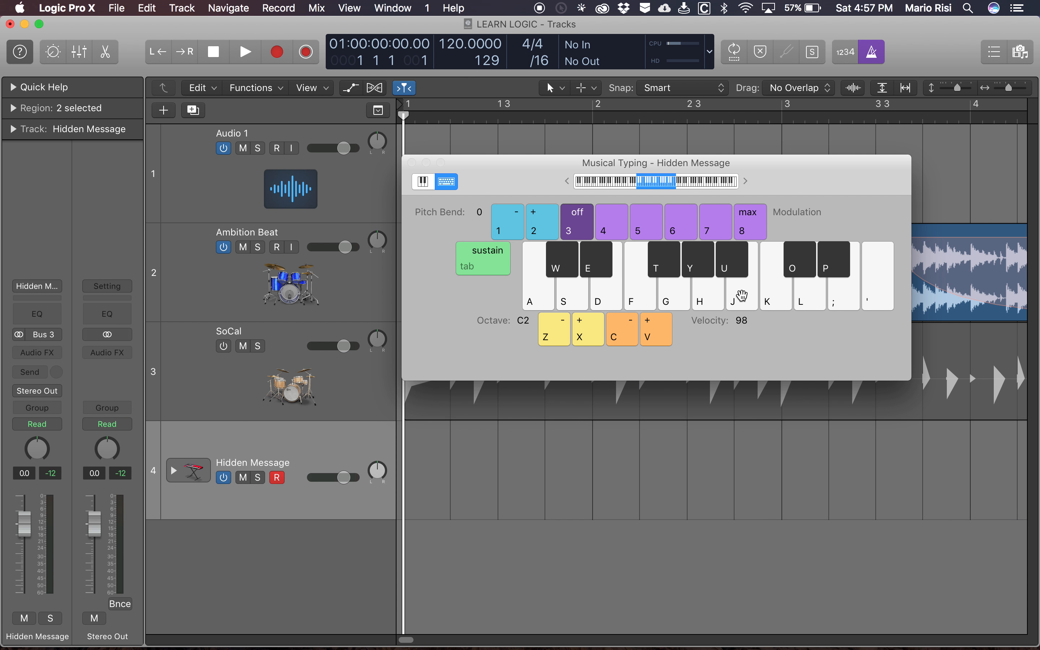
key("k")
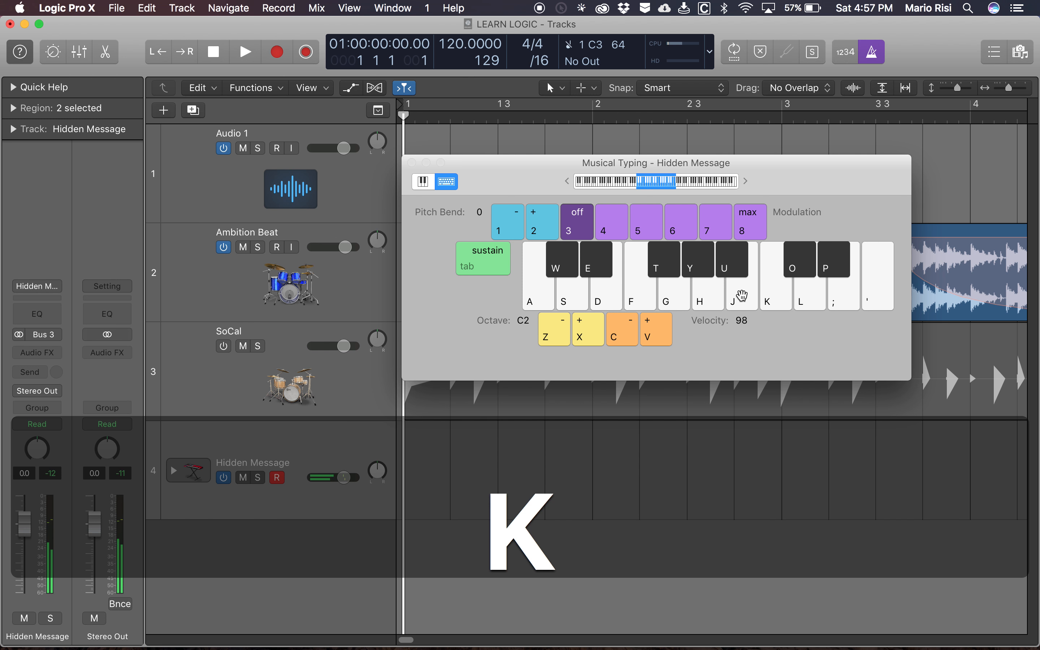
key("k")
key("super+k")
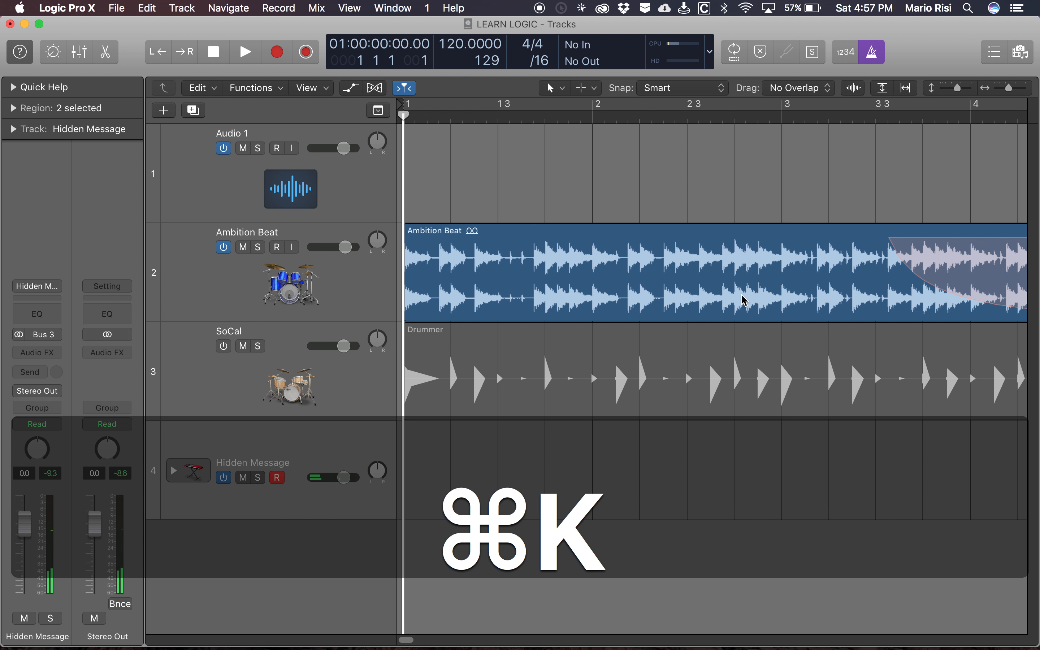
- Play the project briefly from the start, stop it, and return the playhead to the beginning
key("Return")
key("space")
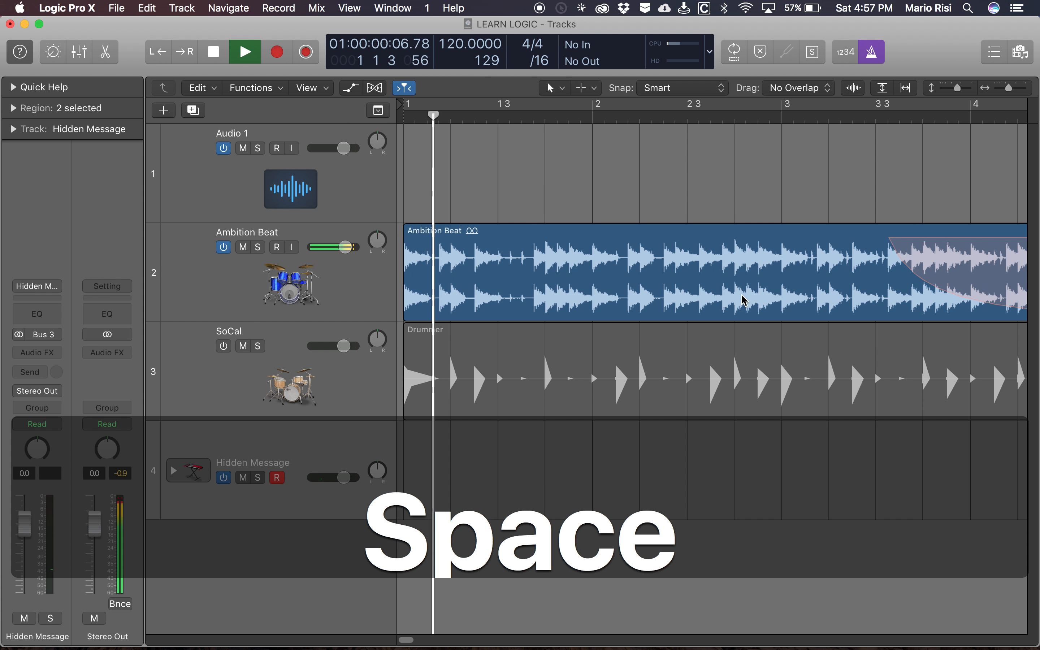
key("space")
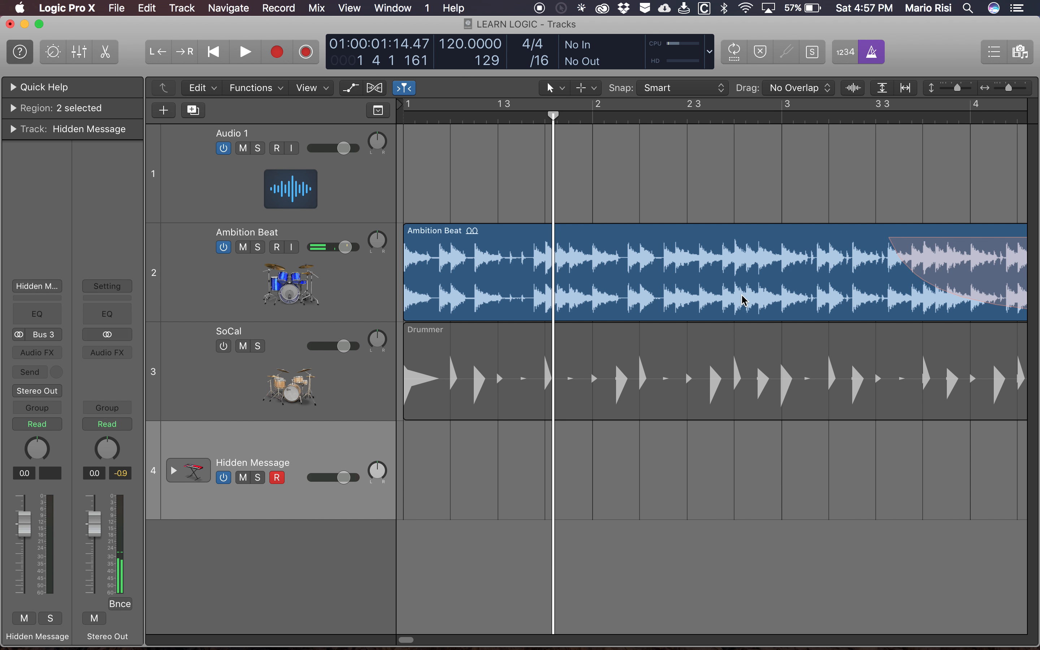
key("Return")
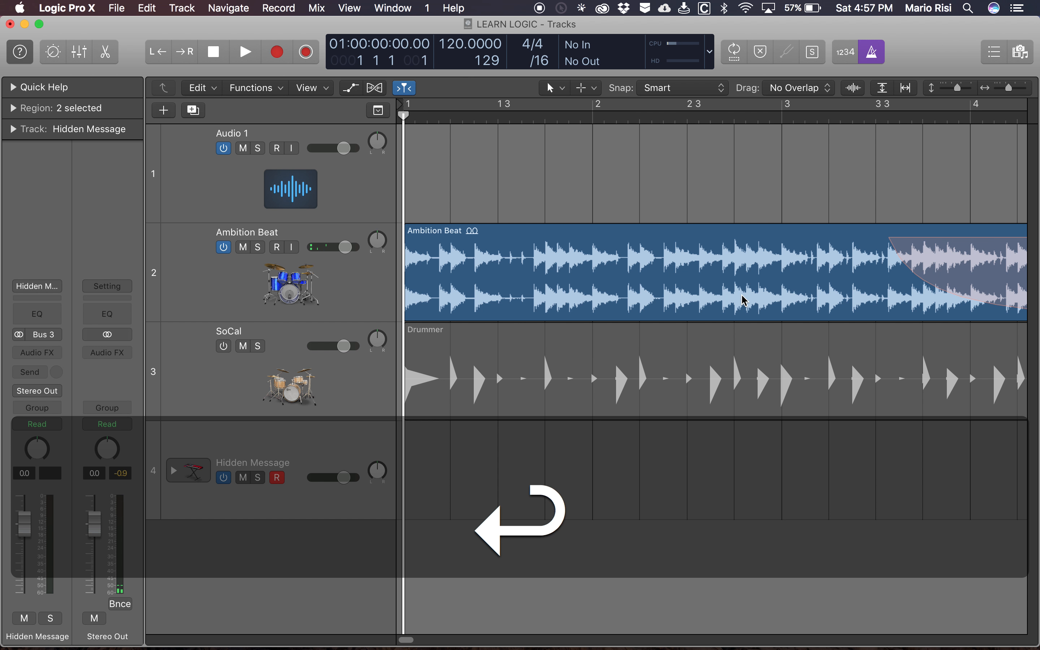
- Play the project from the start while performing C2 and C#2 on Hidden Message with Musical Typing, stop playback and close the keyboard
key("super+k")
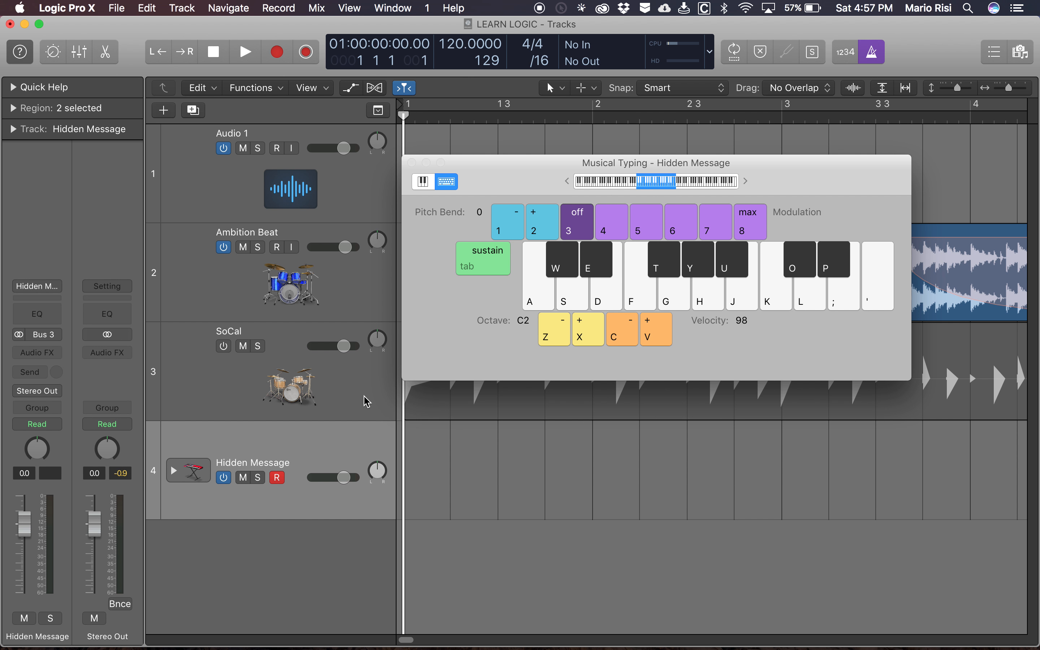
scroll(366, 403, "up", 1)
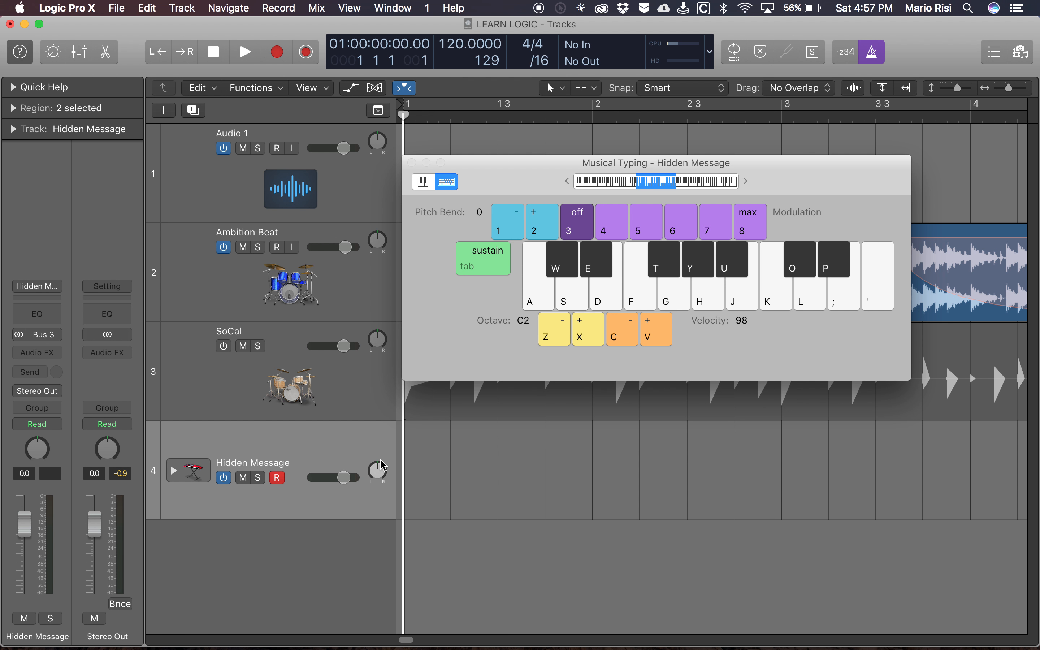
key("space")
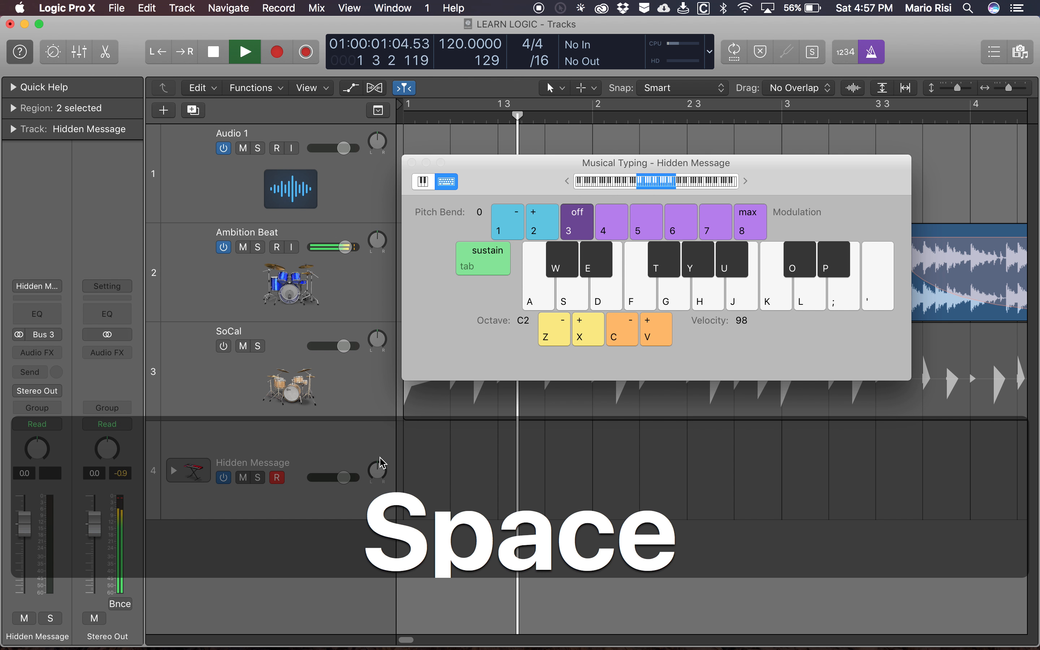
key("a")
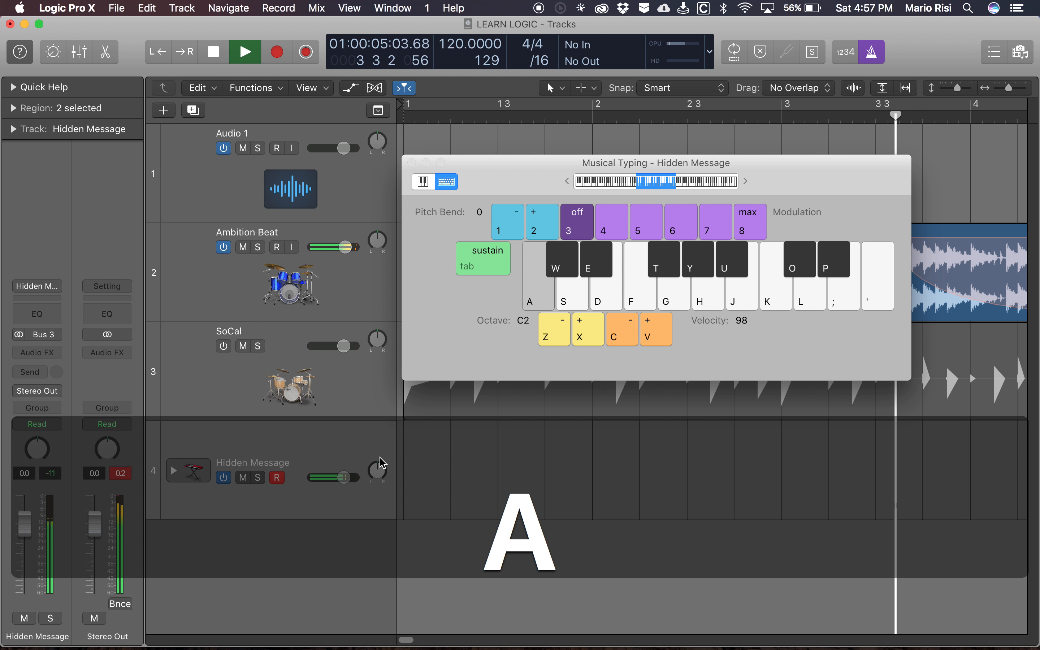
key("w")
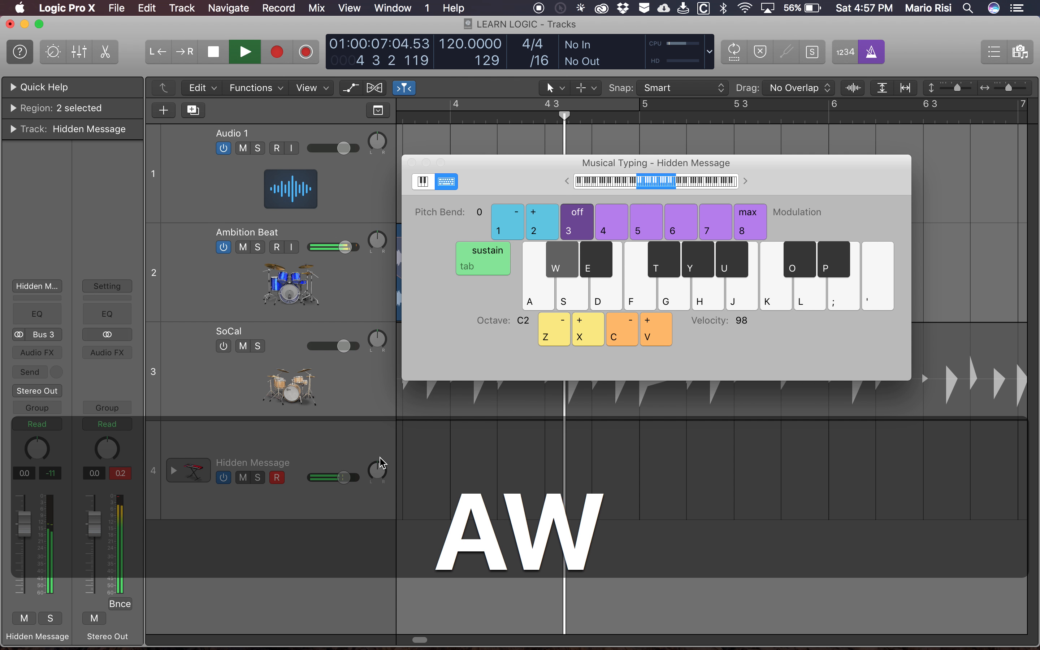
key("space")
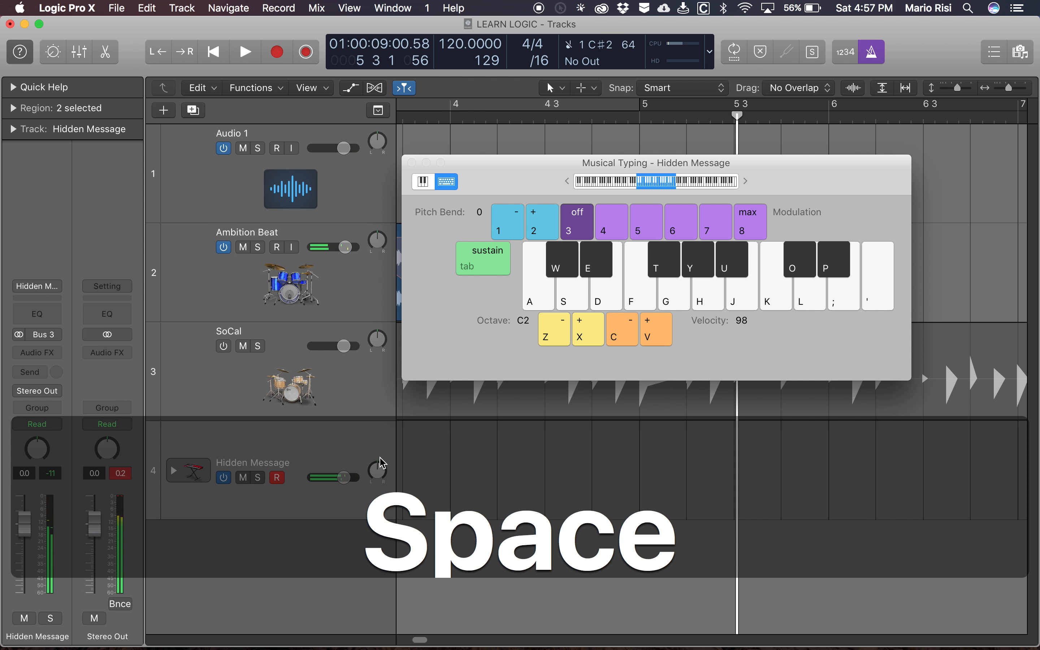
key("cmd+k")
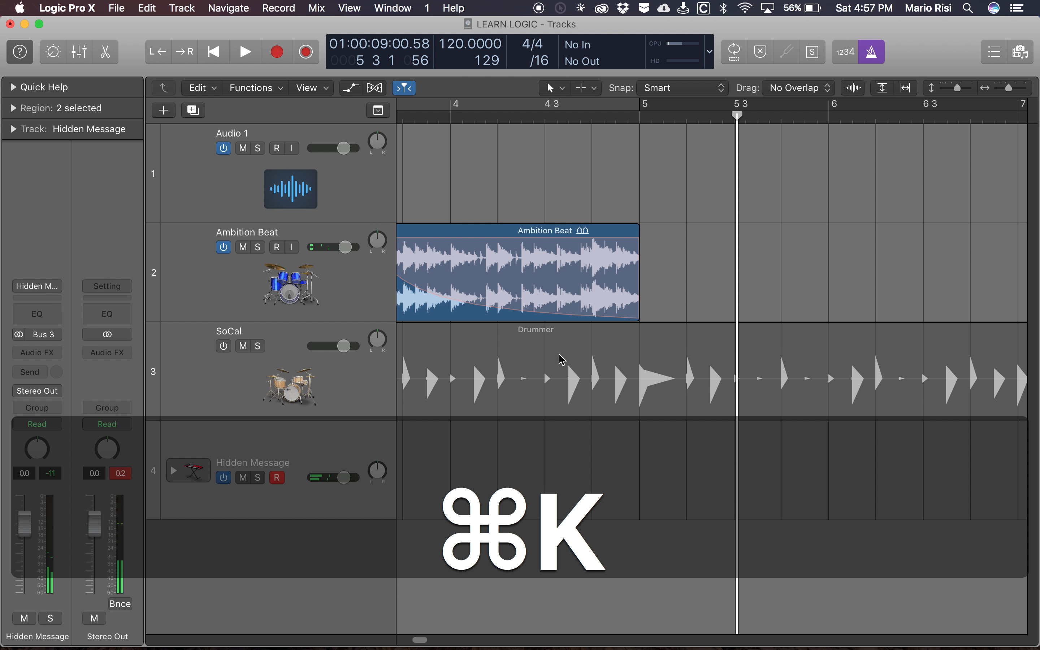
- Select the Ambition Beat region and move the playhead to bar 14
scroll(561, 344, "left", 5)
scroll(561, 332, "left", 2)
scroll(674, 306, "right", 4)
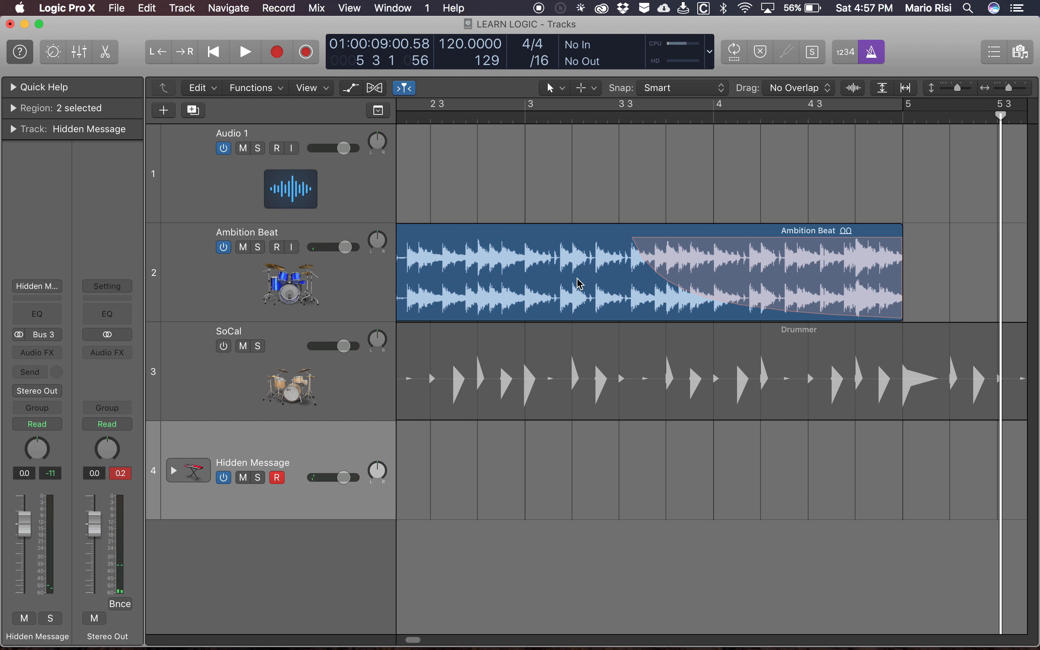
scroll(577, 278, "left", 3)
key("d")
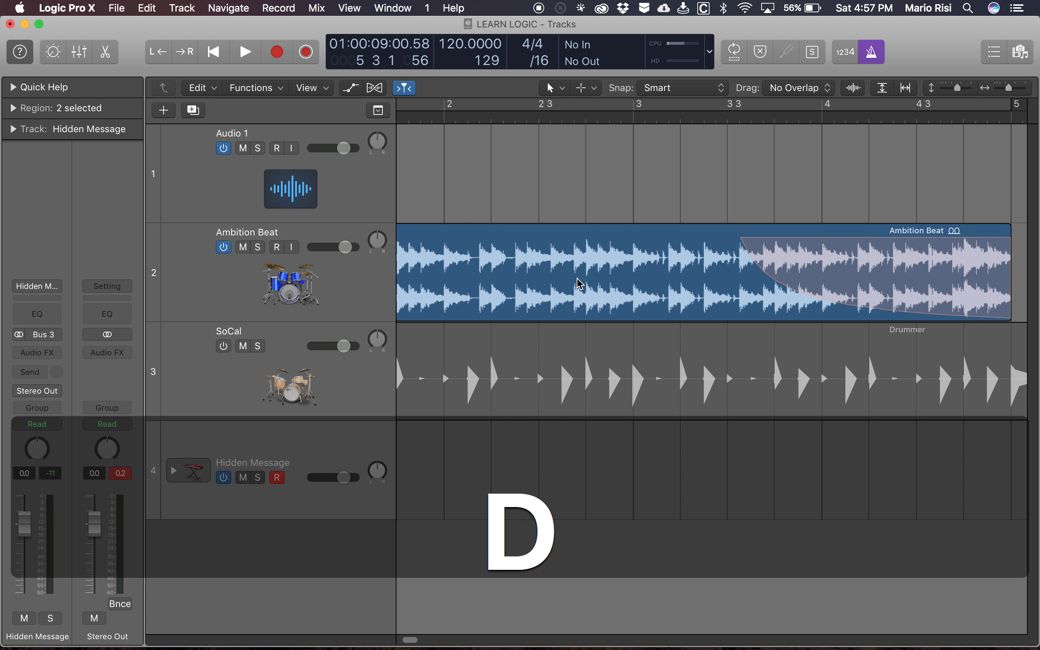
key("z")
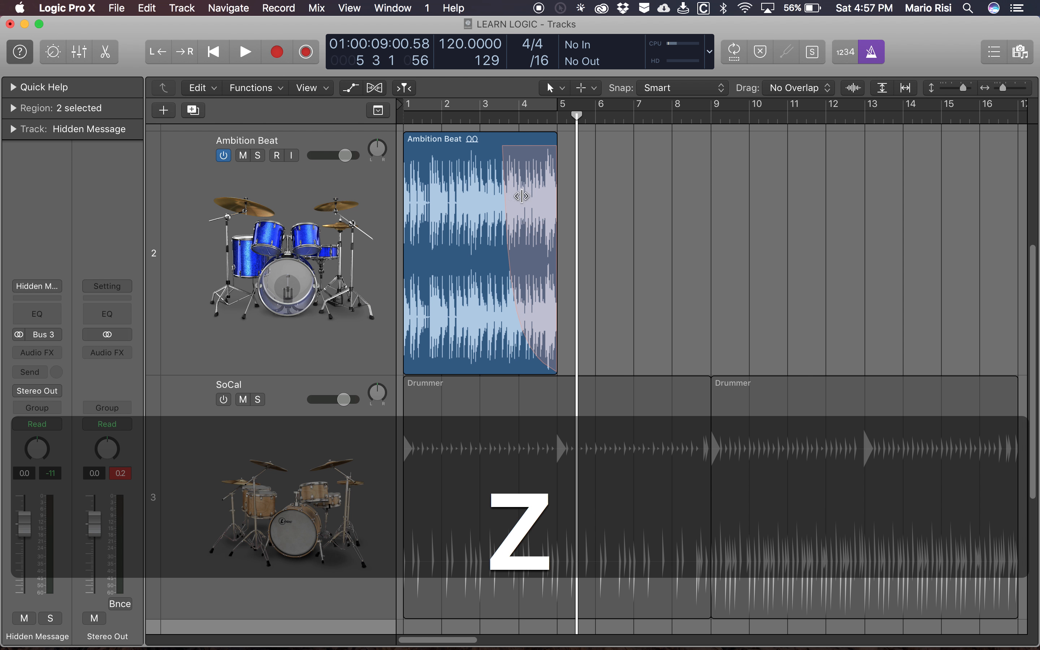
left_click(468, 168)
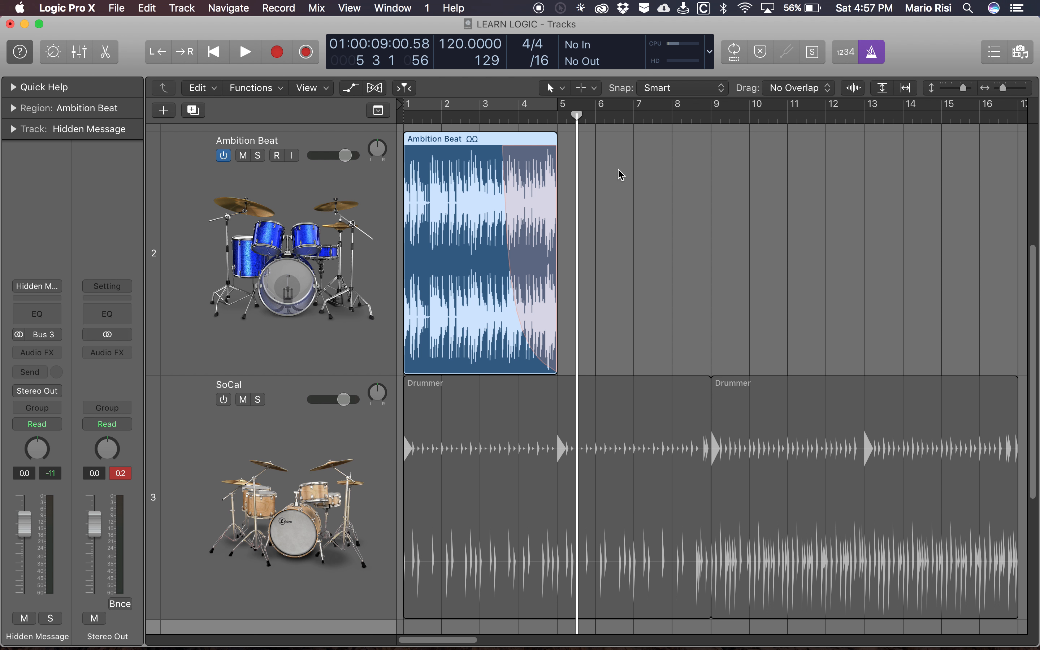
left_click_drag(577, 116, 904, 116)
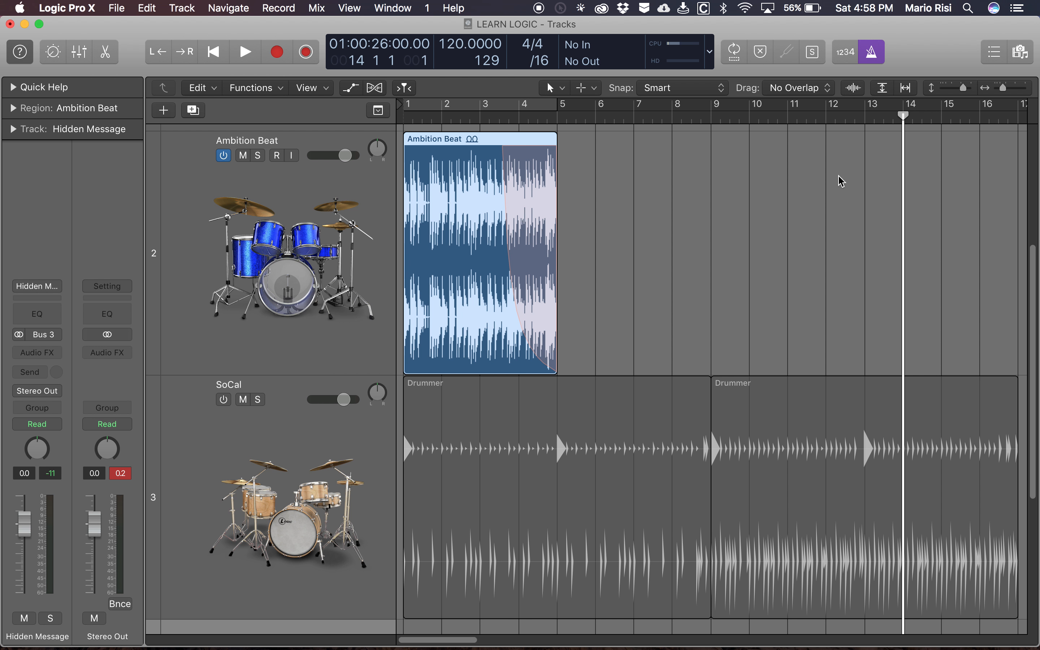
- Move the selected Ambition Beat region to the playhead at bar 14 and copy it
key("semicolon")
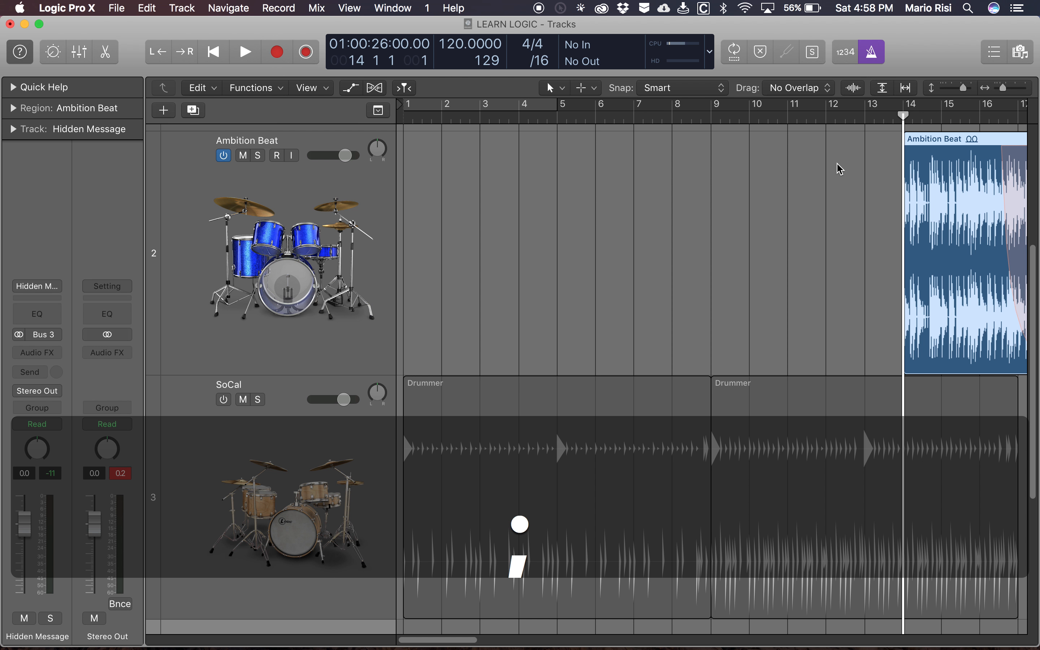
scroll(653, 294, "right", 5)
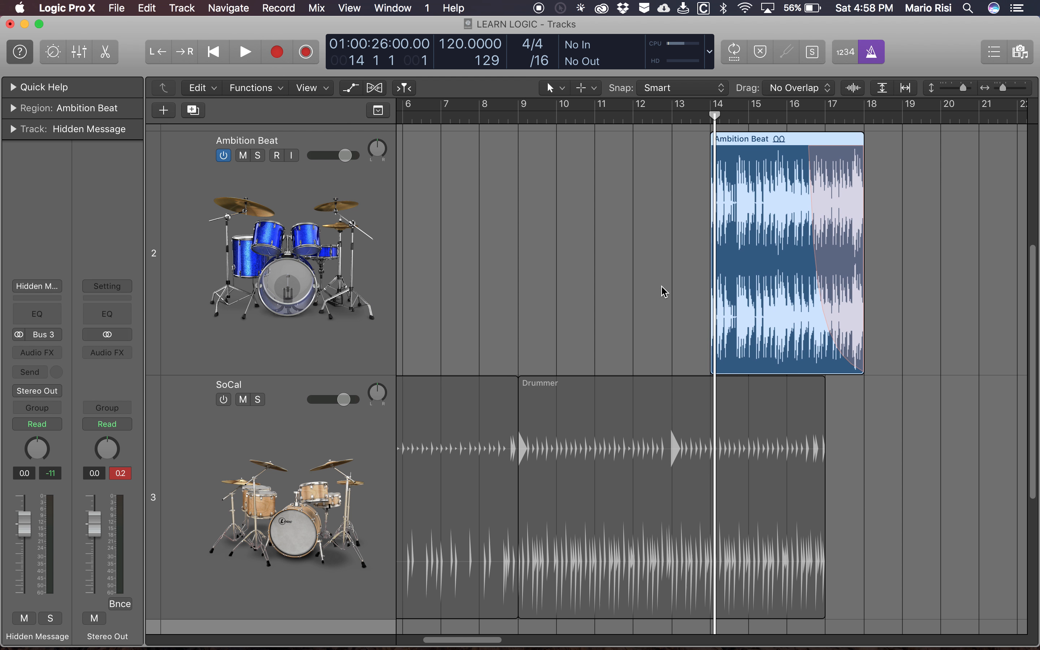
scroll(664, 293, "left", 2)
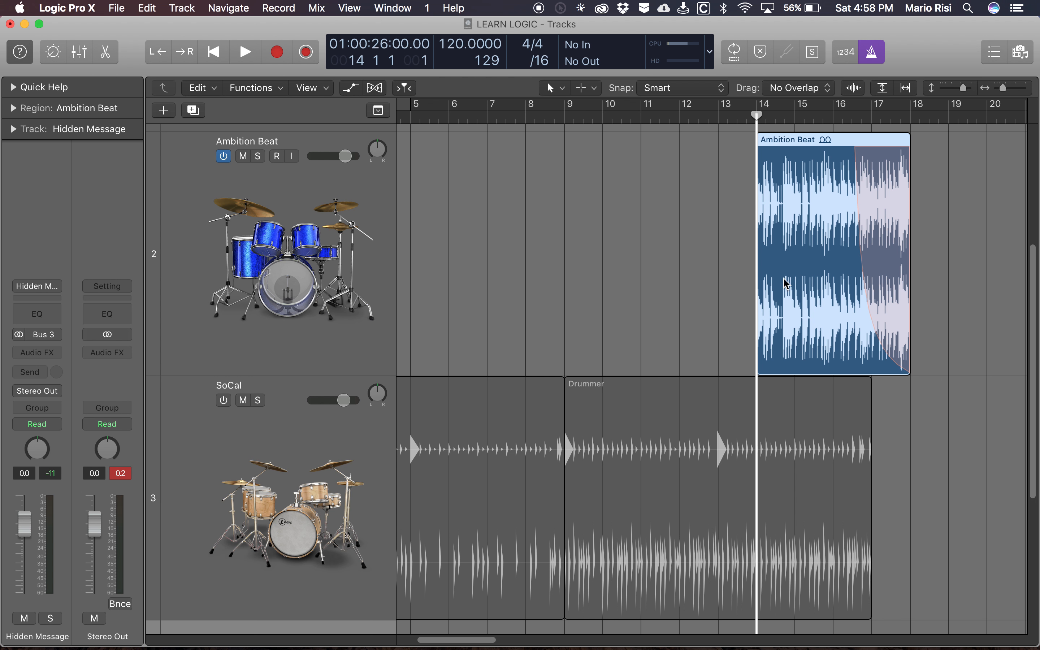
key("ctrl+c")
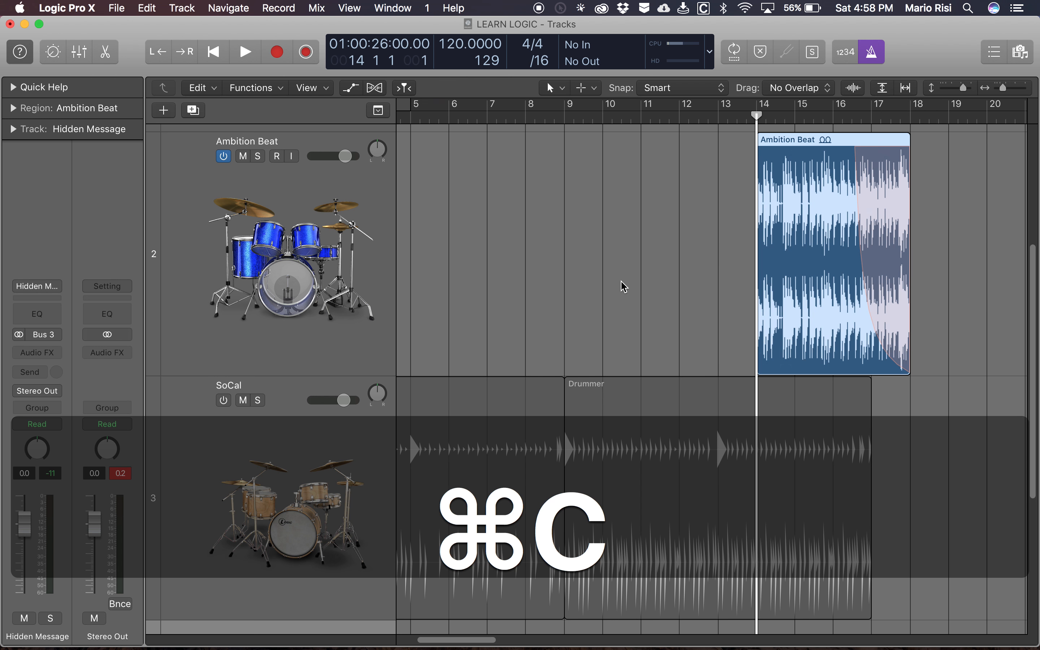
- Try to paste the copied Ambition Beat region at bar 1 with the Hidden Message track selected, and undo the paste
scroll(623, 287, "left", 6)
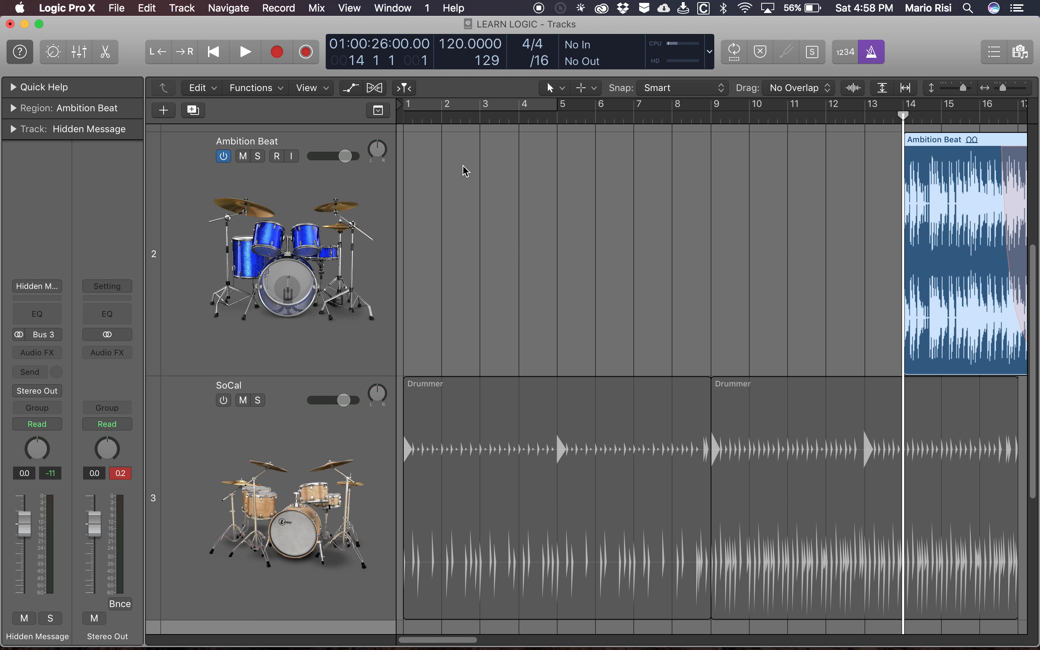
key("Return")
key("ctrl+v")
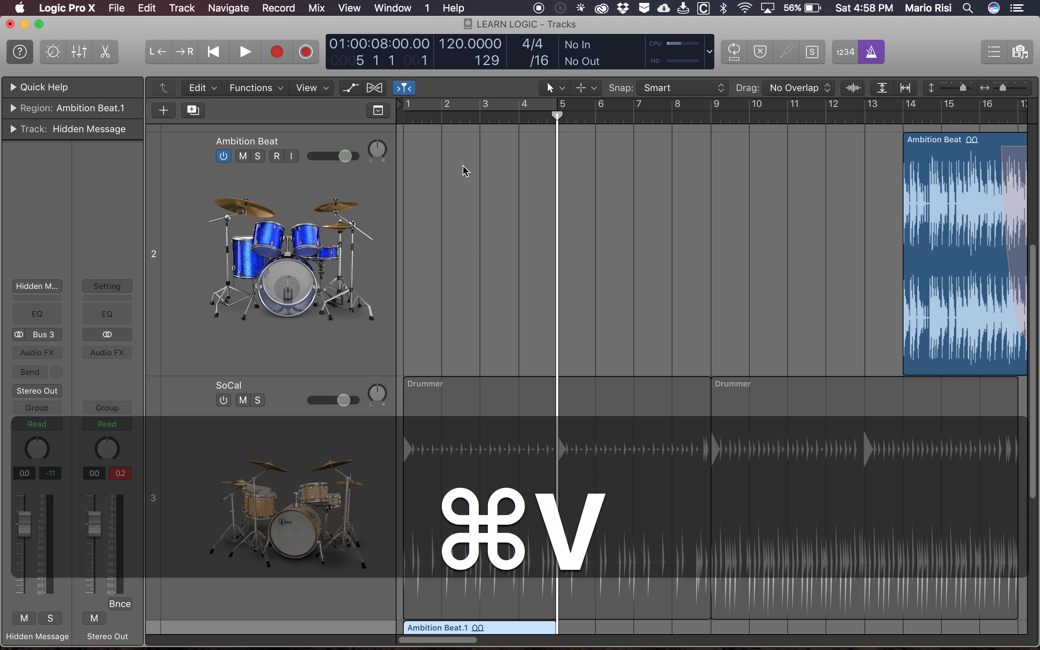
scroll(673, 204, "right", 10)
scroll(673, 203, "left", 10)
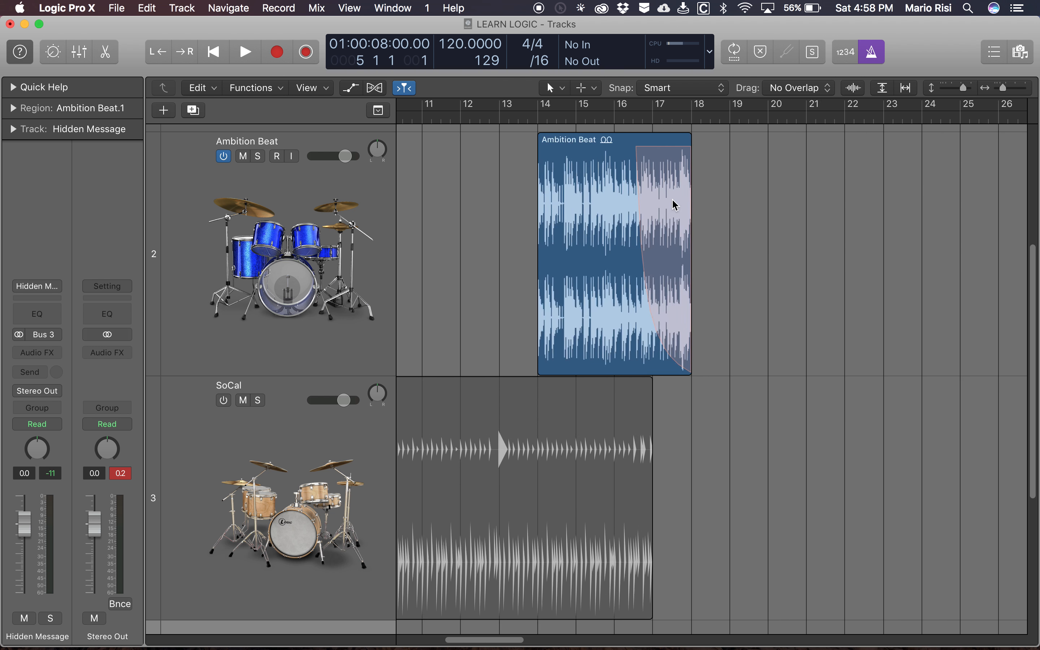
scroll(674, 204, "down", 5)
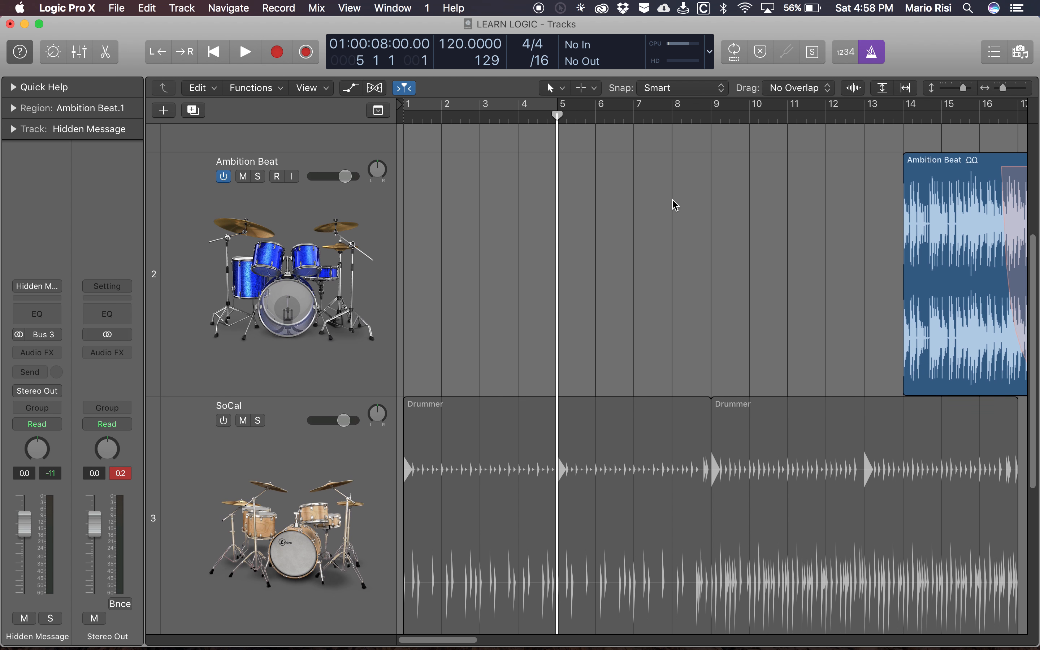
scroll(498, 533, "down", 8)
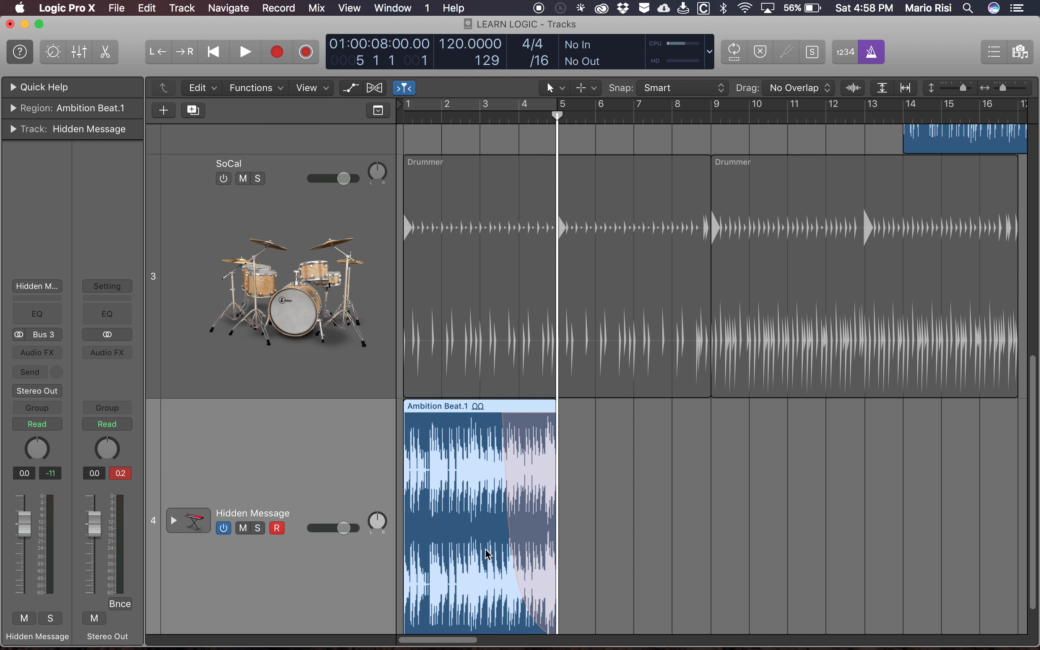
scroll(412, 236, "up", 10)
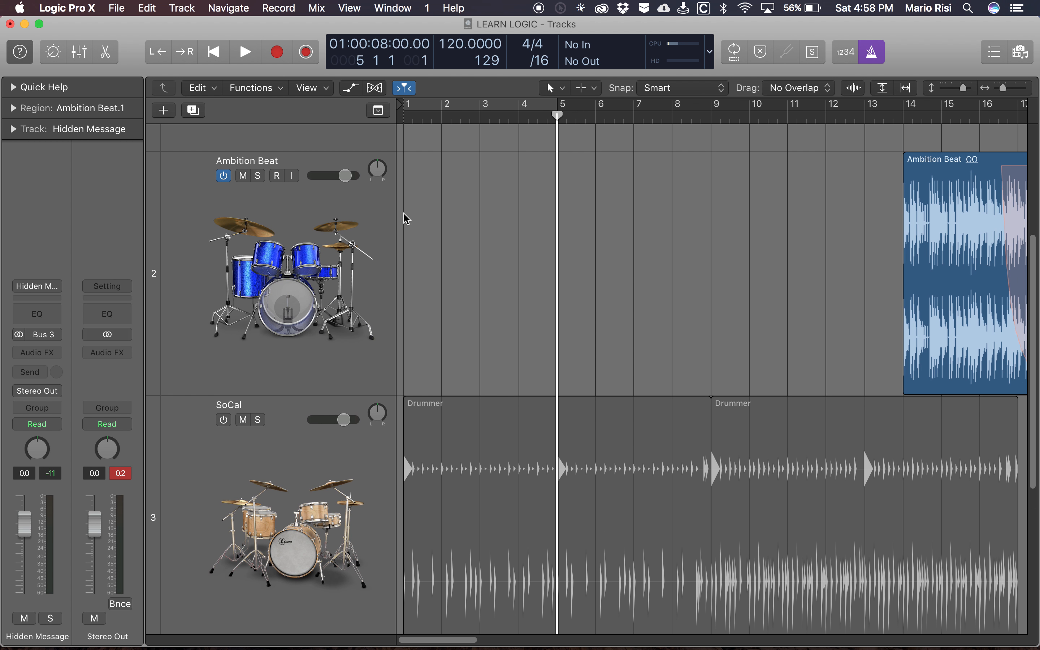
scroll(508, 294, "down", 8)
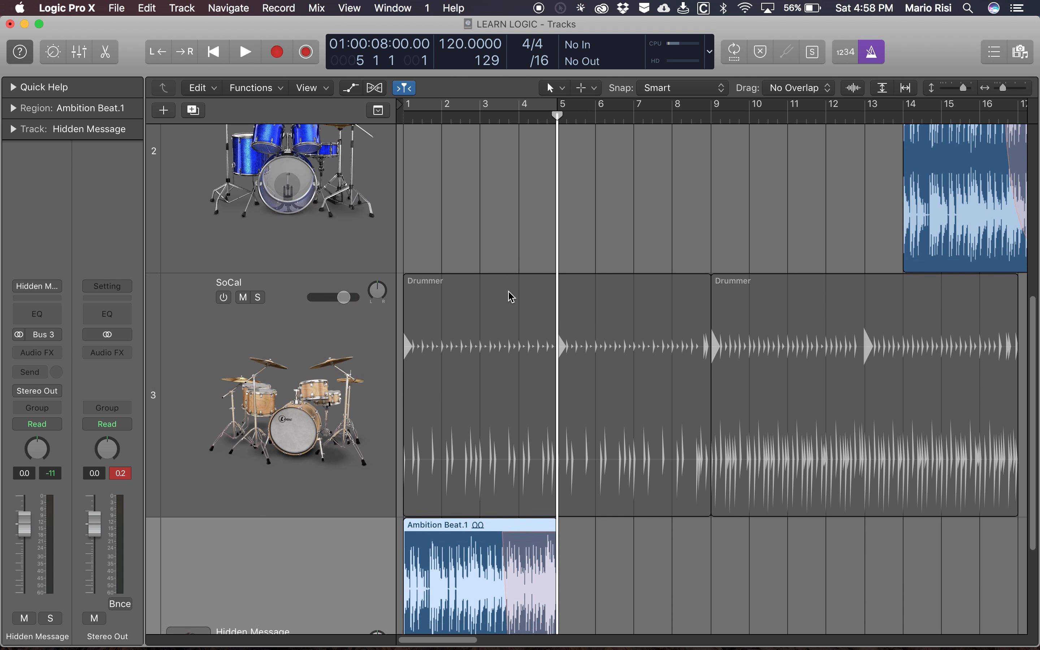
key("super+z")
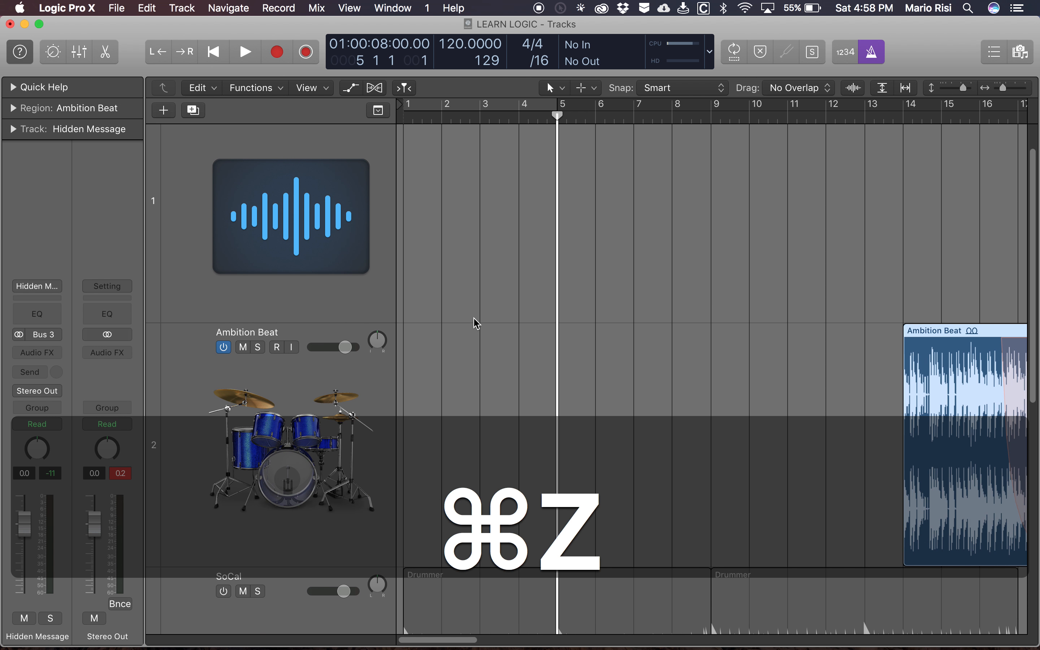
- Select the Ambition Beat track and paste the copied region there at bar 1
left_click(378, 365)
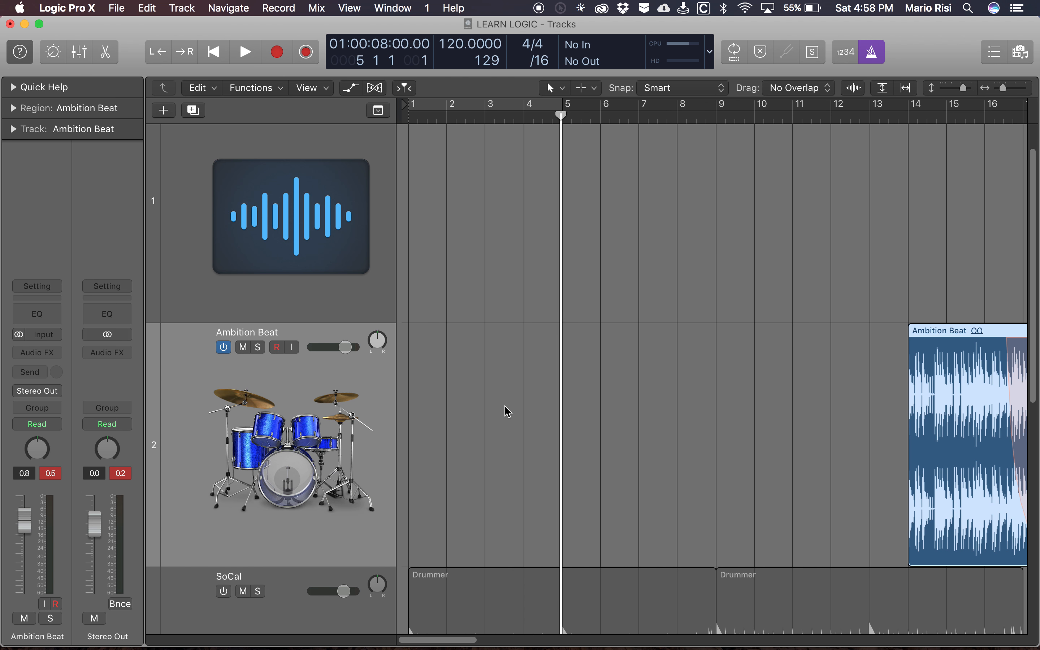
key("Return")
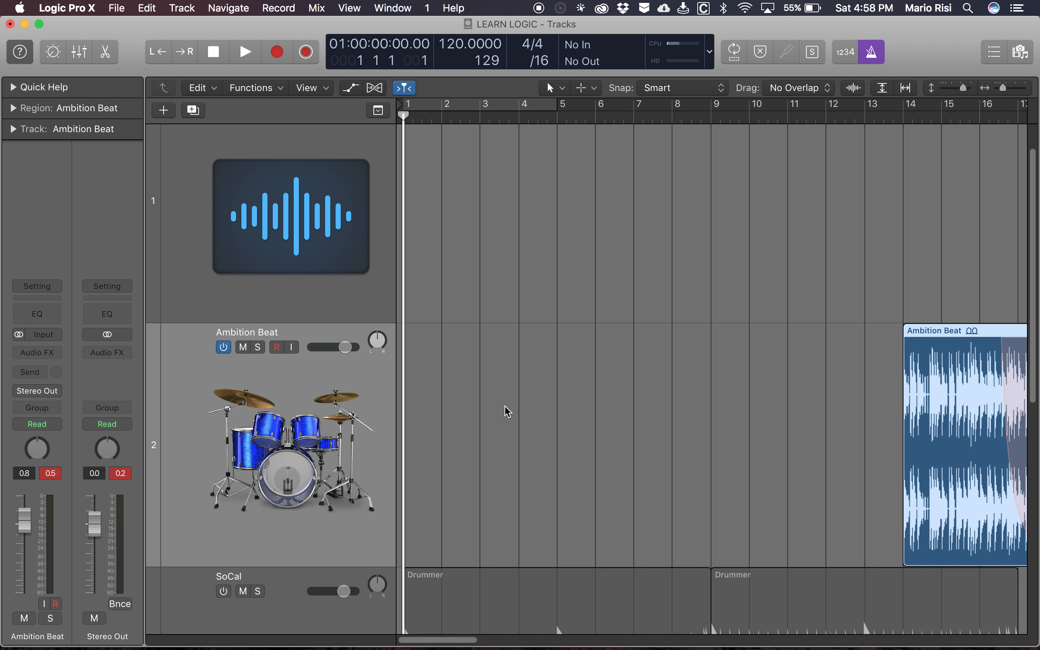
key("super+v")
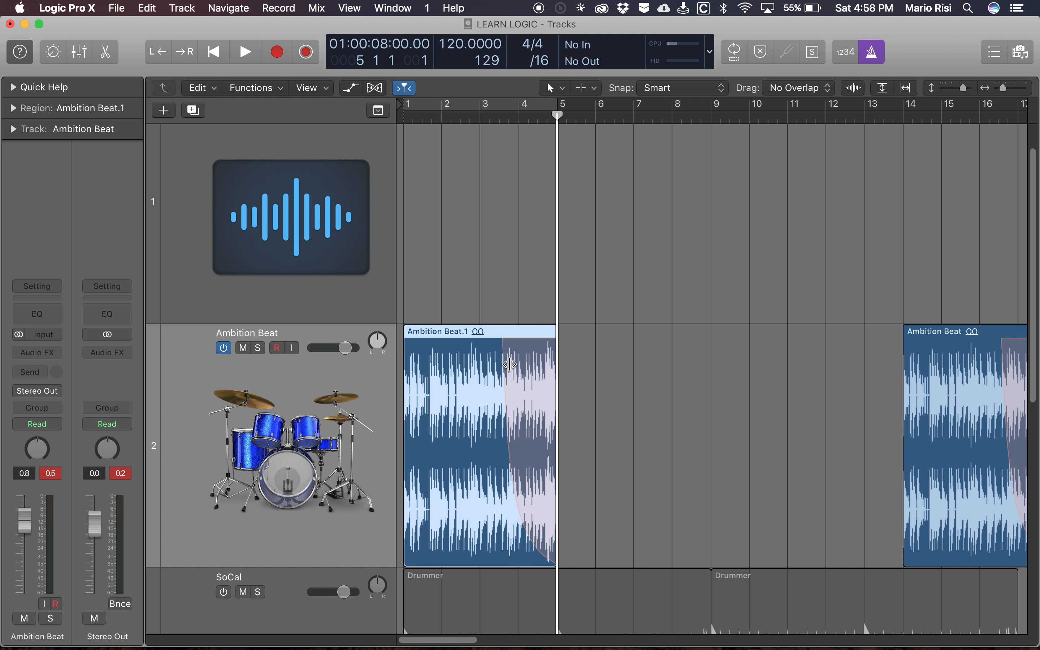
- Remove the fade-out from the pasted region at bar 1 and repeat the region twice so the copies run to bar 13
left_click(527, 374, "ctrl")
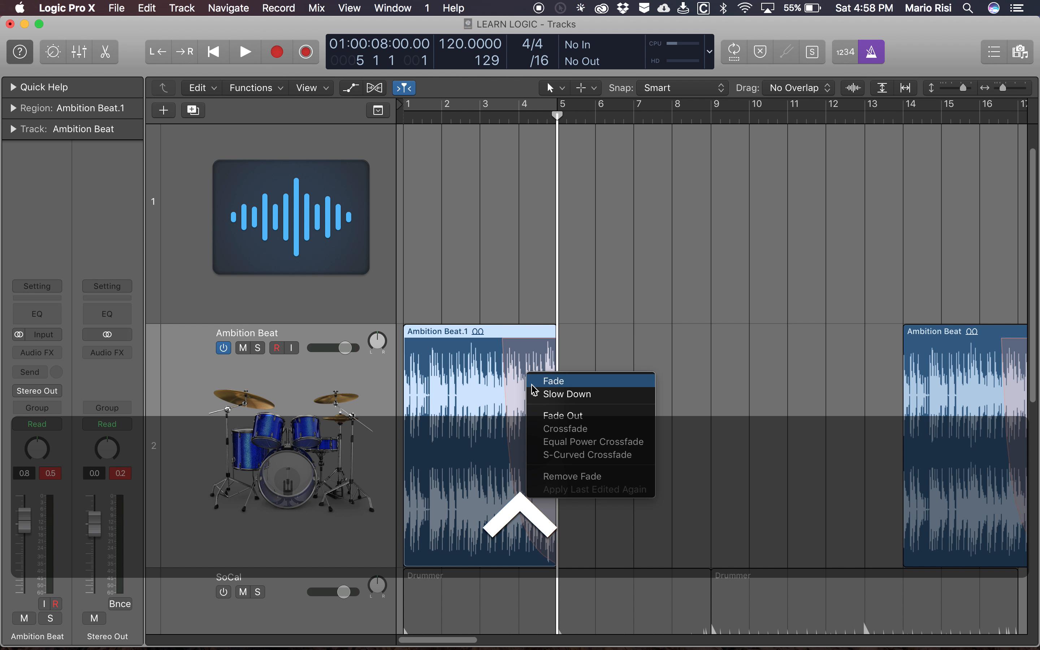
left_click(581, 476)
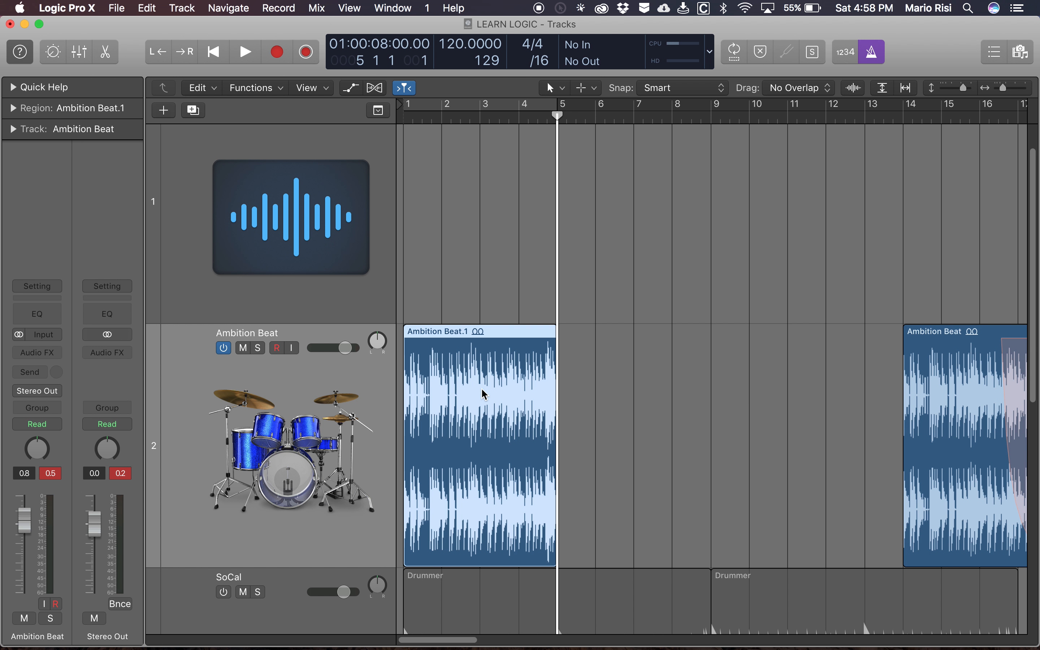
key("super+r")
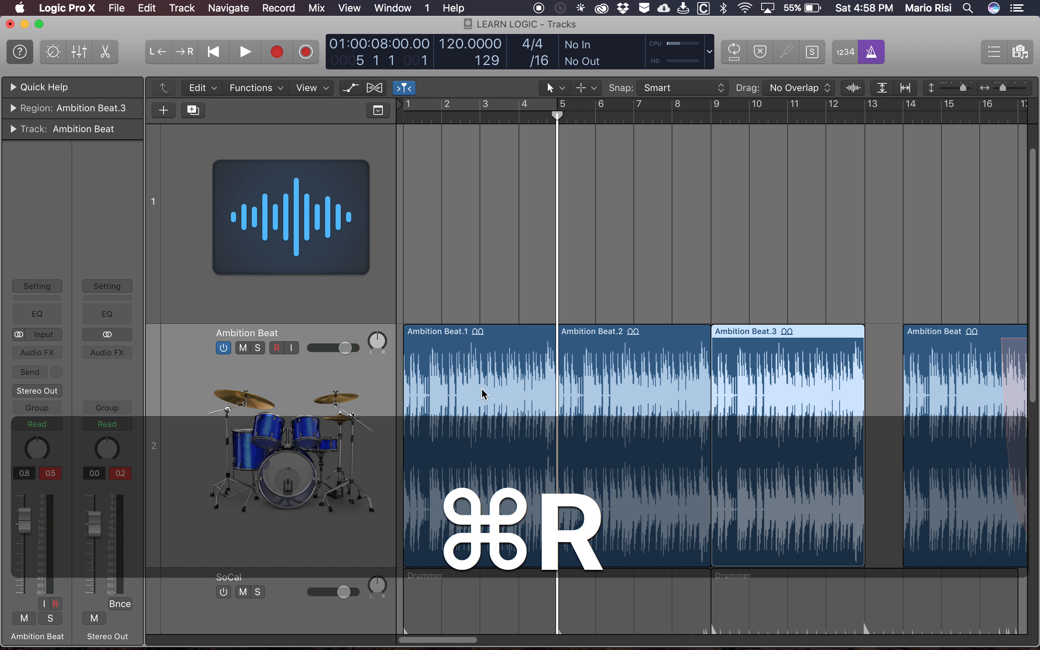
- Select the original Ambition Beat region at bar 14, search the key commands for "shuf", and close the list
scroll(847, 241, "right", 5)
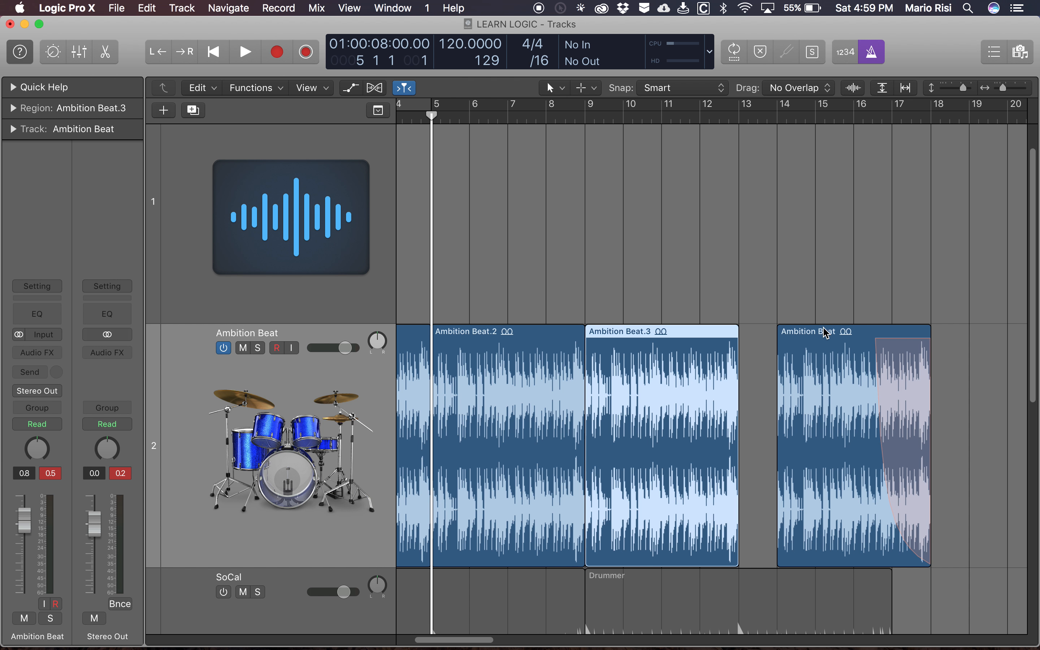
left_click(794, 377)
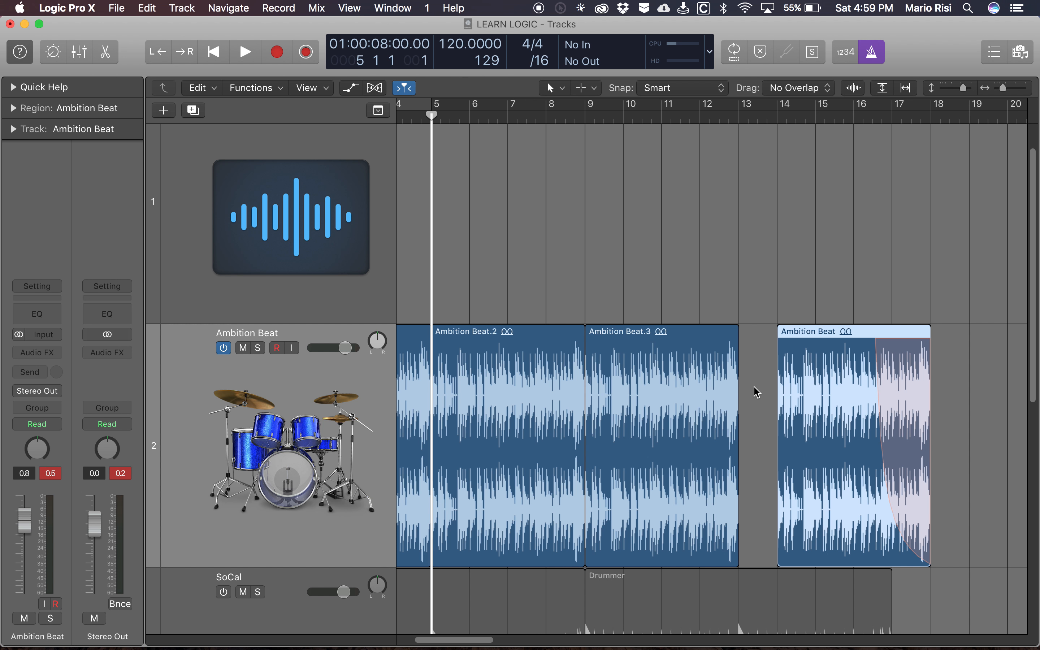
key("alt+k")
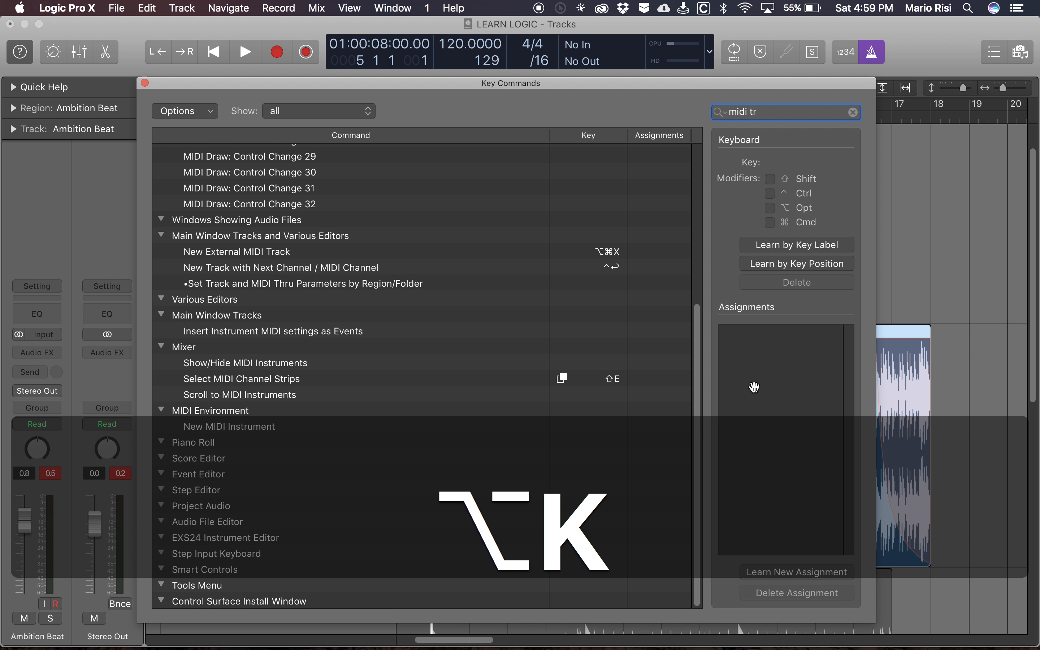
key("BackSpace")
key("BackSpace")
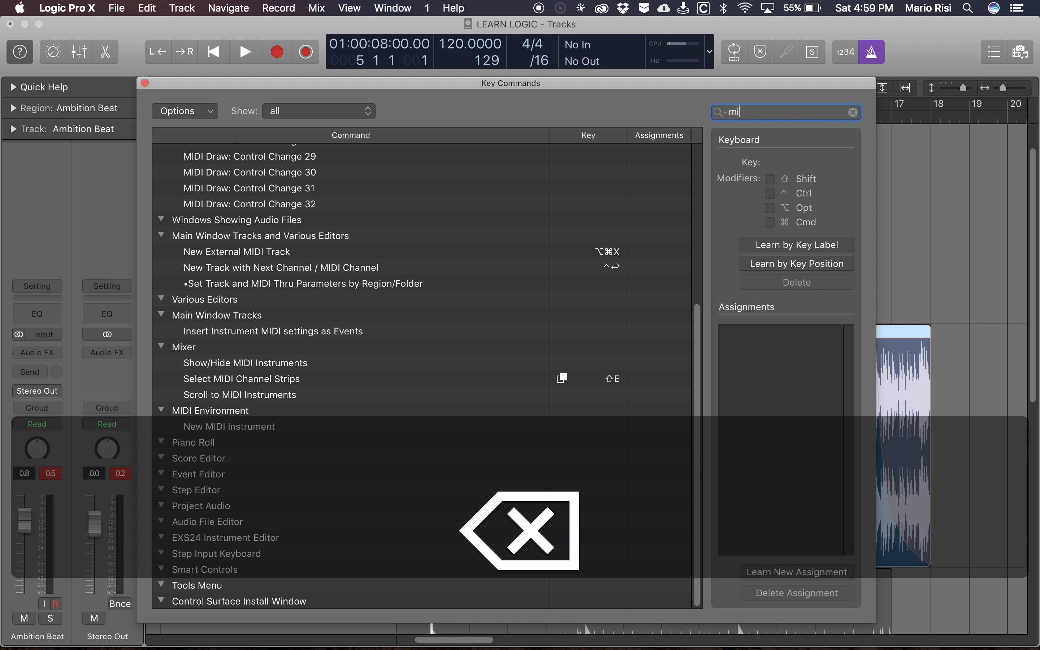
key("BackSpace")
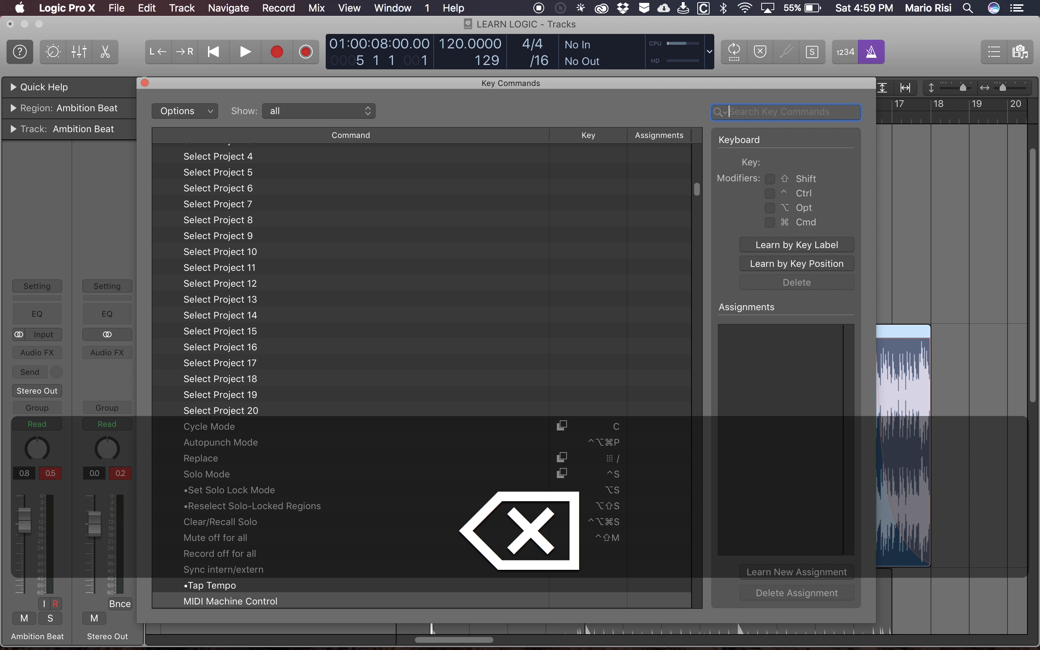
type("sh")
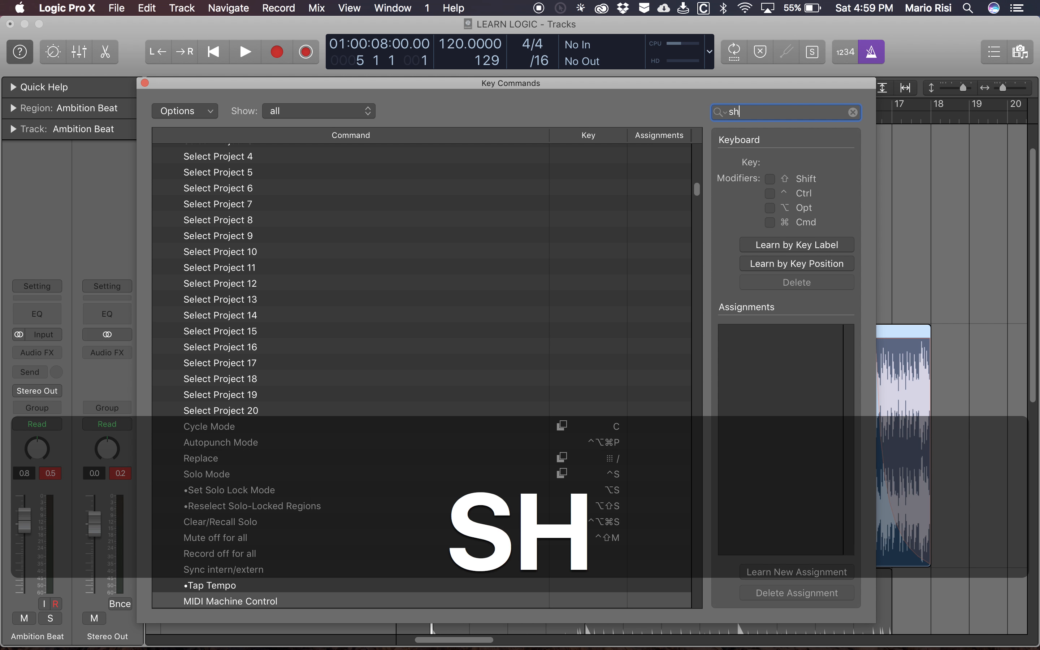
type("uf reg")
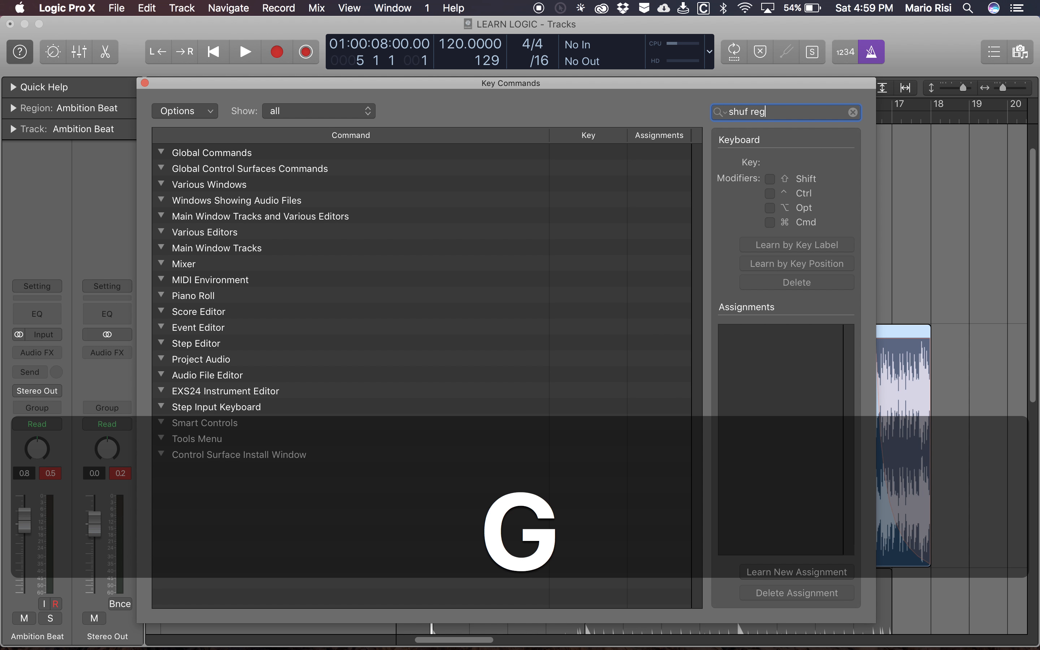
key("BackSpace")
key("BackSpace")
key("BackSpace")
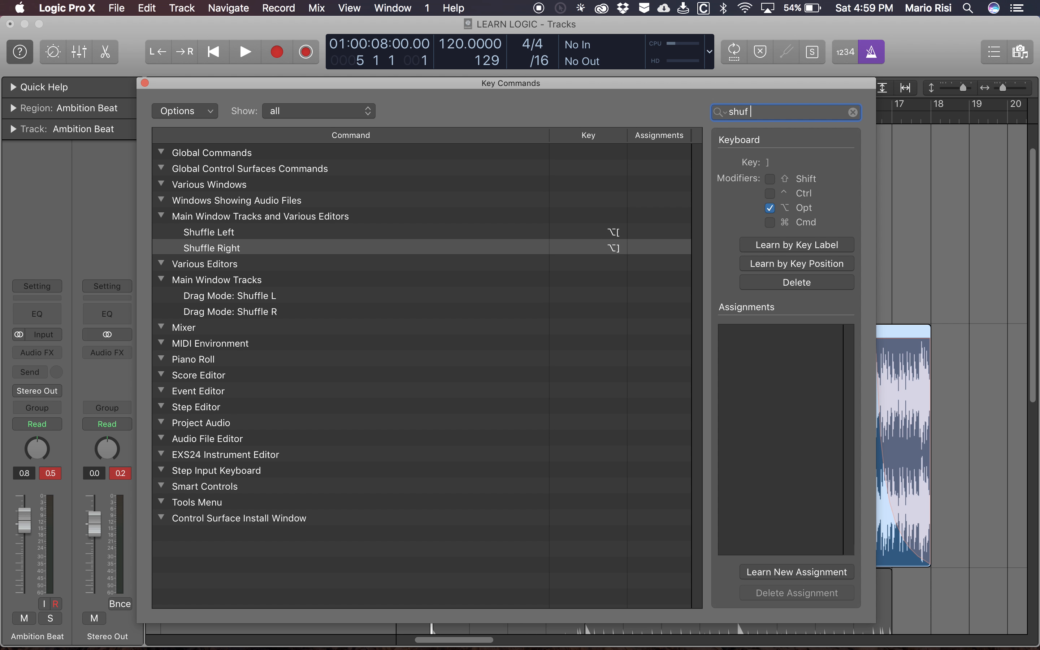
key("super+w")
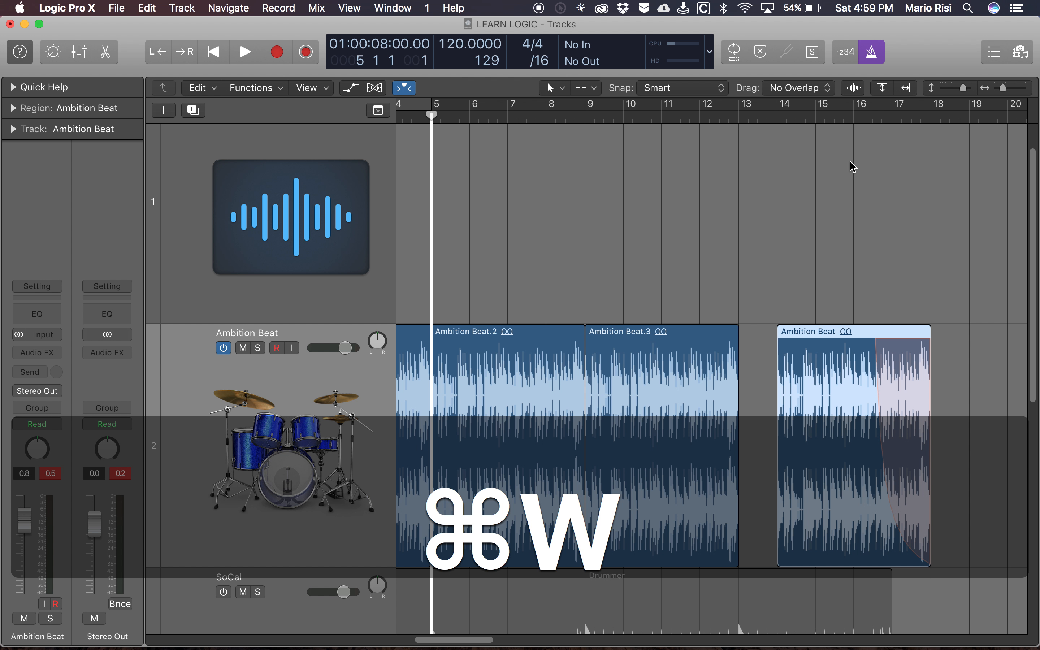
- Shuffle the selected Ambition Beat region left against the preceding copy at bar 13
key("alt+bracketleft")
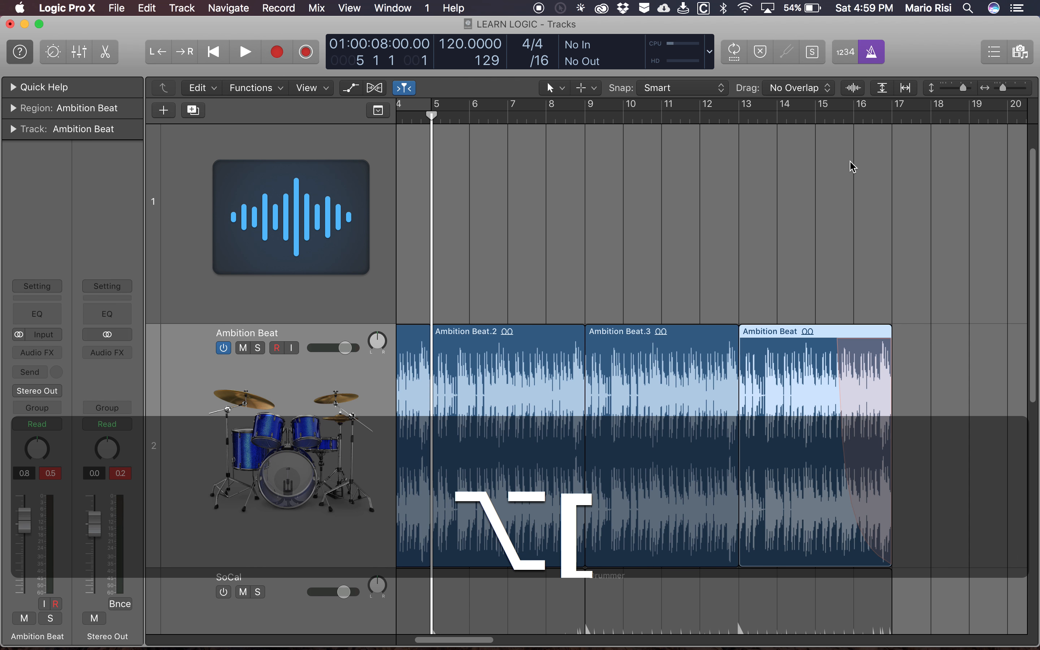
scroll(873, 319, "right", 6)
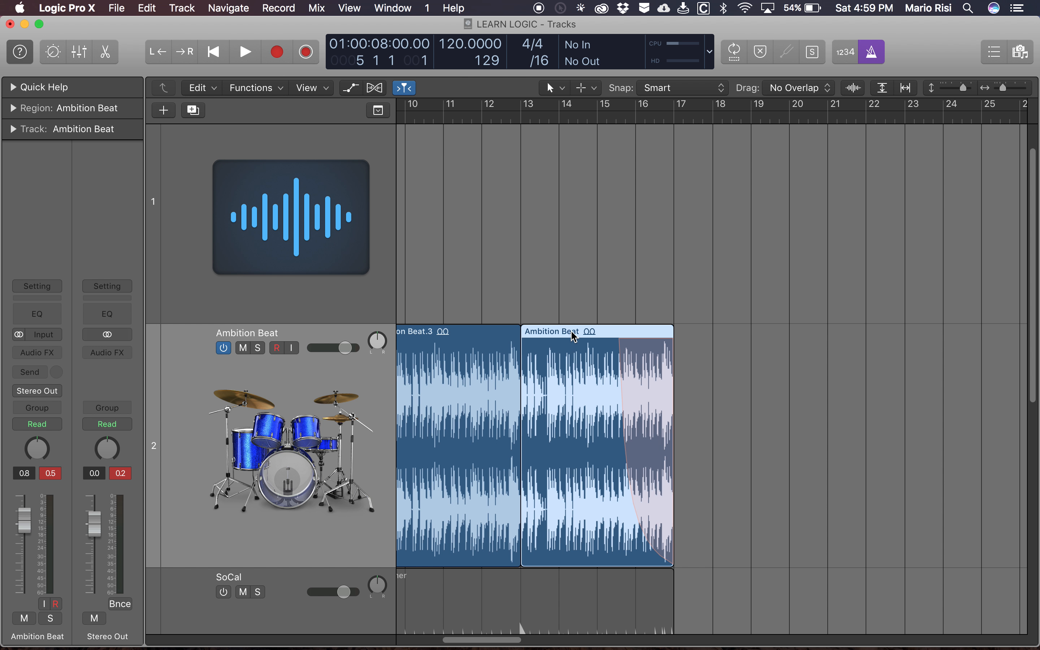
- Nudge the faded Ambition Beat region right until it starts between bars 15 and 16
key("alt+Right")
key("alt+Right")
key("alt+Right")
key("alt+Right")
key("alt+Right")
key("alt+Right")
key("alt+Right")
key("alt+Right")
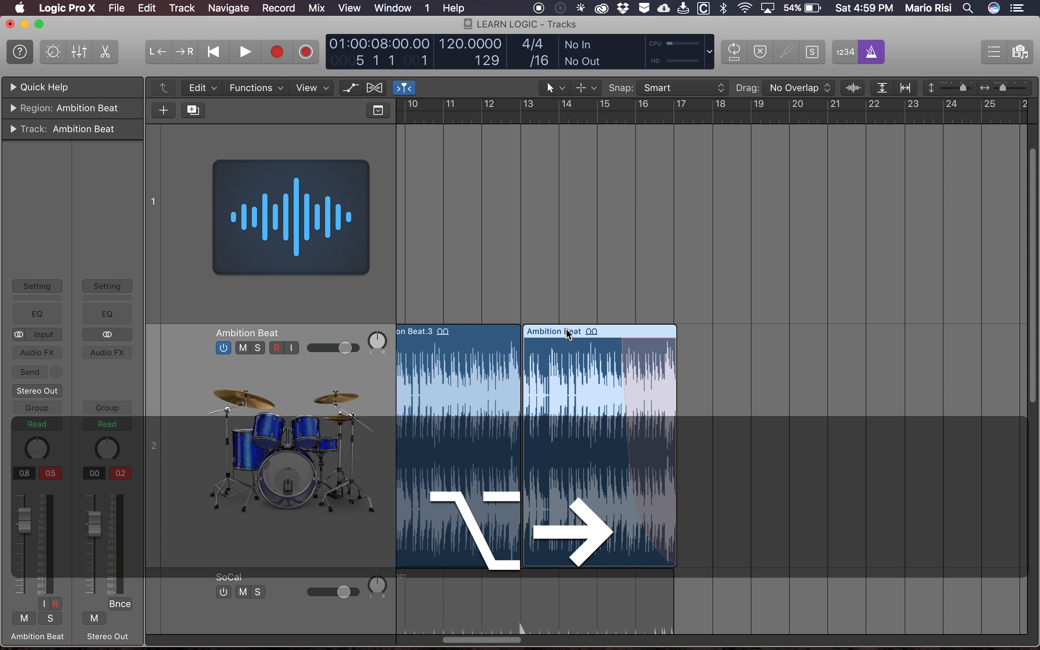
key("alt+Right")
key("alt+Right")
key("alt+Right")
key("alt+Right")
key("alt+Right")
key("alt+Right")
key("alt+Right")
key("alt+Right")
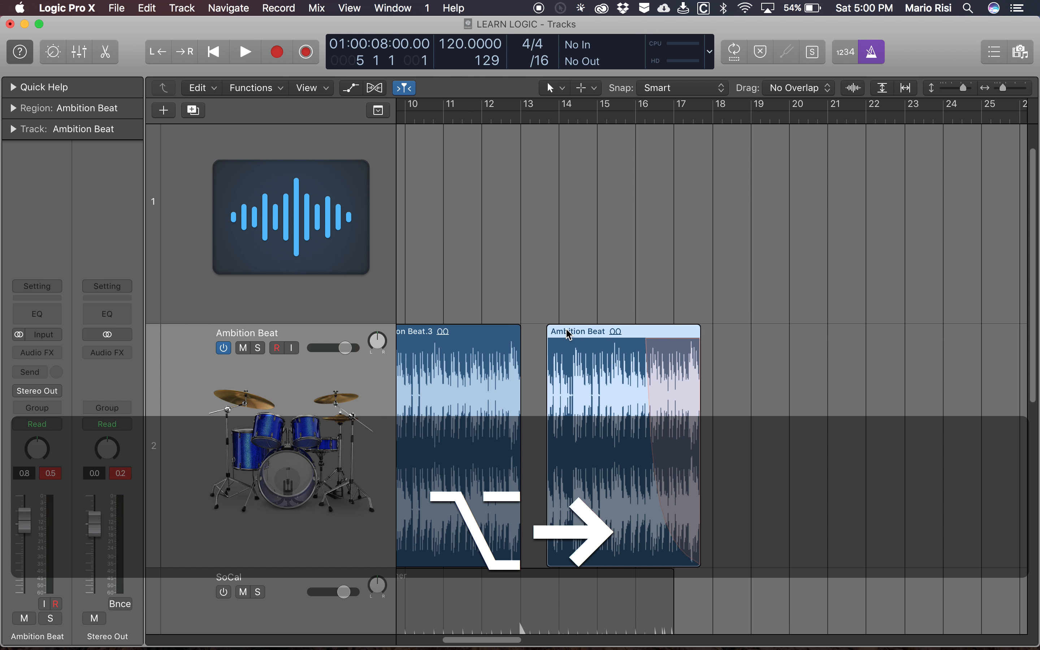
key("alt+Right")
key("alt+Right")
key("alt+Right")
key("alt+Right")
key("alt+Right")
key("alt+Right")
key("alt+Right")
key("alt+Right")
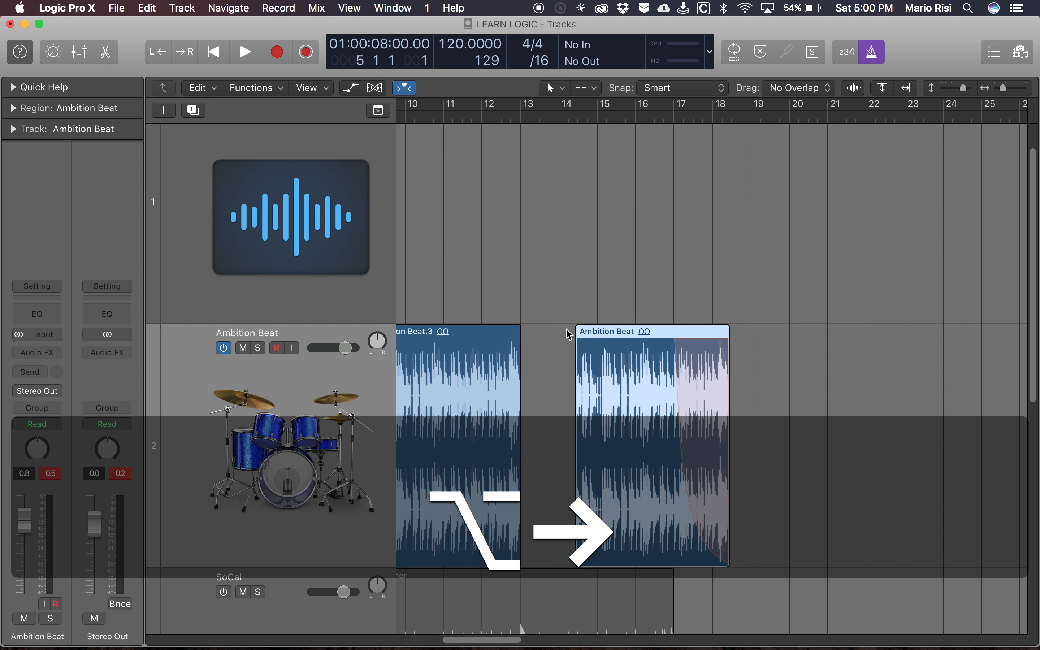
key("alt+Right")
key("alt+Right")
key("alt+Right")
key("alt+Right")
key("alt+Right")
key("alt+Right")
key("alt+Right")
key("alt+Right")
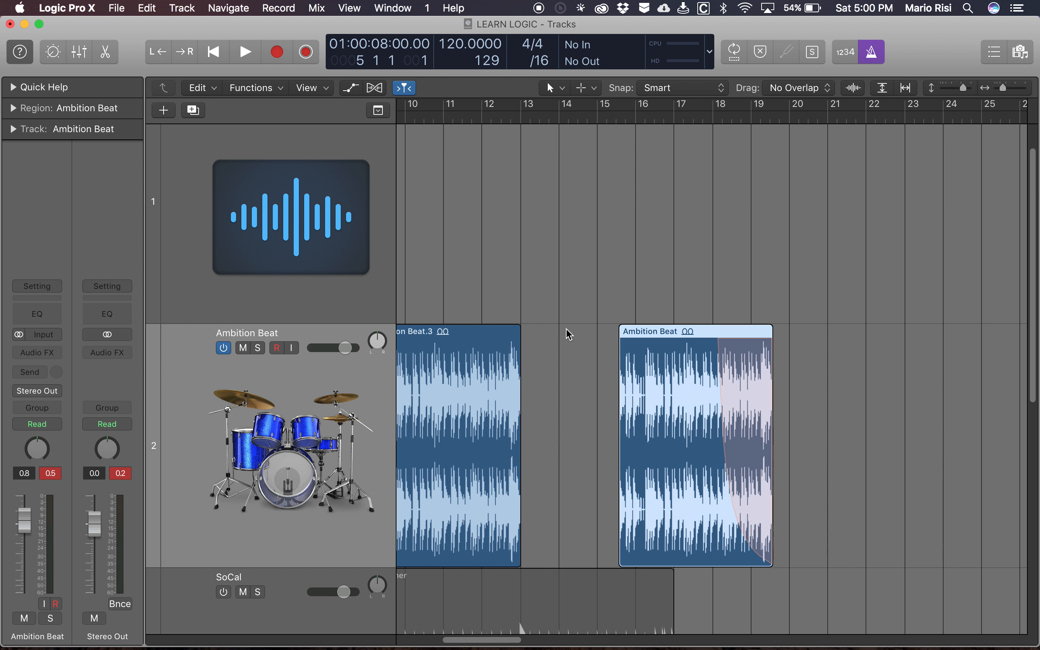
- Shuffle the nudged Ambition Beat region left again to close the gap back to bar 13
key("alt+bracketleft")
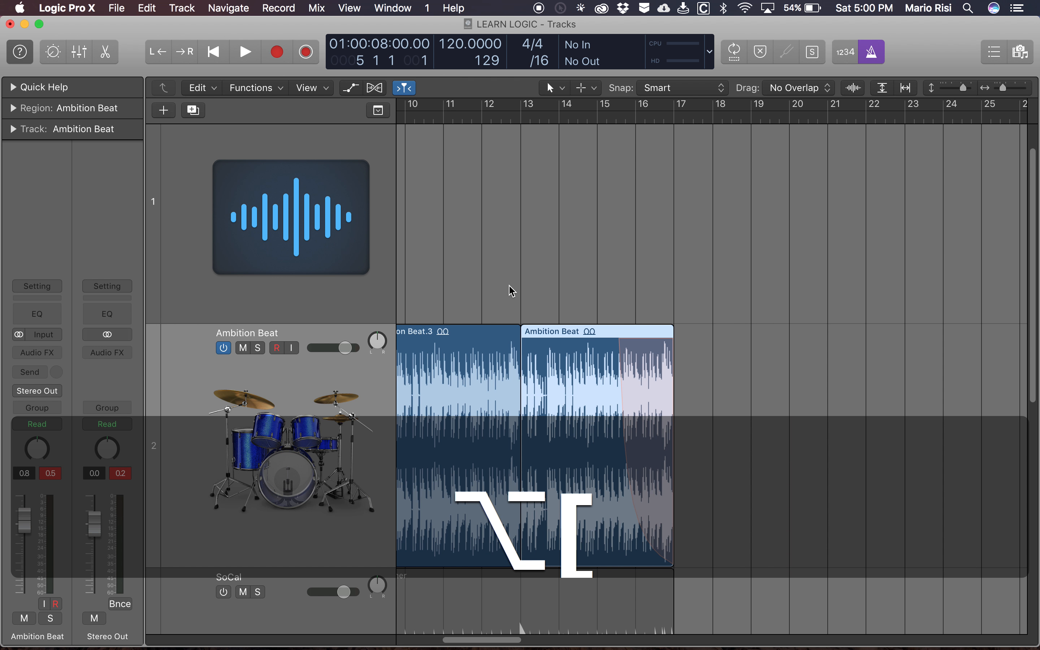
scroll(511, 290, "up", 2)
scroll(512, 290, "left", 10)
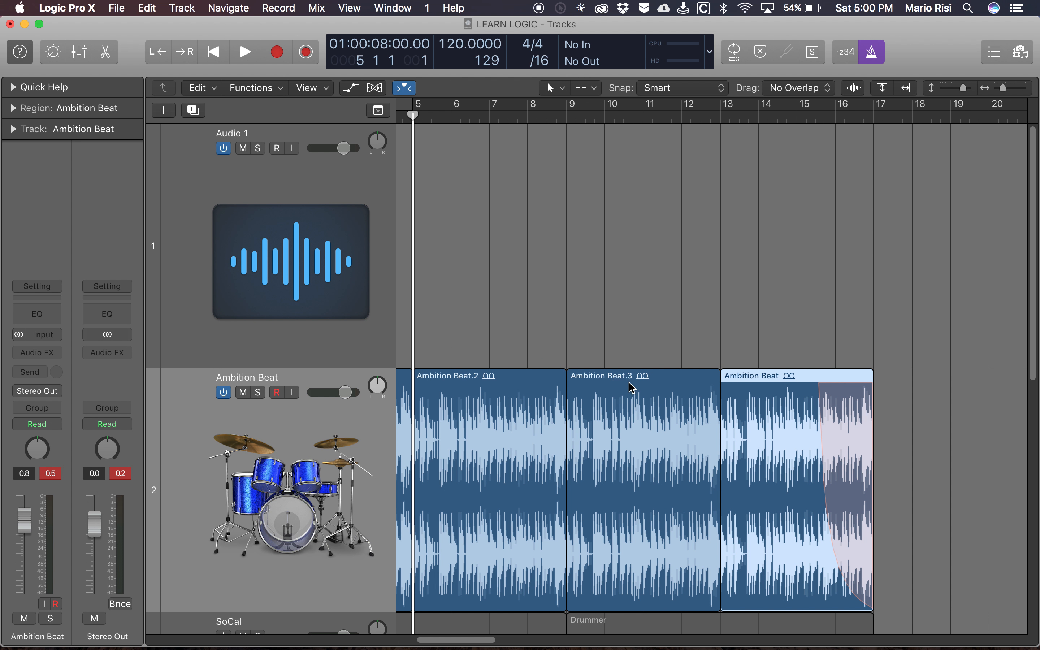
- Select the last two Ambition Beat regions, nudge them right together, and shuffle them left against the region ending at bar 9
scroll(628, 277, "left", 3)
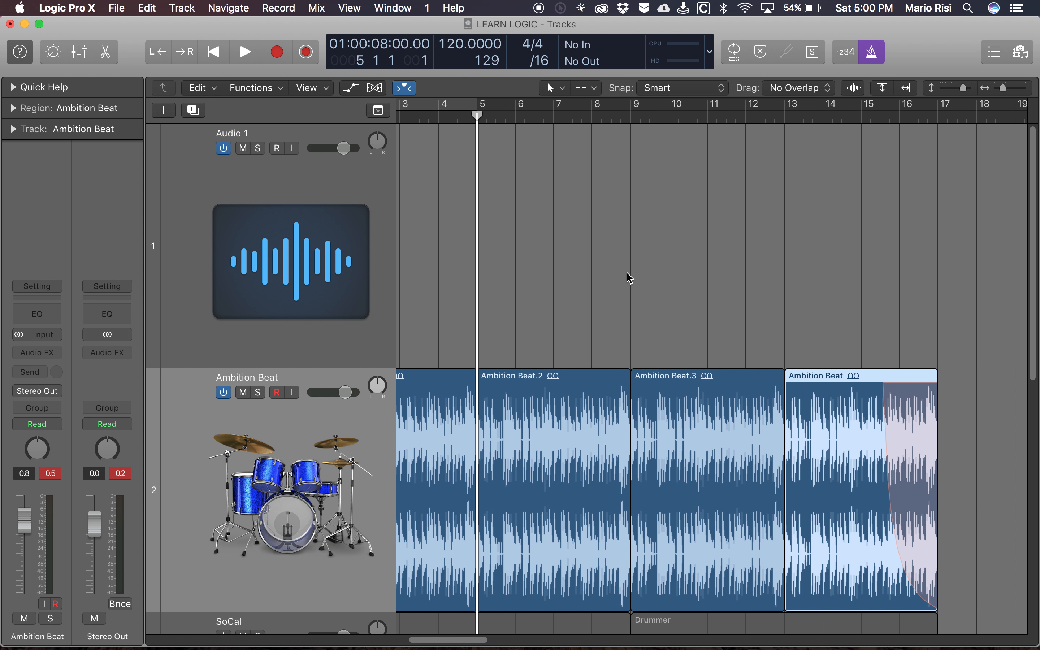
left_click_drag(722, 307, 839, 423)
key("alt+Right")
key("alt+Right")
key("alt+Right")
key("alt+Right")
key("alt+Right")
key("alt+Right")
key("alt+Right")
key("alt+Right")
key("alt+Right")
key("alt+Right")
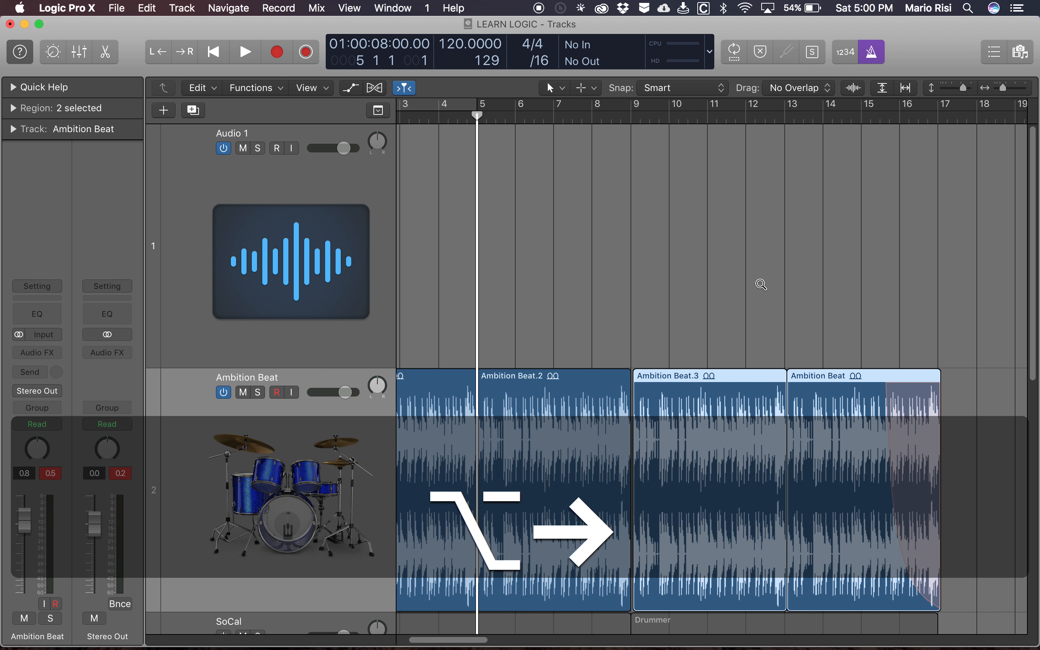
key("alt+Right")
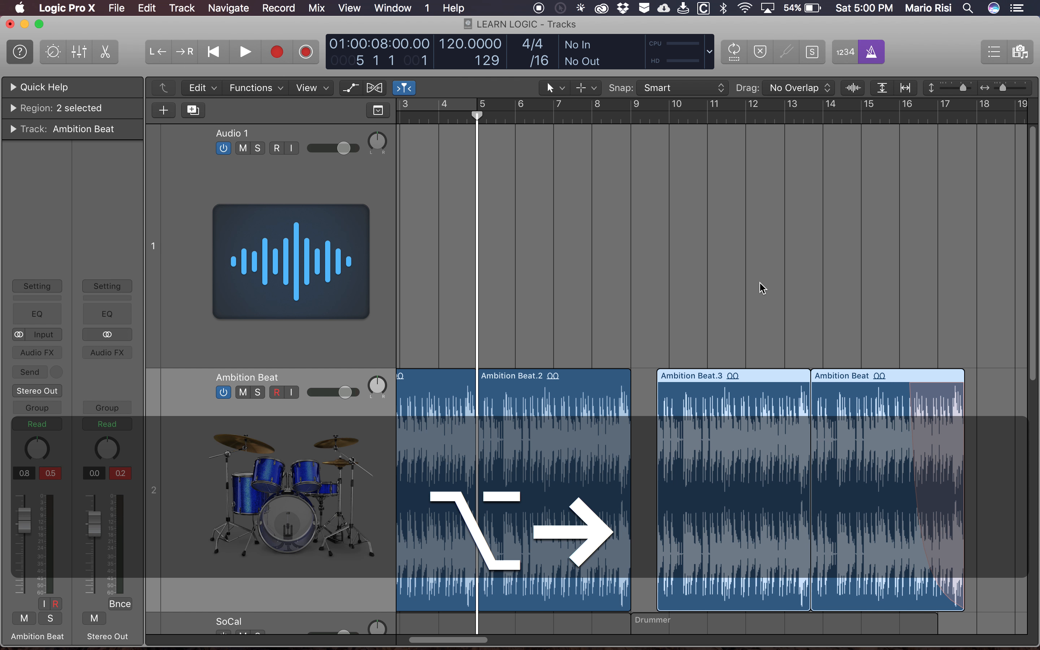
key("alt+bracketleft")
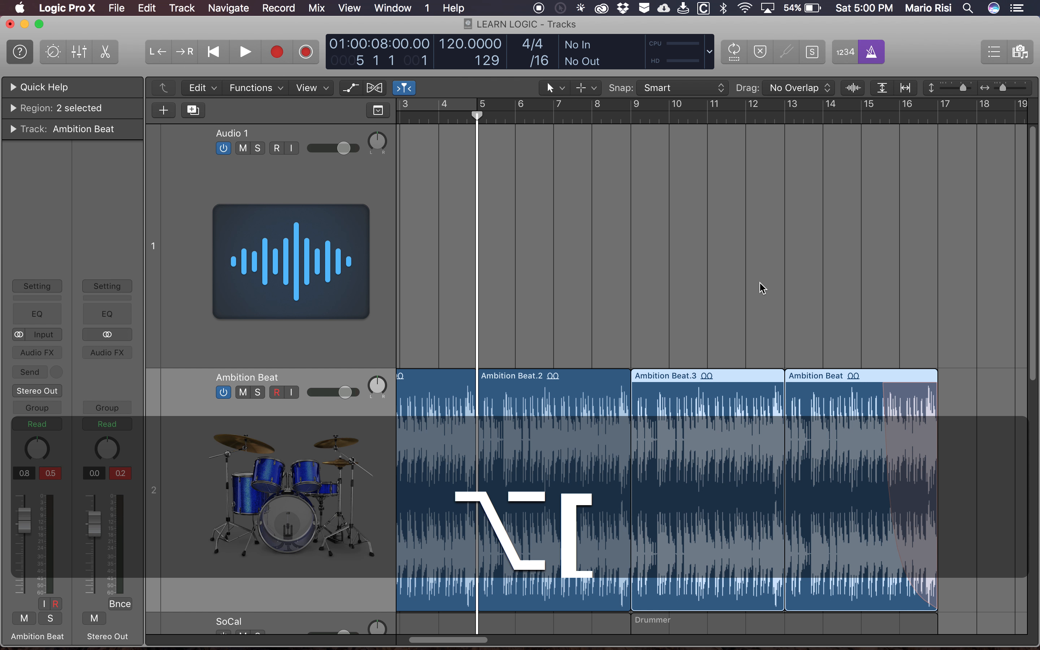
- Zoom the arrangement out vertically until all four tracks, from Audio 1 to Hidden Message, fit in view
scroll(621, 307, "down", 2)
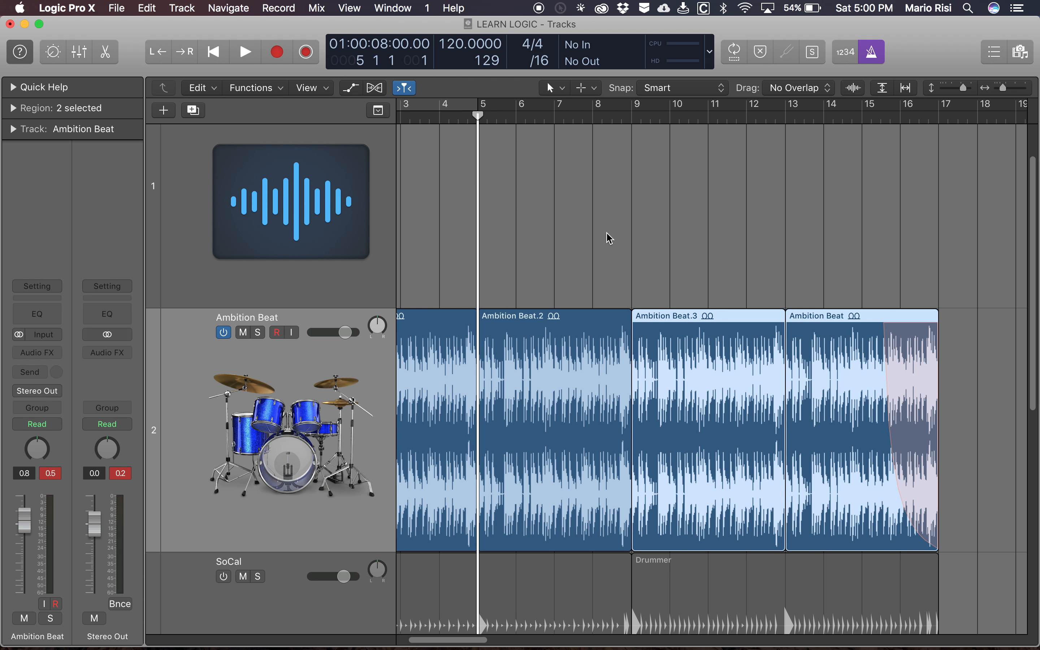
scroll(609, 238, "down", 1)
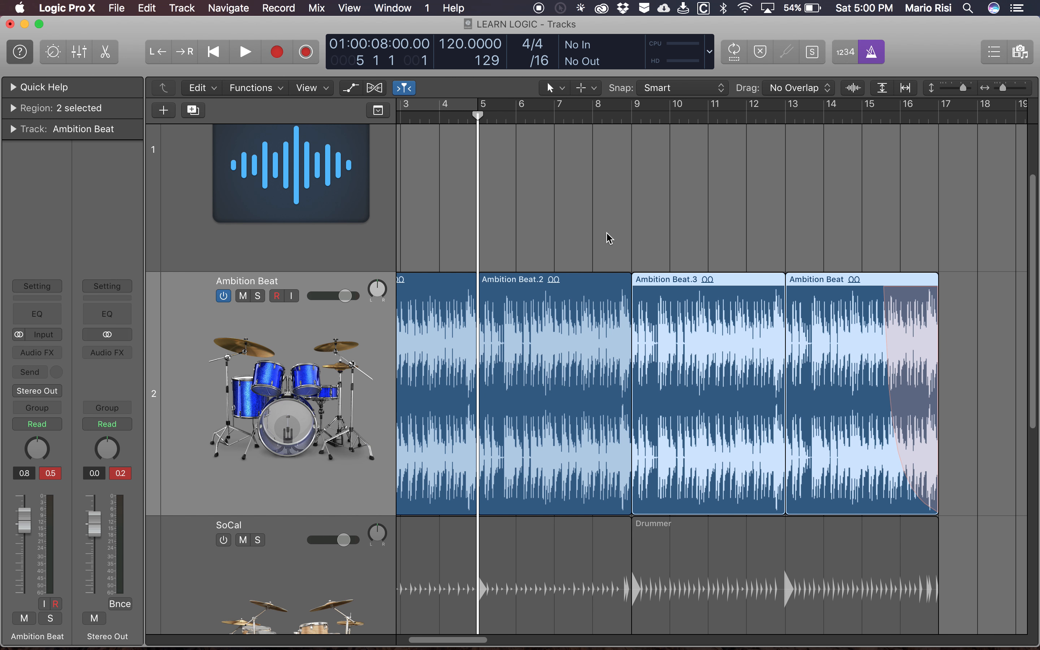
scroll(609, 238, "left", 2)
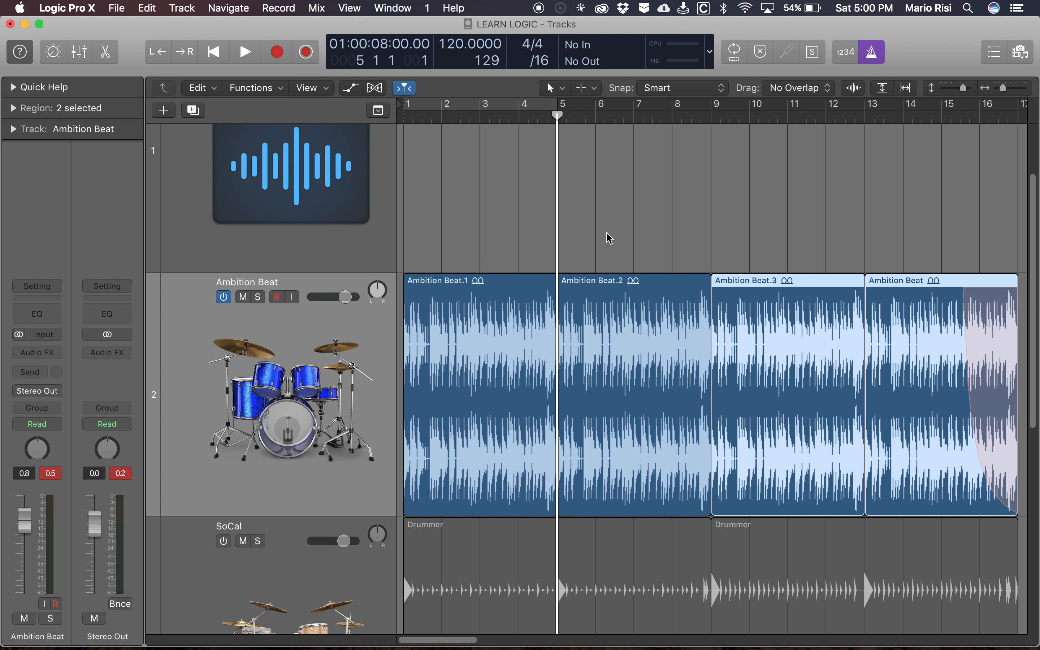
scroll(572, 354, "down", 1)
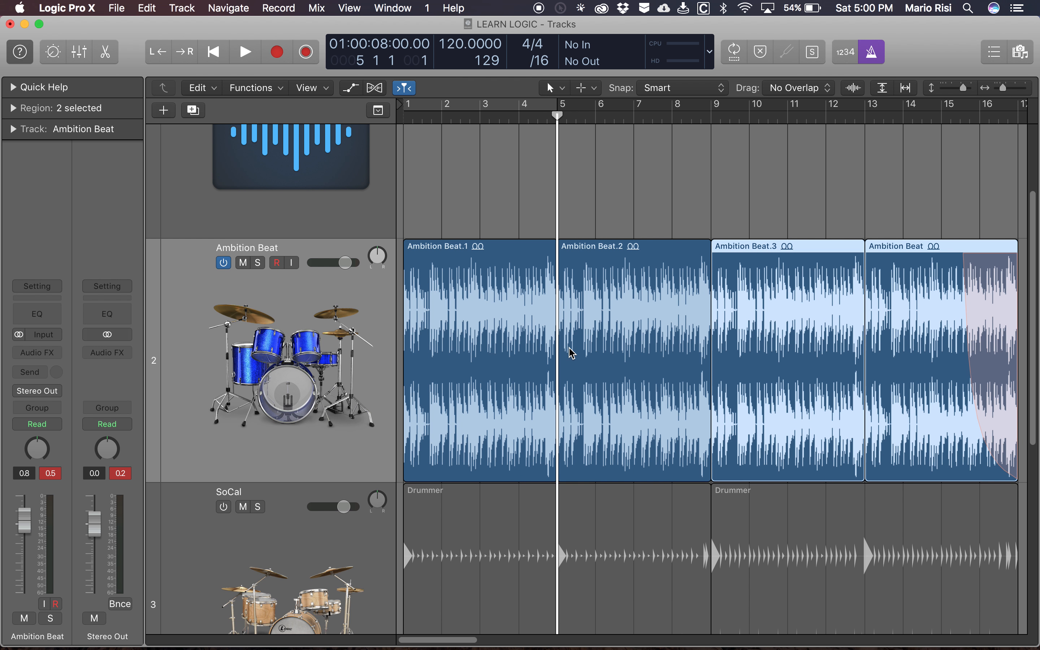
key("super+Down")
key("super+Up")
key("super+Up")
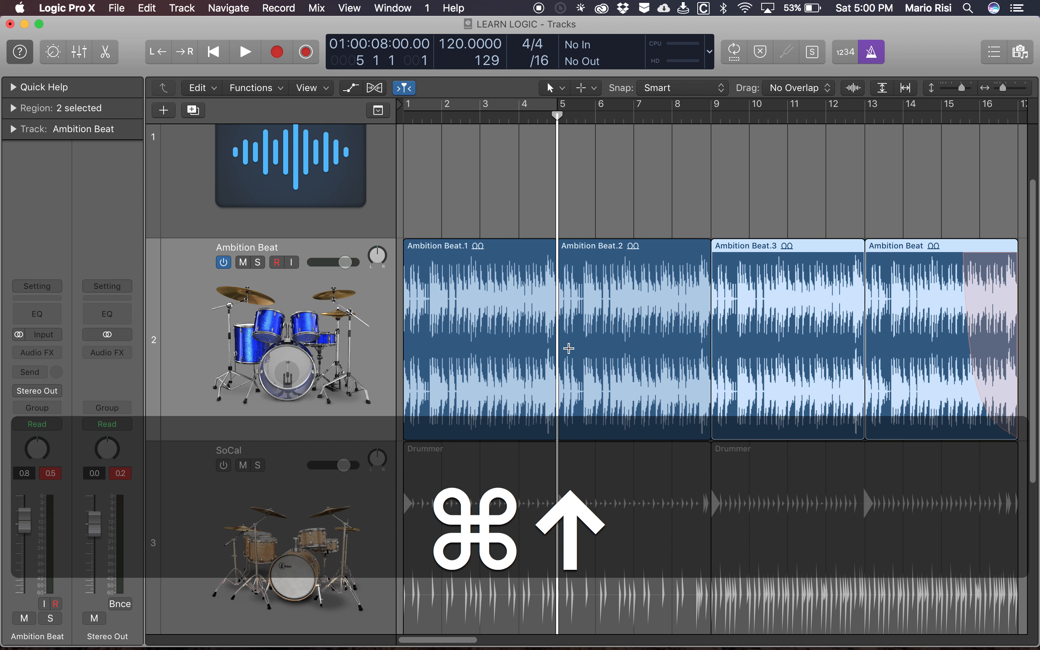
key("super+Up")
key("super+Up")
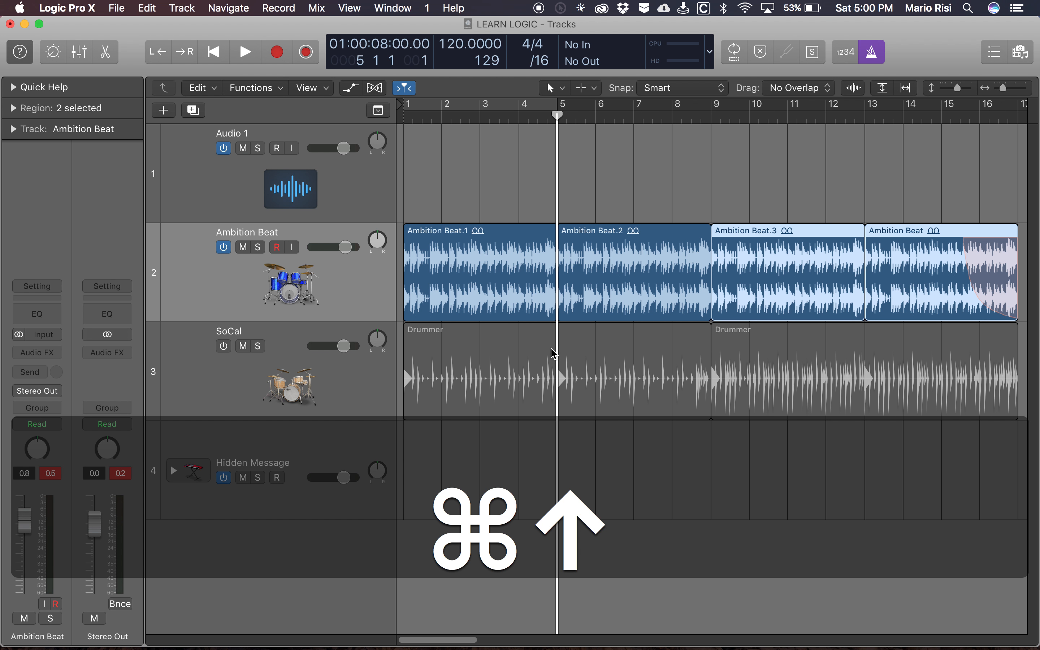
key("alt+k")
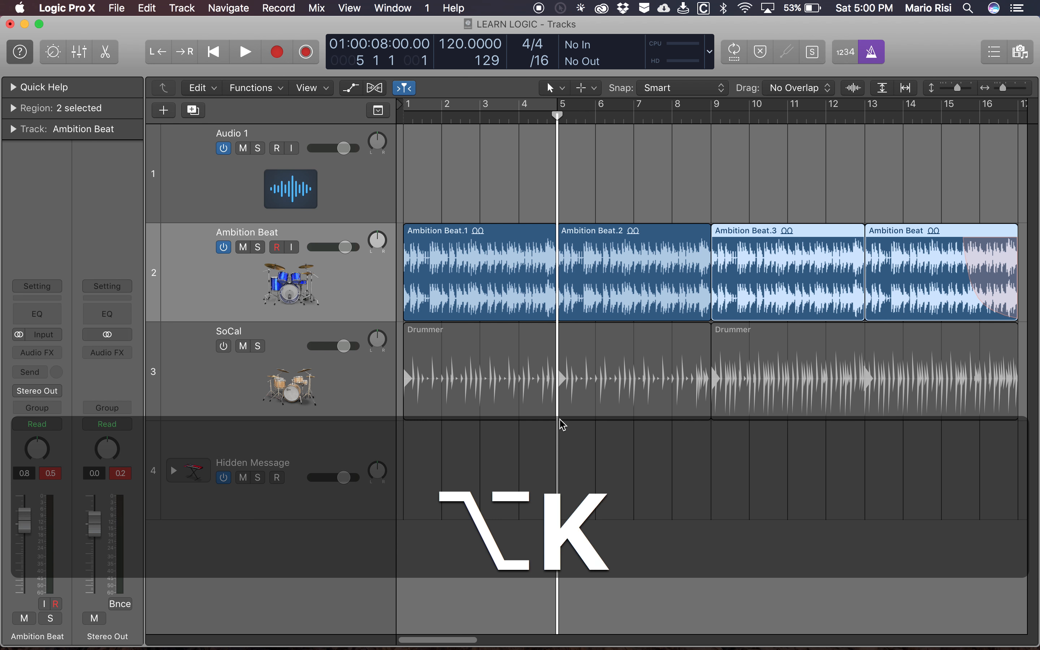
key("alt+k")
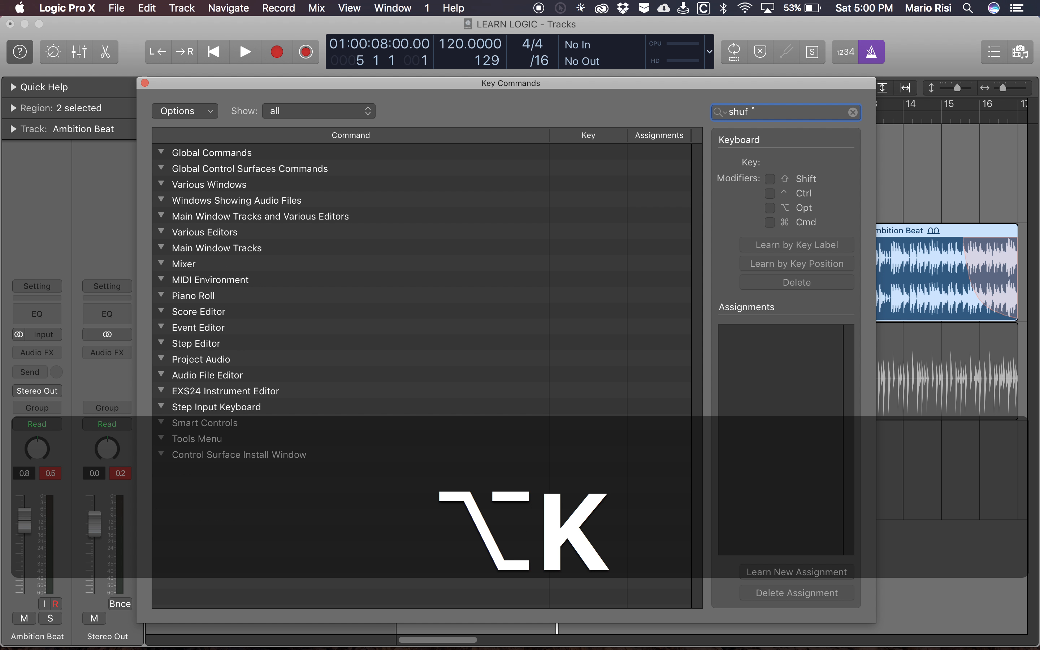
key("BackSpace")
key("super+w")
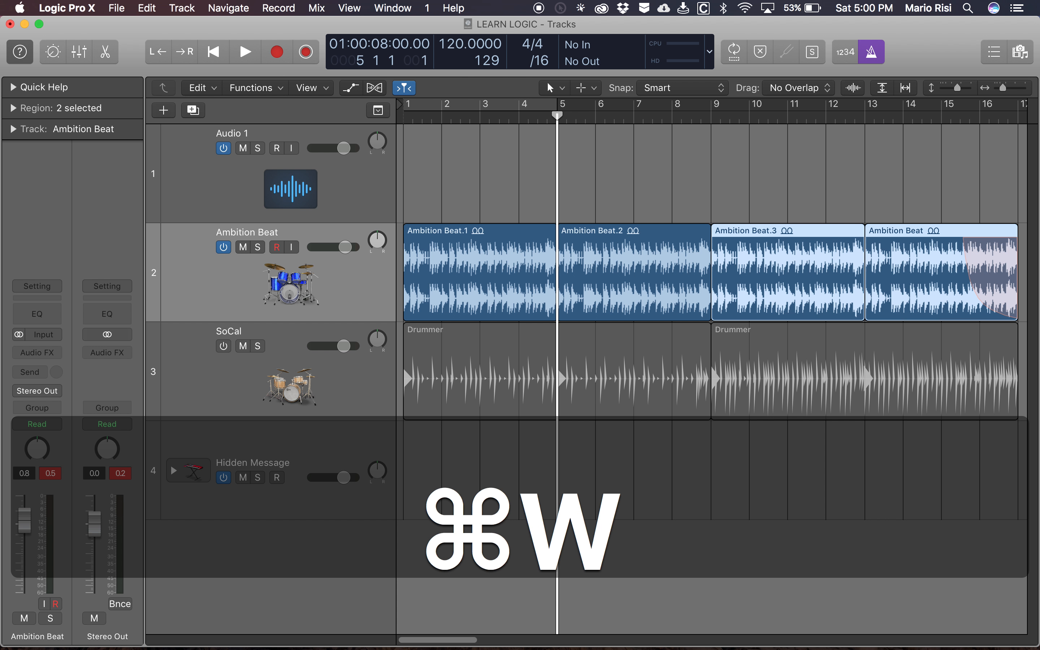
- With the playhead back at bar 1, open Musical Typing for the Hidden Message track and move its window below the Ambition Beat regions
key("Return")
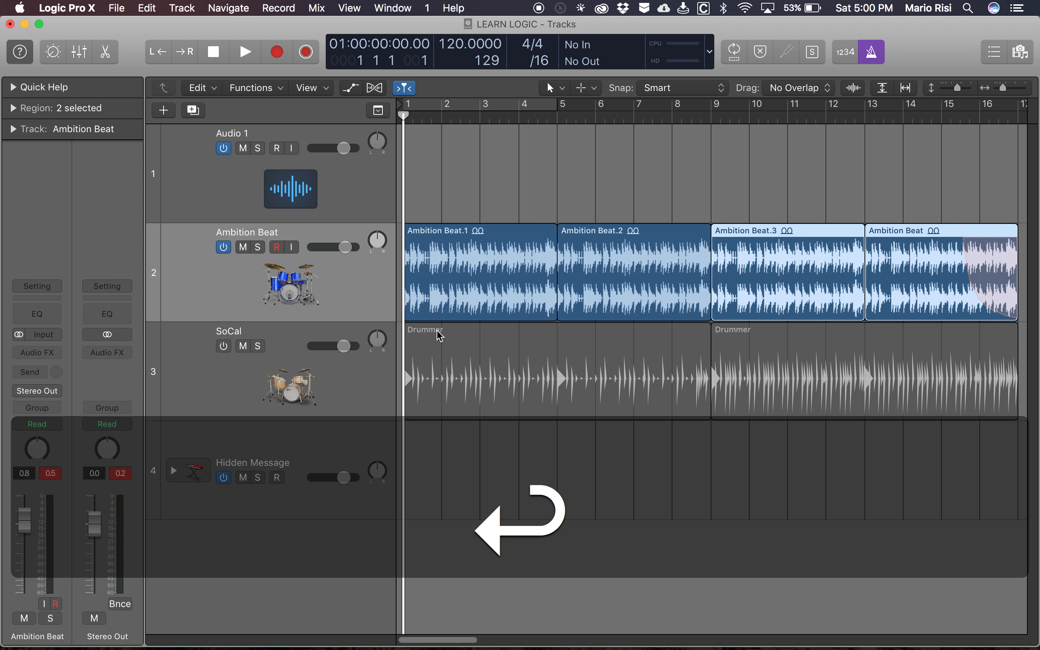
left_click(357, 447)
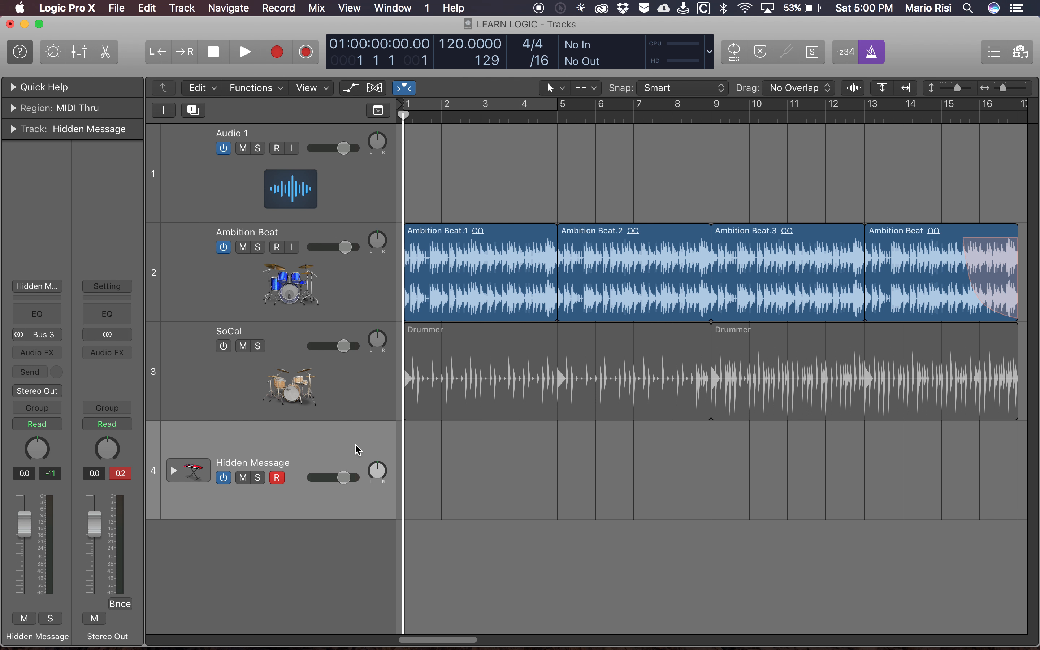
key("super+k")
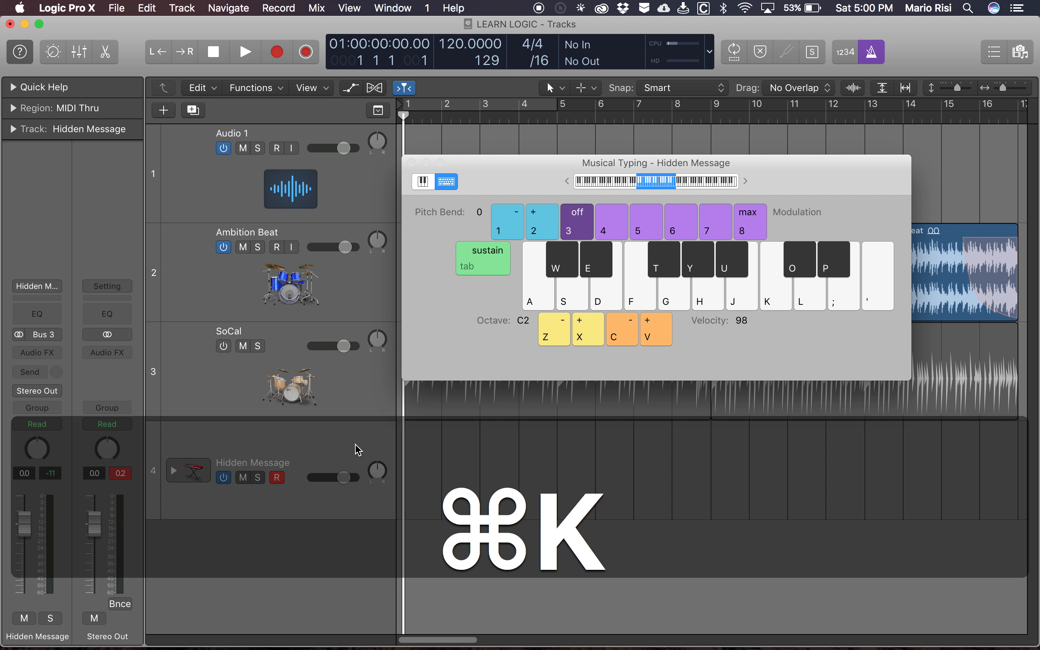
left_click_drag(515, 182, 604, 379)
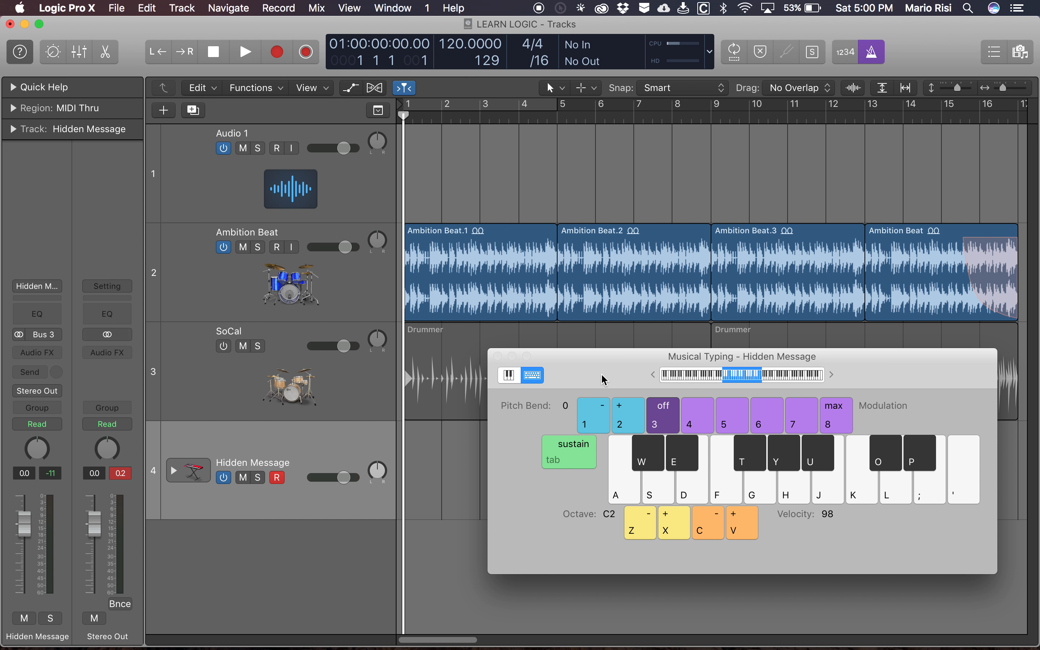
key("super+k")
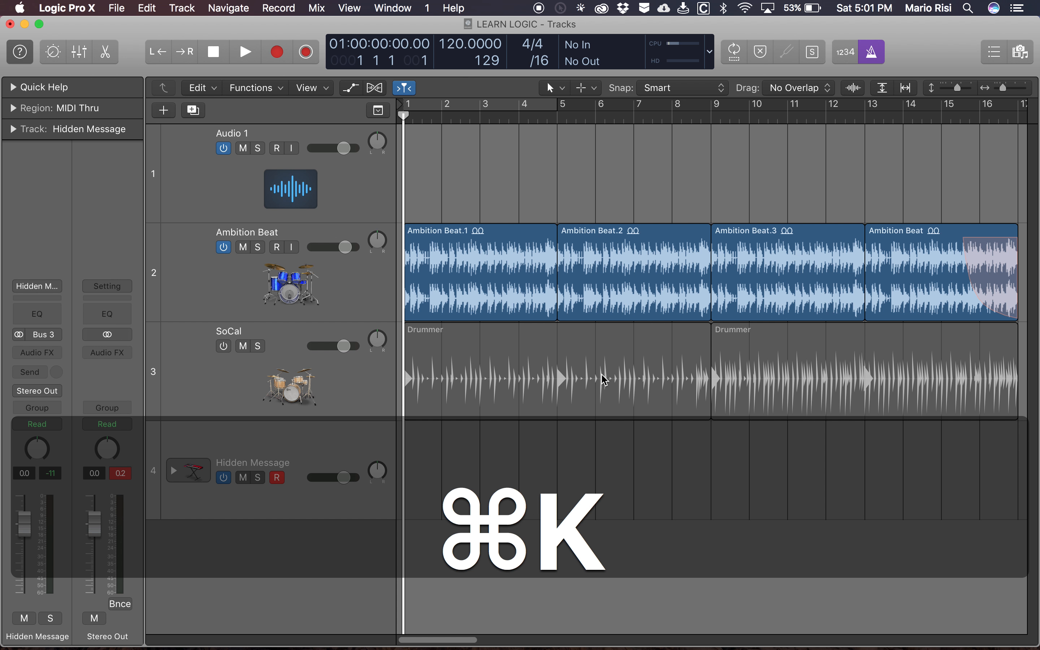
key("alt+k")
type("˚")
key("super+w")
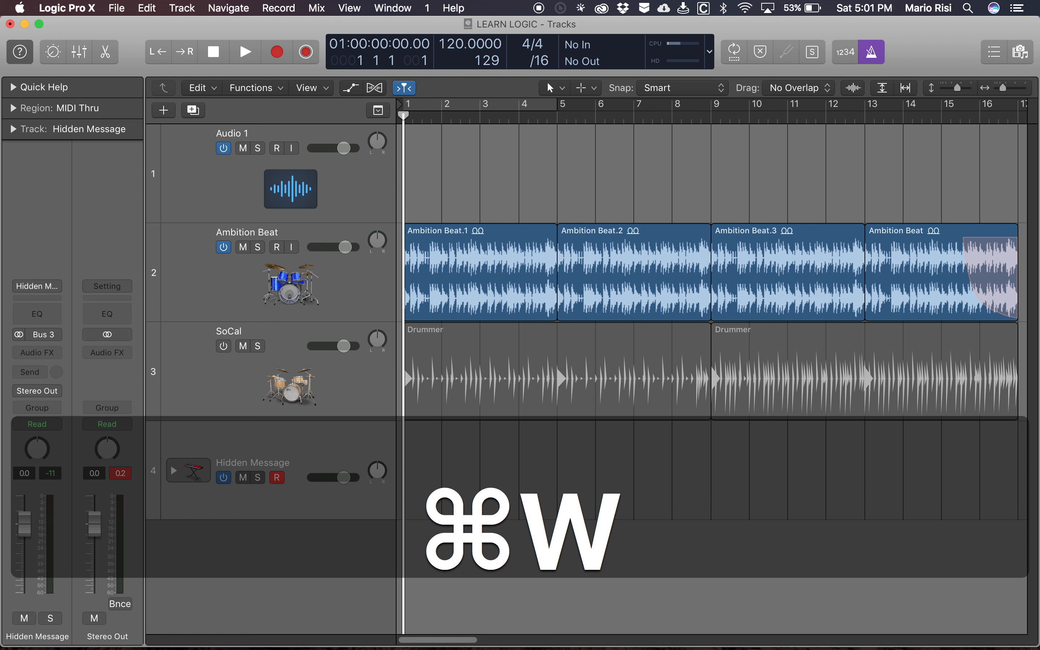
- Turn on the count-in and reopen Musical Typing for the Hidden Message track
key("shift+k")
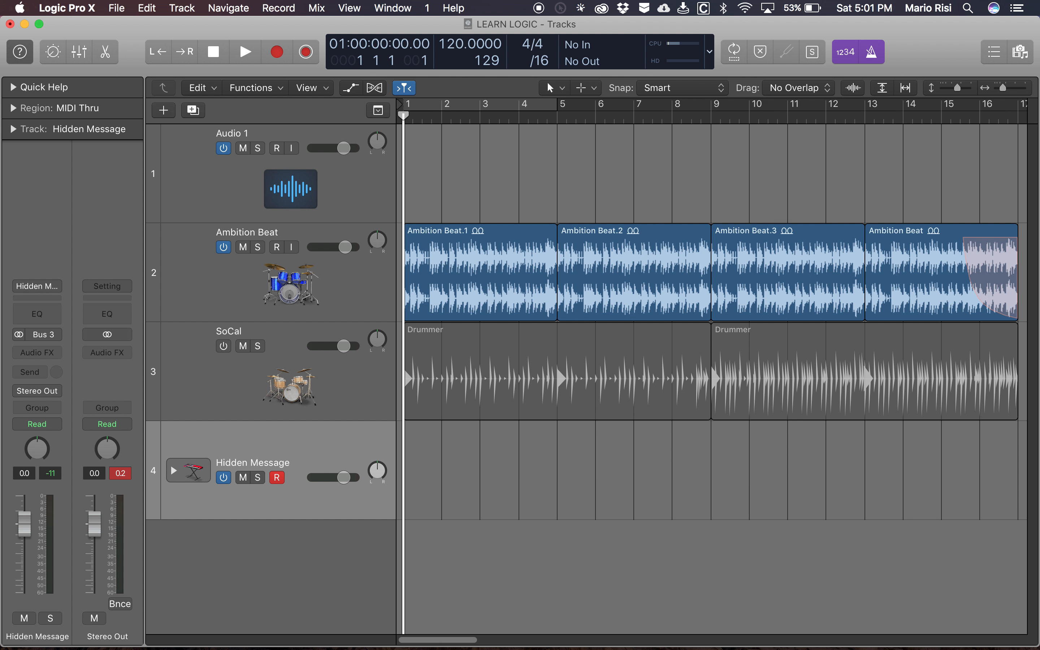
key("cmd+k")
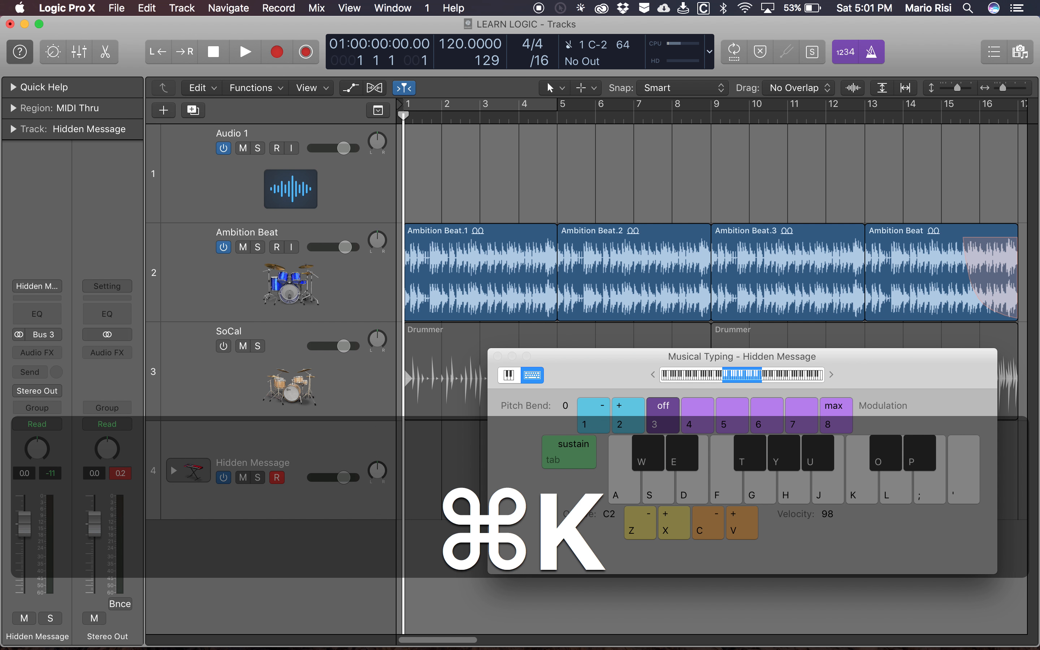
- Play the project from bar 1, try the notes C2 and D2 against the beat, and return the playhead to the start
key("space")
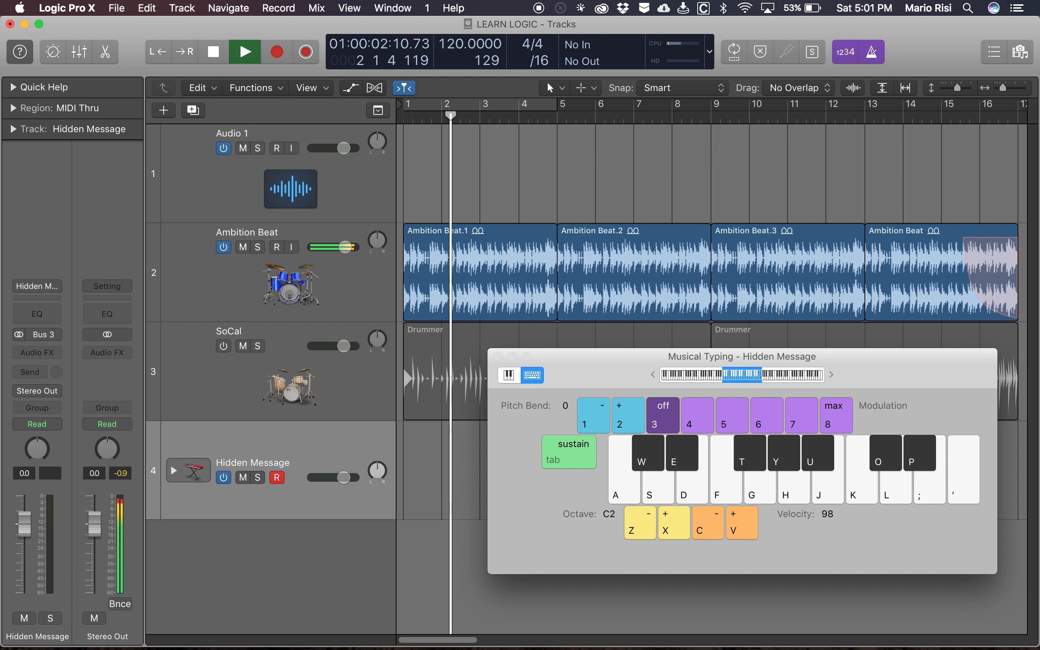
key("space")
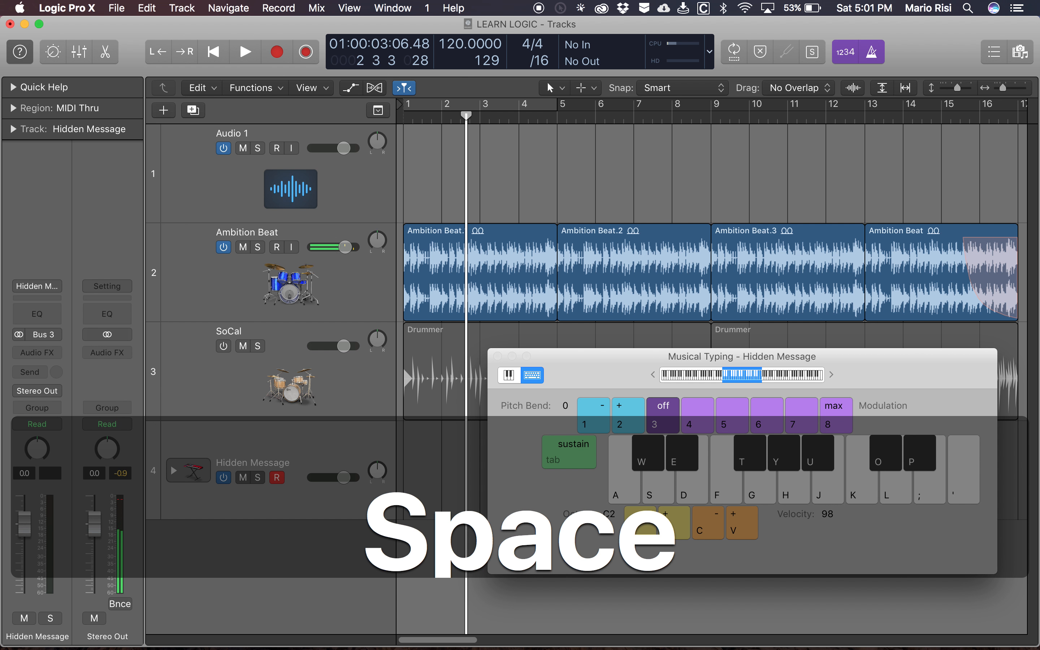
key("Return")
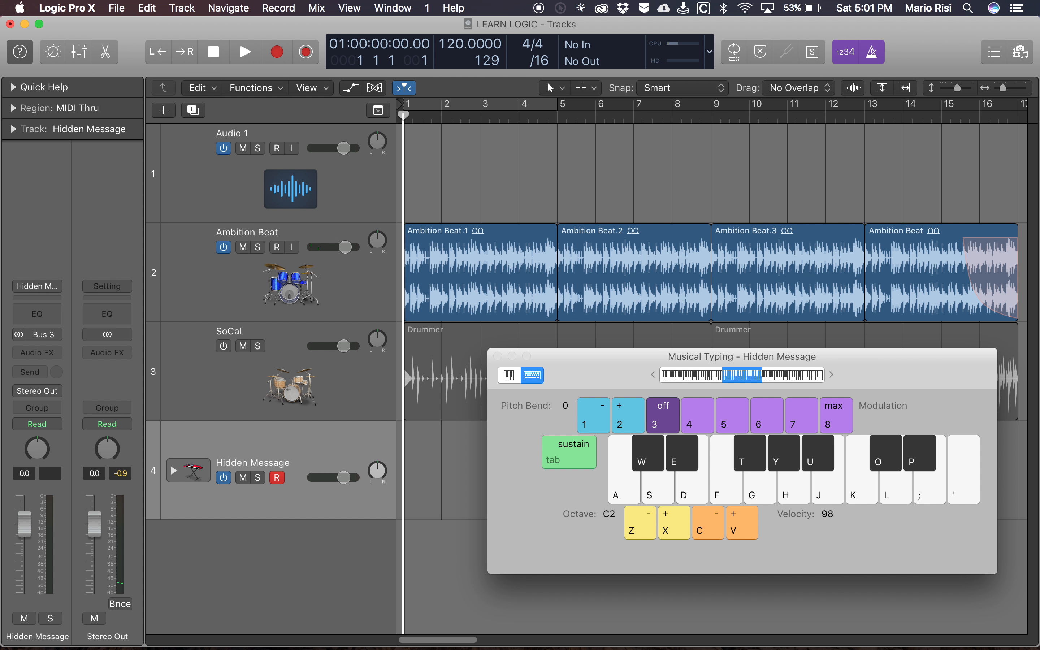
key("space")
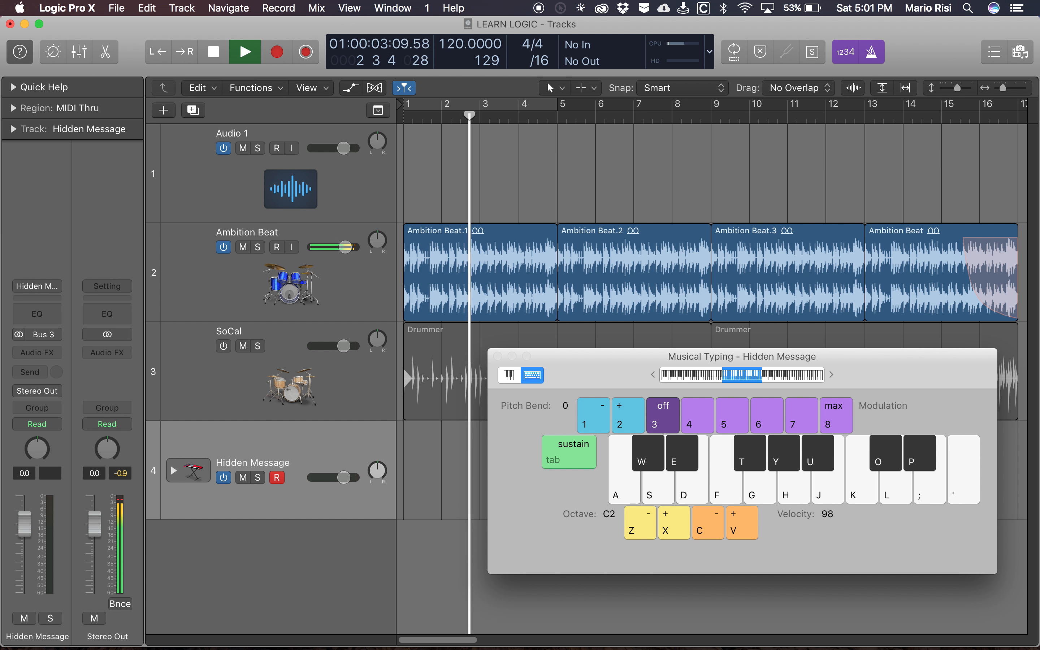
key("a")
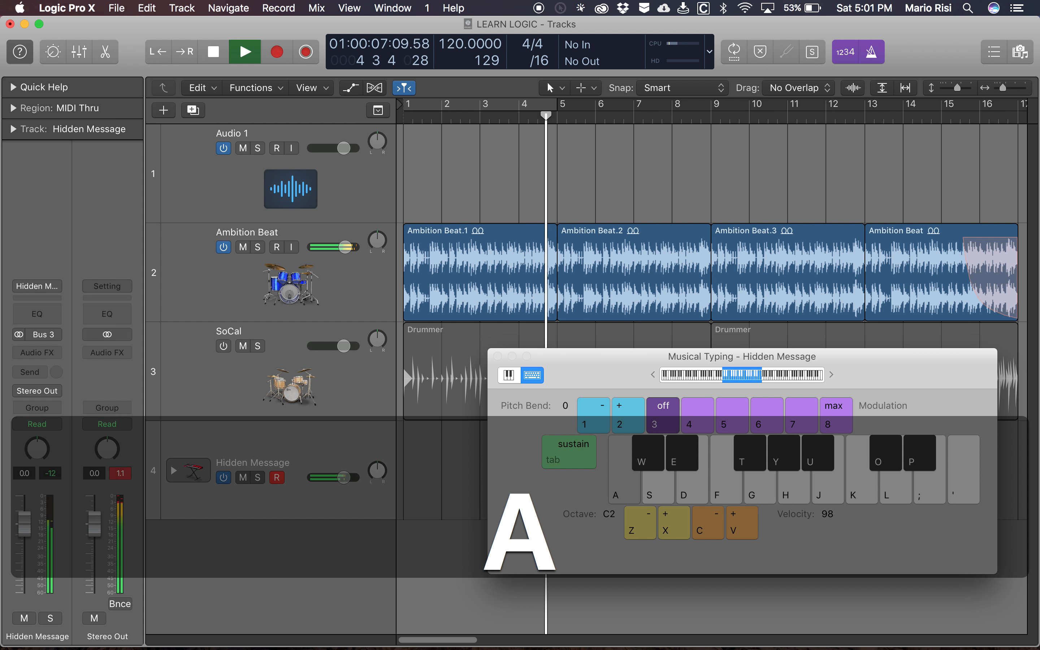
key("s")
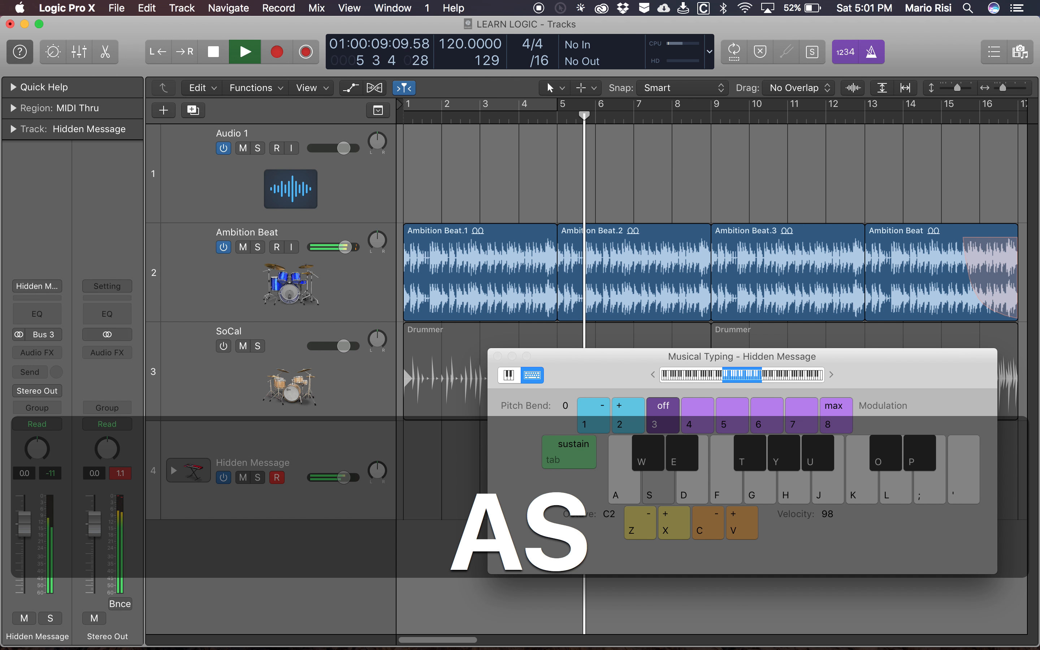
key("space")
key("Return")
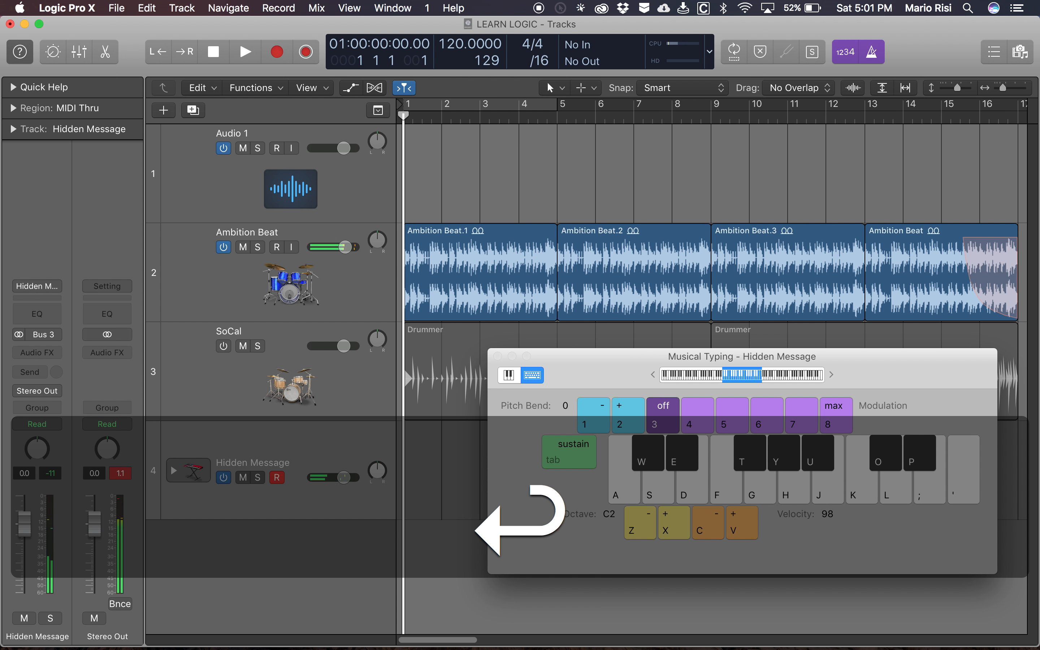
- With playback stopped, practise a Hidden Message line alternating C2 with E2, D#2, D2, F2 and F#2
key("a")
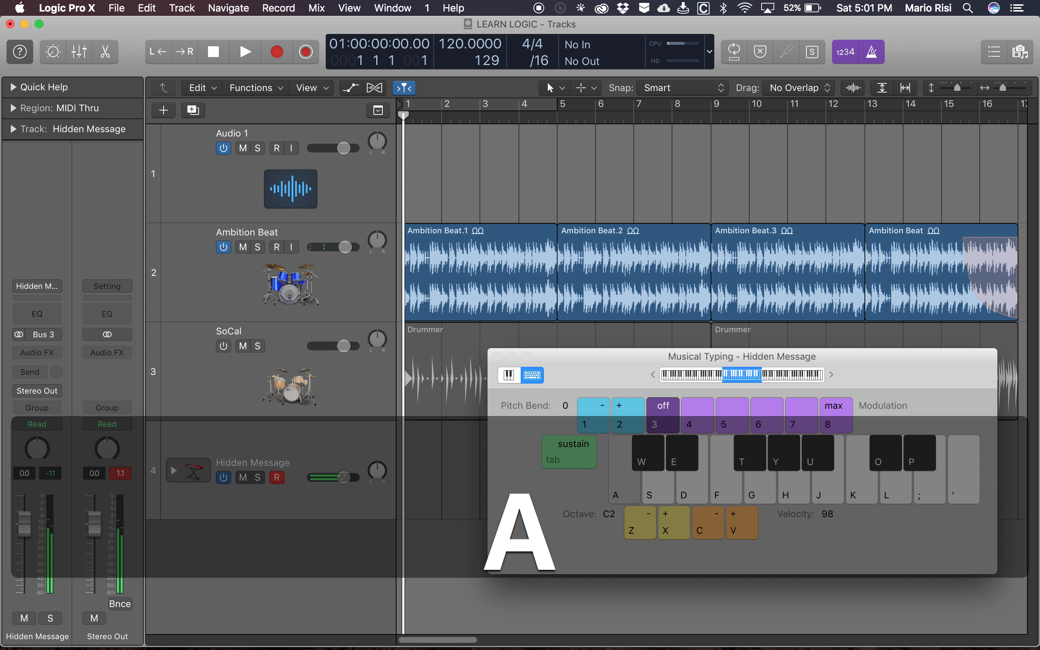
key("d")
key("a")
key("e")
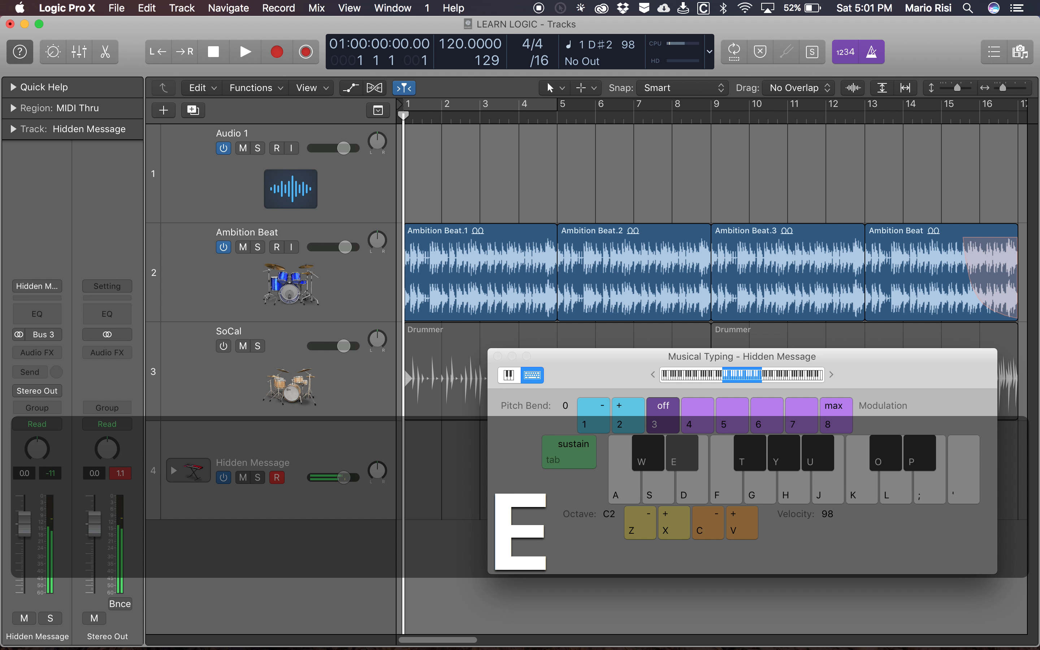
key("a")
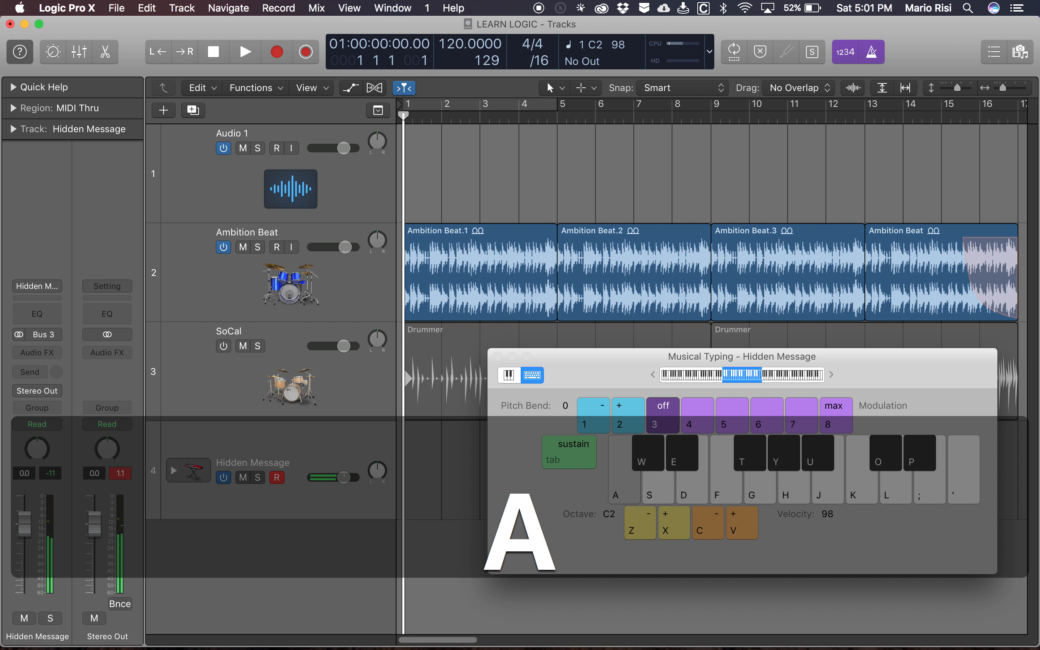
key("s")
key("a")
key("f")
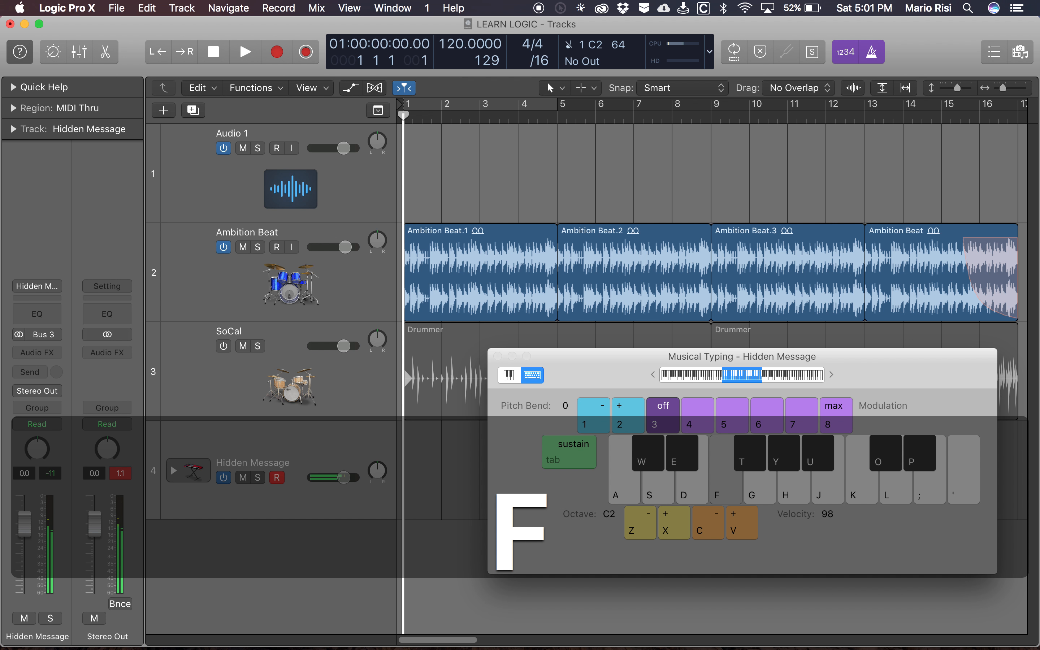
key("a")
key("t")
key("a")
key("f")
key("a")
key("f")
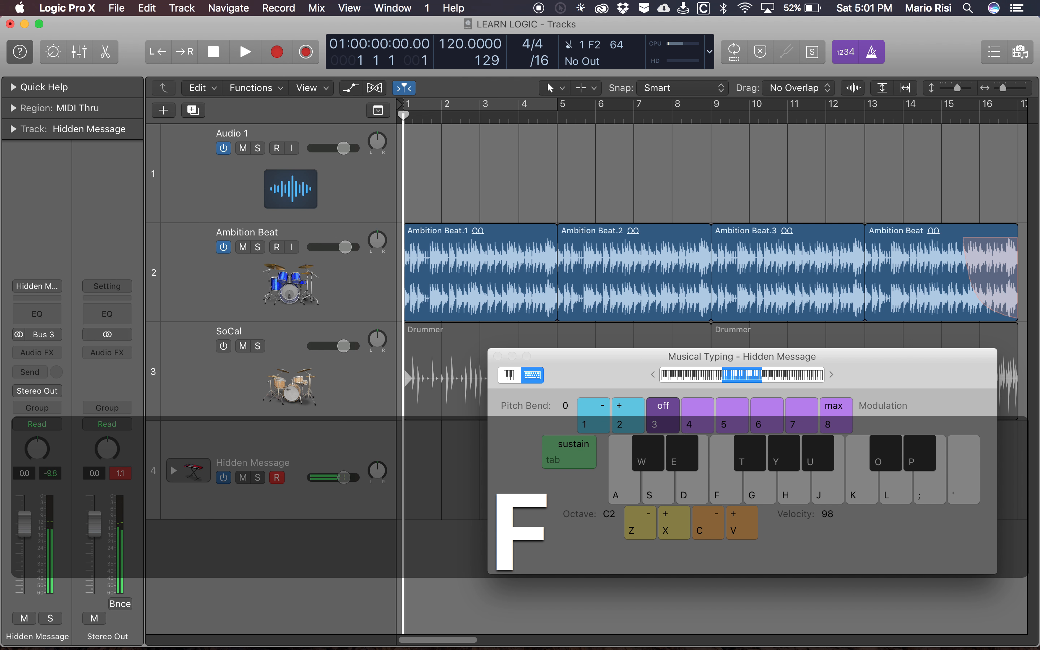
- Play the project from bar 1, rehearse C2, F2, E2, F2 and D#2 against the beat, and stop playback
key("Return")
key("space")
key("a")
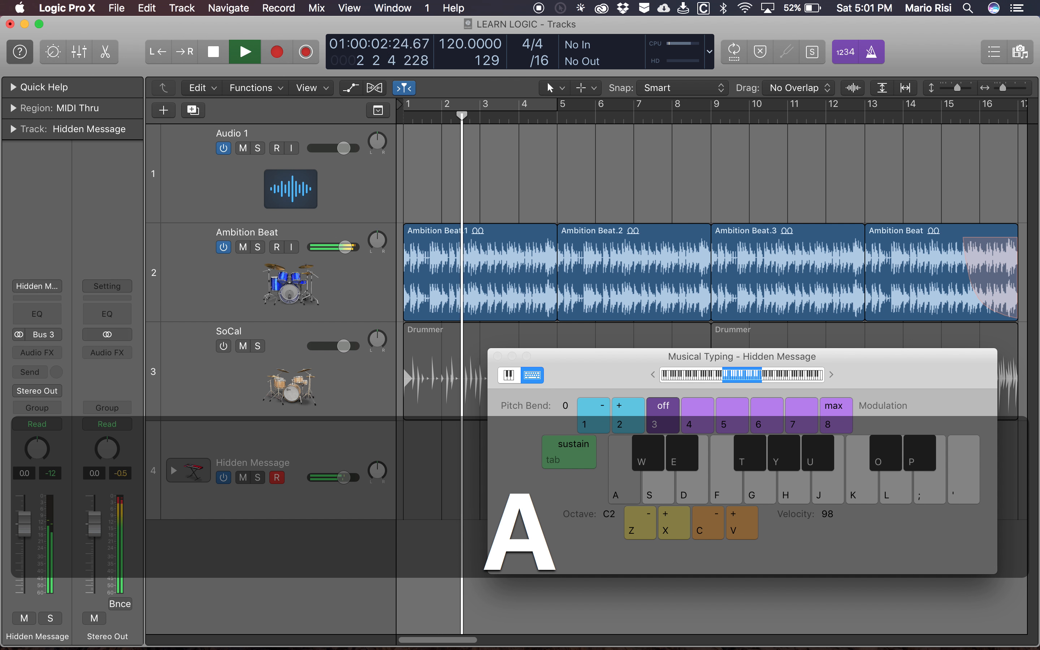
key("f")
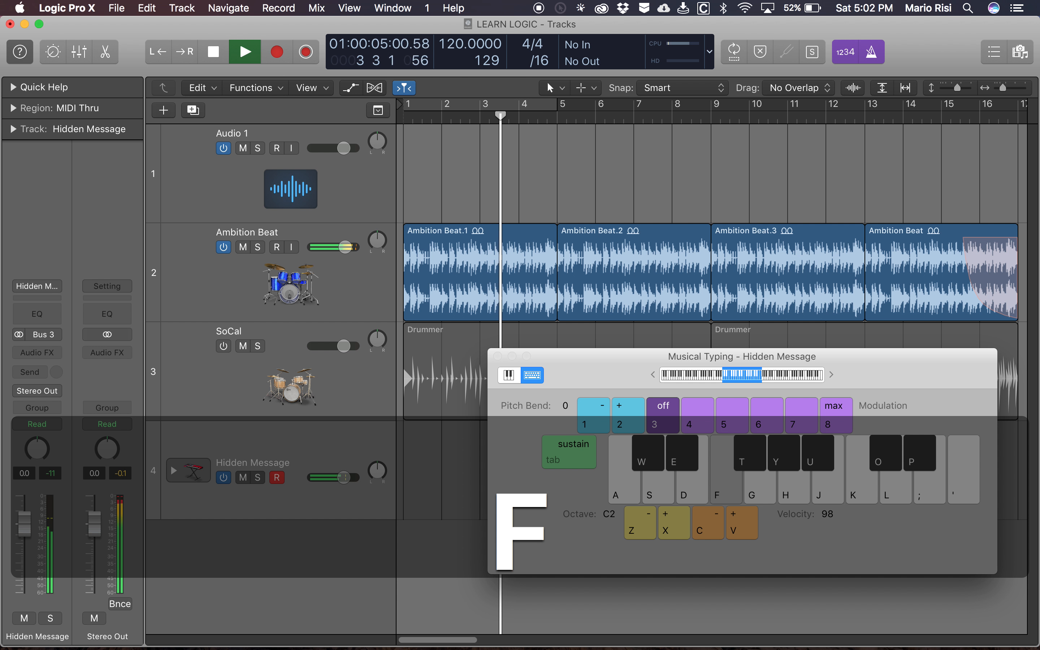
key("d")
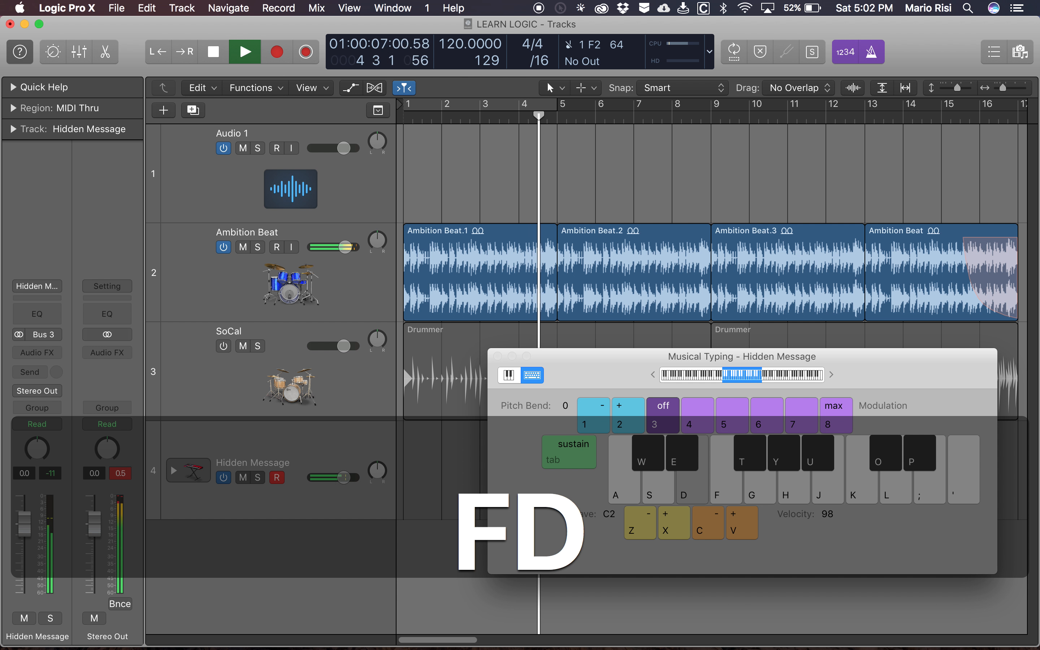
key("f")
key("e")
key("space")
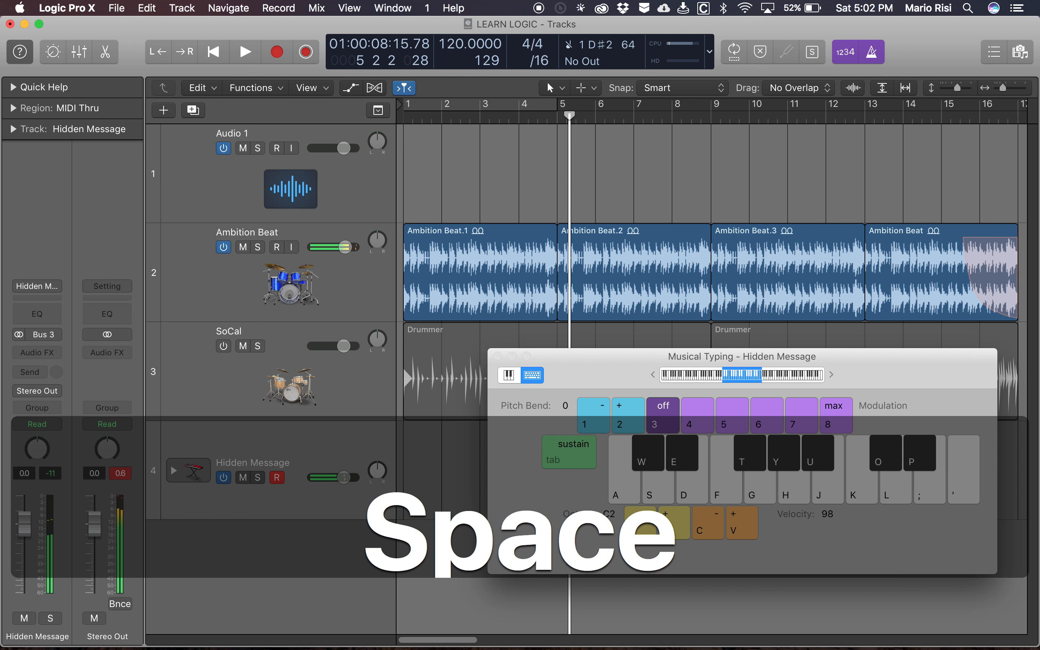
- Play the project from bar 1 and perform C2, F2, D#2 twice with the Hidden Message instrument, stopping in bar 10
key("Return")
key("space")
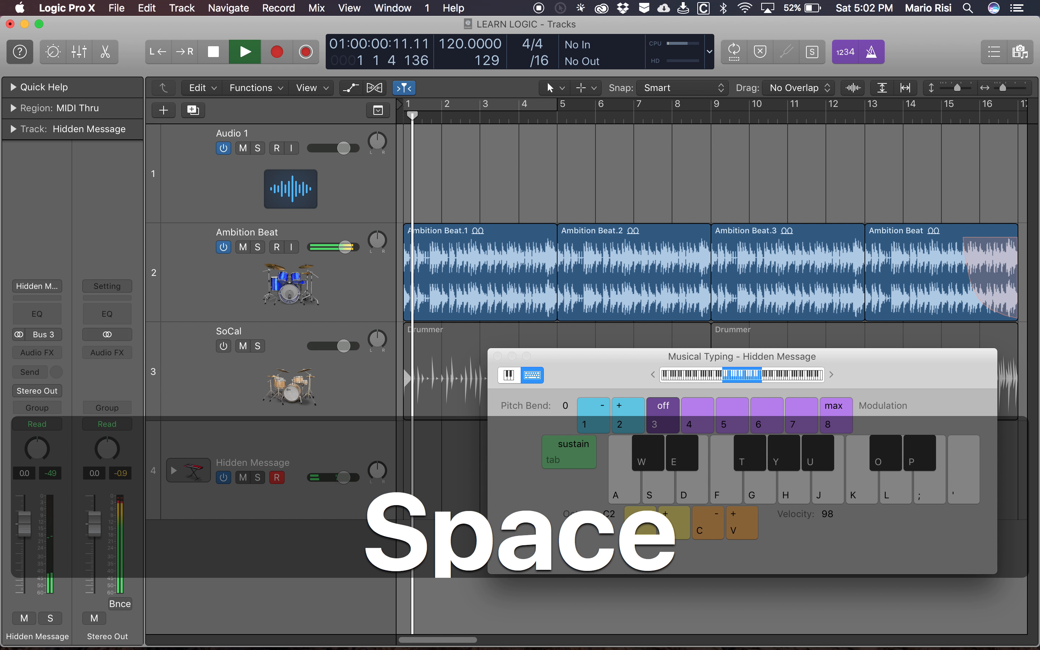
key("a")
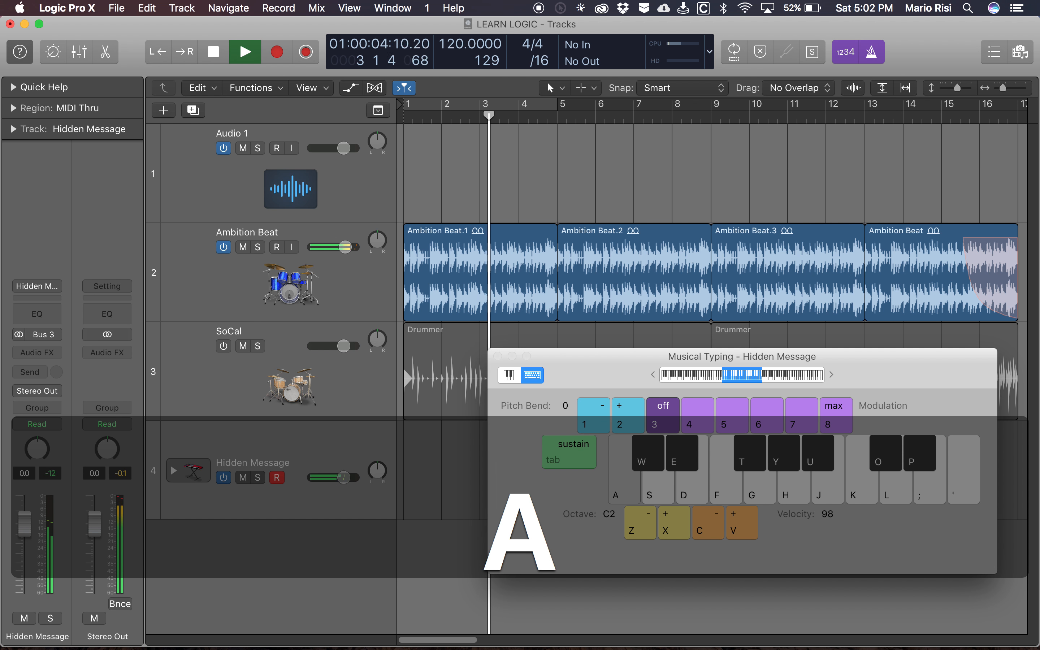
key("f")
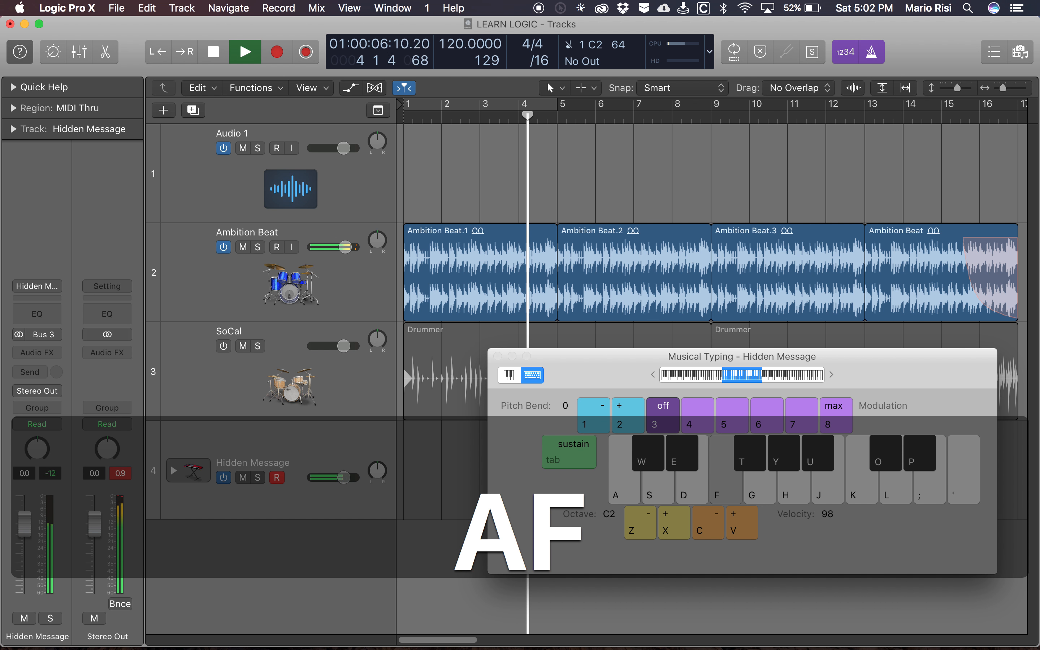
key("e")
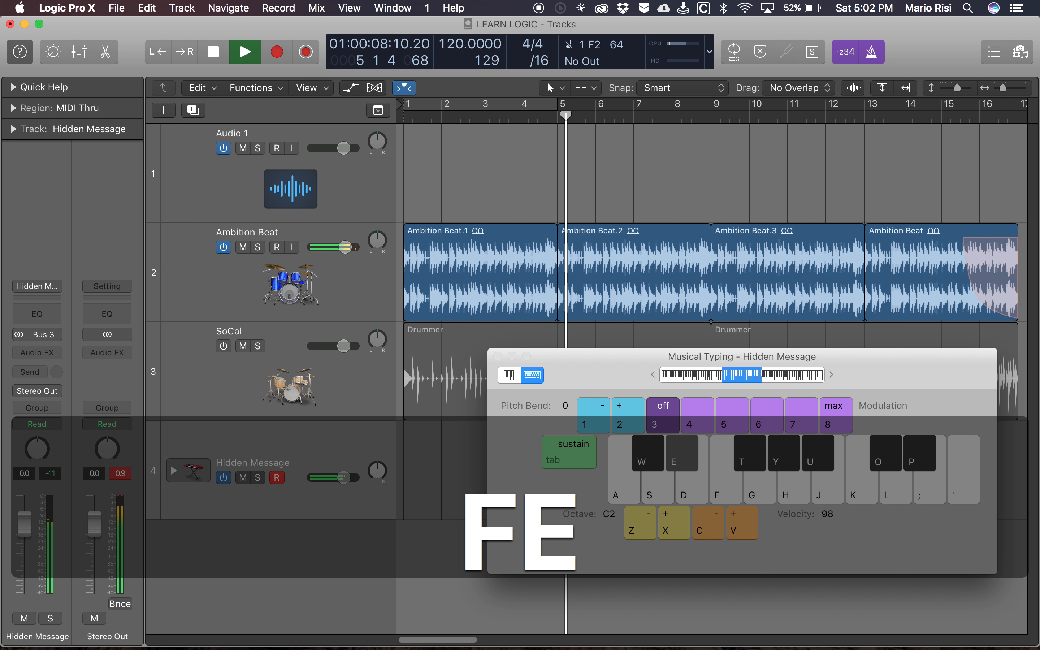
key("a")
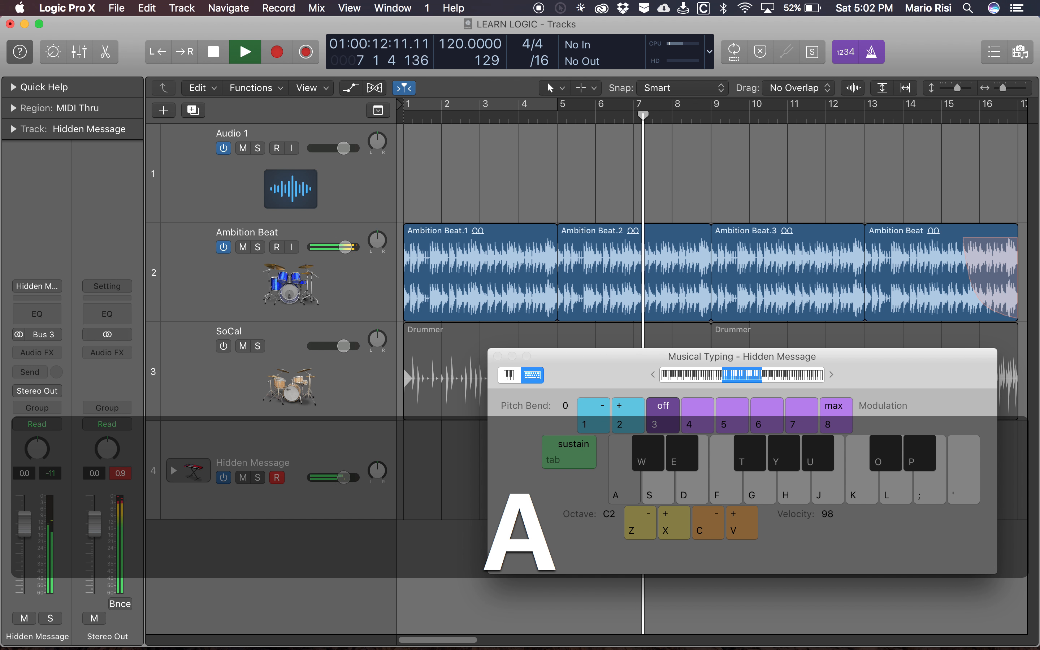
key("f")
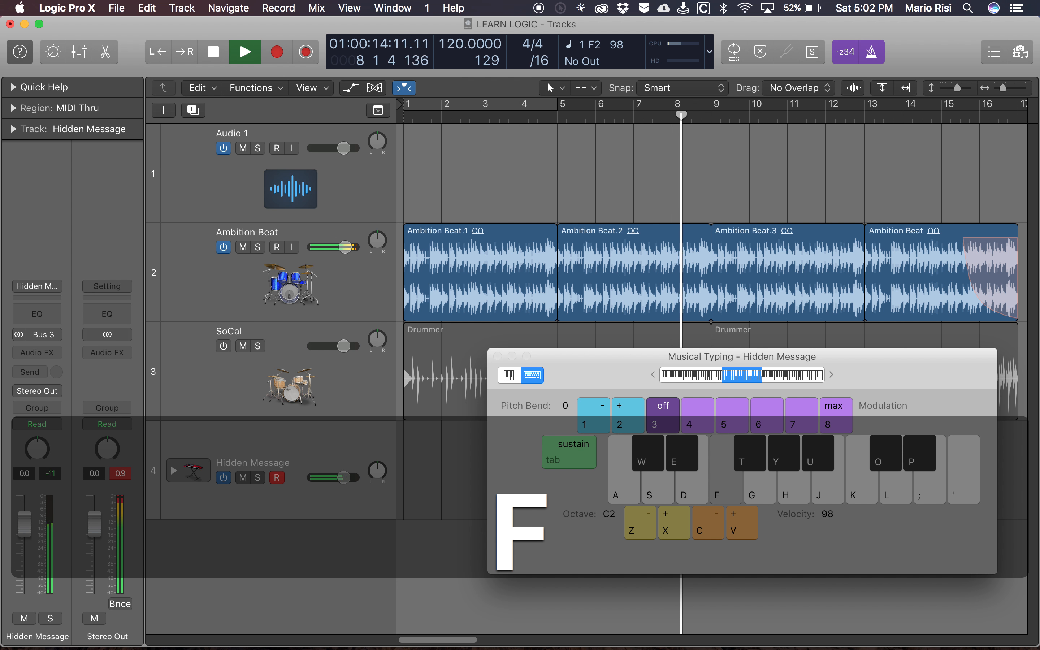
key("e")
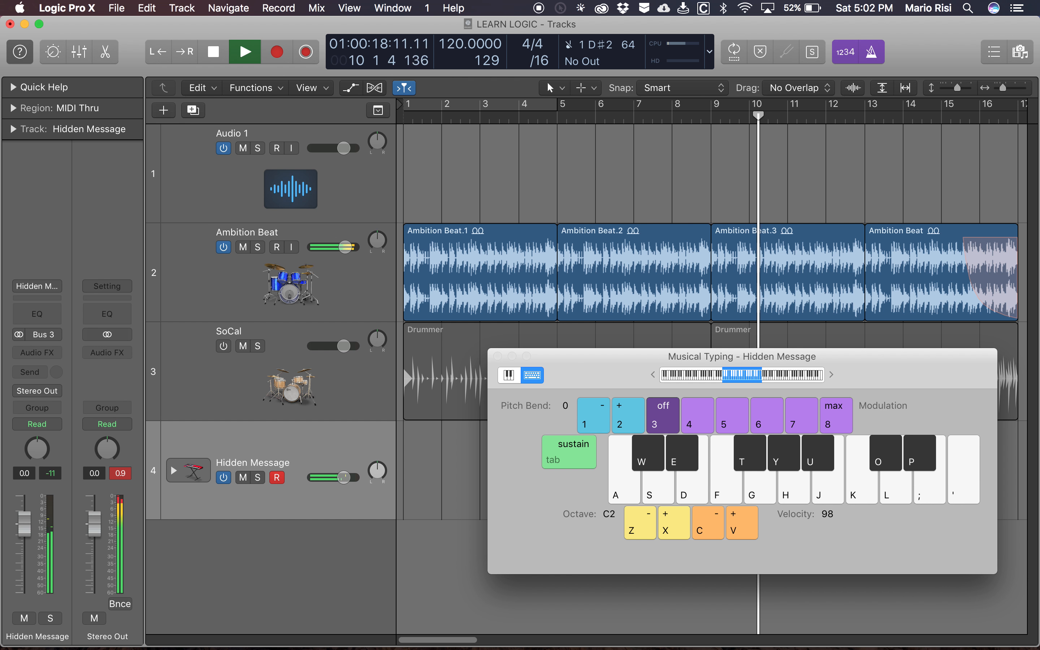
key("space")
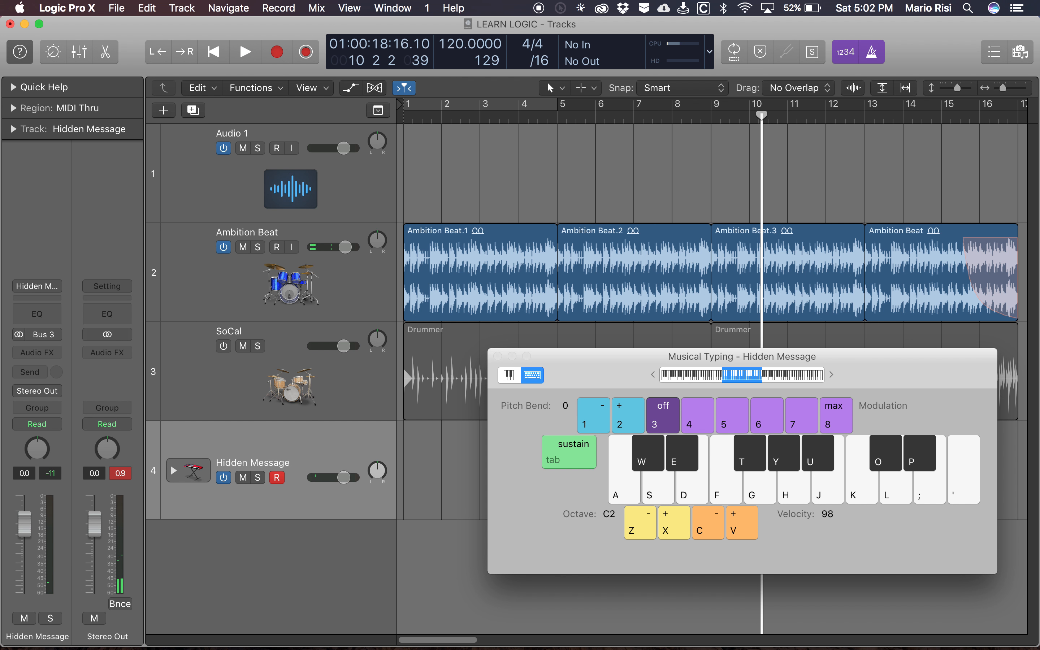
- Close Musical Typing and capture the unrecorded performance as a MIDI region on the Hidden Message track
key("super+k")
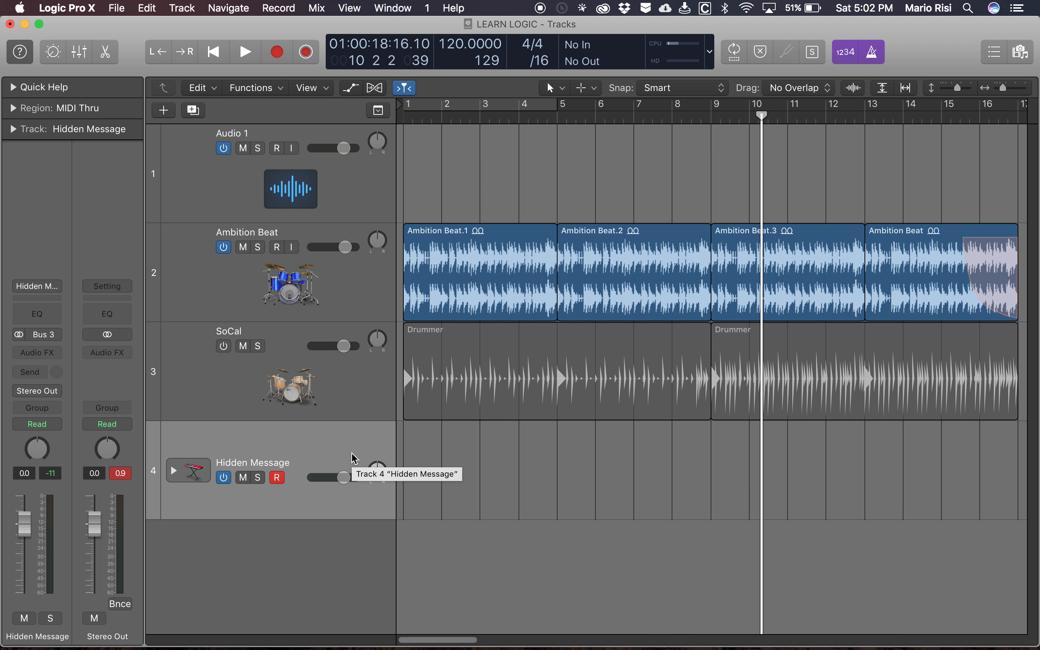
key("shift+r")
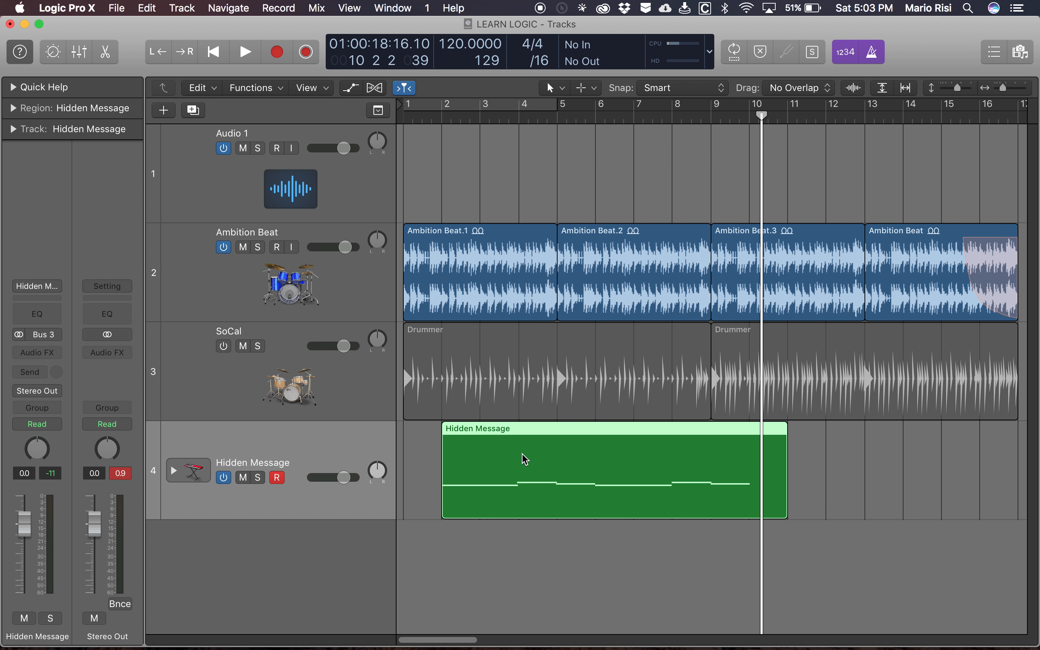
- Examine the captured Hidden Message notes around bar 9 in the Piano Roll and close the editor
scroll(585, 449, "down", 1)
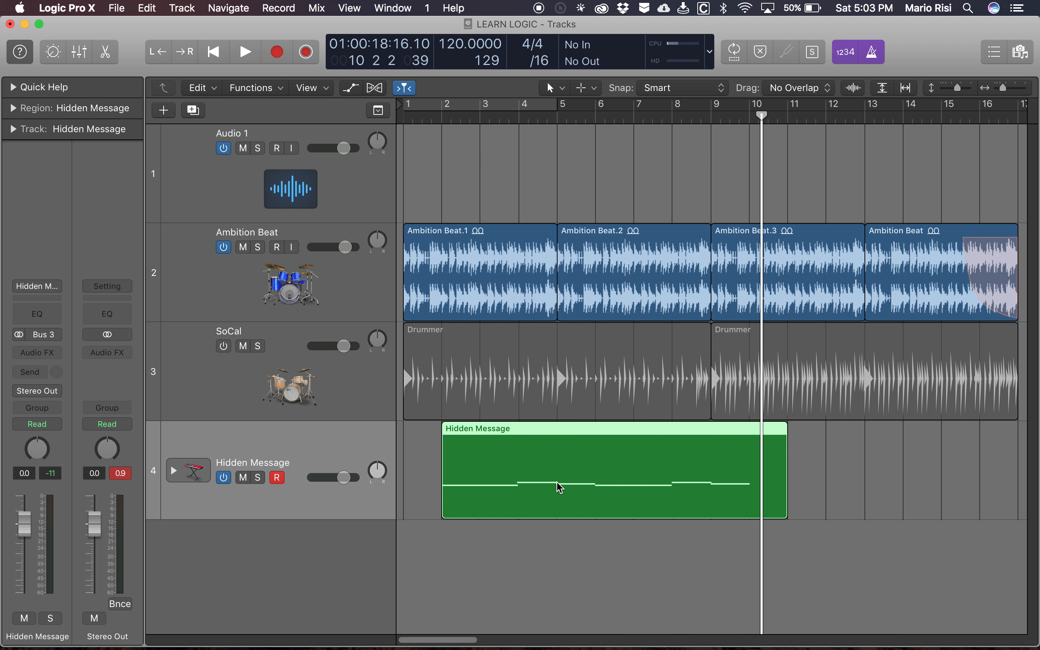
key("e")
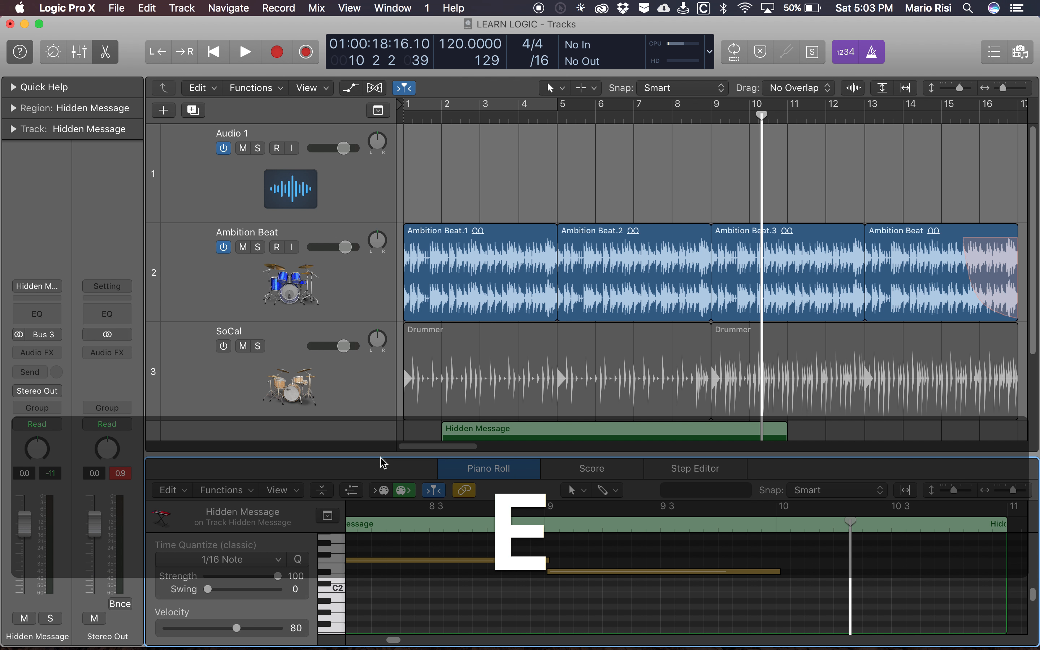
scroll(471, 356, "down", 2)
scroll(471, 356, "down", 2)
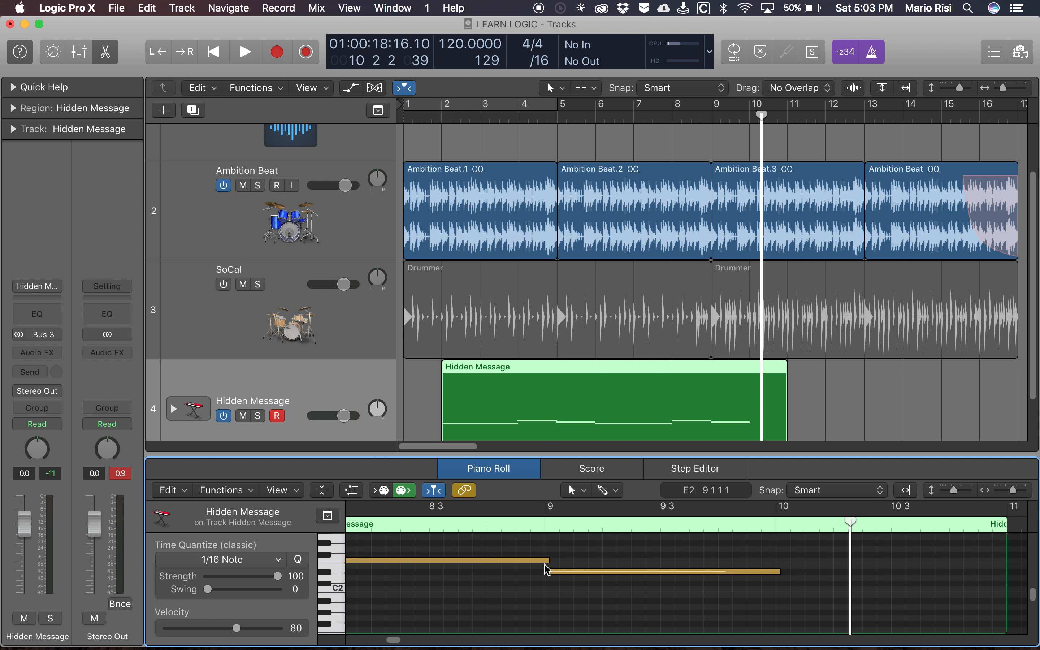
key("e")
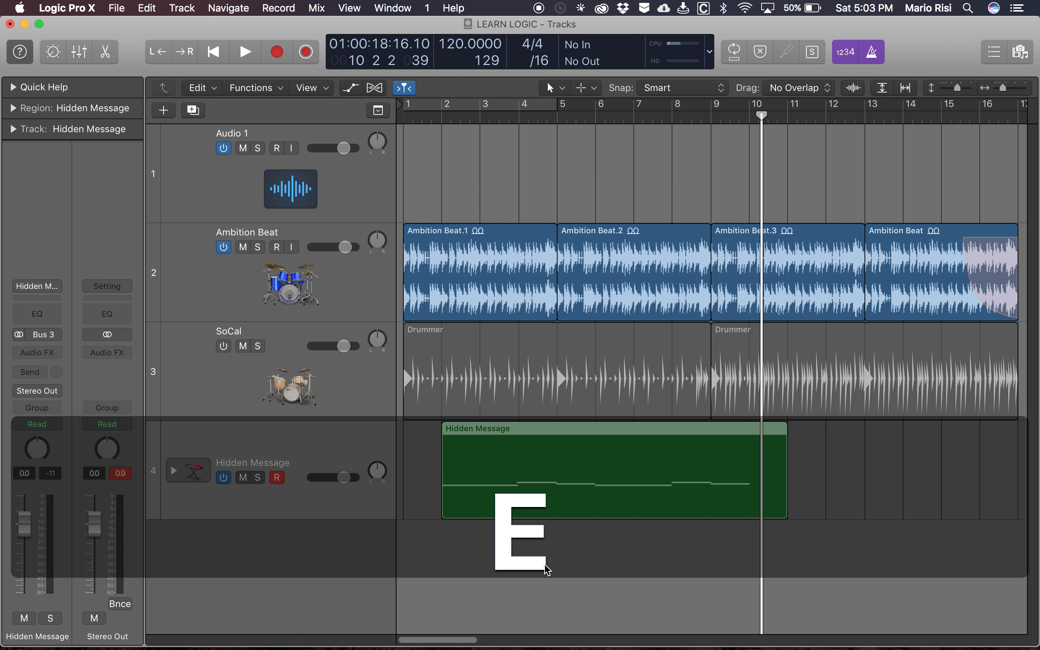
- With the Hidden Message track still active, select the Ambition Beat.1 region and check which editor opens, closing it again
left_click(532, 269)
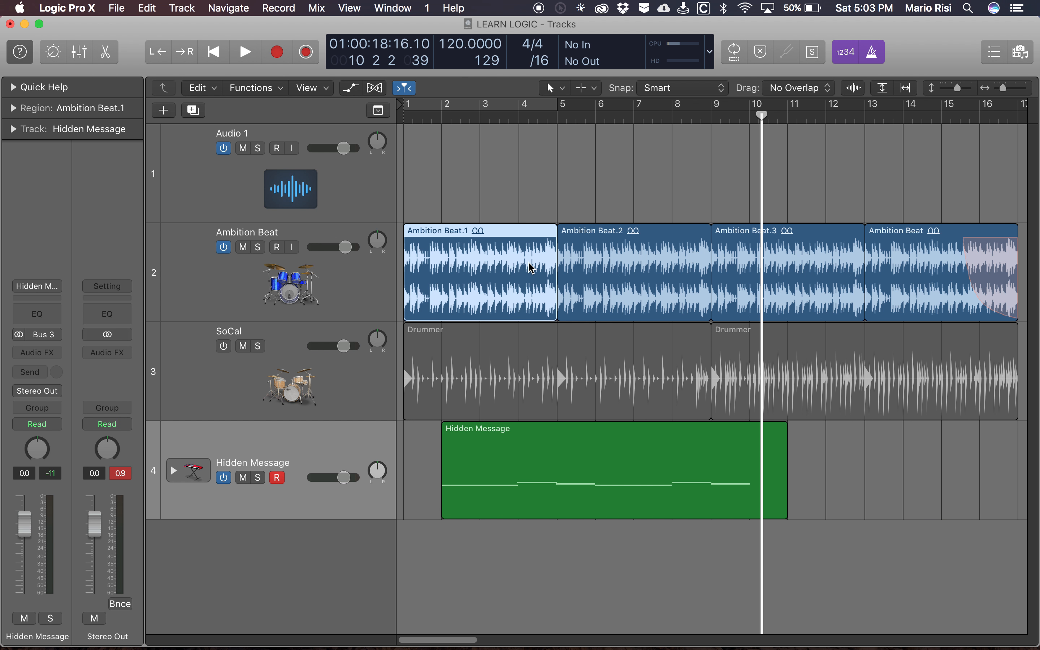
key("e")
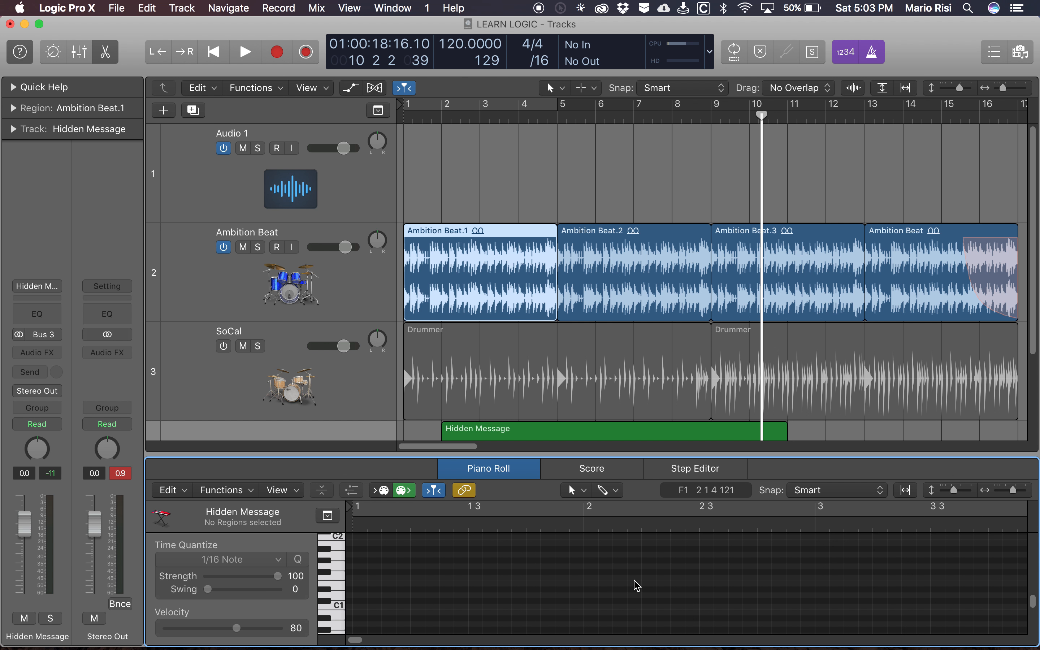
key("e")
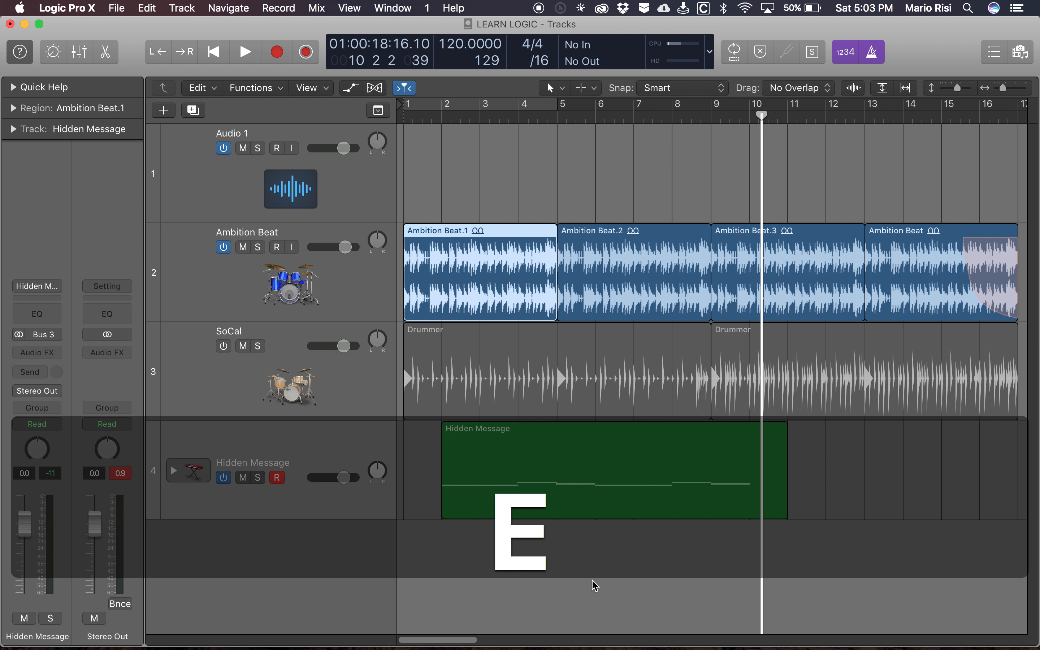
key("e")
key("e")
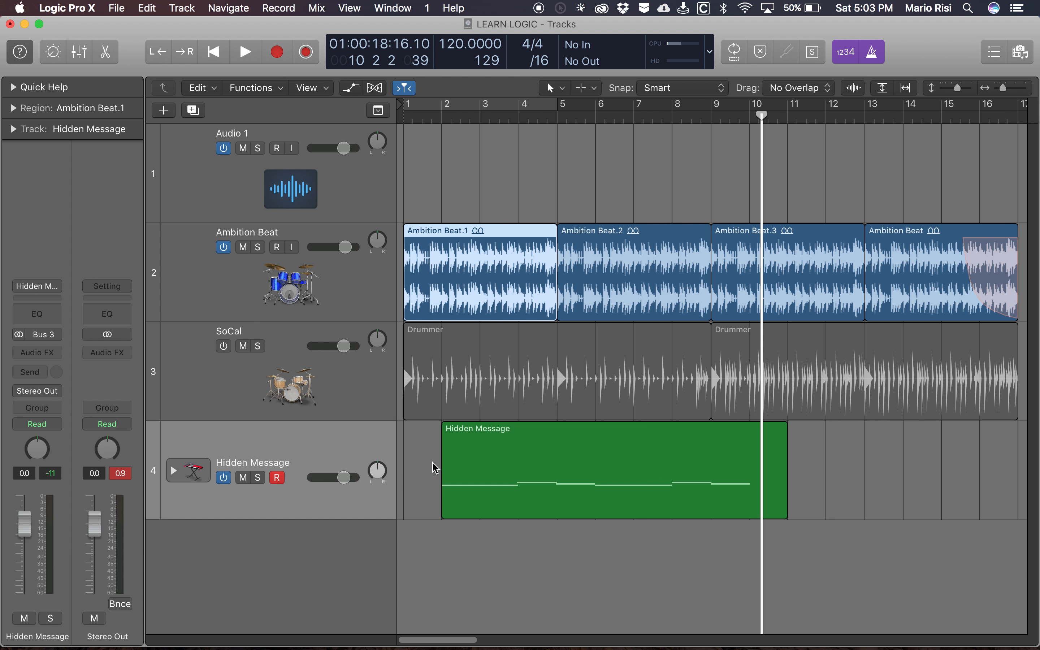
- Activate the Ambition Beat track, select only the Hidden Message region, and check the editor before hiding it again
left_click(357, 296)
left_click(512, 449)
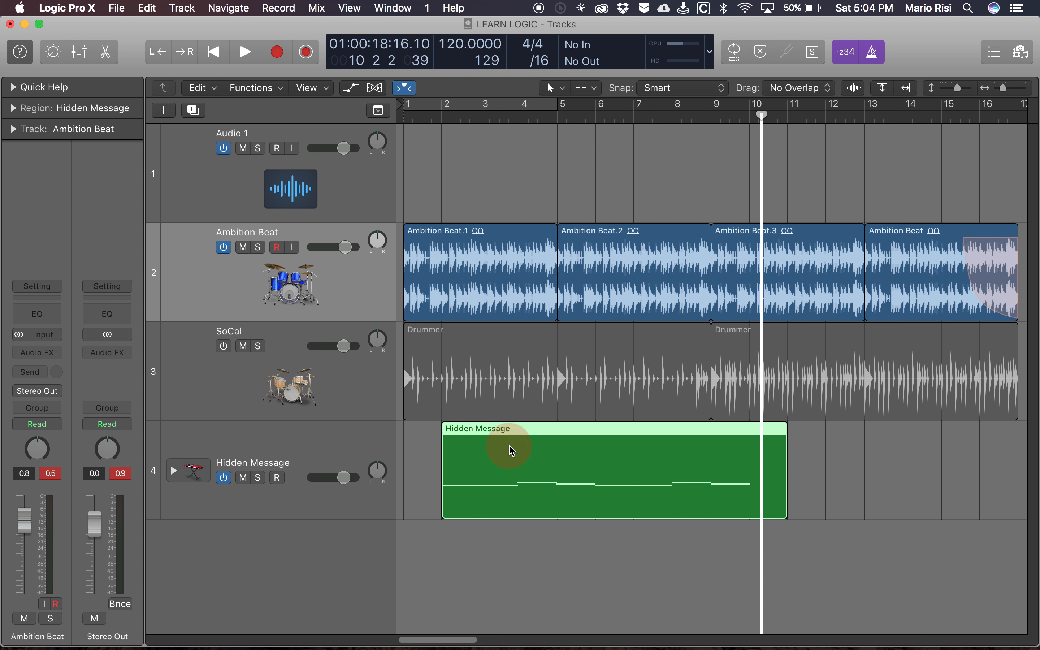
key("e")
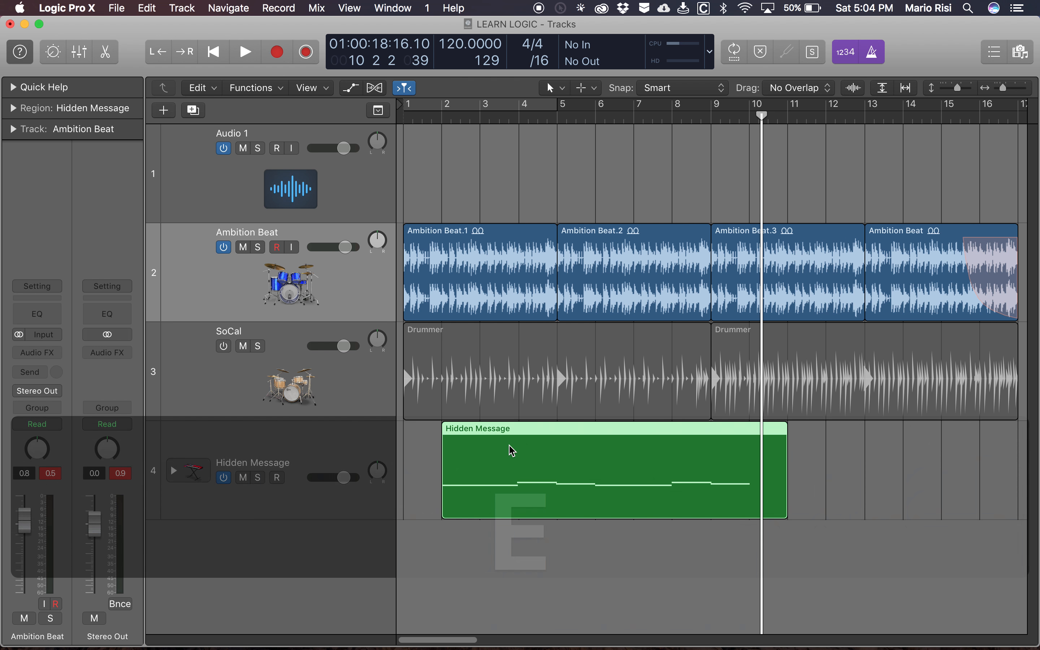
key("e")
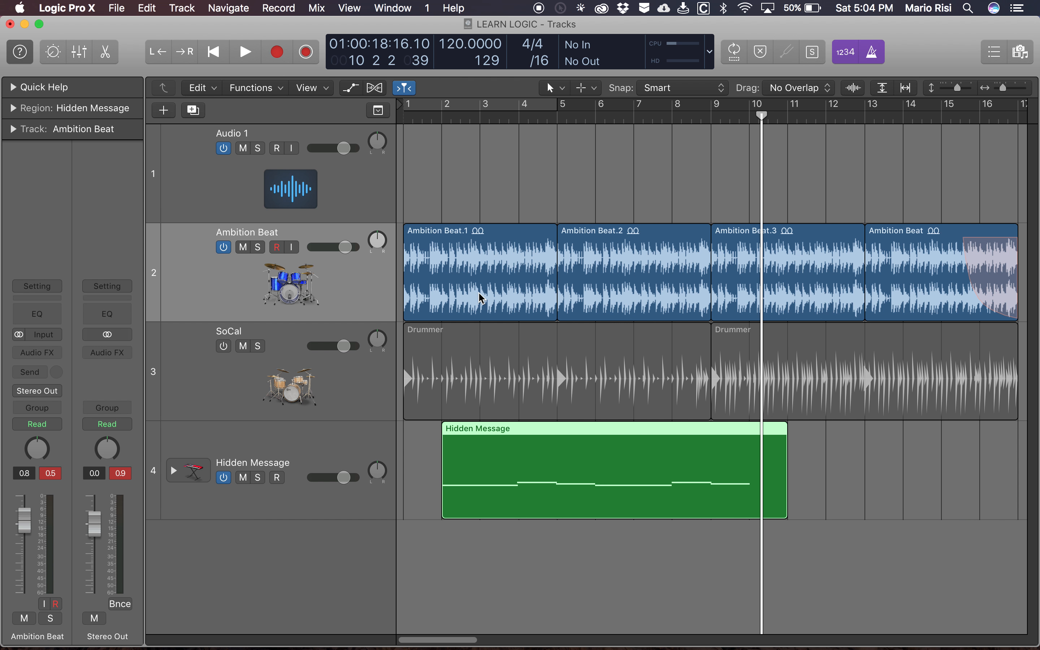
- Keep the Ambition Beat track active with no regions selected and open its audio track editor
key("d")
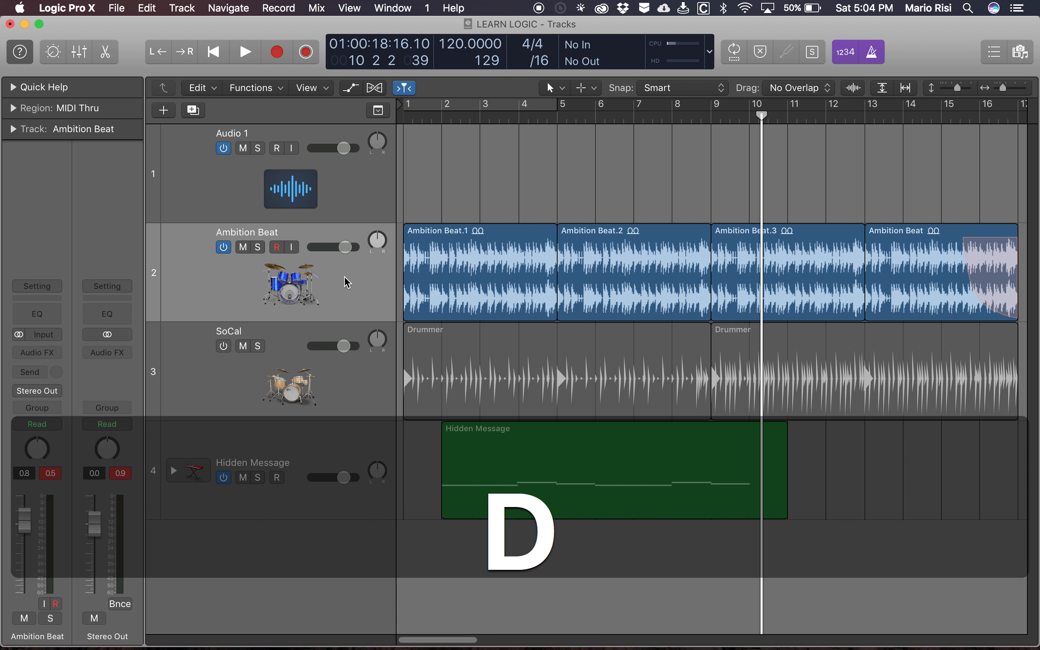
left_click(348, 282)
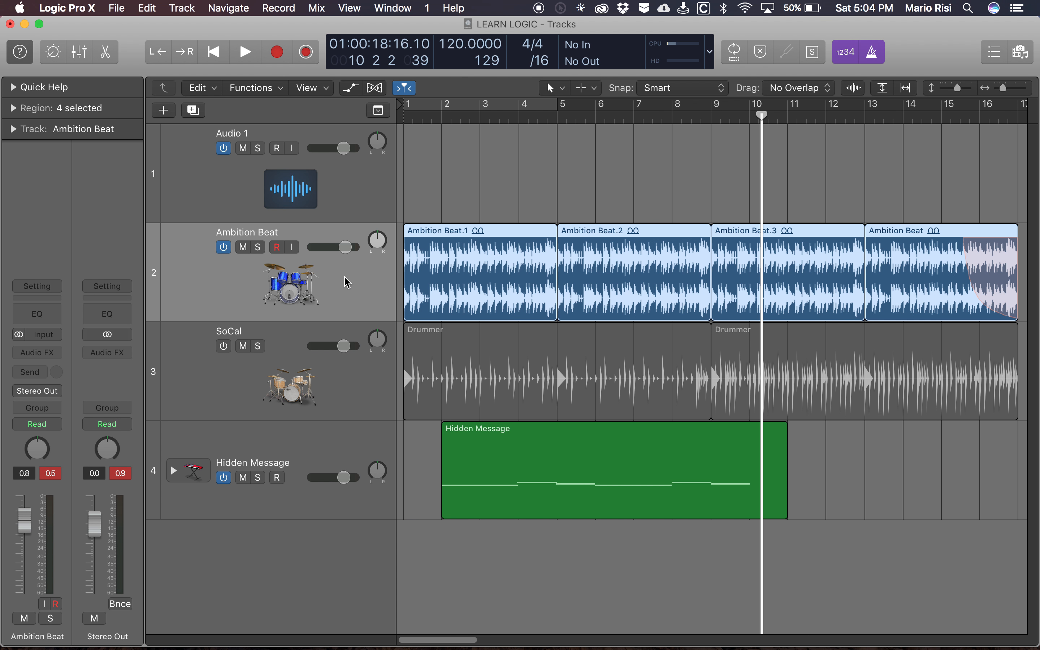
key("d")
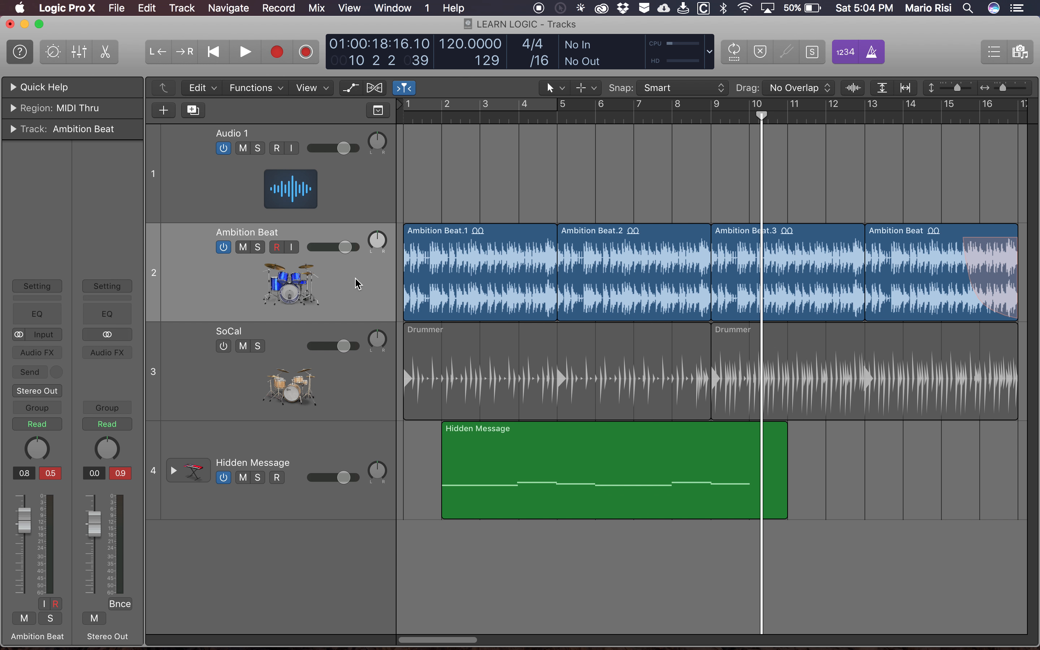
key("e")
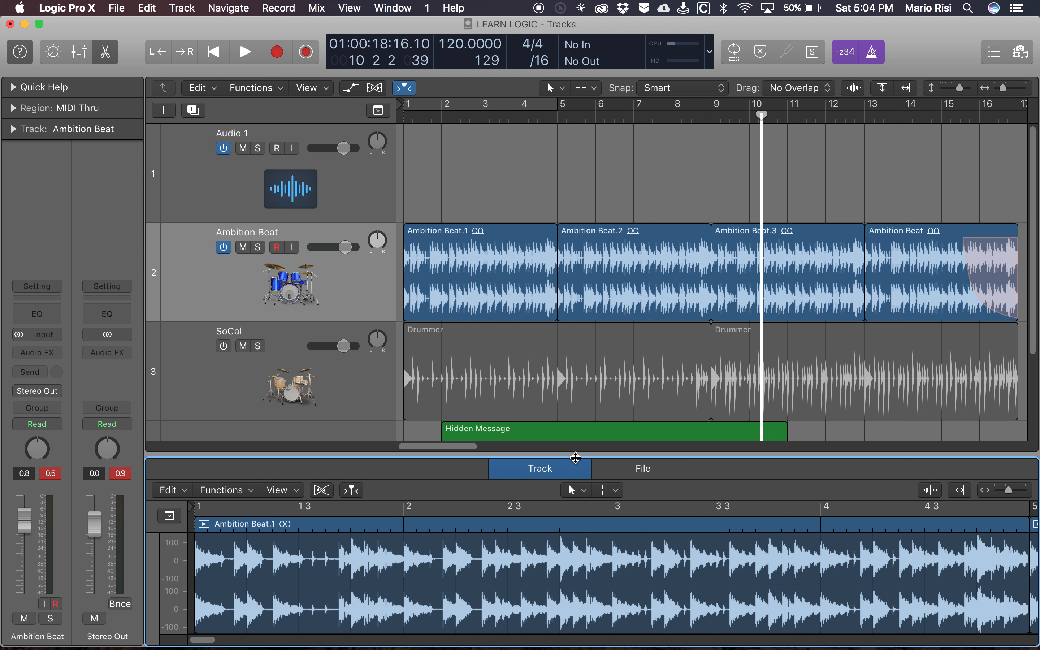
- Switch the audio editor to its file view and show the waveform of the Ambition Beat.1 region there
left_click(651, 471)
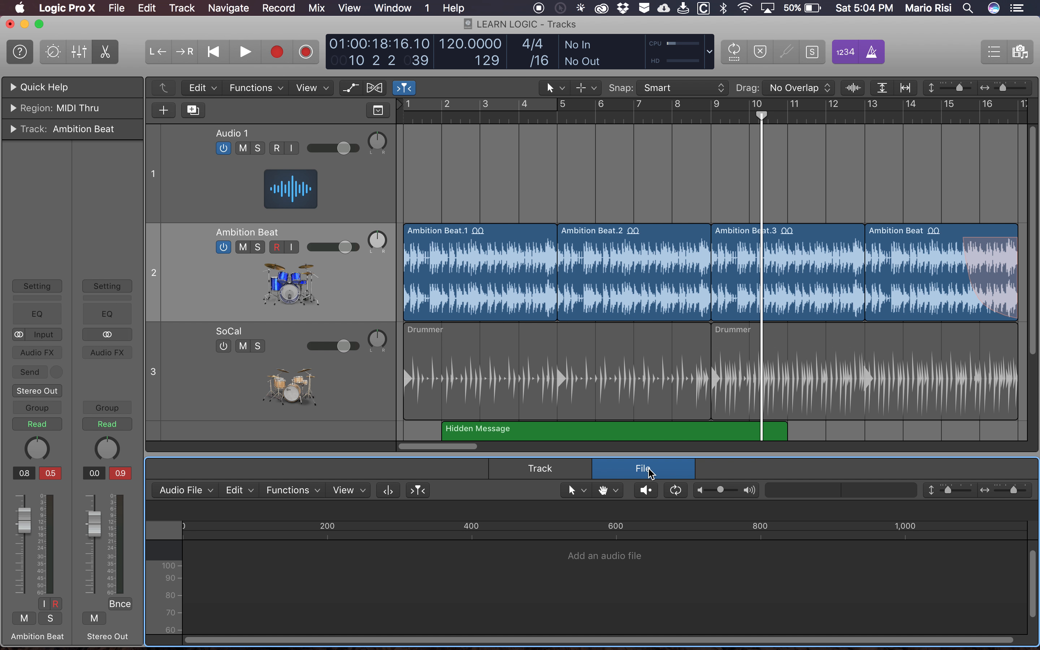
scroll(408, 552, "right", 2)
scroll(409, 552, "down", 3)
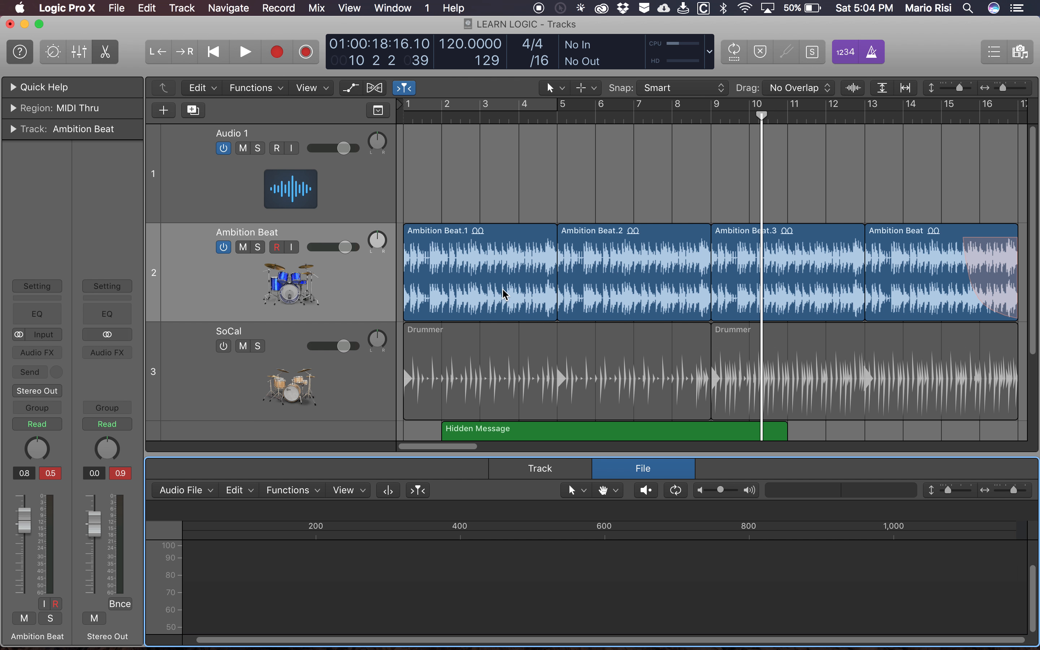
left_click(472, 257)
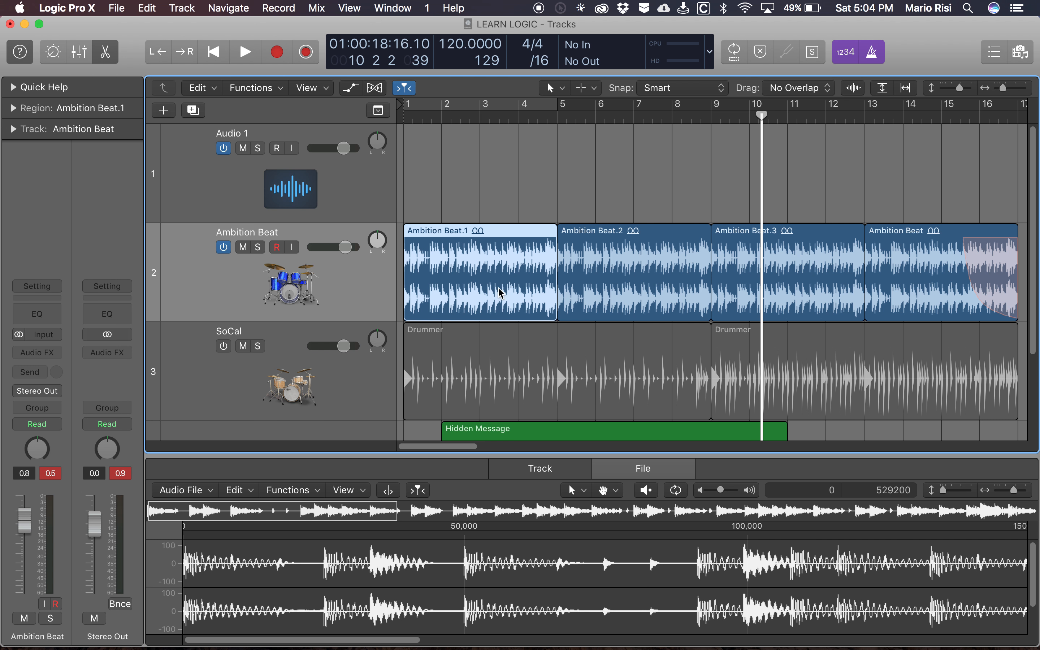
- Close the audio editor and select the Hidden Message track together with its region
key("d")
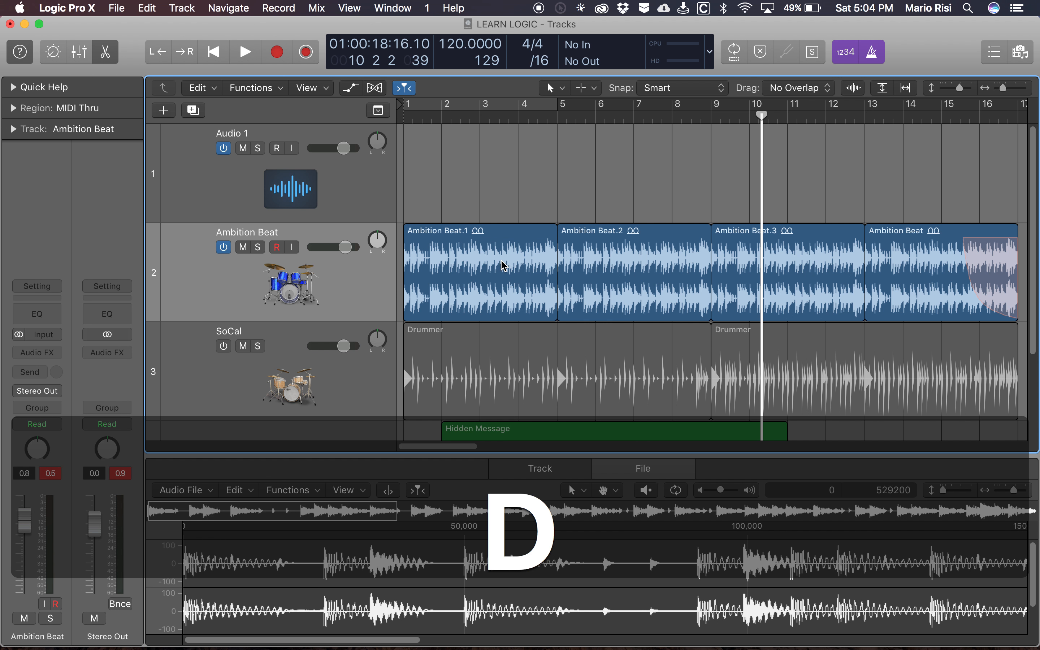
left_click(342, 291)
key("d")
key("e")
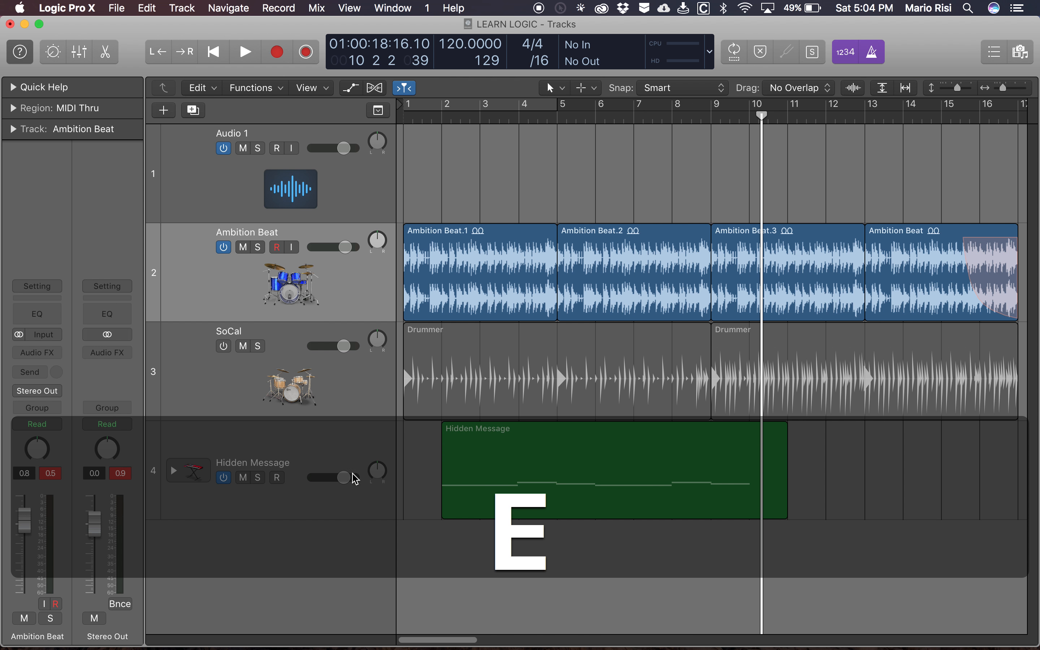
left_click(370, 442)
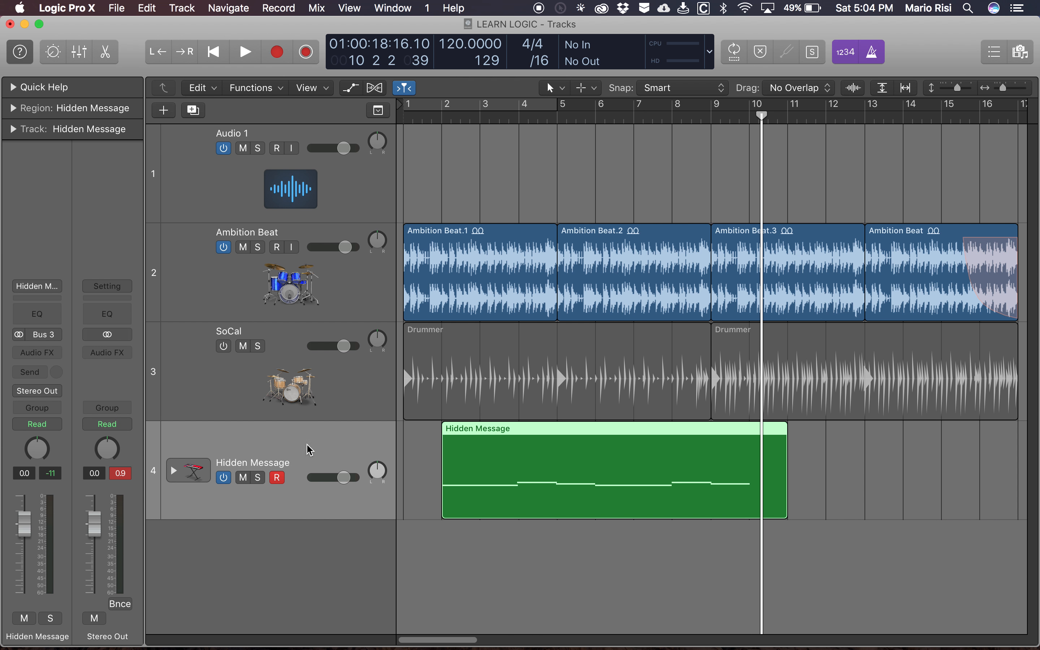
- Open the Hidden Message region in the Piano Roll, enlarge the editor pane's height, and close the editor again
key("e")
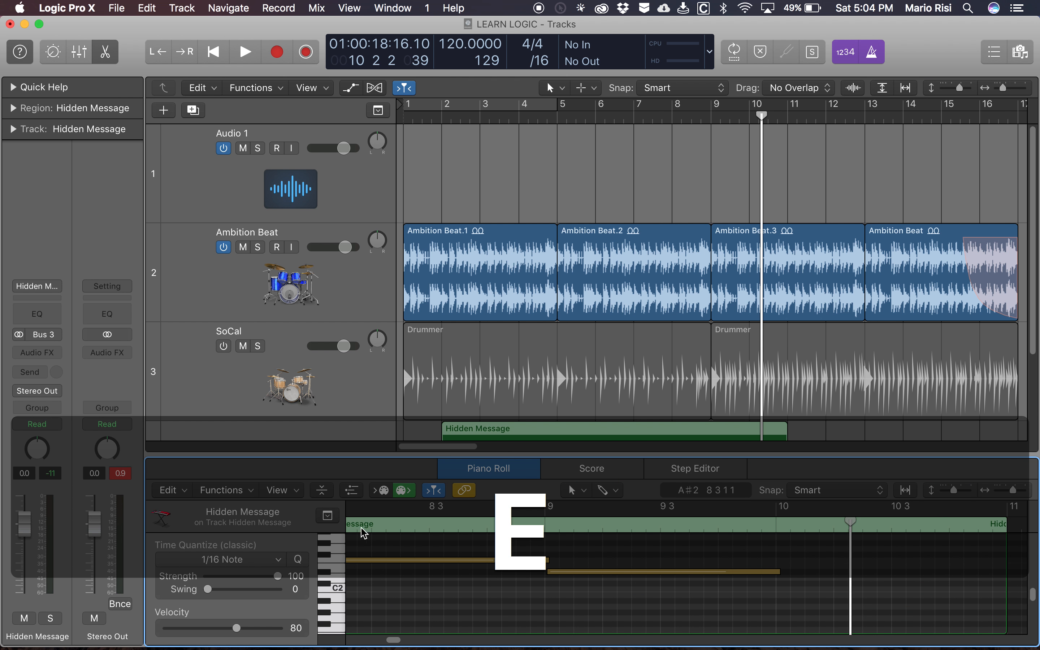
left_click_drag(415, 456, 416, 295)
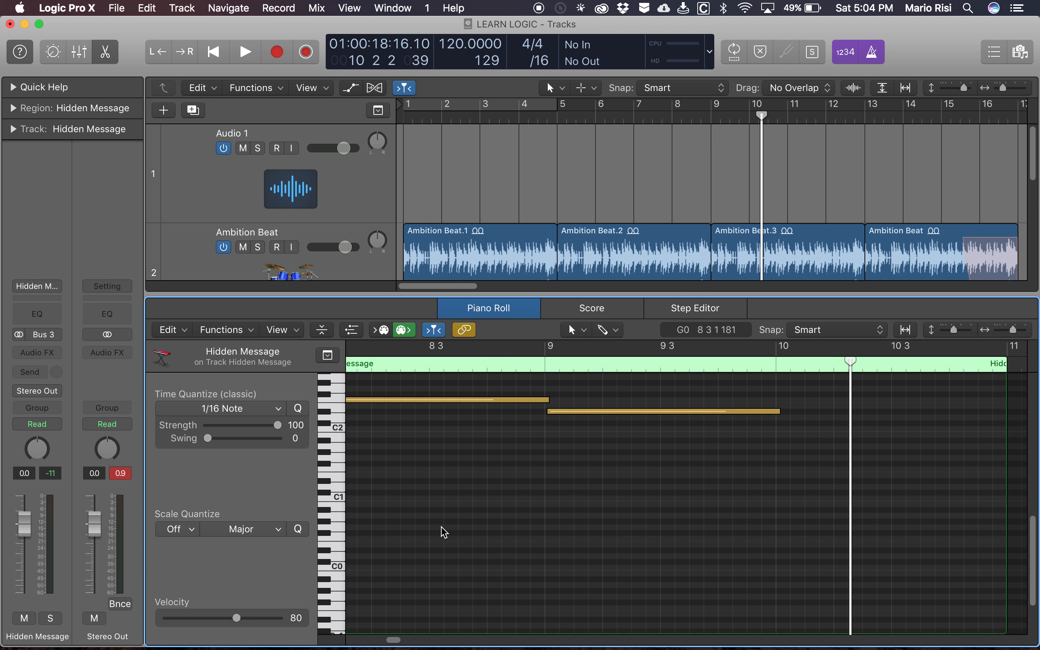
scroll(441, 531, "left", 3)
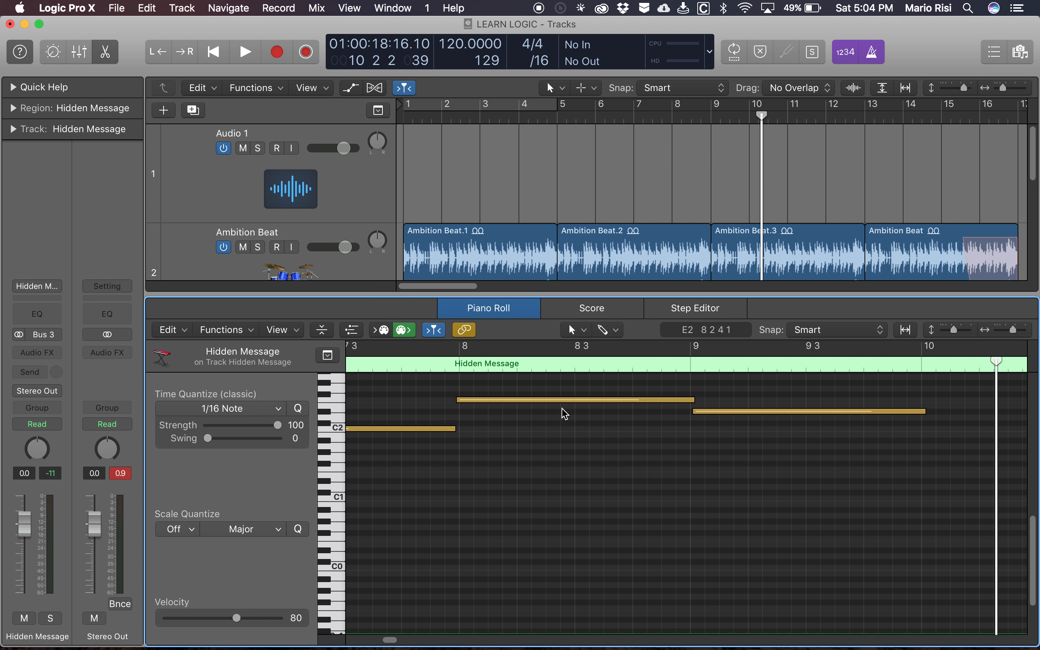
mouse_move(382, 294)
left_mouse_down()
mouse_move(382, 265)
mouse_move(382, 289)
left_mouse_up()
key("e")
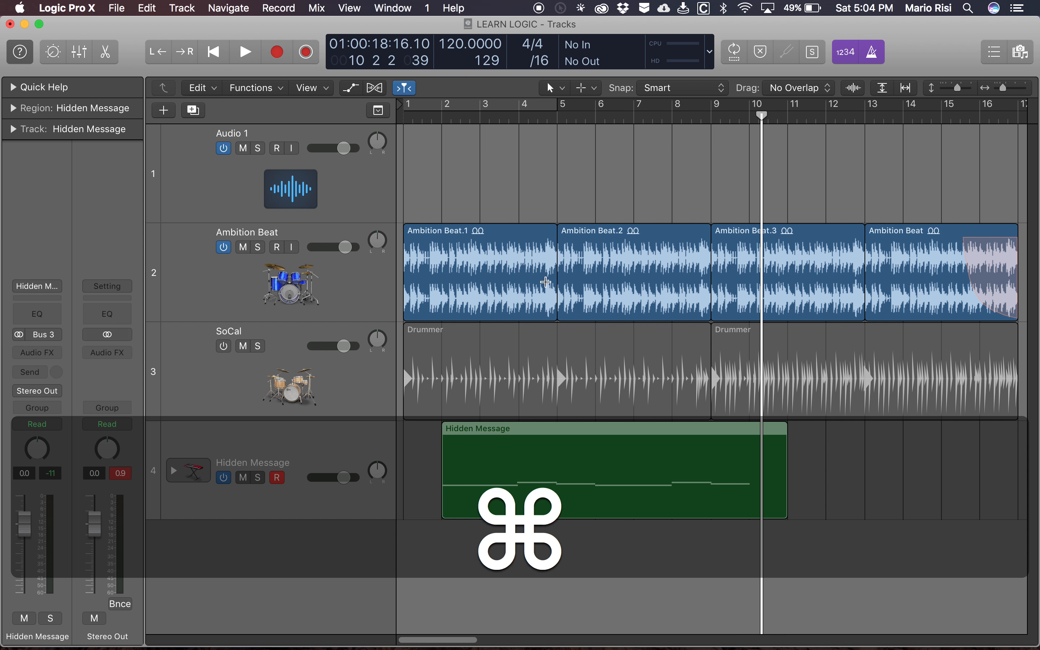
- Reduce the track heights in the Tracks area and reopen the Hidden Message region in the Piano Roll
key("super+Down")
key("super+Up")
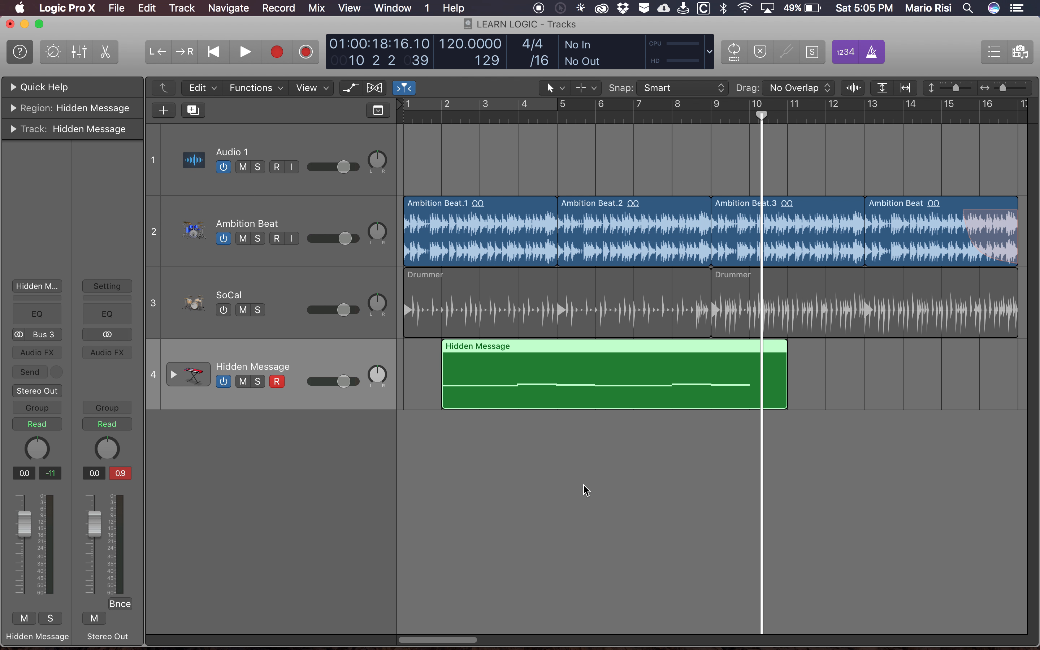
key("e")
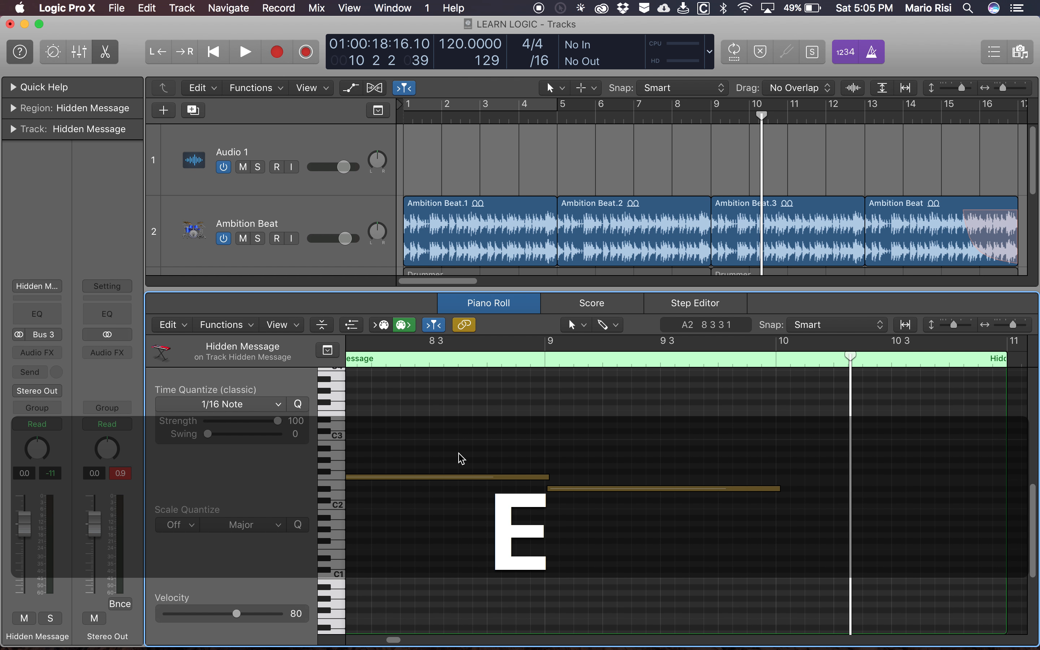
- Examine how the recorded Hidden Message notes line up with the bar grid, going back to the region's start at bar 2
scroll(459, 458, "left", 3)
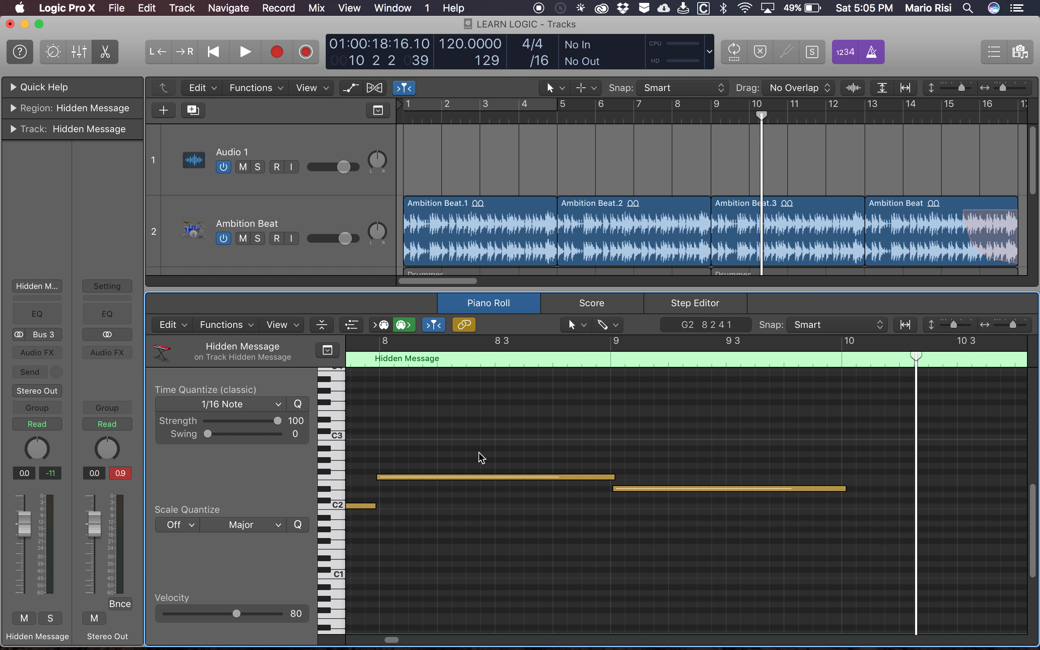
scroll(481, 458, "left", 6)
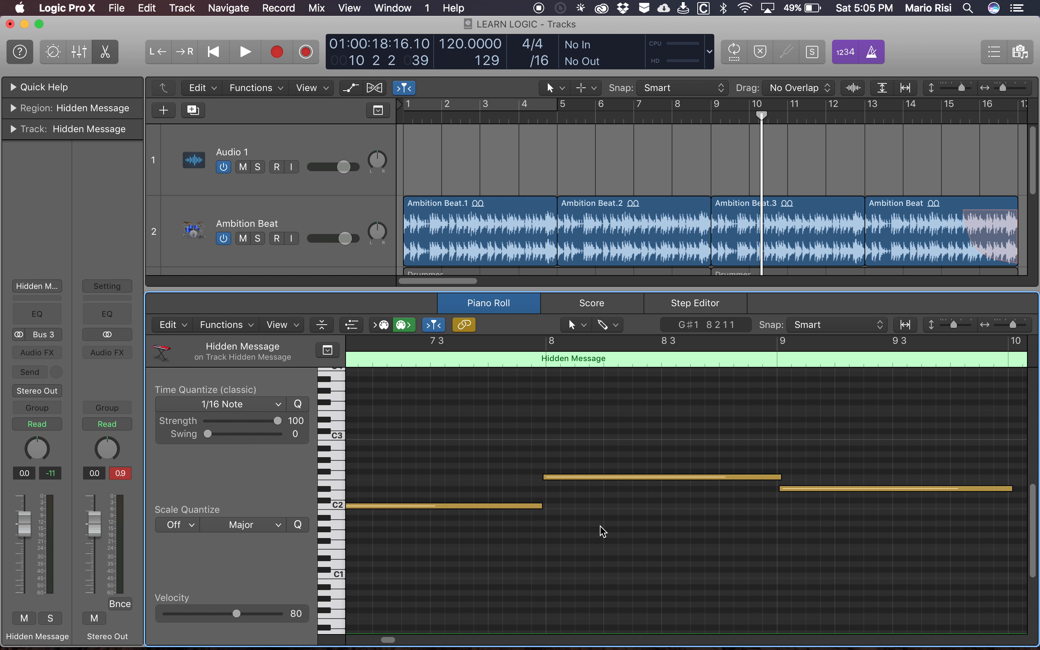
scroll(603, 532, "left", 2)
scroll(603, 532, "left", 15)
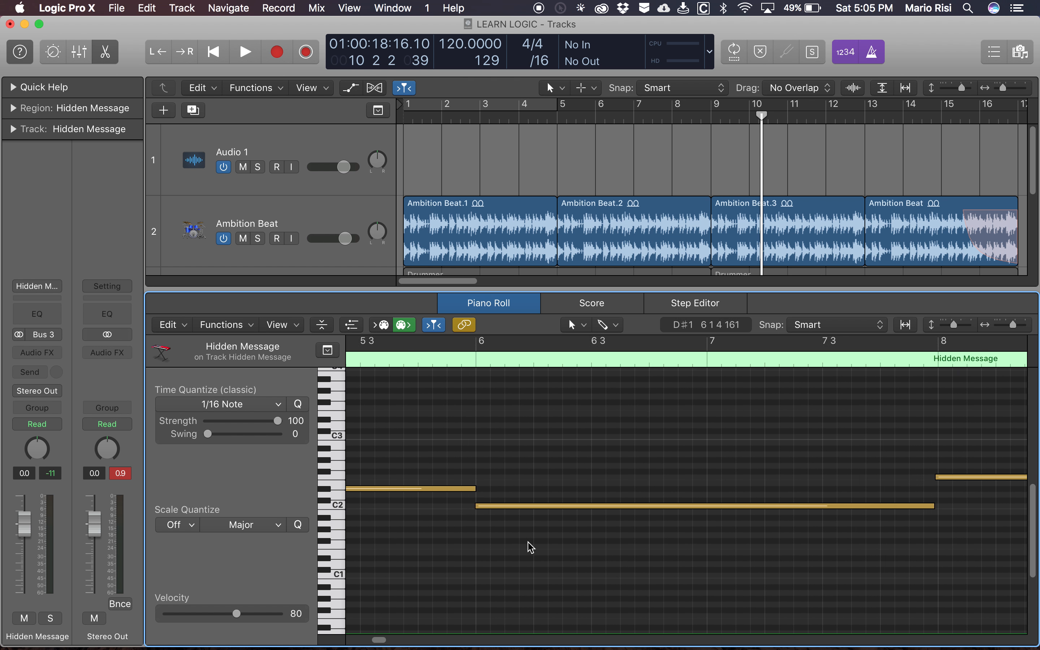
scroll(531, 547, "left", 3)
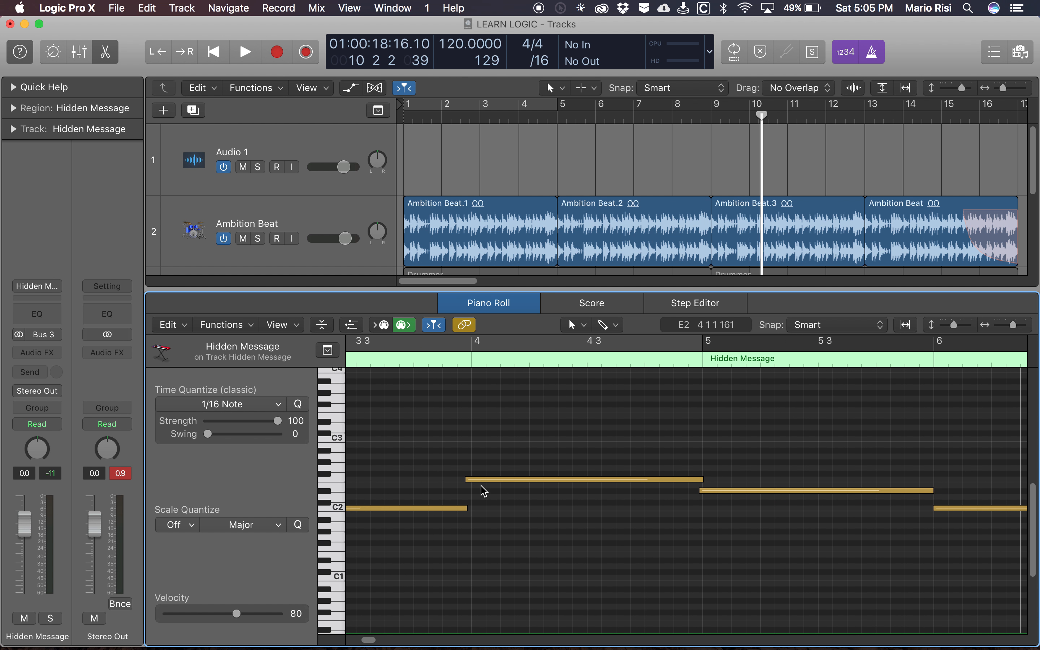
scroll(482, 491, "left", 14)
scroll(481, 508, "right", 2)
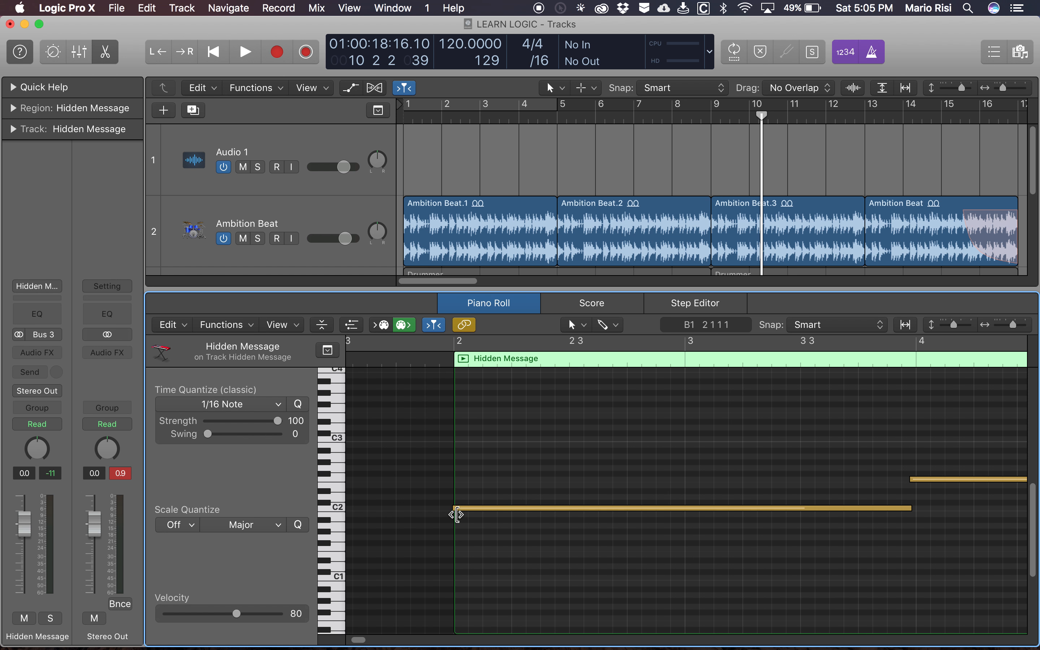
scroll(660, 532, "left", 2)
scroll(660, 532, "right", 20)
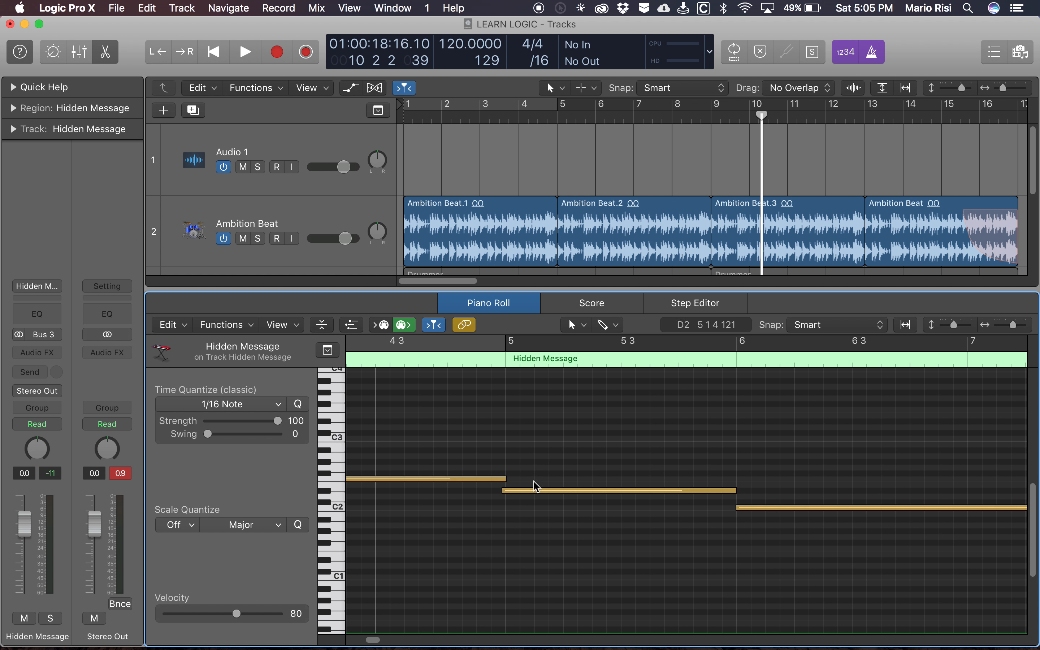
- Select the three notes between bars 4 and 7 together and check the neighbouring notes of the region
left_click_drag(461, 428, 778, 541)
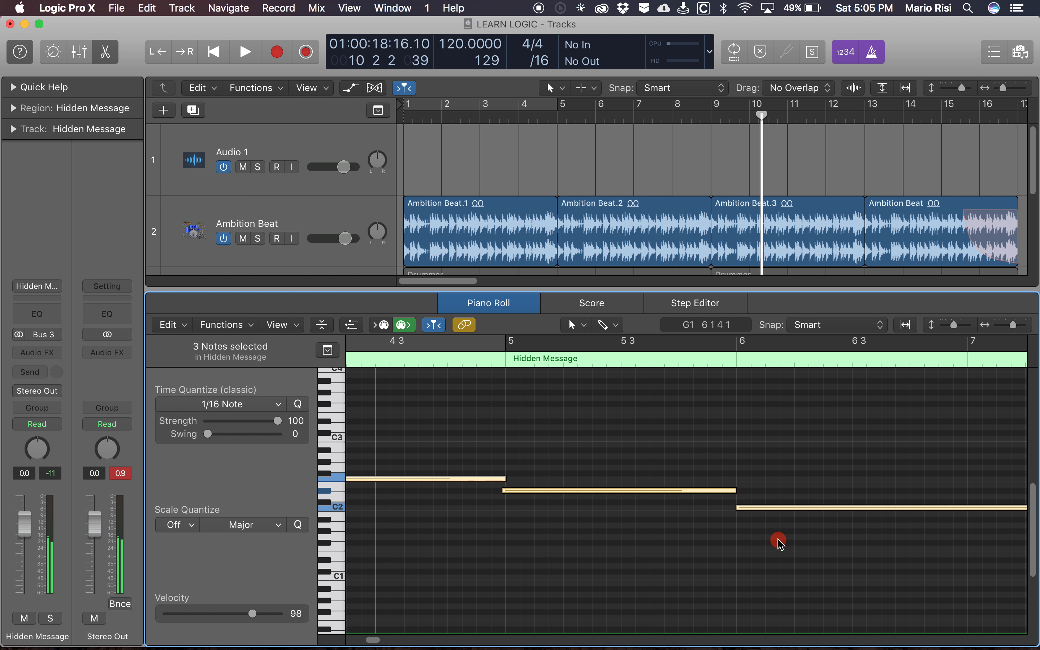
scroll(779, 542, "down", 1)
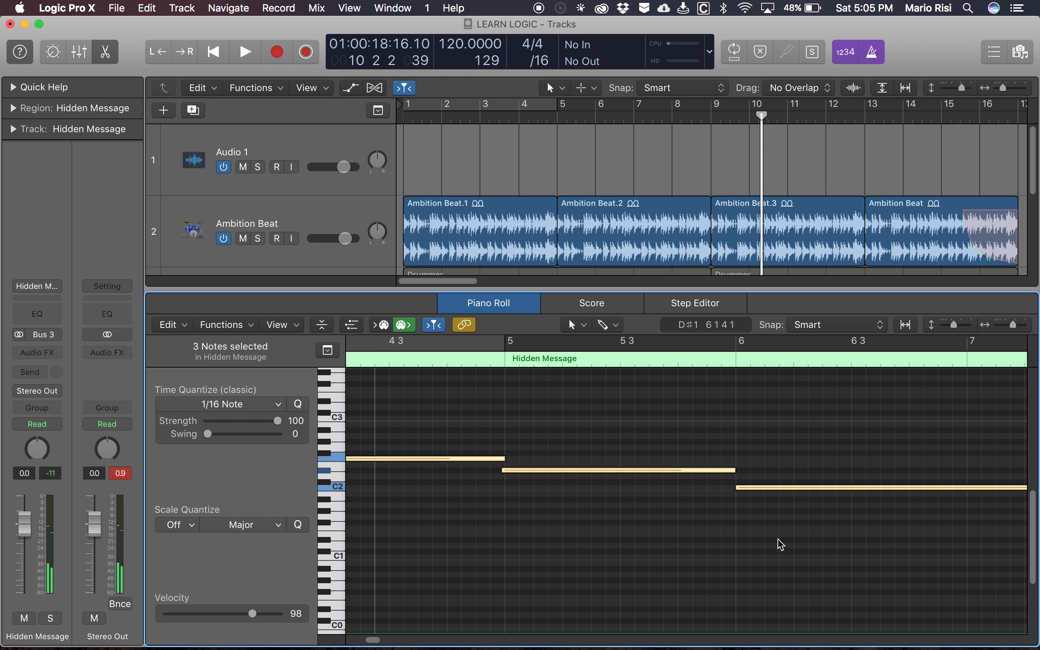
scroll(780, 543, "right", 10)
scroll(781, 545, "left", 3)
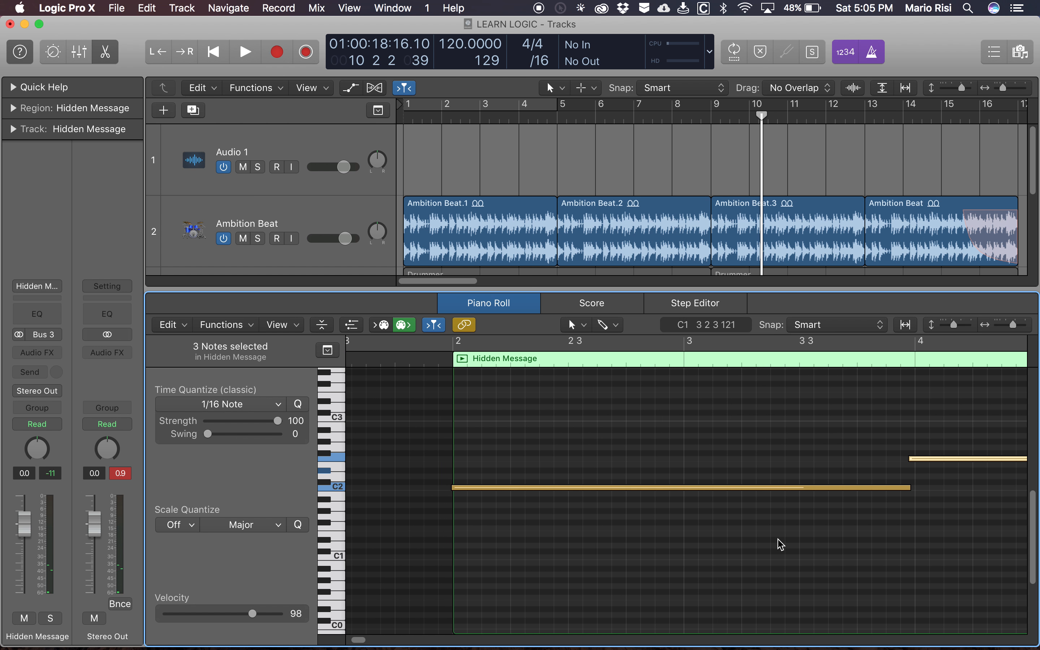
right_click(781, 545)
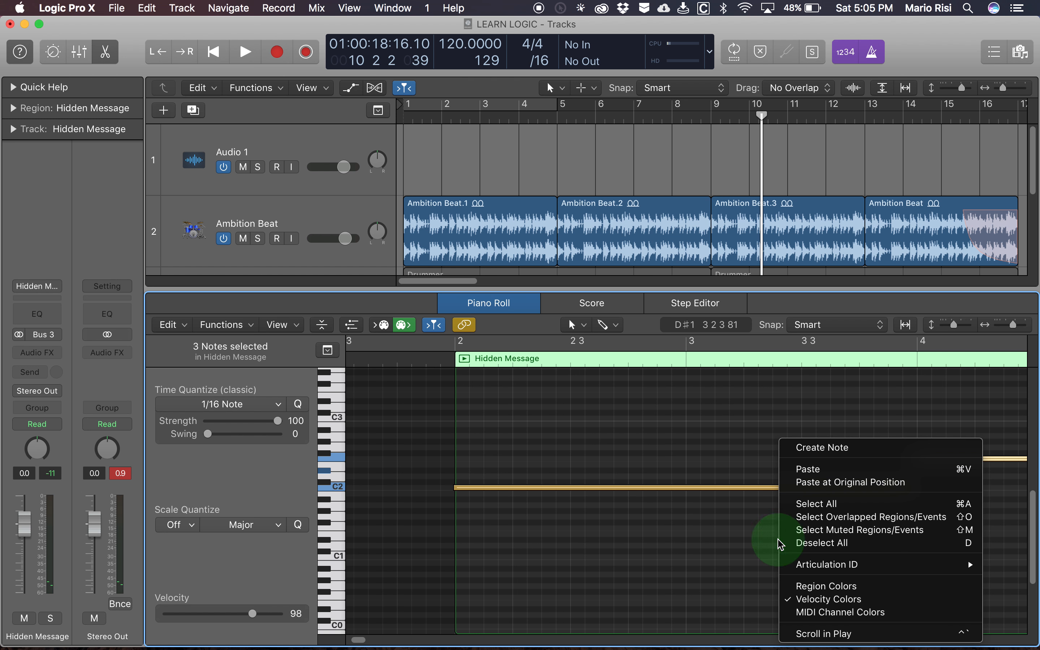
left_click(699, 507)
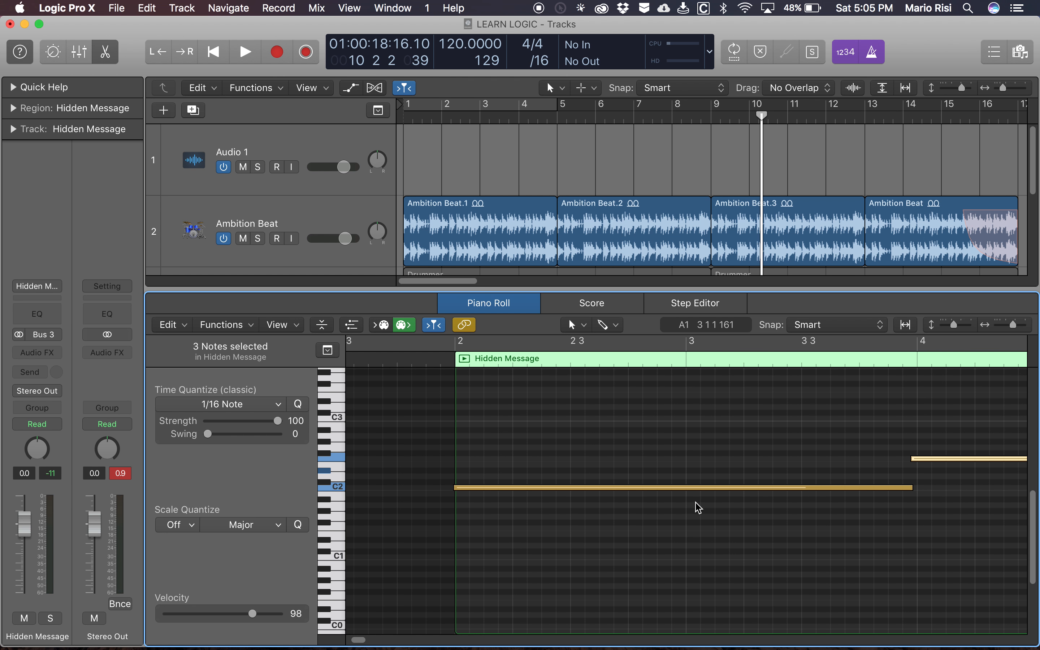
scroll(699, 507, "right", 10)
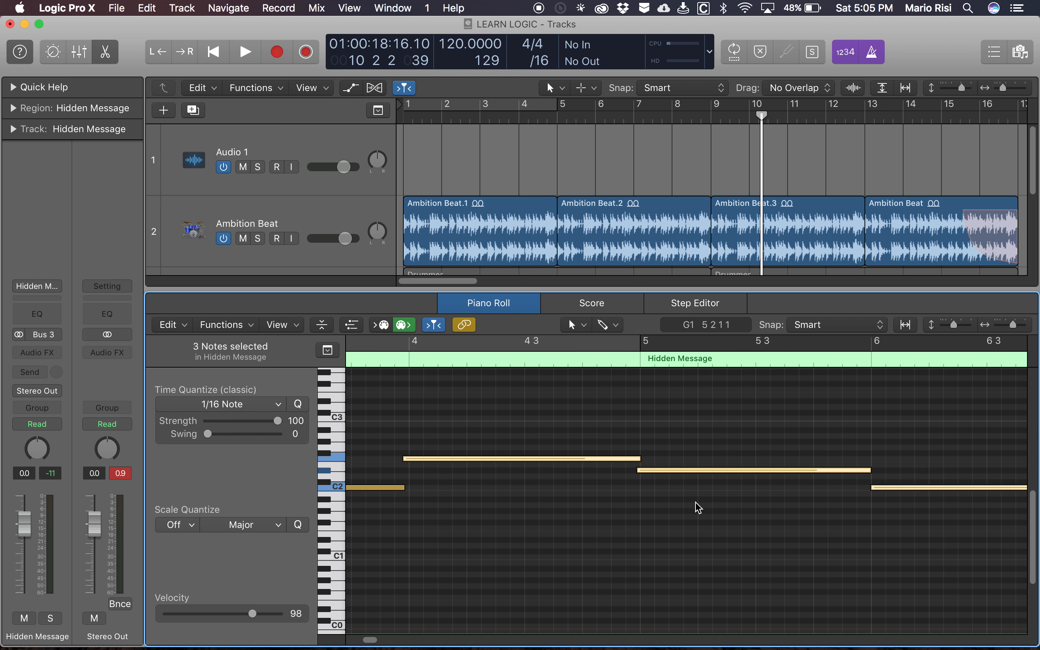
- Select all notes of the Hidden Message region, quantize them to 1/16 notes, and close the Piano Roll
key("super+a")
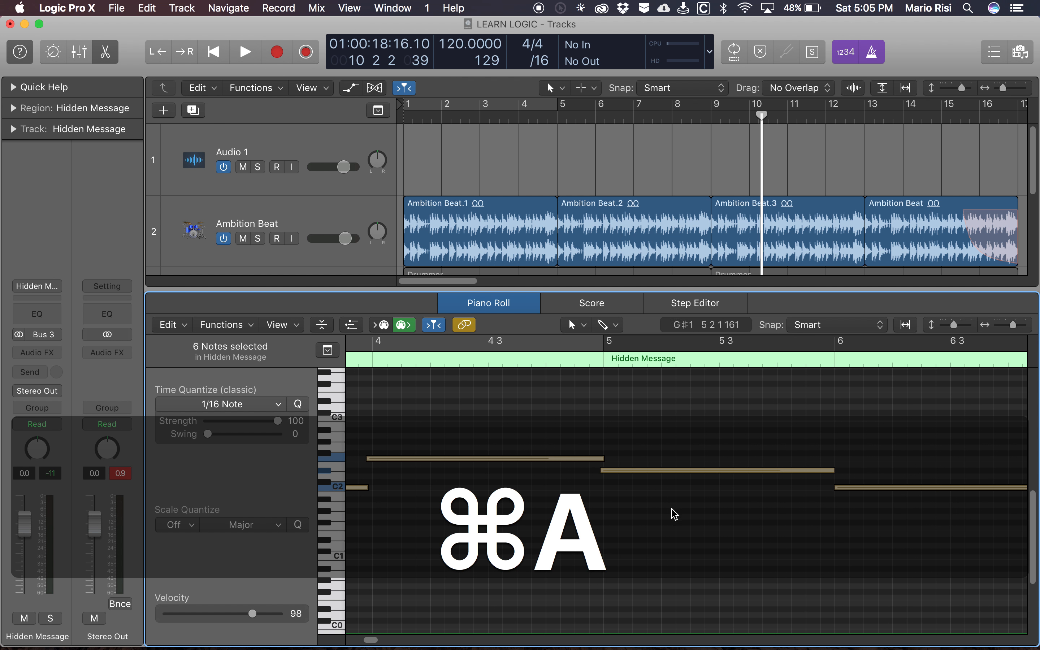
scroll(676, 515, "right", 10)
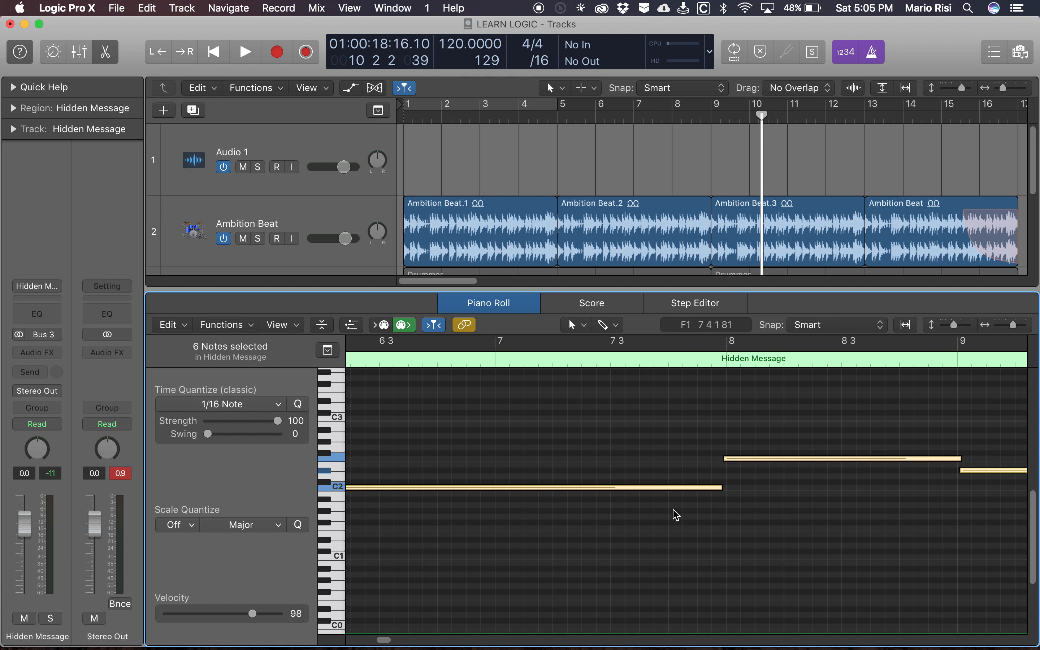
scroll(676, 515, "right", 6)
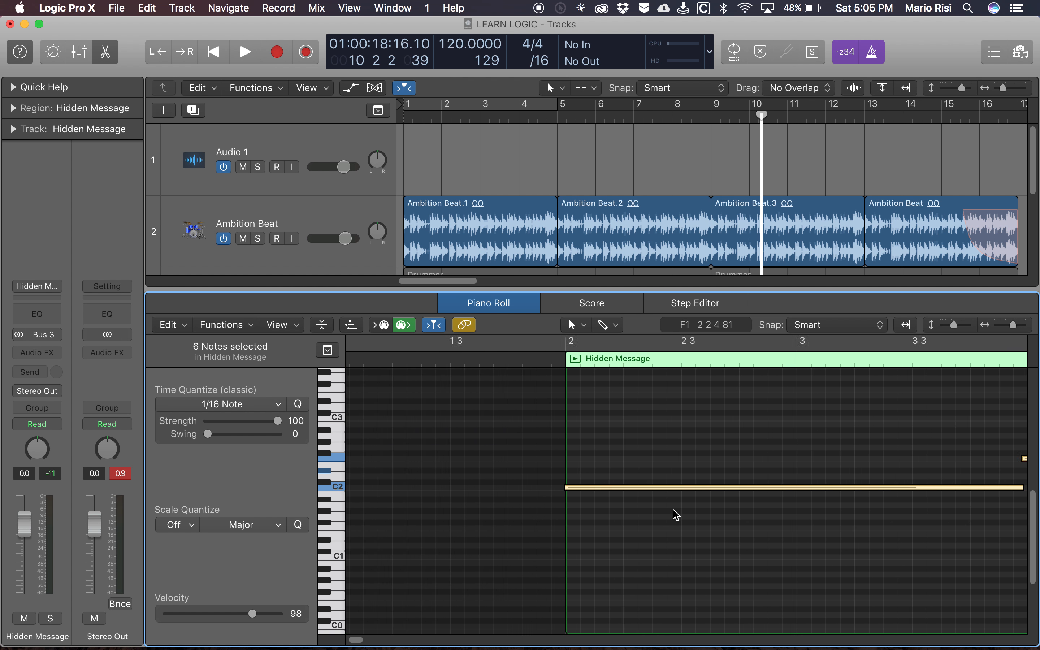
key("super+Right")
key("super+Right")
key("super+Left")
key("super+Left")
key("super+Left")
key("super+Left")
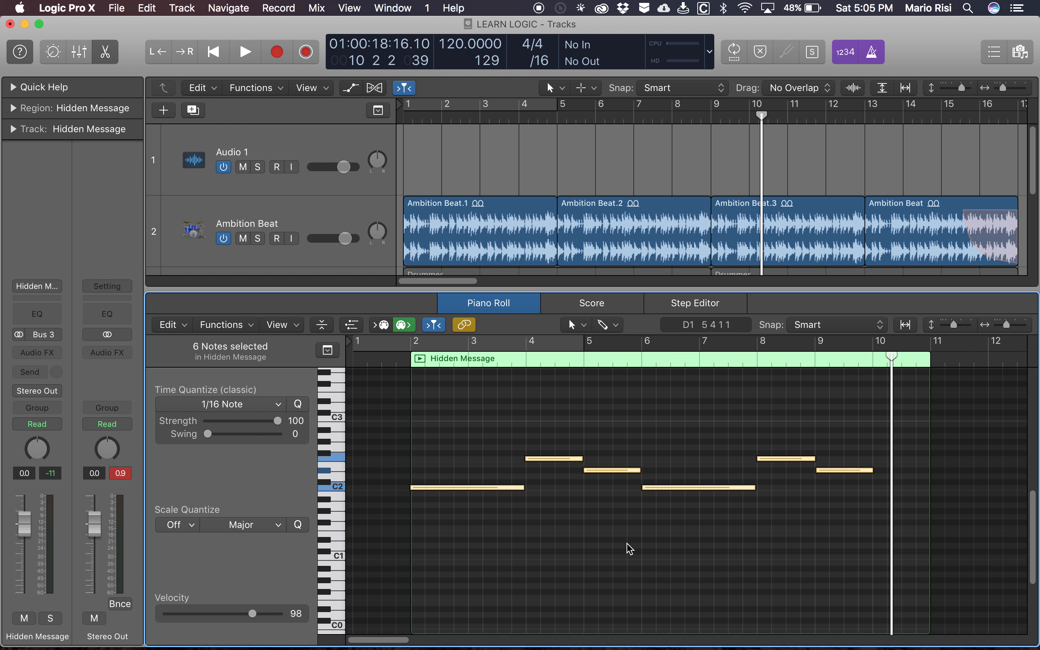
key("q")
left_click(604, 492)
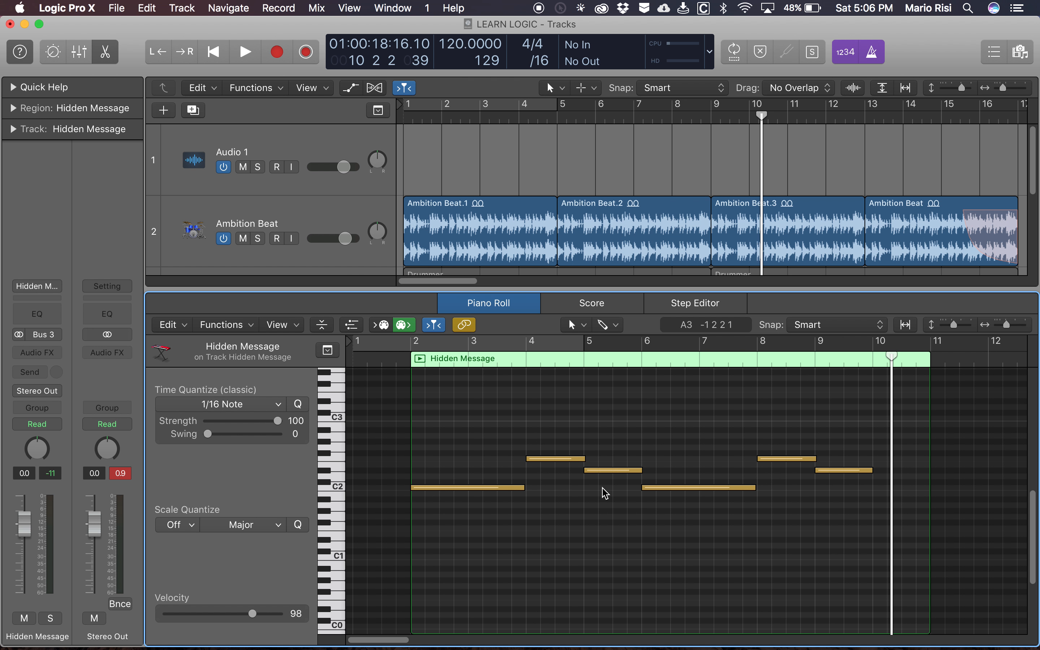
key("e")
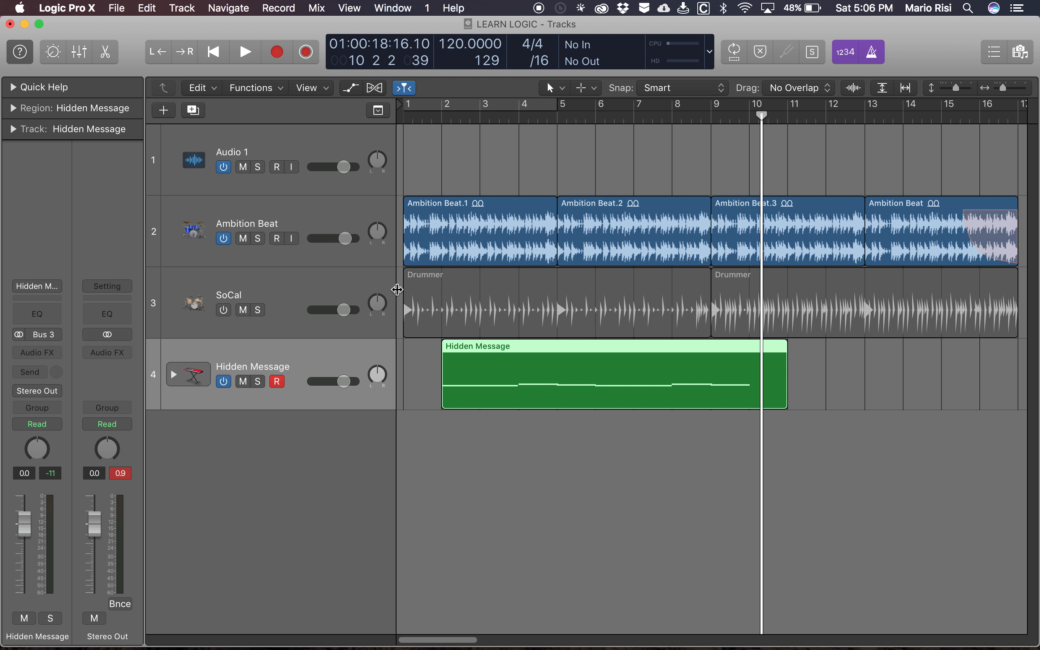
- Move the Hidden Message region to start at bar 1 and play the project from the beginning
key("alt+bracketleft")
key("Return")
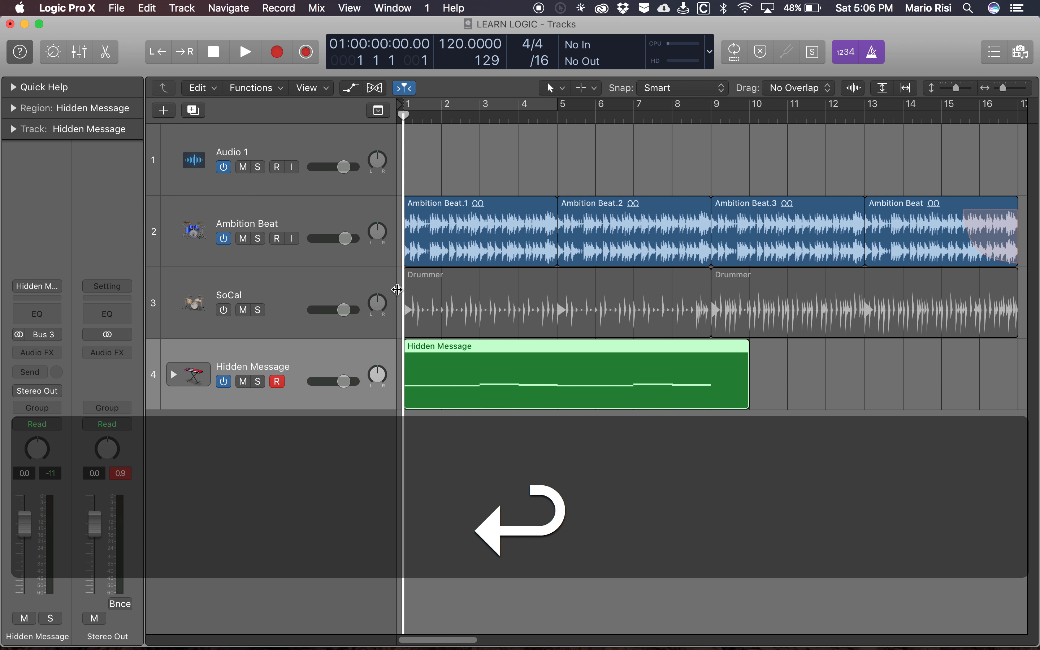
key("space")
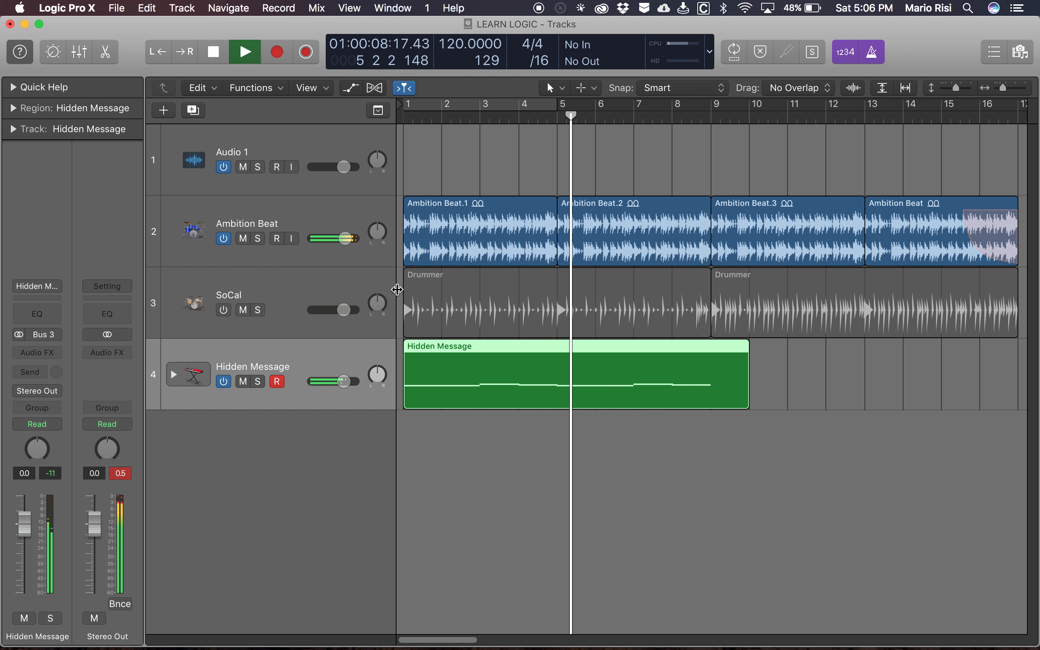
key("space")
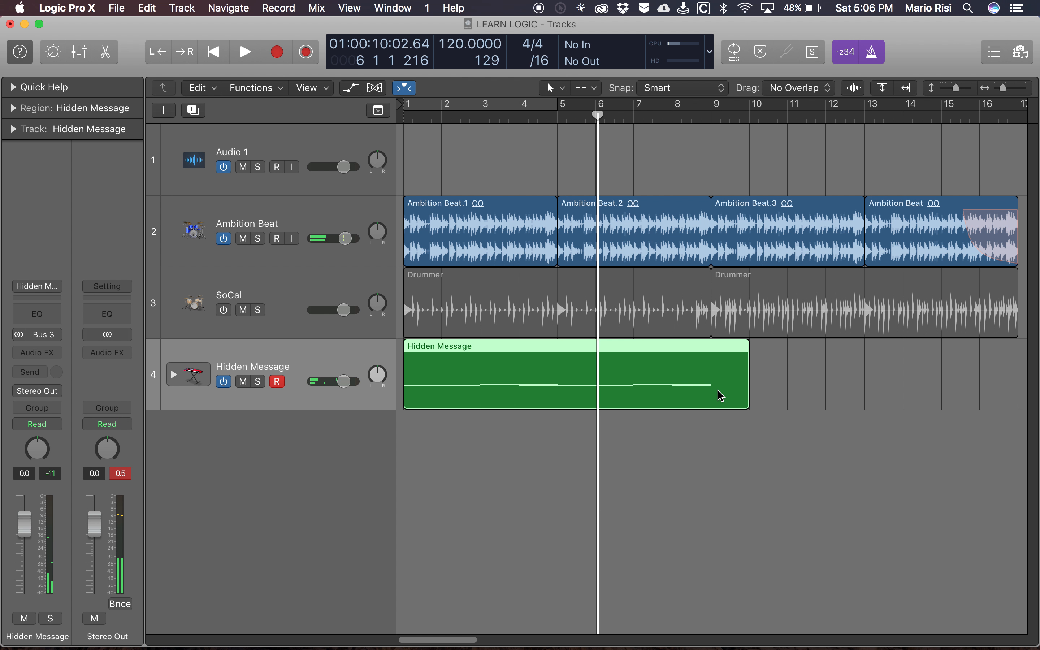
- Split the Hidden Message region at bar 9, using the Keep option for notes that cross the split point
key("period")
key("period")
key("comma")
key("comma")
key("period")
key("period")
key("period")
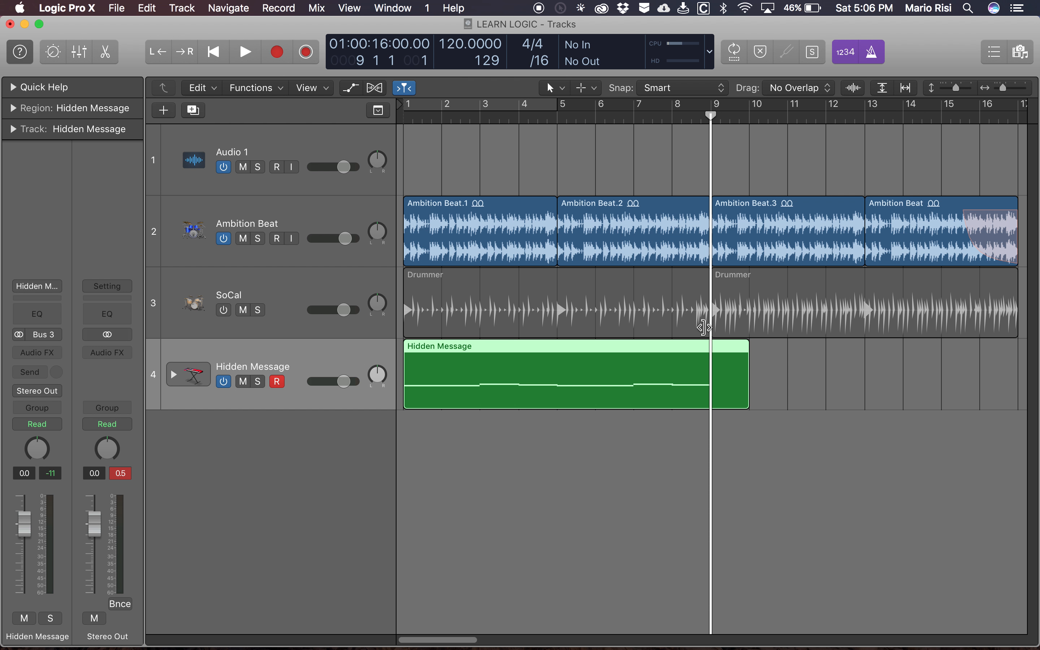
key("super+t")
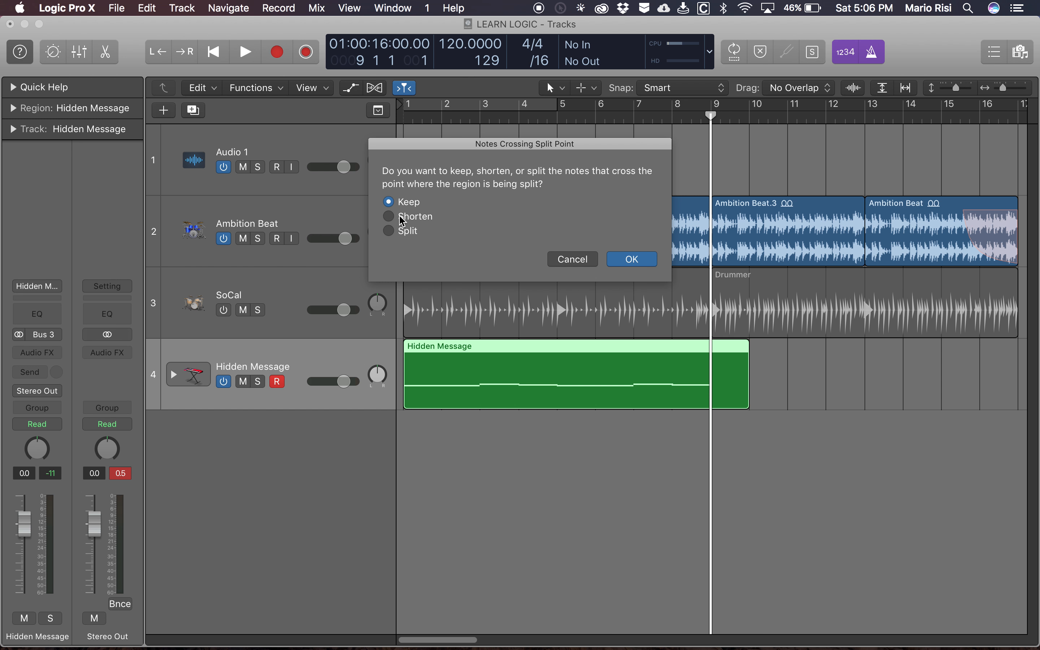
left_click(632, 259)
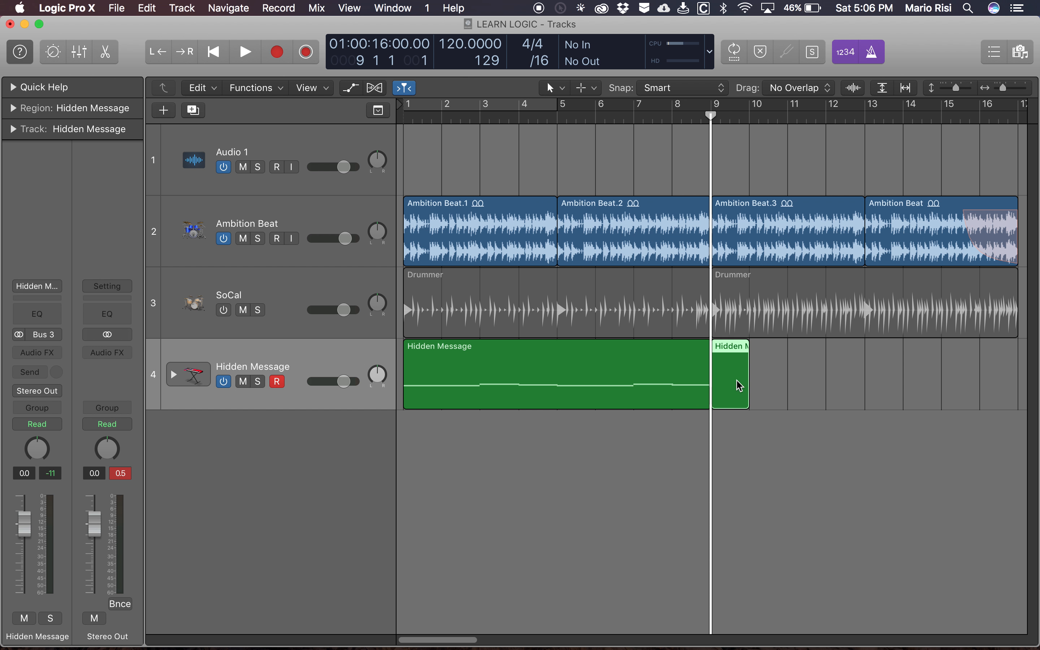
- Delete the leftover Hidden Message piece after bar 9 and select the remaining region
key("BackSpace")
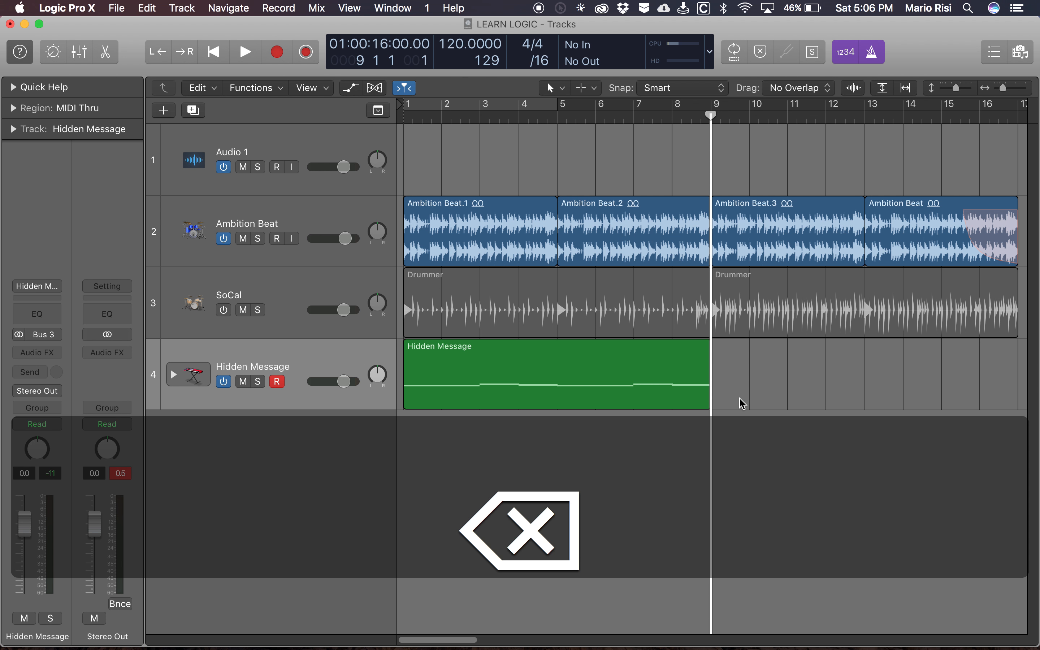
left_click(593, 372)
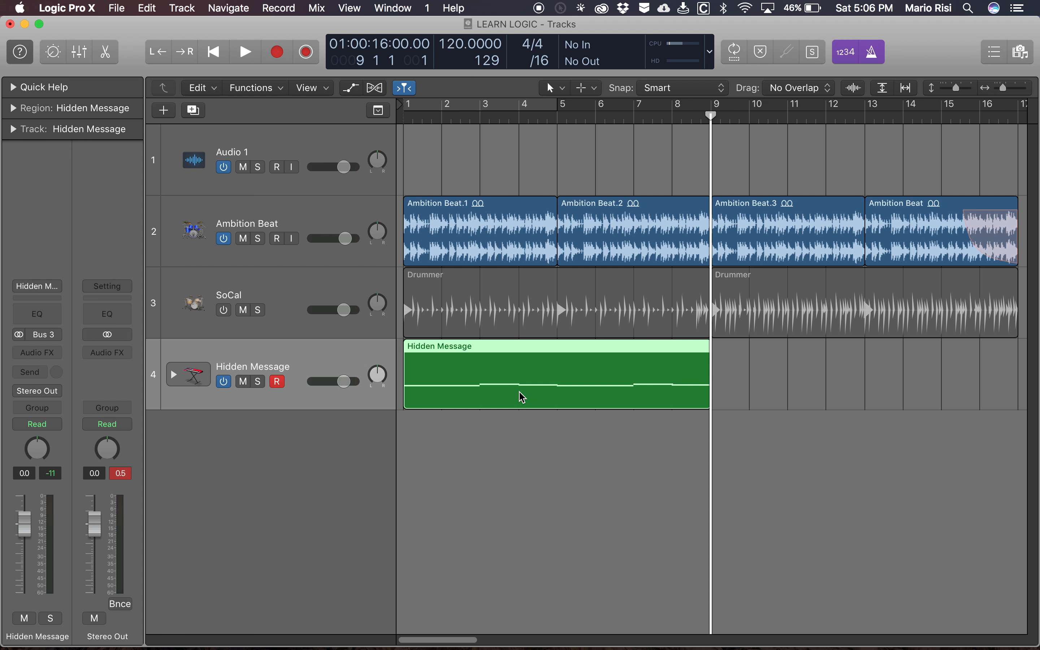
- Search the Key Commands for "repe", look up the shortcut assigned to Repeat Regions/Events, and close the window
scroll(768, 376, "right", 5)
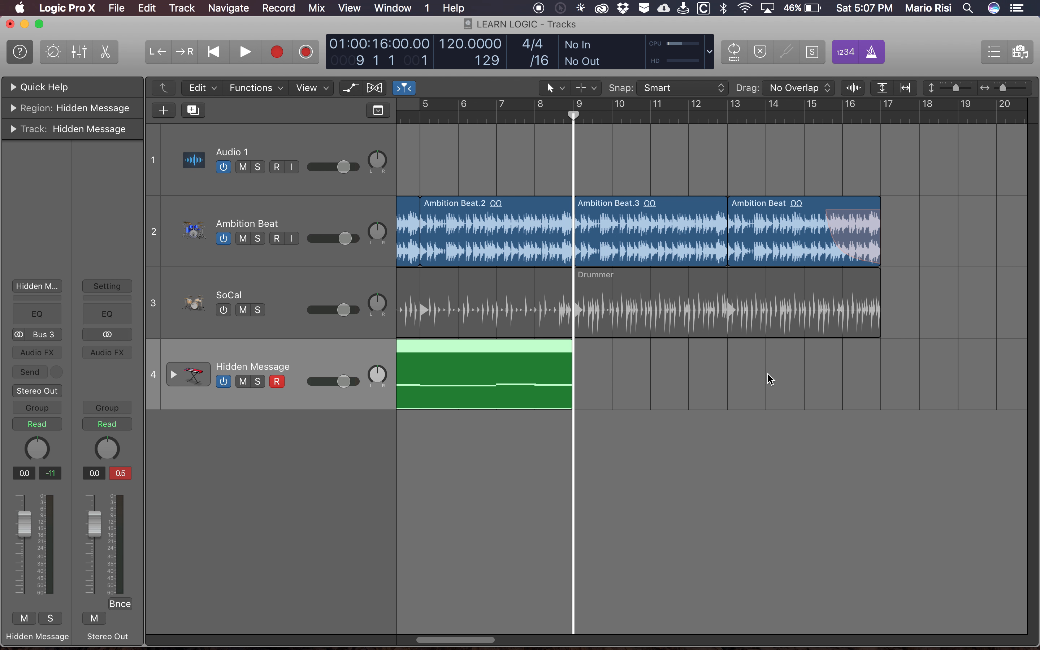
scroll(770, 377, "left", 5)
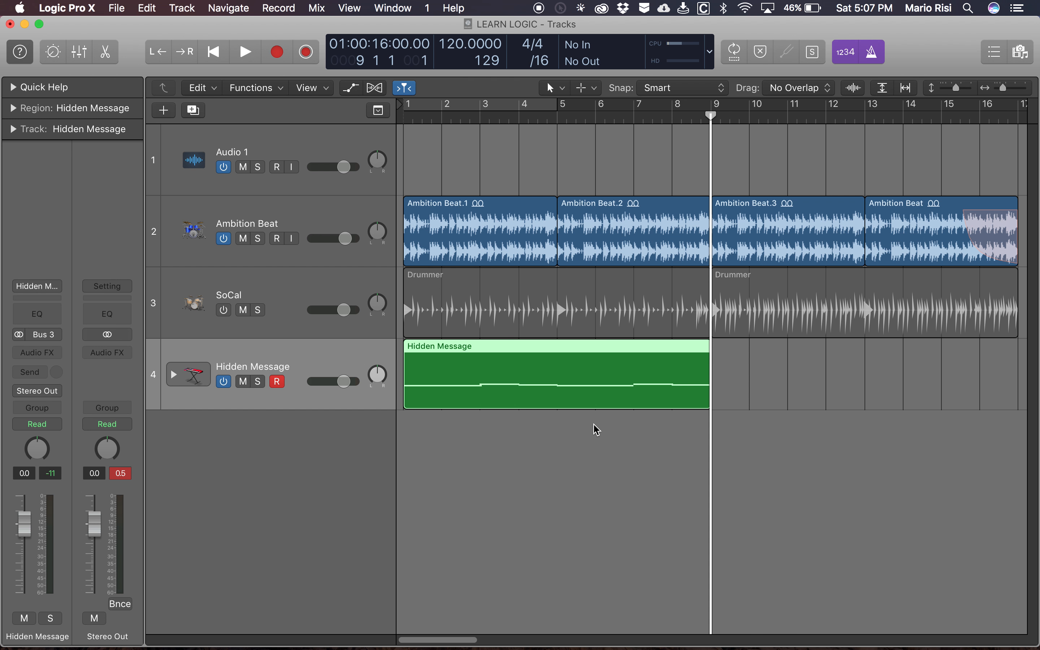
key("alt+k")
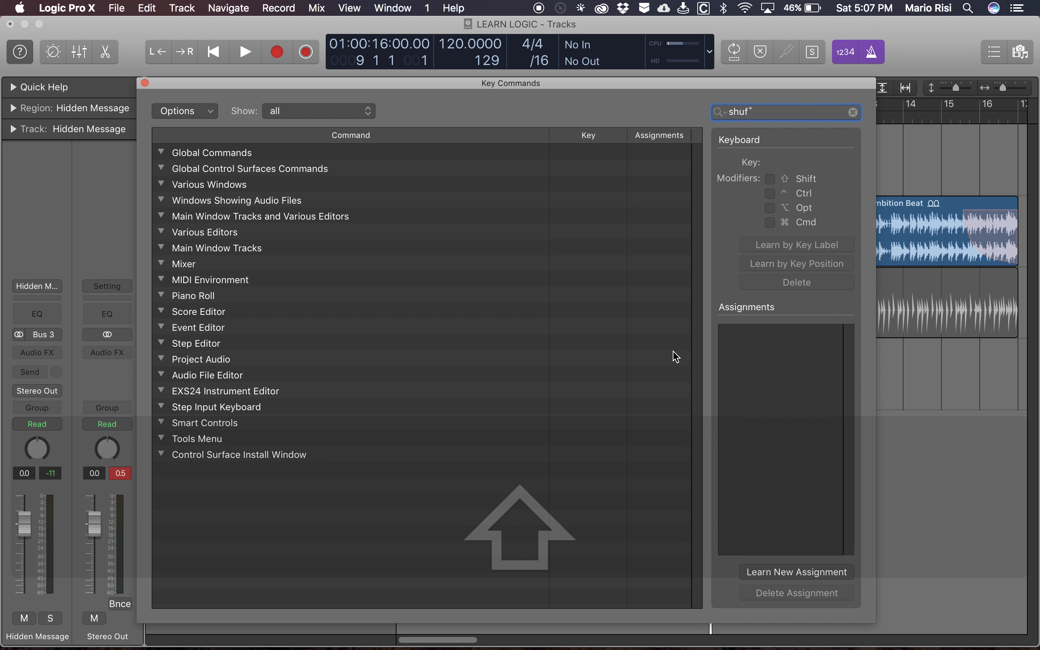
key("shift+z")
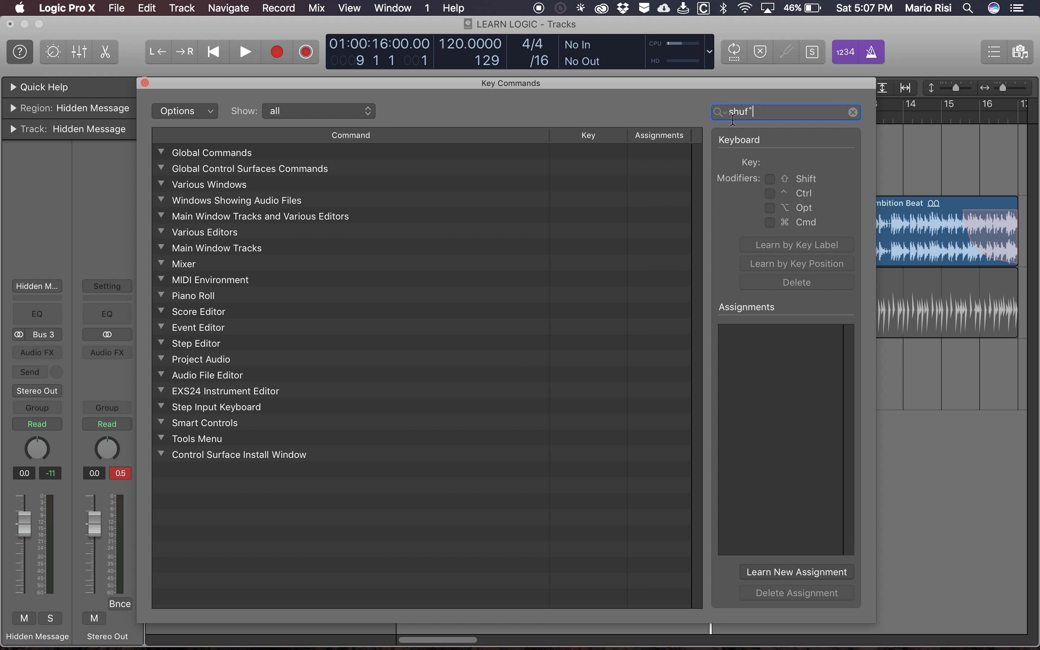
key("BackSpace")
key("BackSpace")
key("BackSpace")
key("BackSpace")
key("BackSpace")
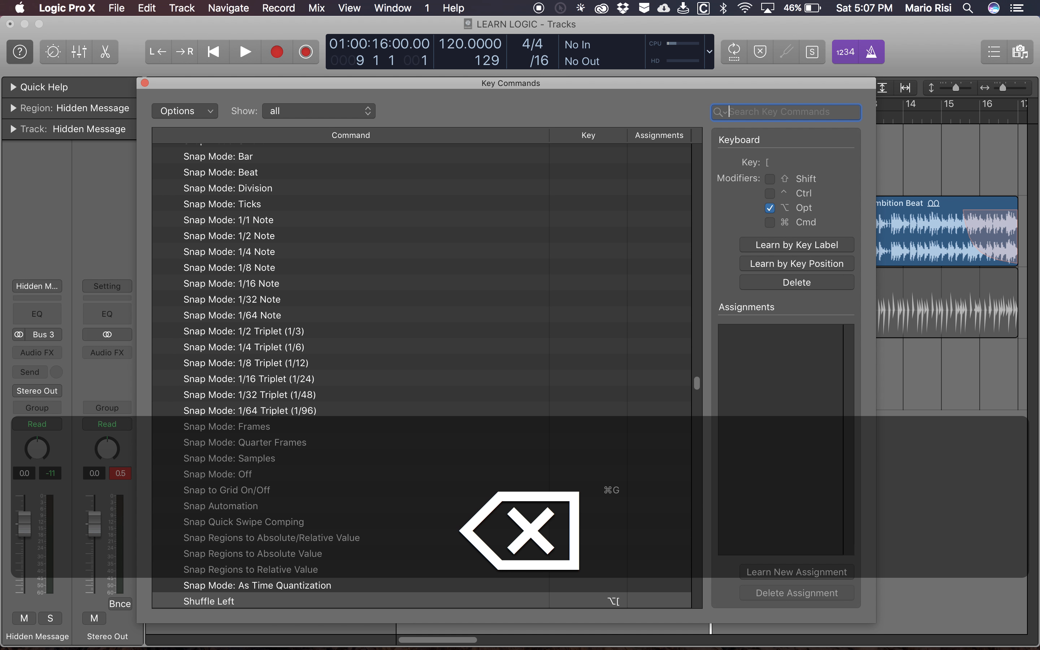
type("repe")
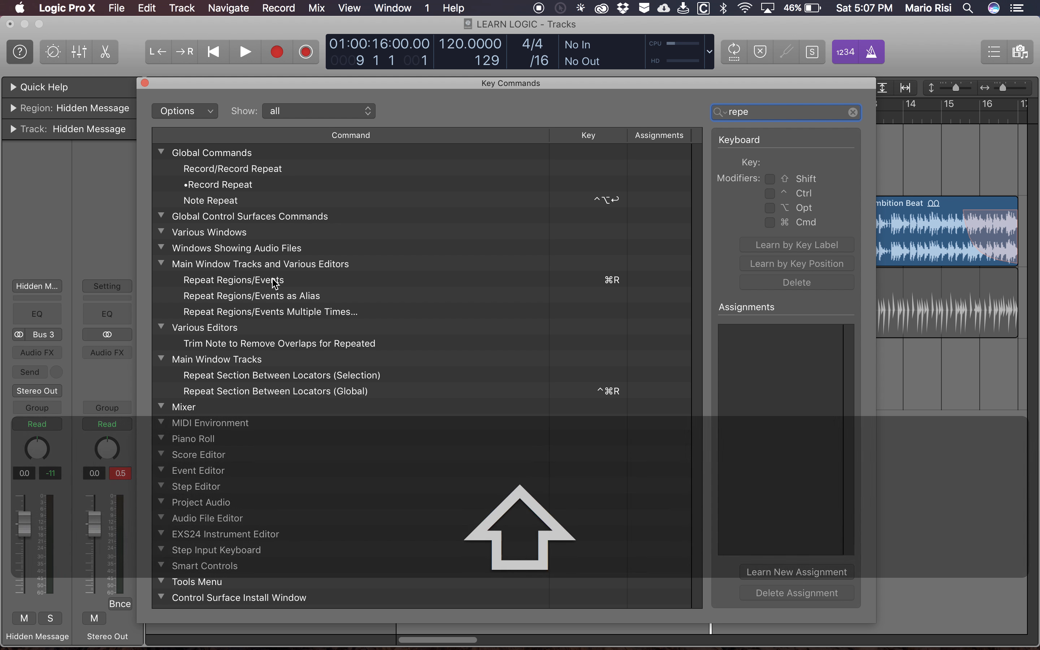
key("shift+z")
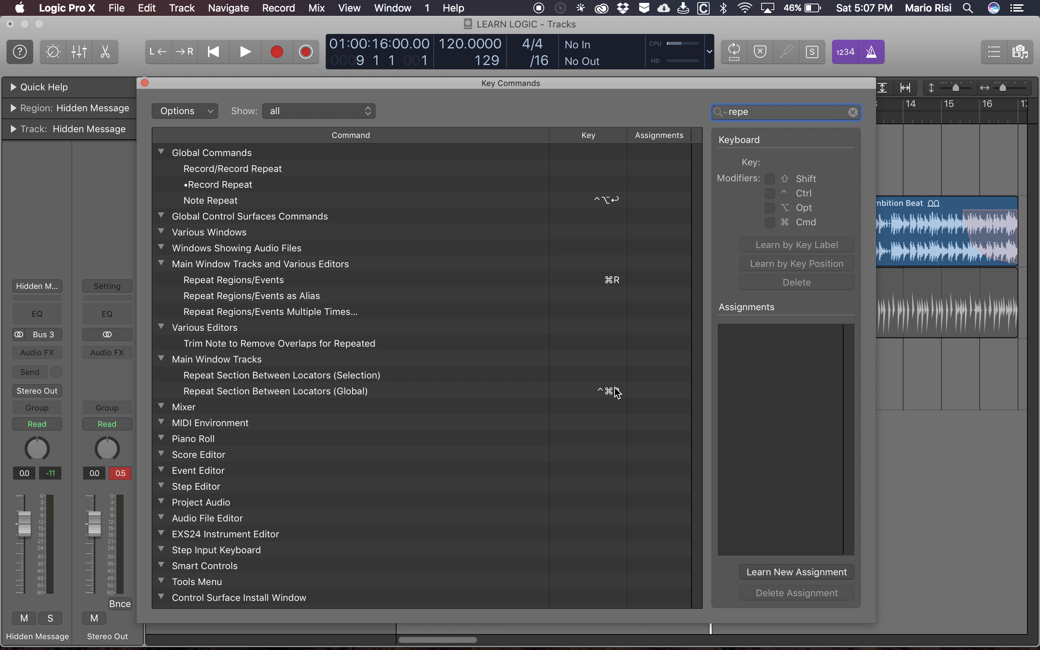
key("shift+z")
key("shift+z")
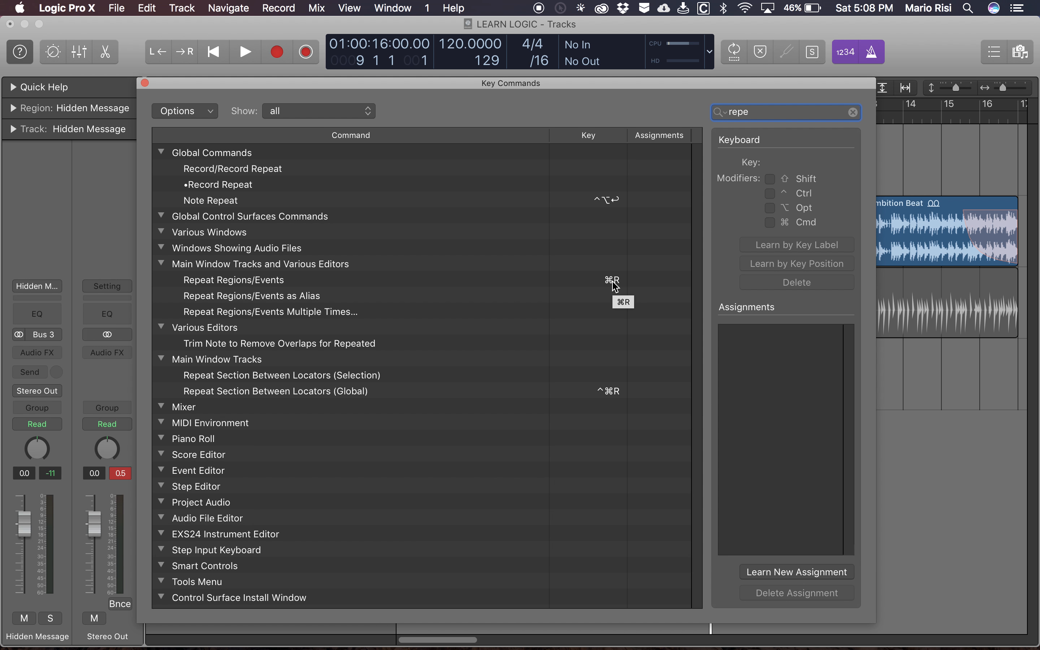
key("super+w")
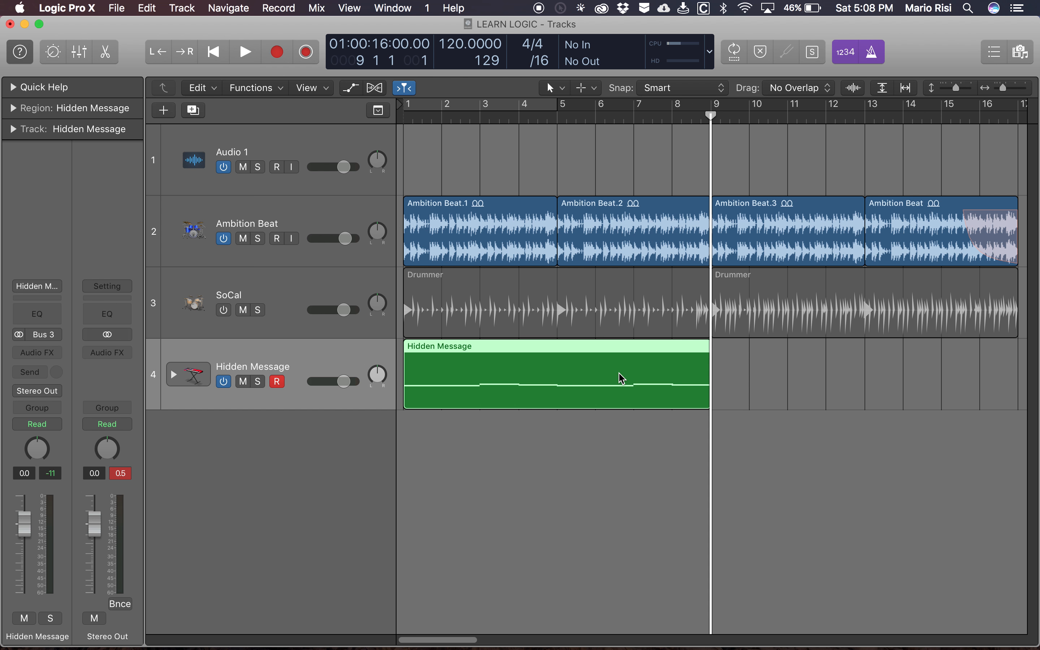
- Repeat the selected Hidden Message region twice so the part extends from bar 9 to bar 25
key("super+r")
scroll(621, 378, "right", 10)
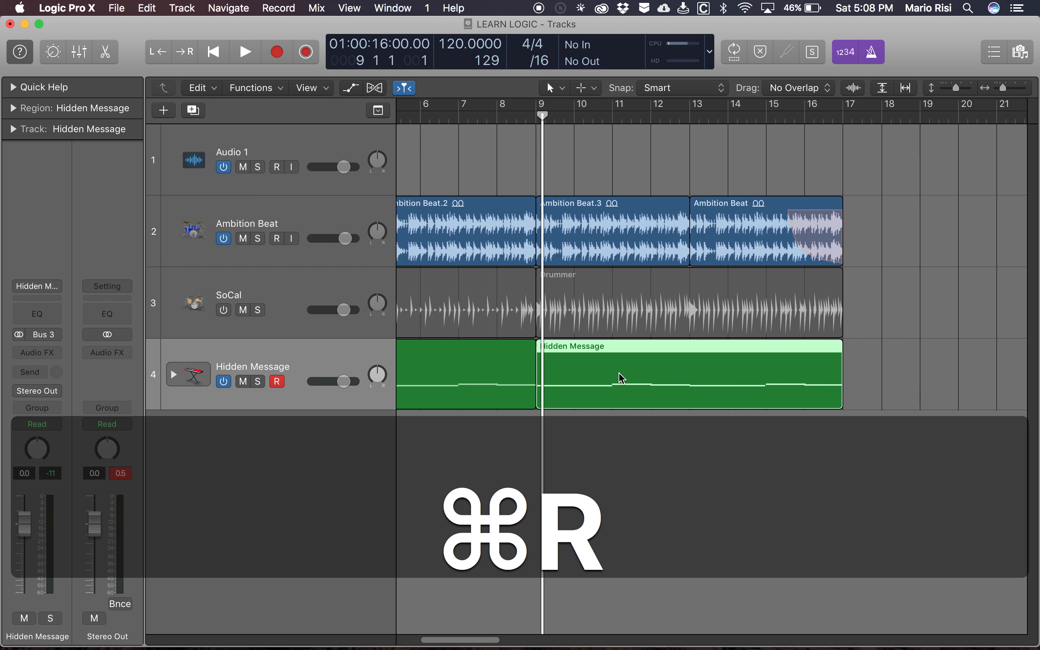
key("super+r")
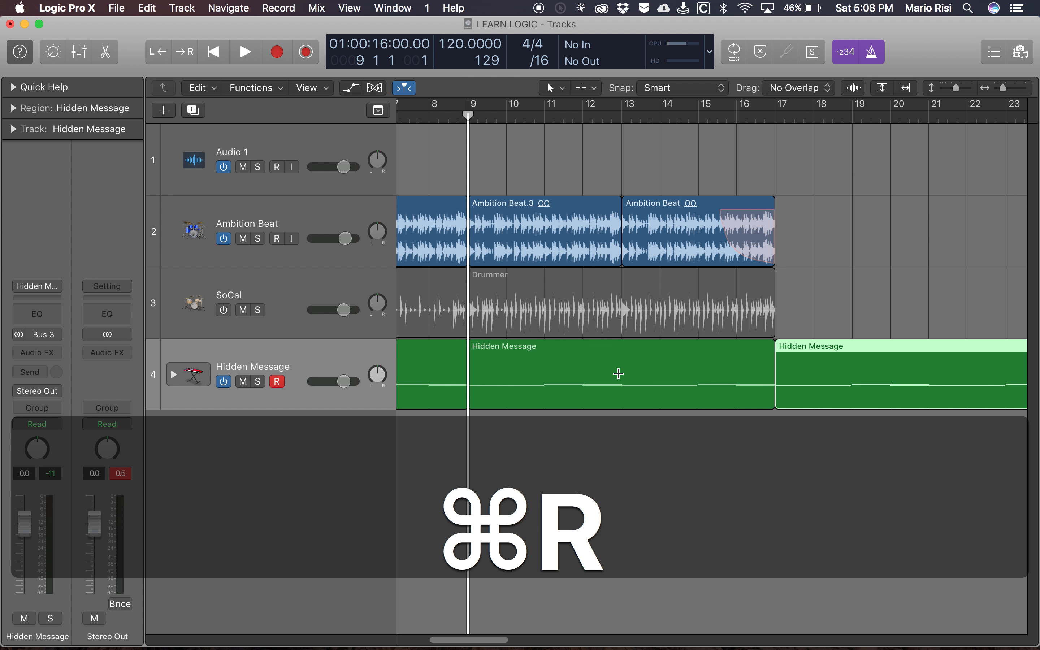
scroll(622, 379, "right", 5)
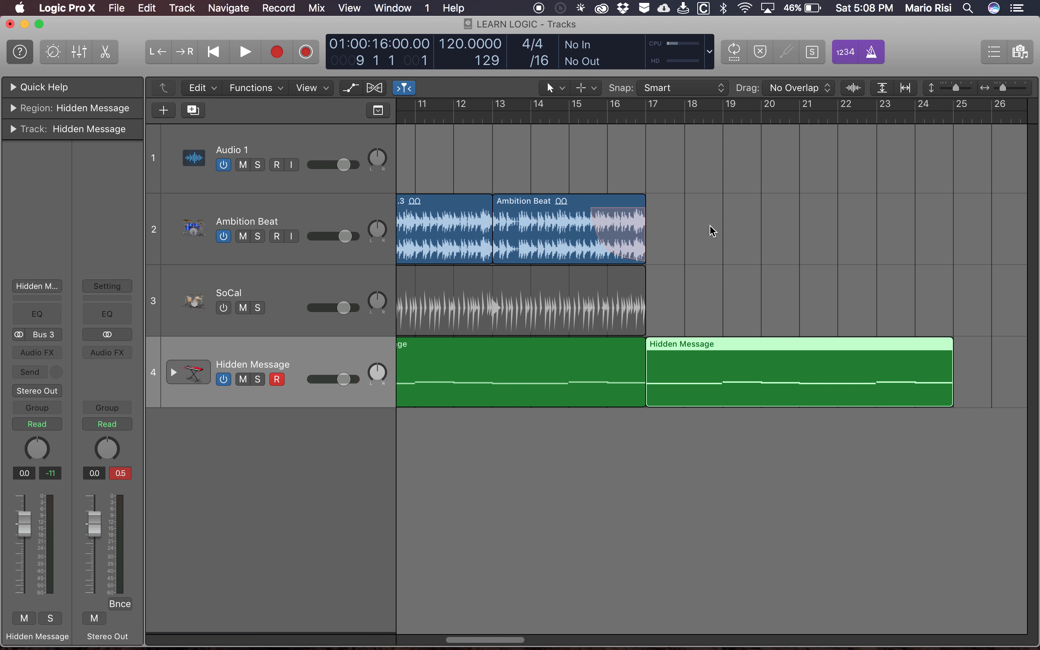
- Create a new audio track with duplicate settings directly below the Ambition Beat track
scroll(669, 235, "left", 12)
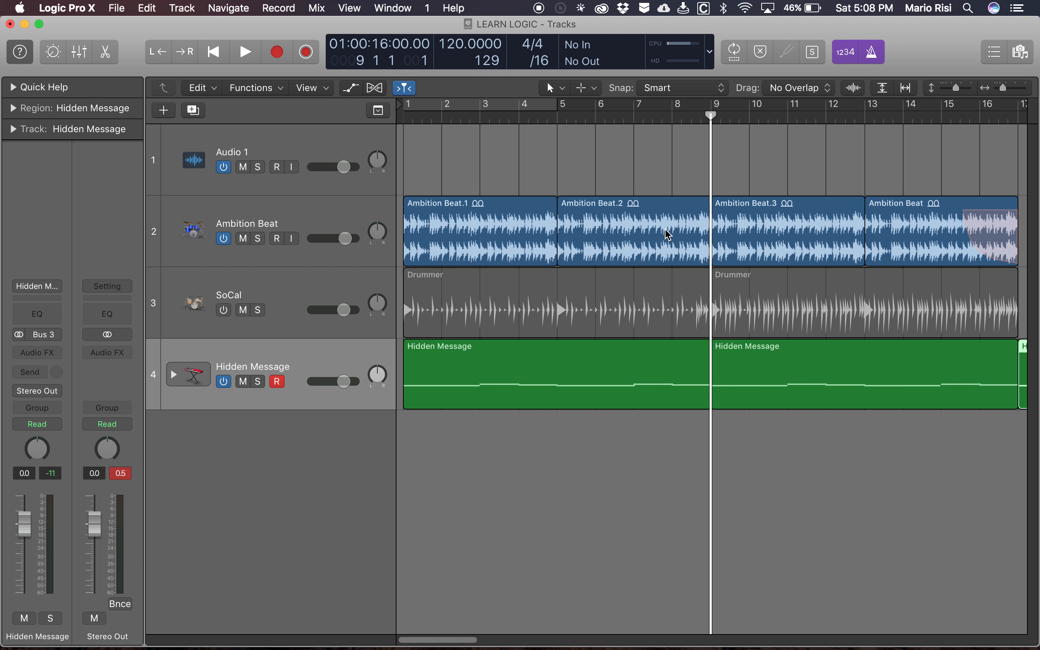
scroll(669, 234, "left", 2)
left_click(339, 223)
key("super+d")
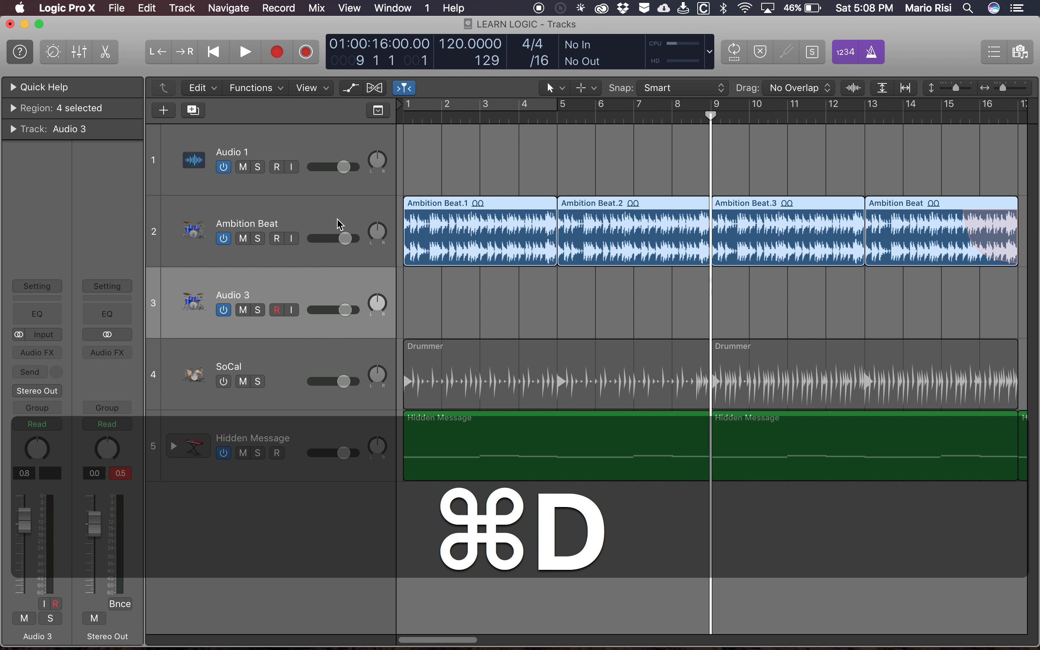
scroll(532, 291, "right", 10)
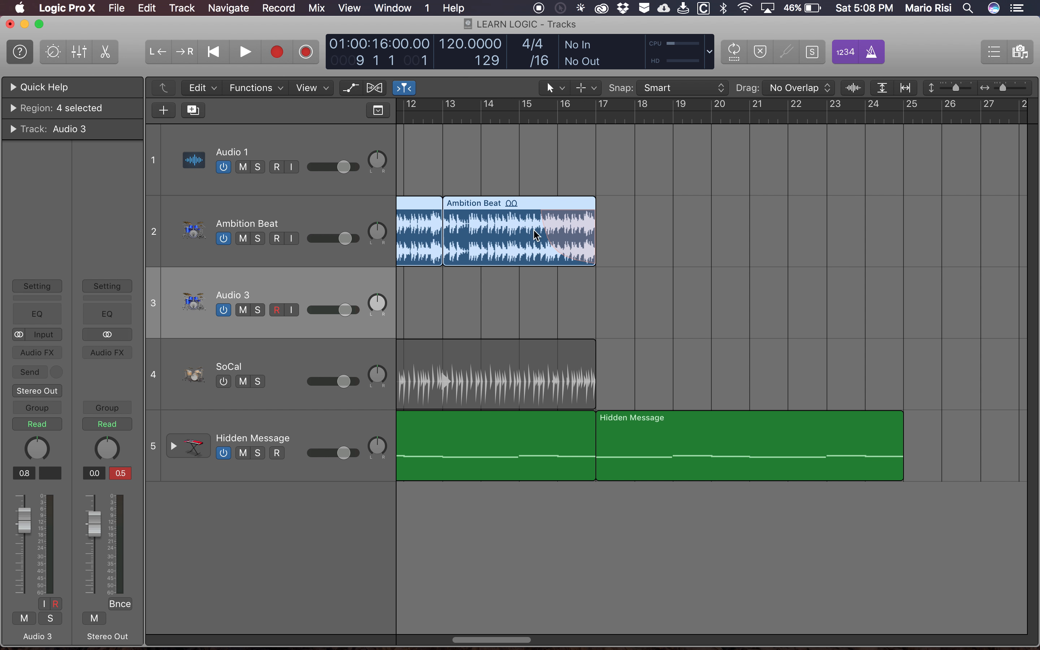
scroll(721, 296, "right", 2)
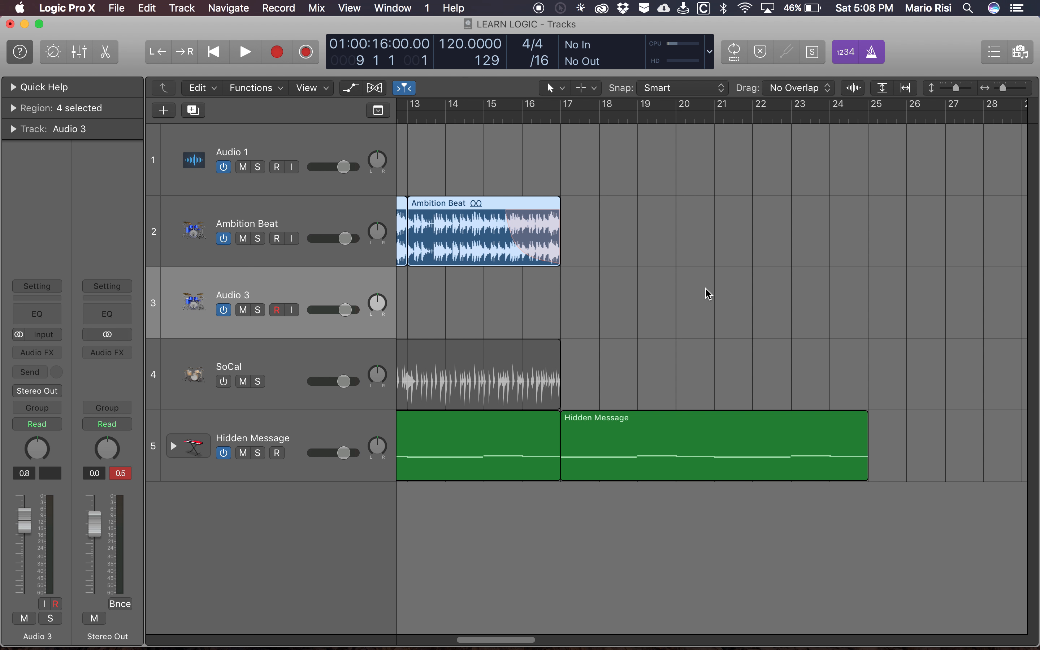
- Open the Loop Browser, search the drum loops for "amb", and clear the search again
key("o")
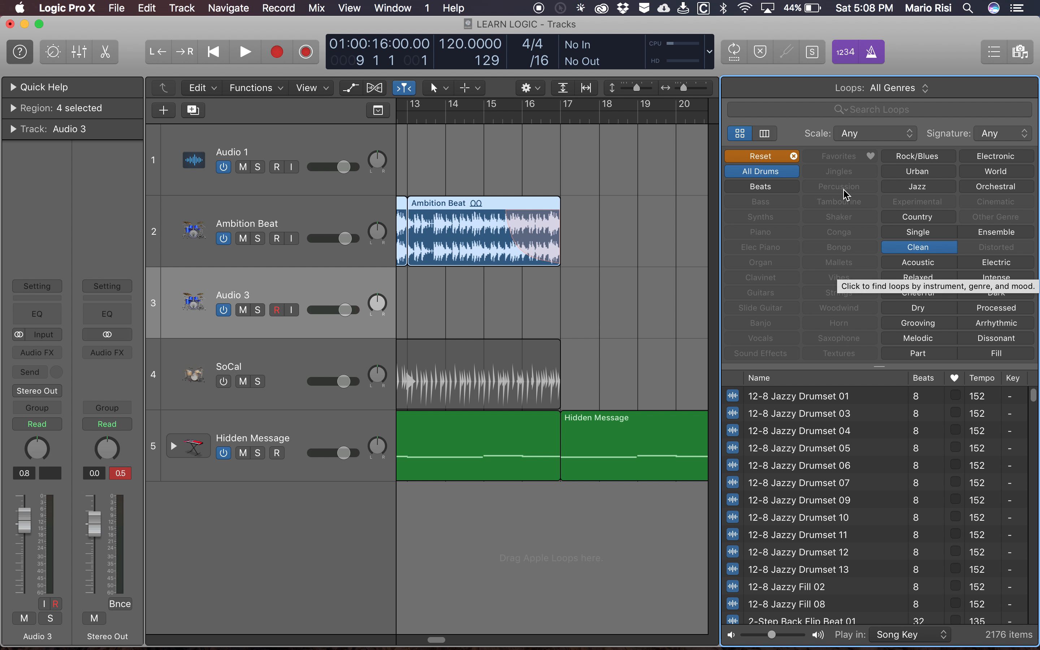
left_click(865, 109)
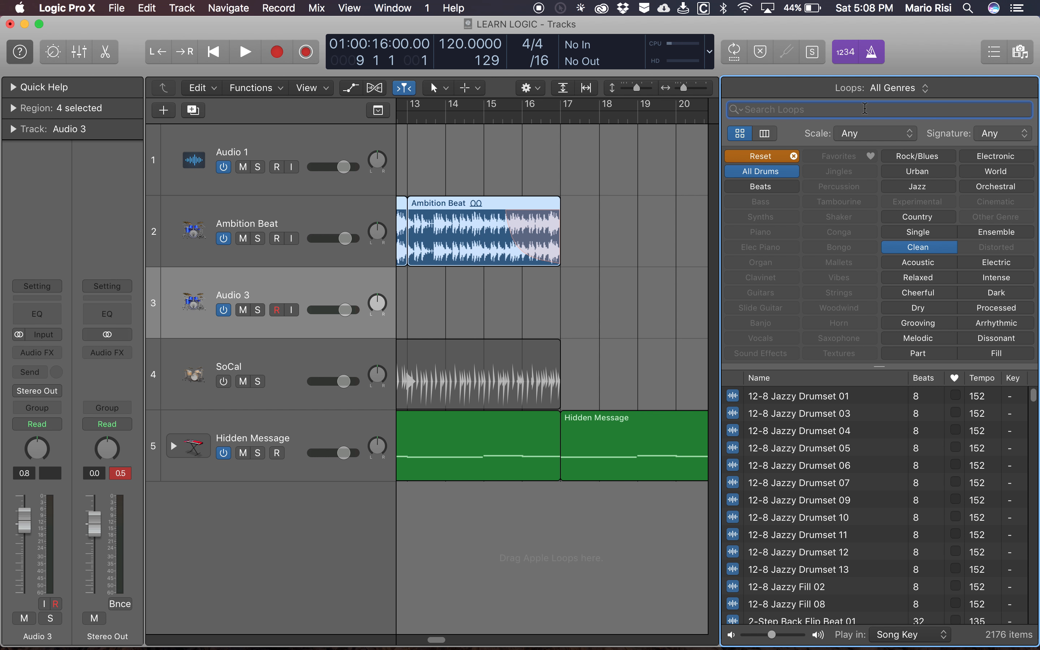
type("amb")
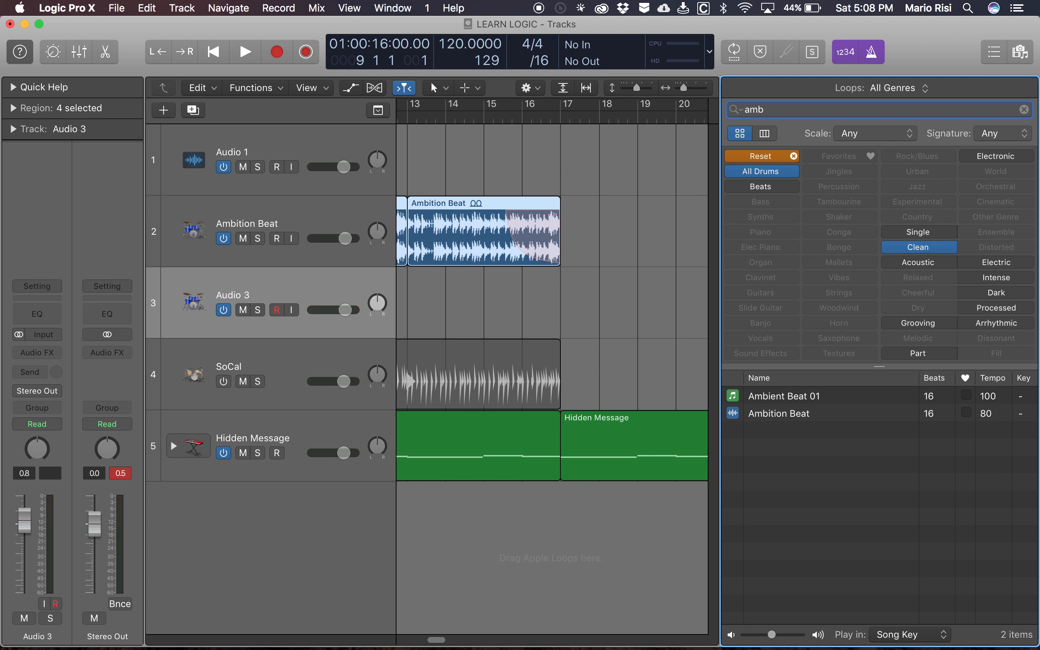
key("BackSpace")
key("BackSpace")
key("BackSpace")
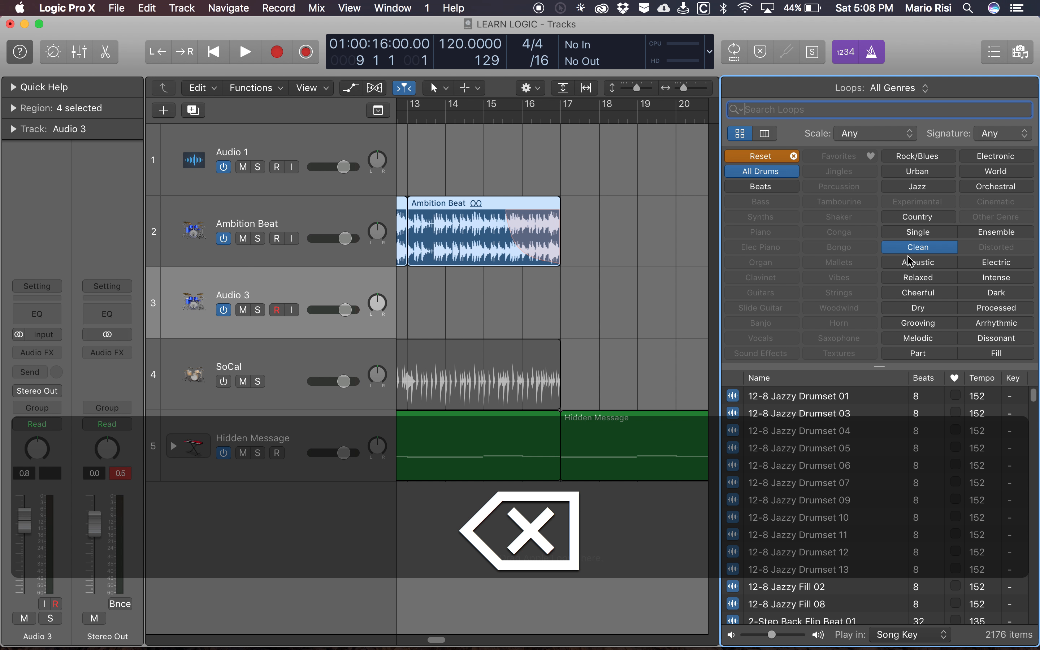
- Find and audition the loops Analog Drum Machine 01 to 04, briefly playing the project for comparison
scroll(796, 523, "down", 15)
scroll(797, 523, "down", 20)
scroll(797, 522, "down", 7)
scroll(796, 522, "down", 10)
scroll(796, 521, "down", 9)
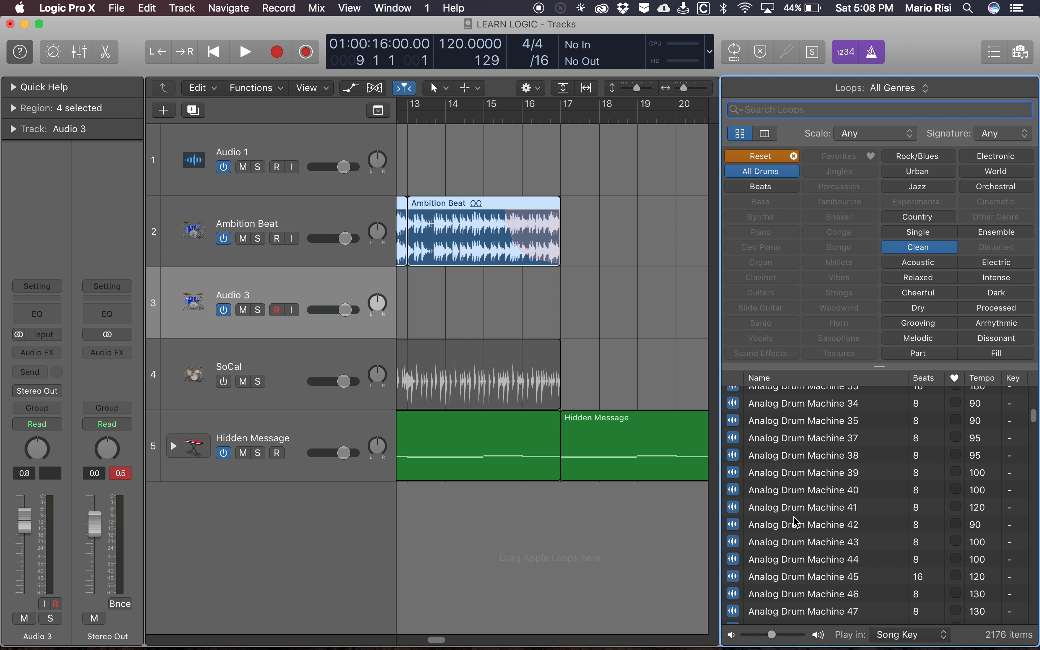
scroll(797, 522, "down", 5)
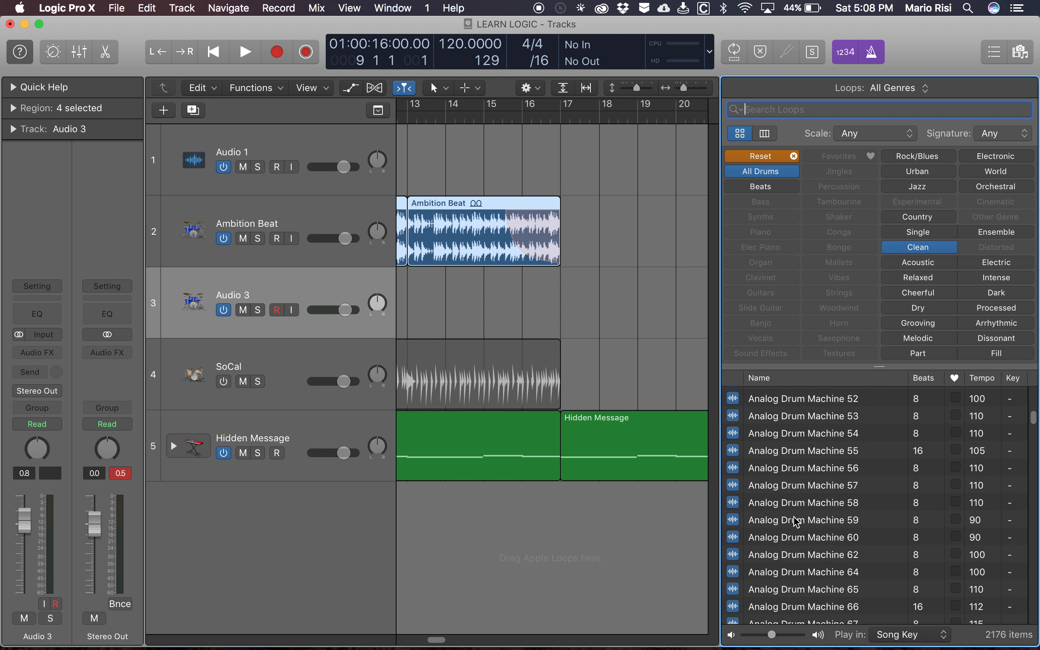
scroll(796, 522, "up", 20)
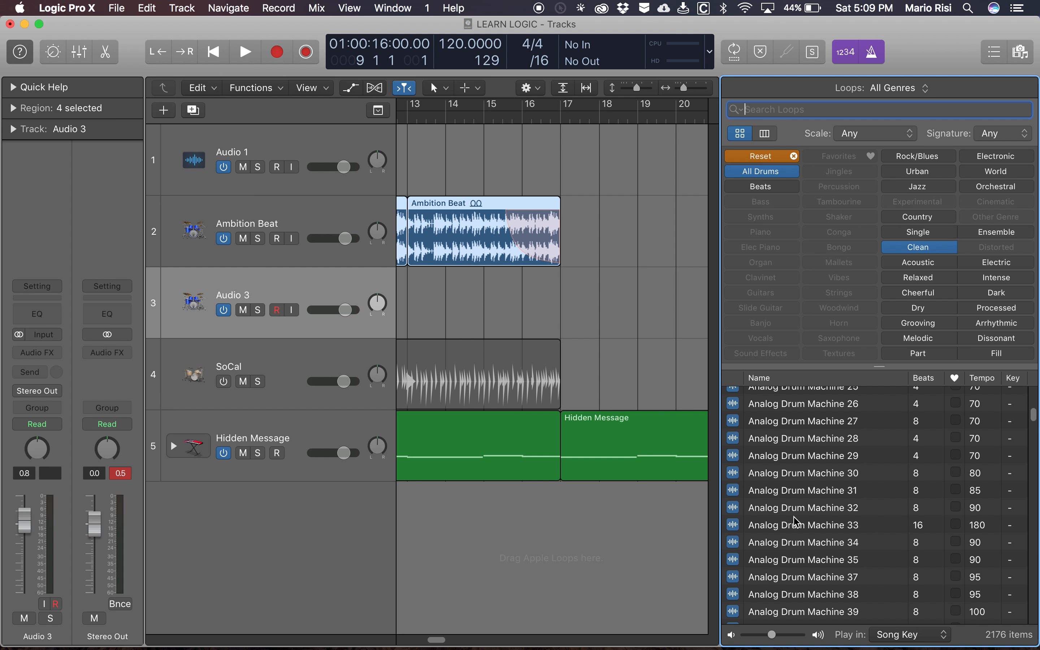
scroll(797, 514, "up", 5)
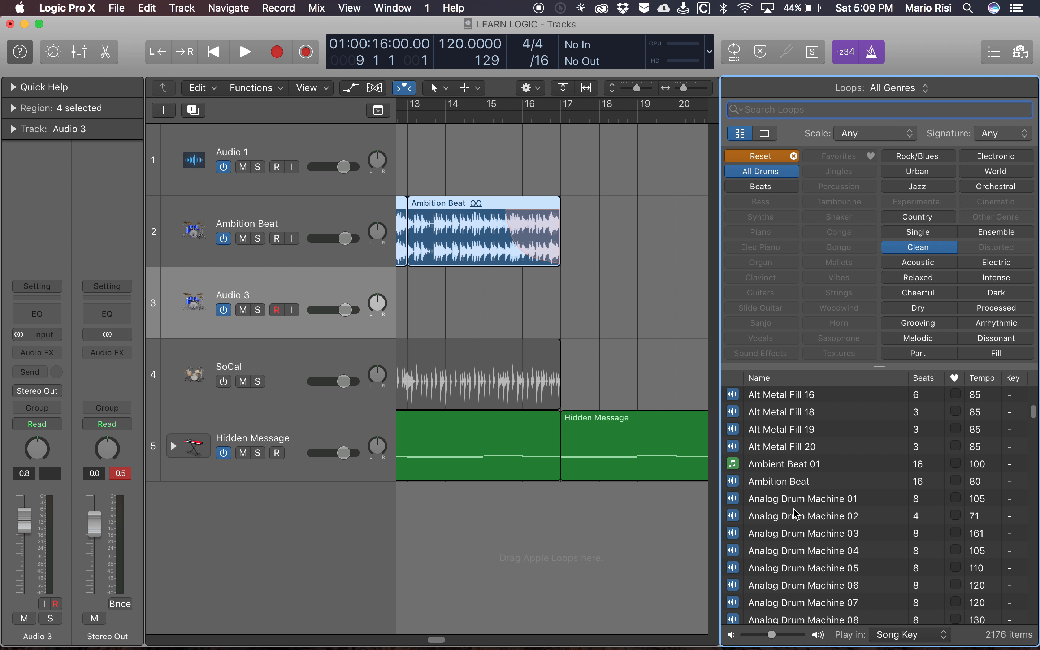
left_click(783, 499)
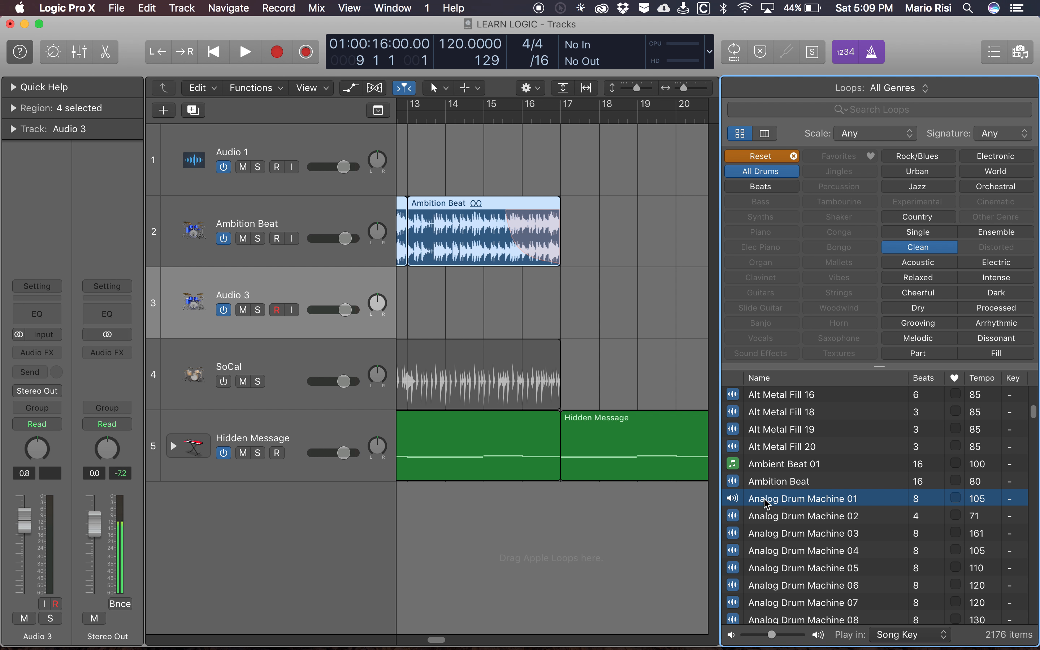
left_click(740, 518)
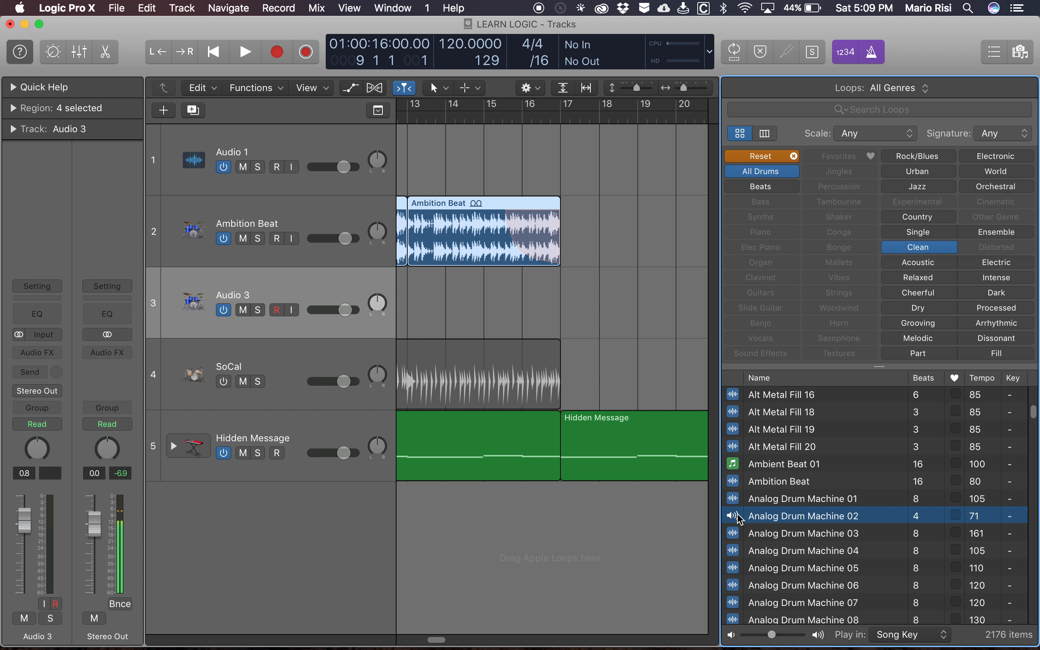
left_click(738, 535)
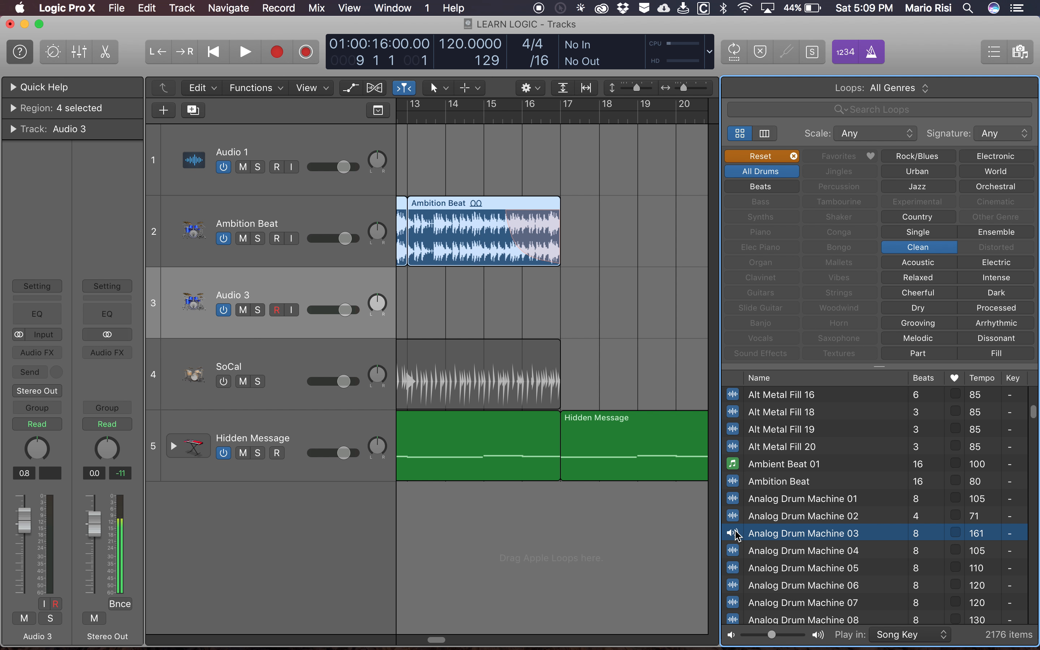
left_click(735, 551)
key("space")
key("space")
left_click(735, 549)
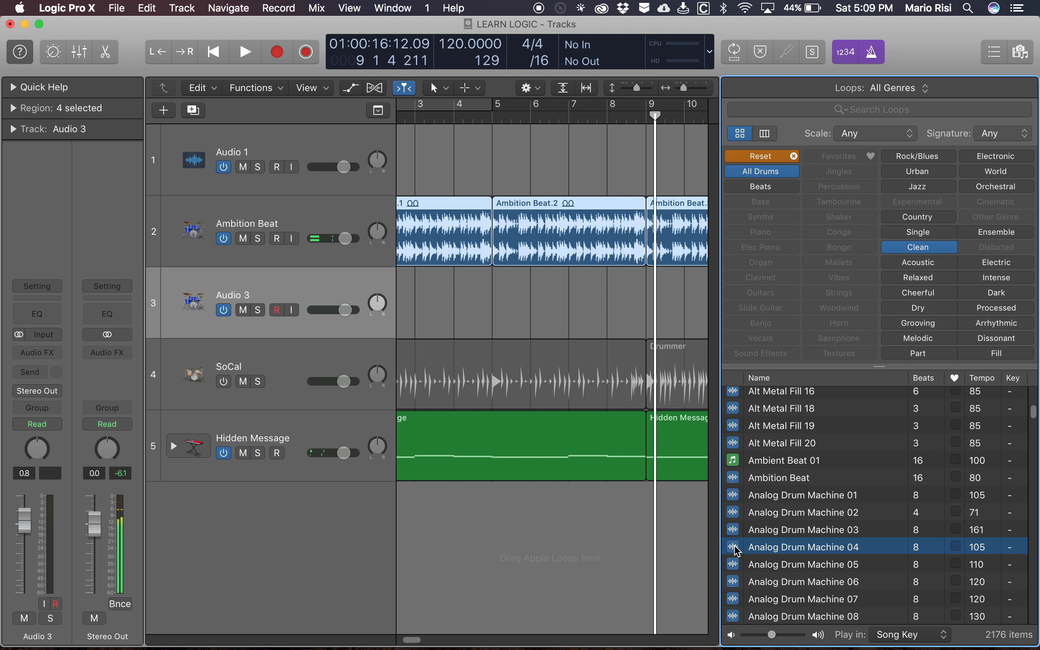
- Place the Analog Drum Machine 04 loop on the new audio track, starting at bar 17
scroll(645, 339, "right", 10)
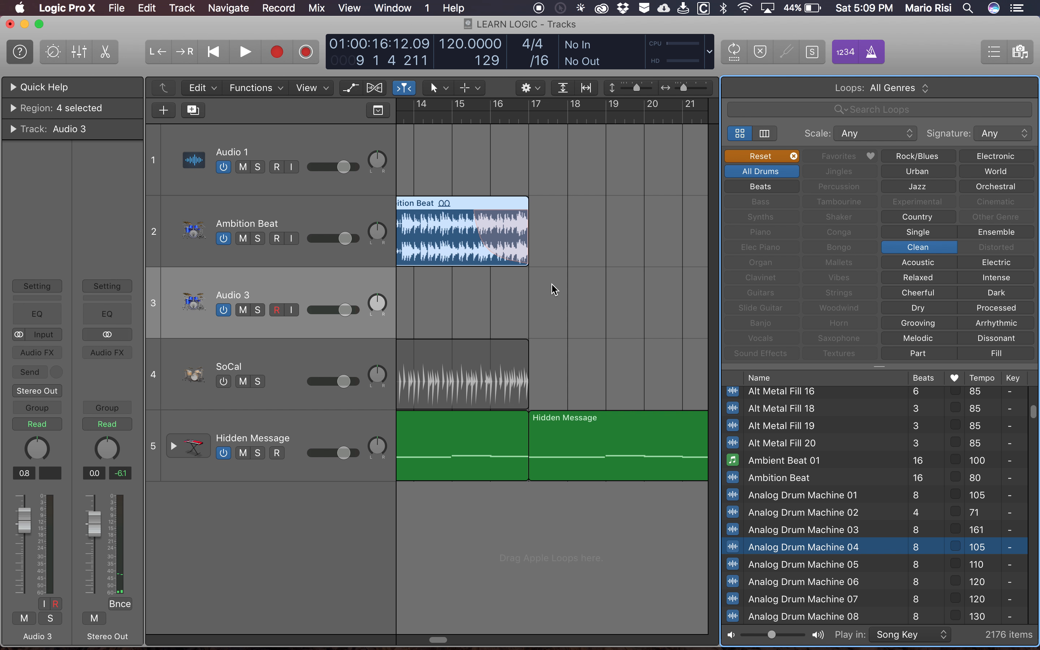
left_click_drag(719, 531, 545, 309)
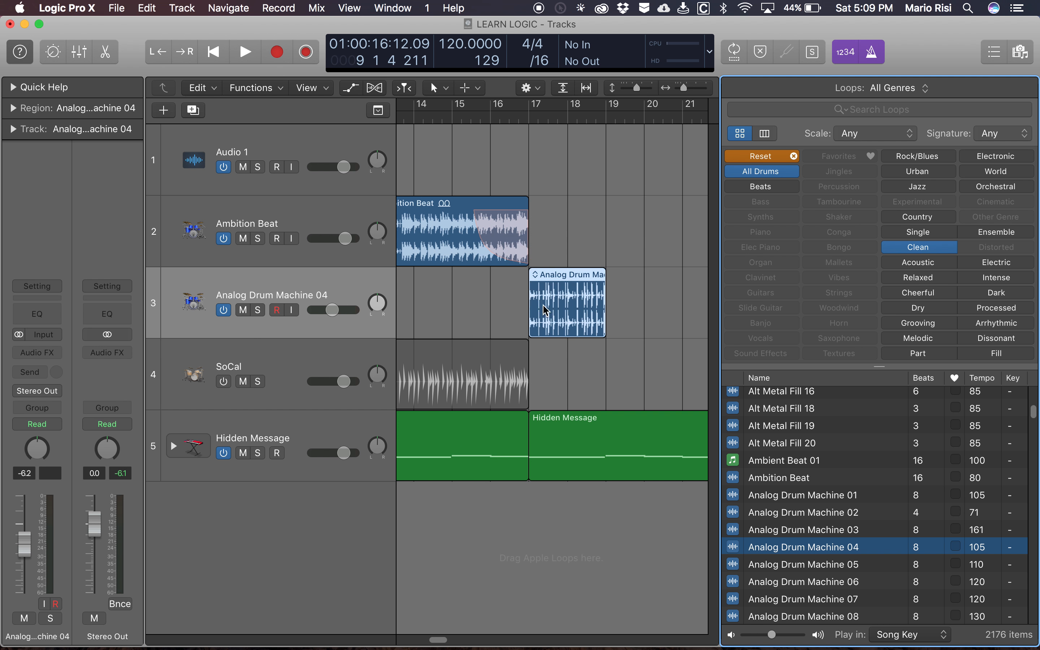
scroll(606, 372, "right", 3)
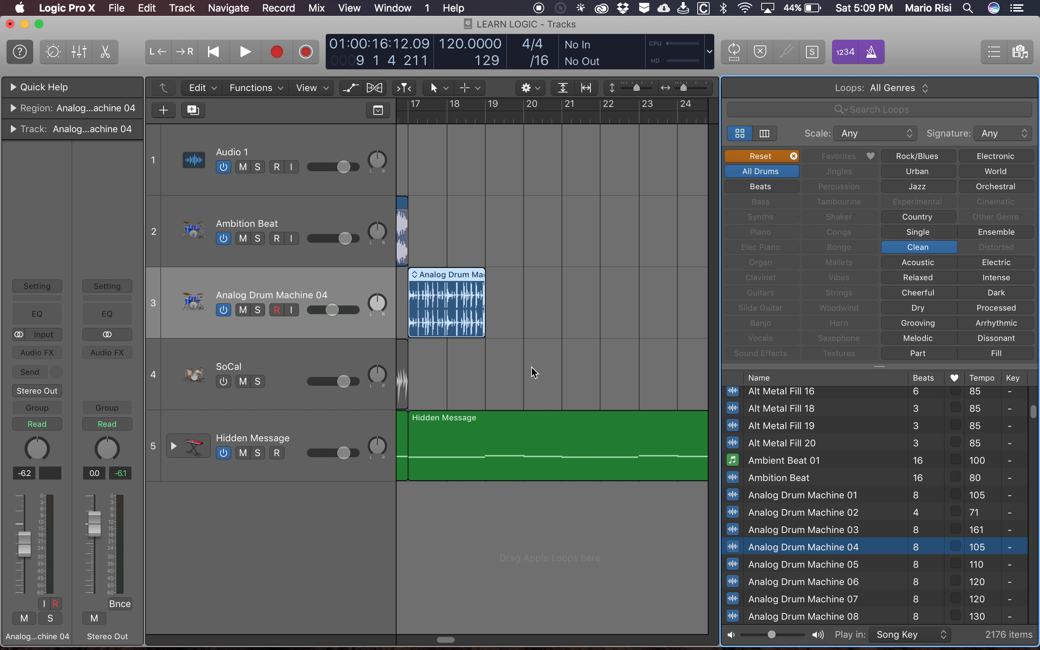
scroll(534, 372, "left", 3)
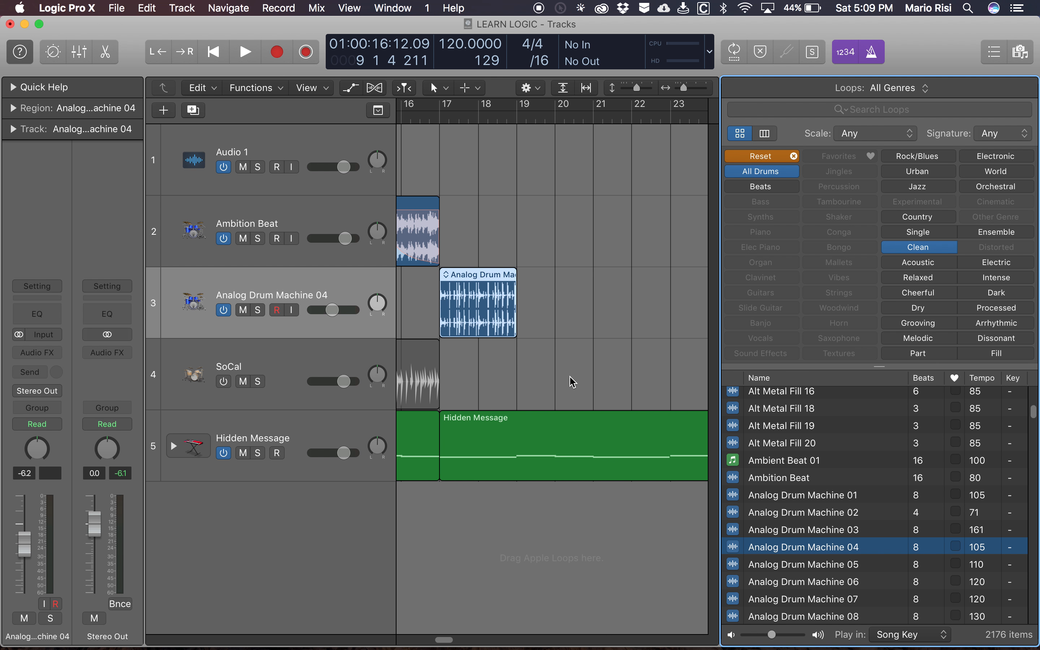
- Close the Loop Browser and repeat the Analog Drum Machine 04 region three times, filling the track up to bar 25
key("o")
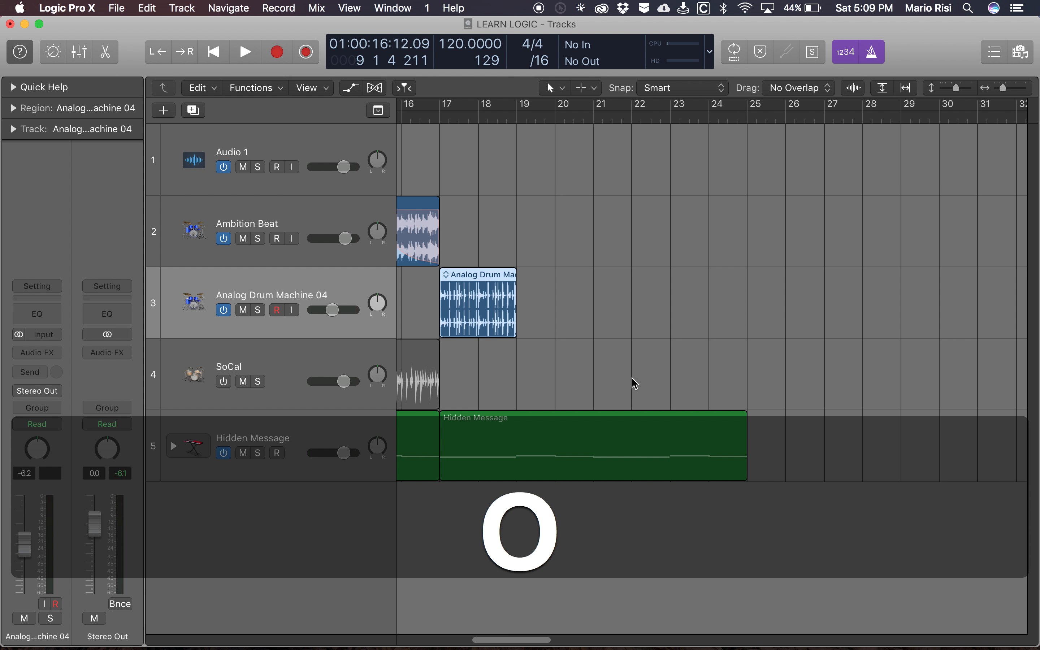
scroll(533, 325, "left", 1)
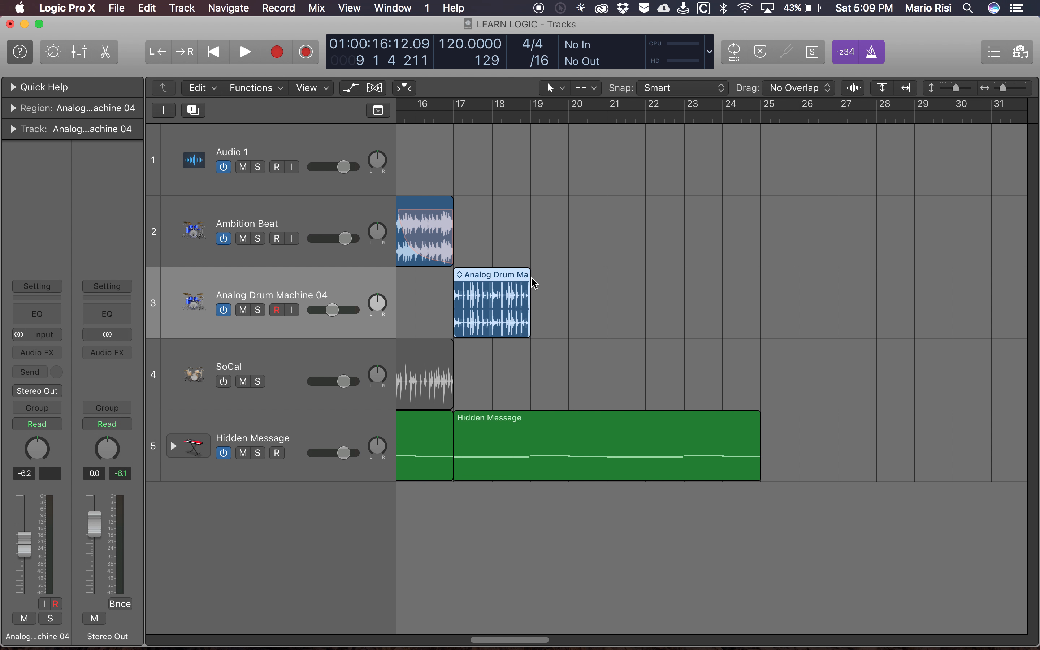
key("super+r")
key("super+r")
key("super+r")
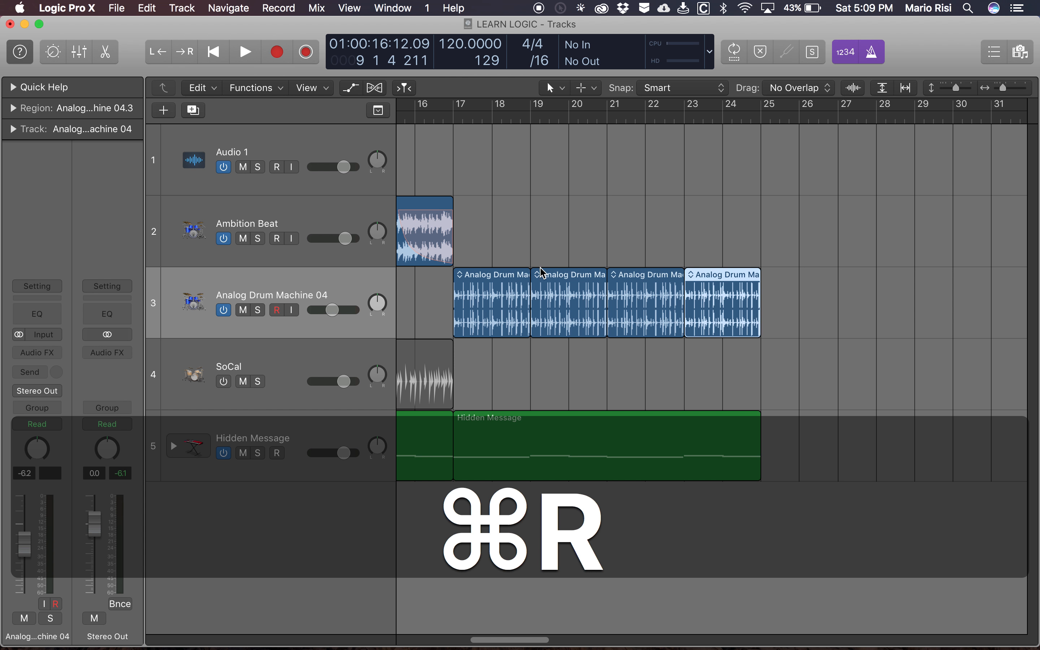
- Return the playhead to the beginning of the project and play it briefly
scroll(562, 232, "left", 5)
scroll(634, 221, "left", 15)
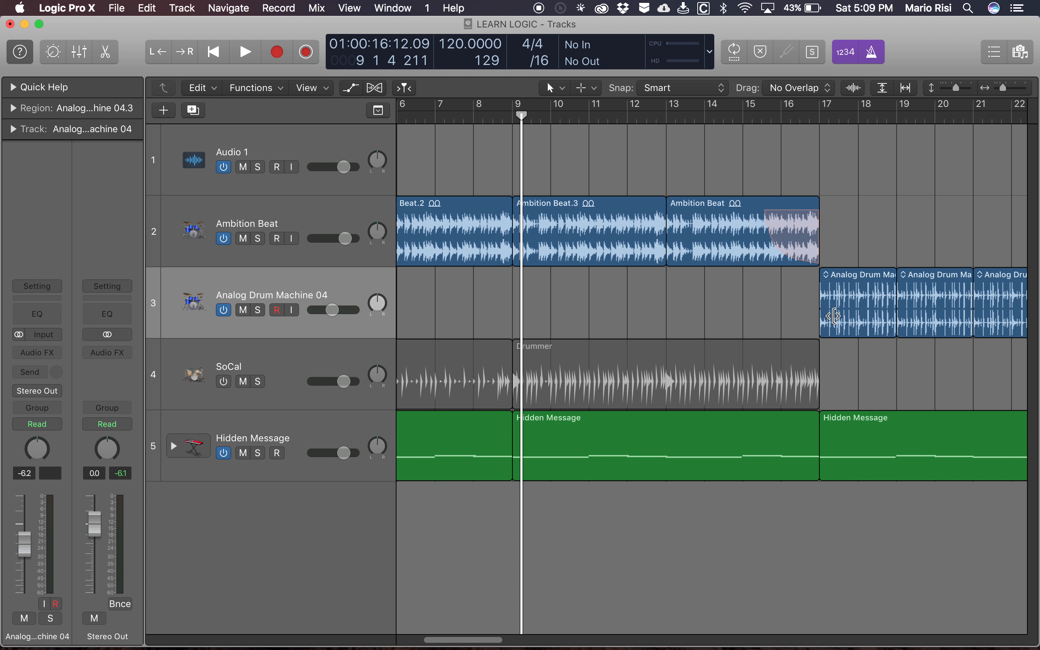
scroll(712, 305, "left", 3)
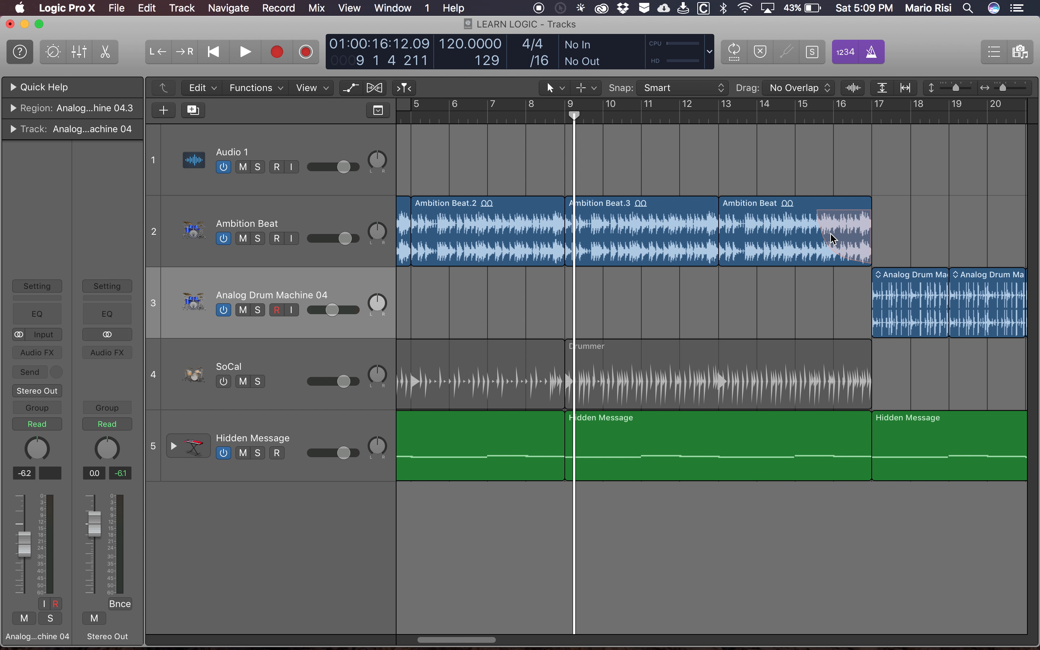
key("shift+z")
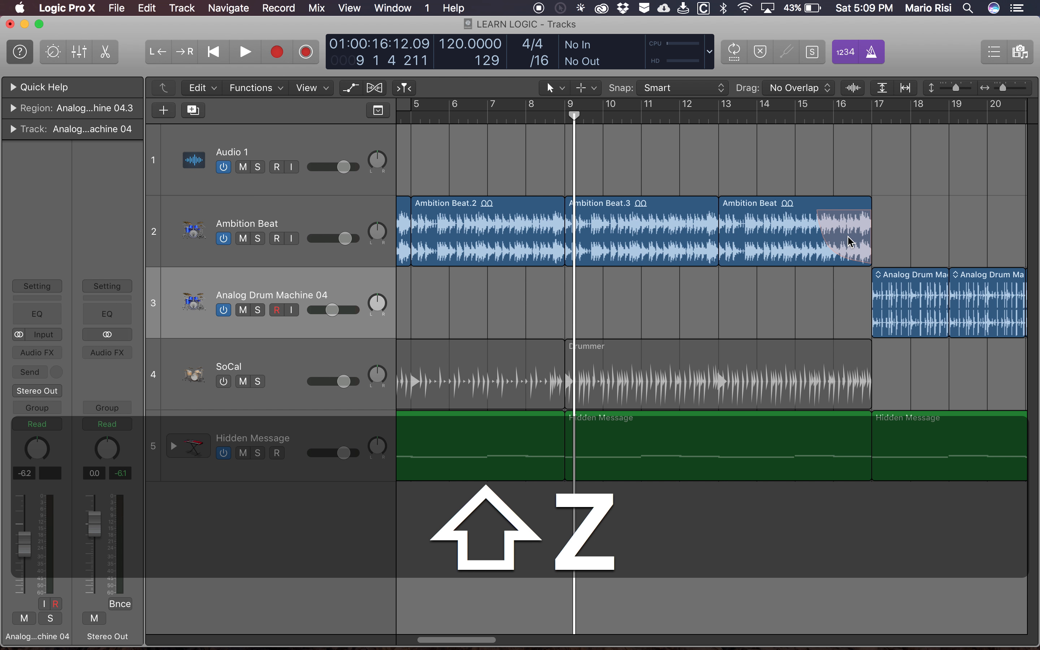
key("Return")
key("space")
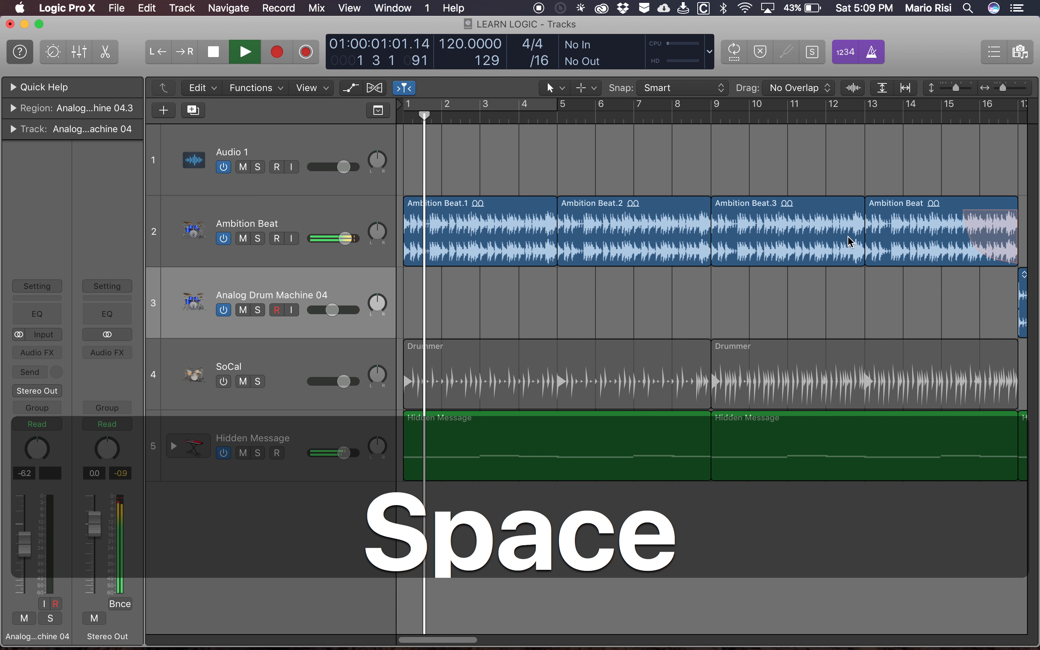
key("space")
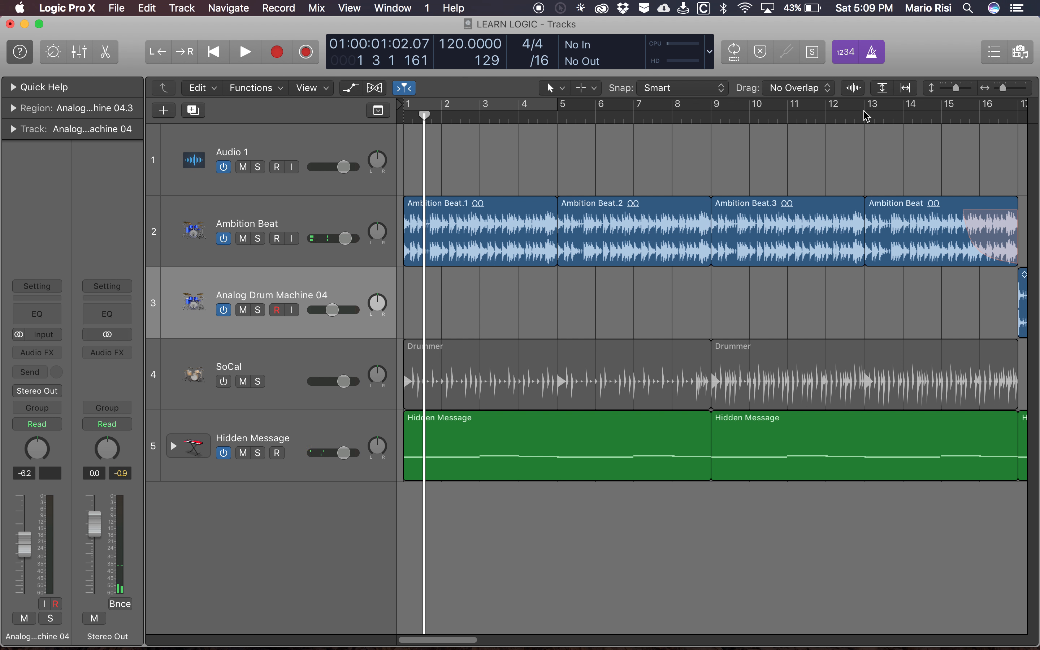
- Move the playhead forward one bar at a time to bar 10
key("period")
key("period")
key("period")
key("period")
key("period")
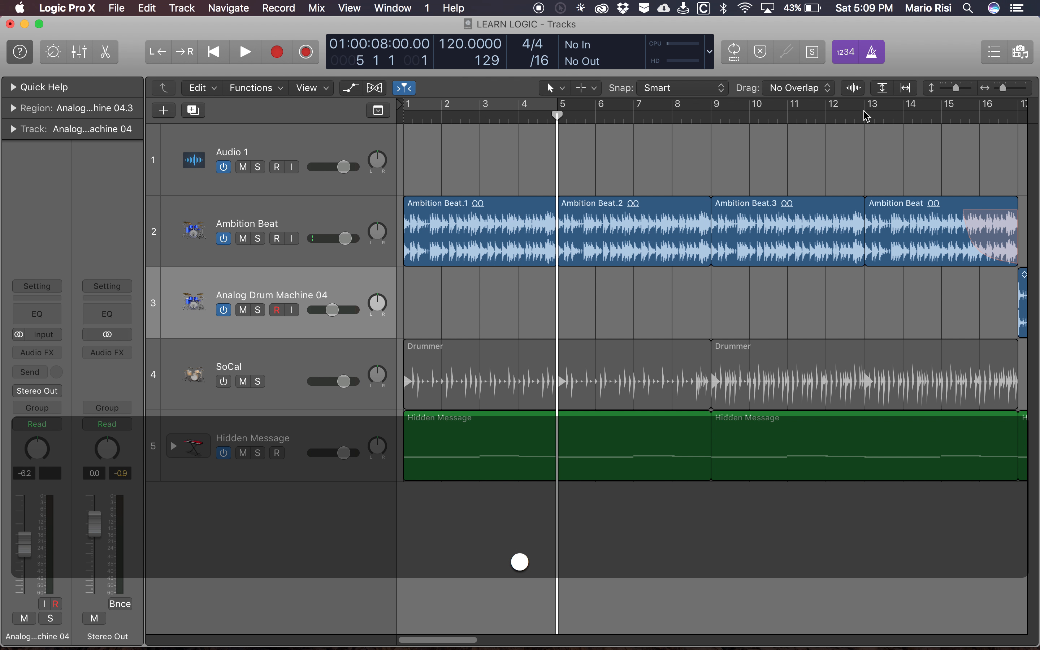
key("period")
key("period")
key("period")
key("period")
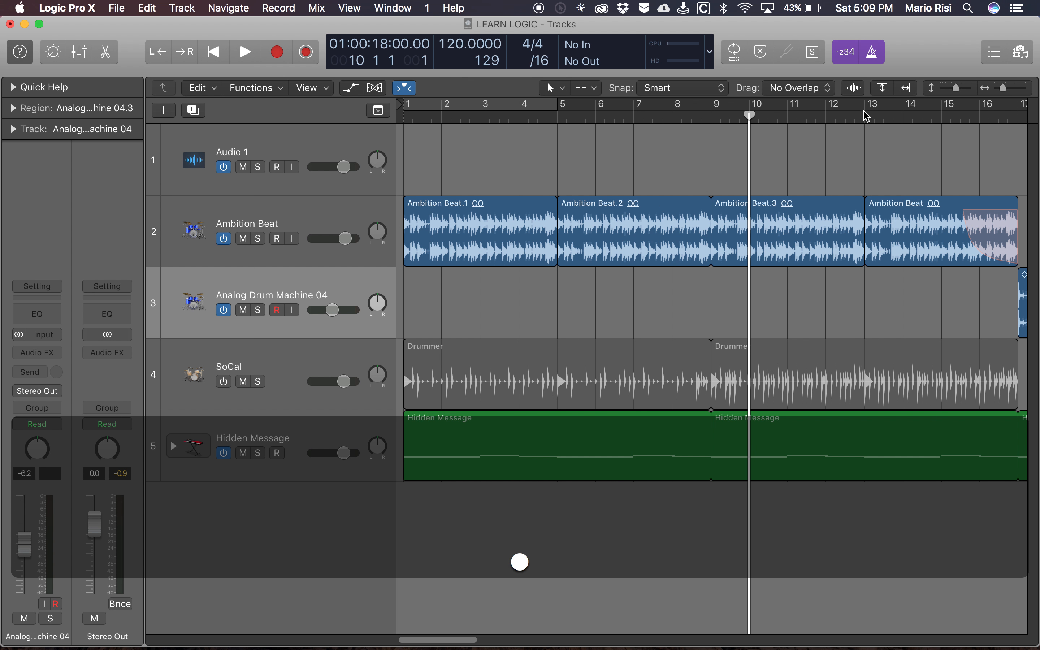
- Step the playhead back and forth by single bars, and play the project from around bar 9 towards the Analog Drum Machine 04 section
key("comma")
key("period")
key("period")
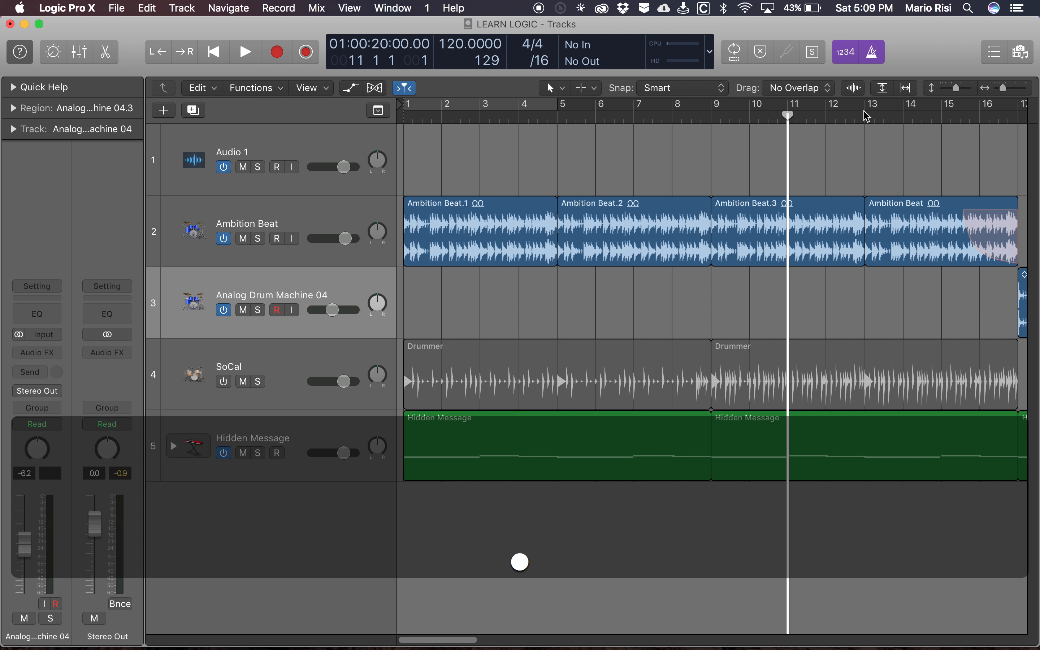
key("period")
key("period")
key("comma")
key("comma")
key("comma")
key("comma")
key("space")
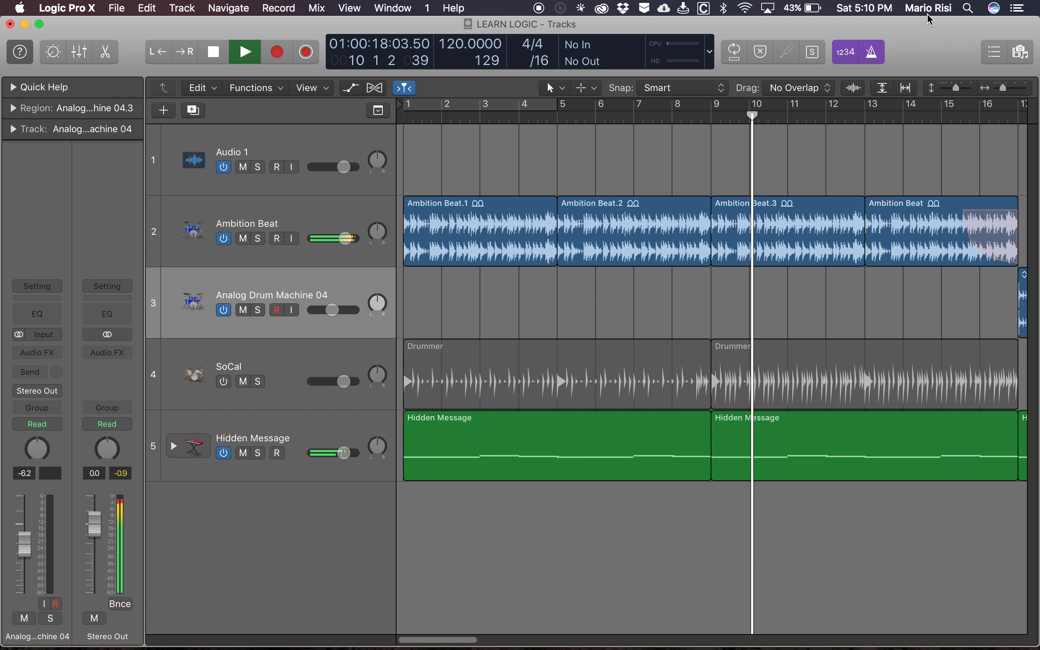
scroll(648, 209, "right", 10)
scroll(649, 207, "left", 1)
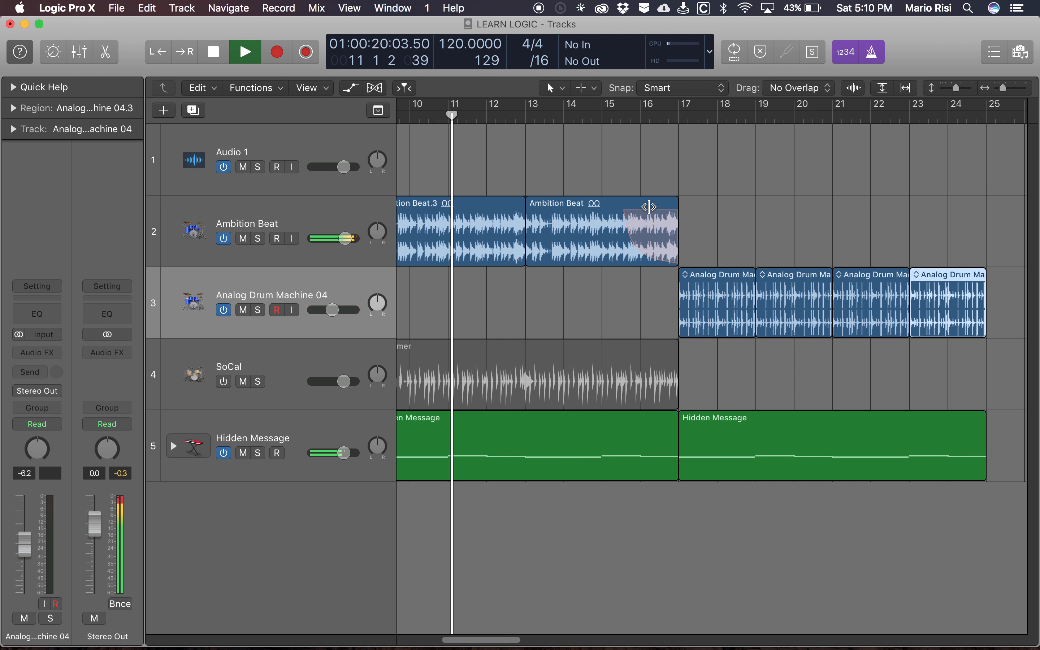
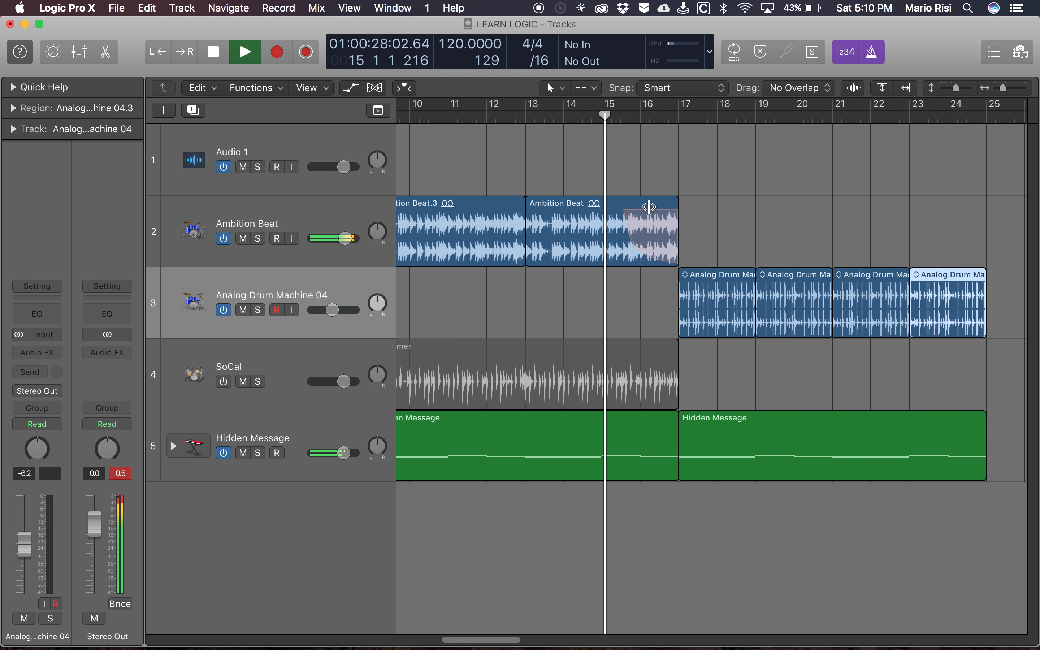
- Turn off the metronome while the project plays, and stop playback in bar 20
key("k")
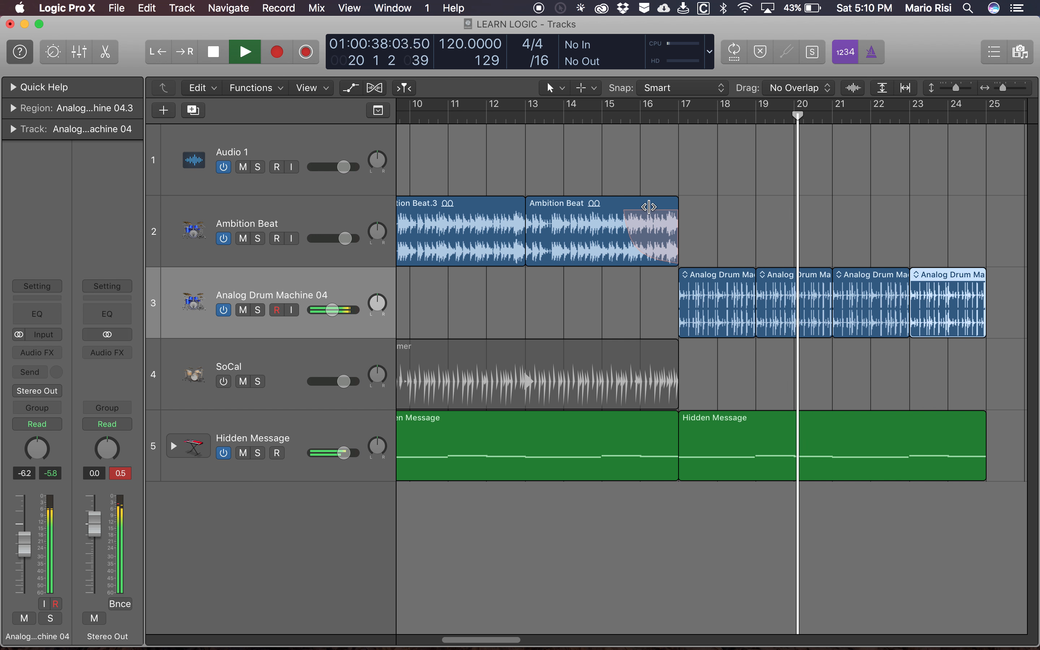
key("space")
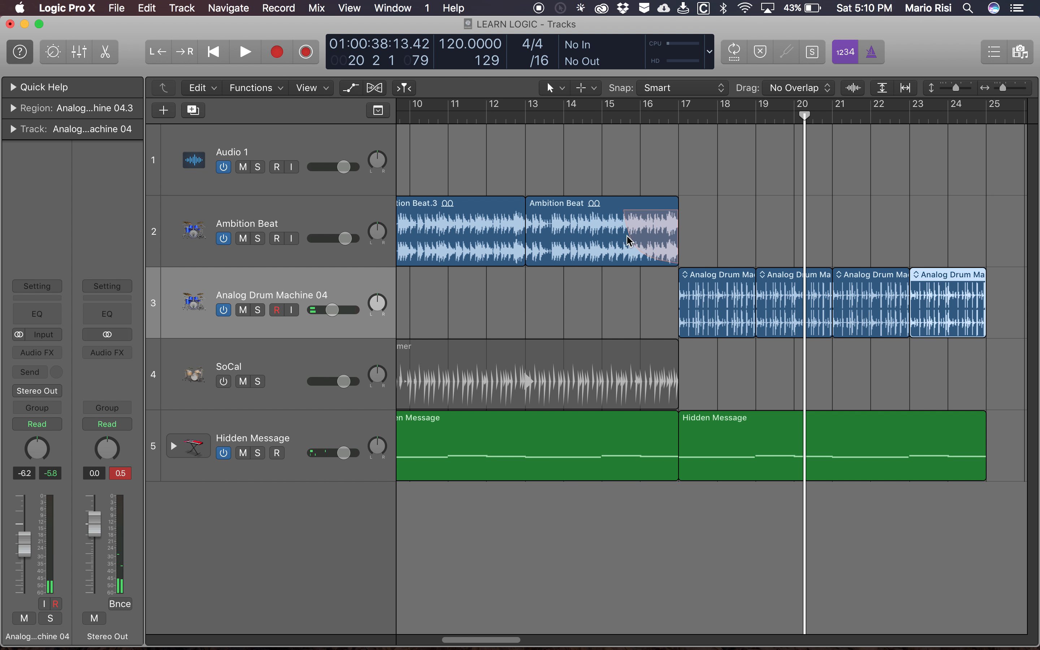
- Shorten the fade-out on the last Ambition Beat region to start around 16 3, and bend its curve outward
key("shift+z")
key("alt")
left_click_drag(633, 167, 741, 274)
scroll(626, 367, "down", 3)
scroll(629, 372, "down", 2)
scroll(629, 373, "left", 5)
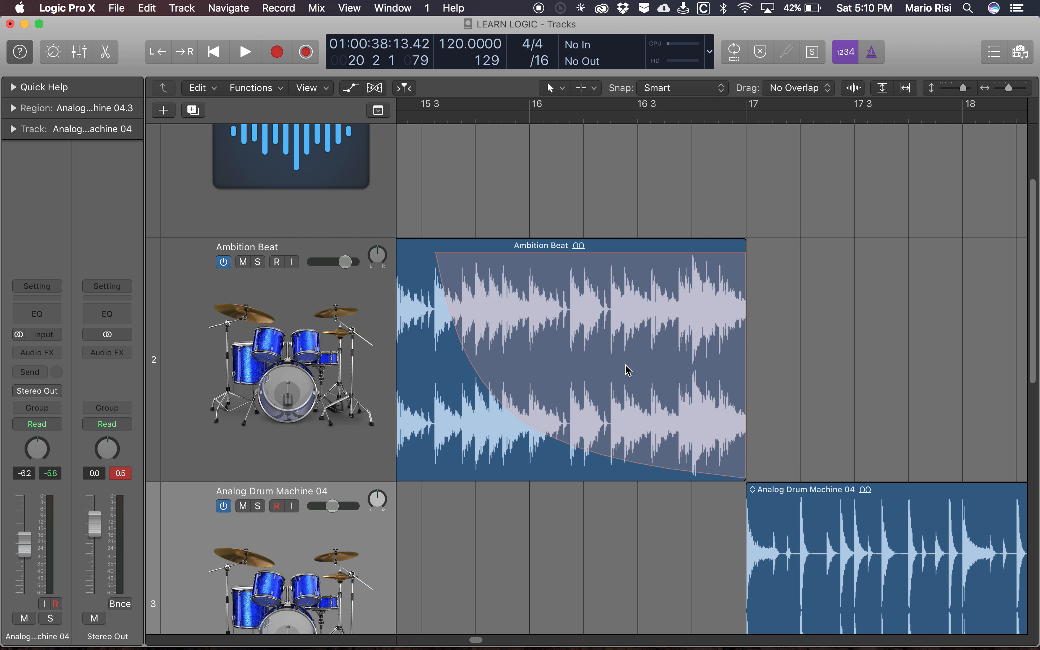
left_click_drag(482, 246, 693, 248)
left_click_drag(712, 301, 772, 296)
- Play from around 15 3 through the transition between Ambition Beat and Analog Drum Machine 04, stopping in bar 17
left_click(481, 115)
key("space")
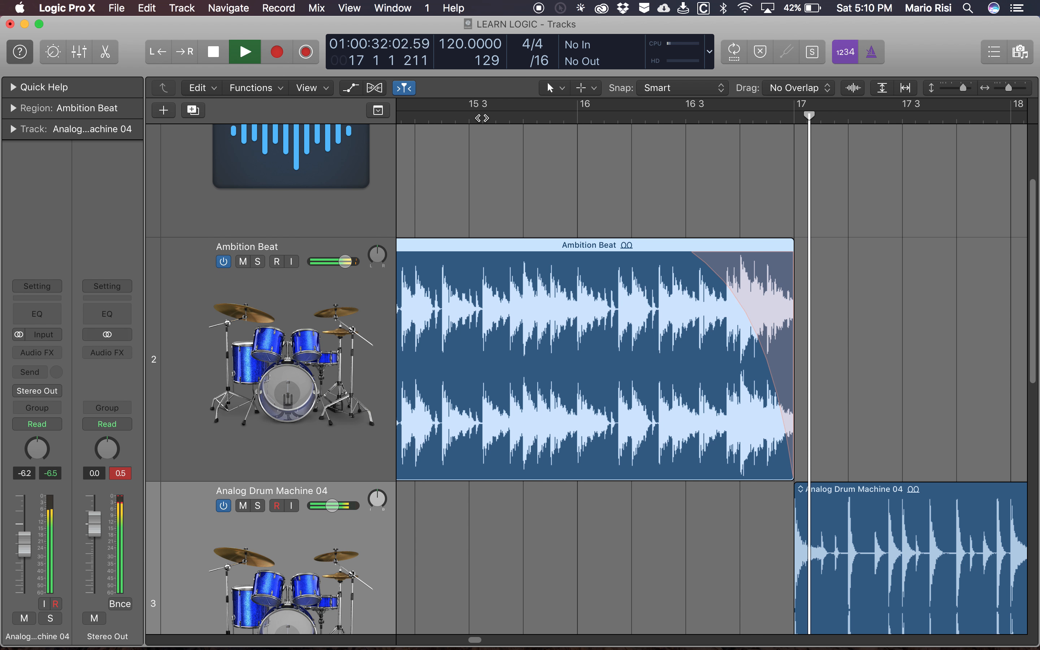
key("space")
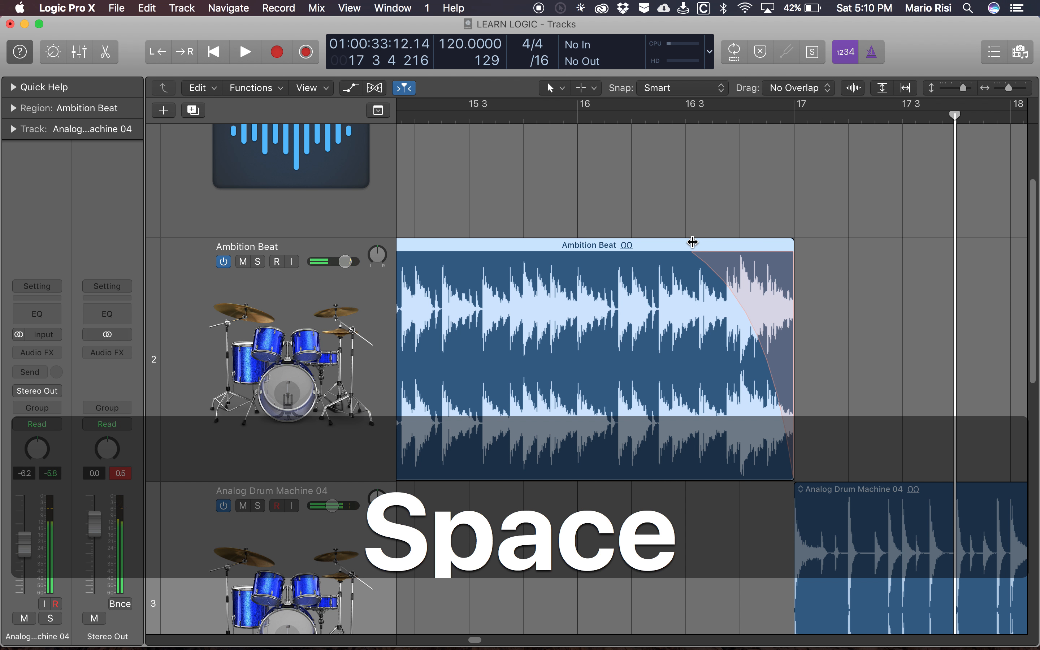
- Shorten the last Ambition Beat fade-out to start just before 16 4, and play the transition into bar 17
left_click_drag(693, 245, 748, 275)
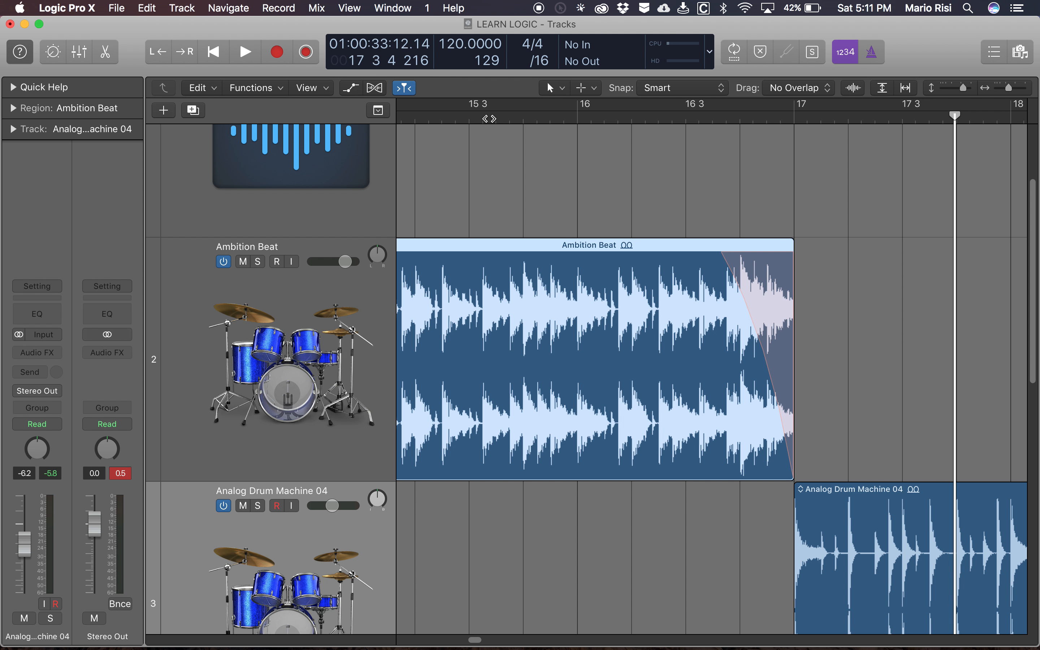
key("alt+space")
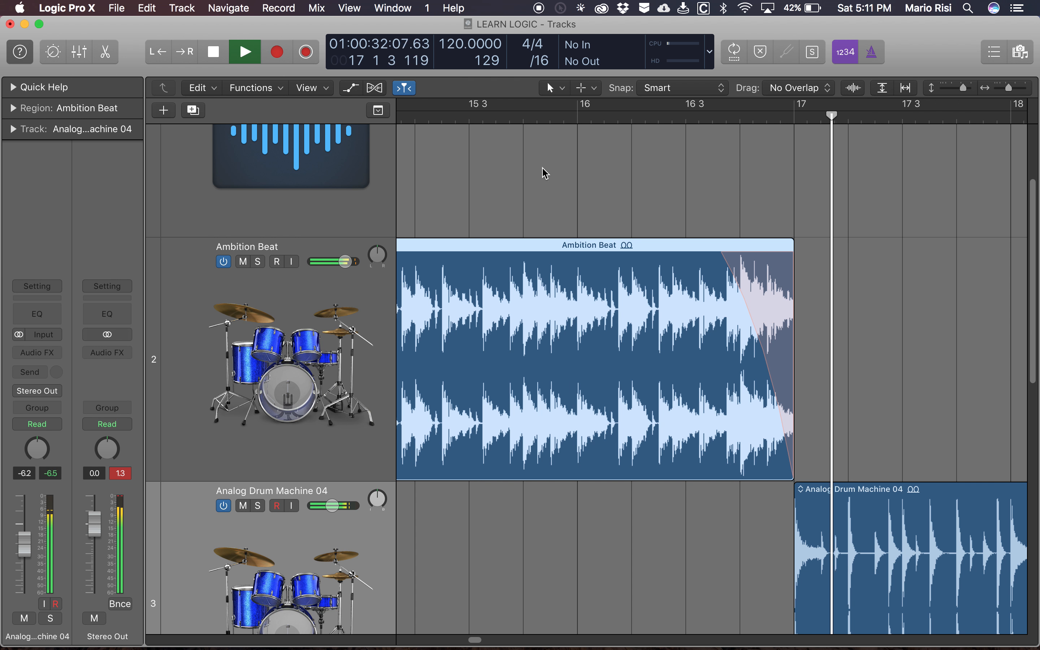
key("space")
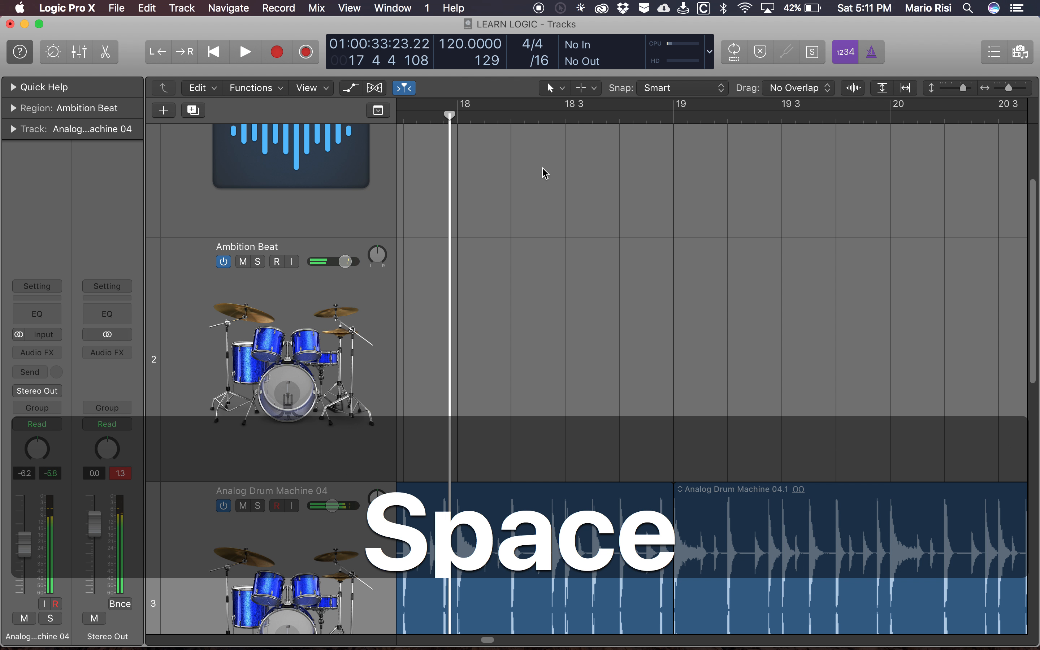
- Tighten the Ambition Beat fade-out to start at about 16 4 with an inward-bending curve, and audition the transition
scroll(545, 173, "left", 10)
scroll(545, 173, "left", 1)
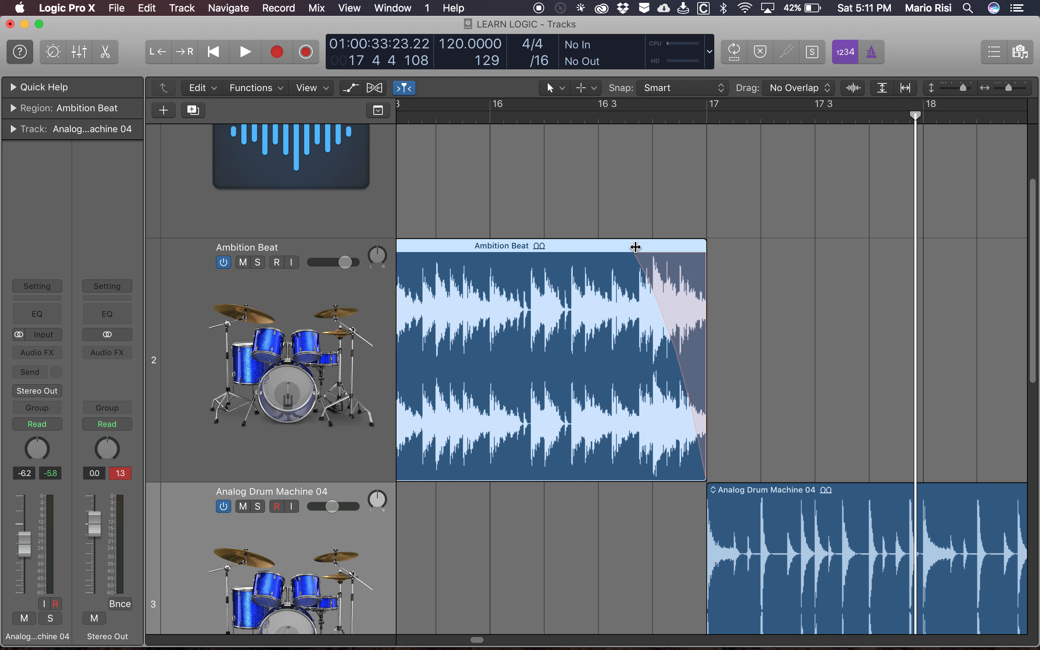
left_click_drag(670, 277, 652, 249)
key("alt+space")
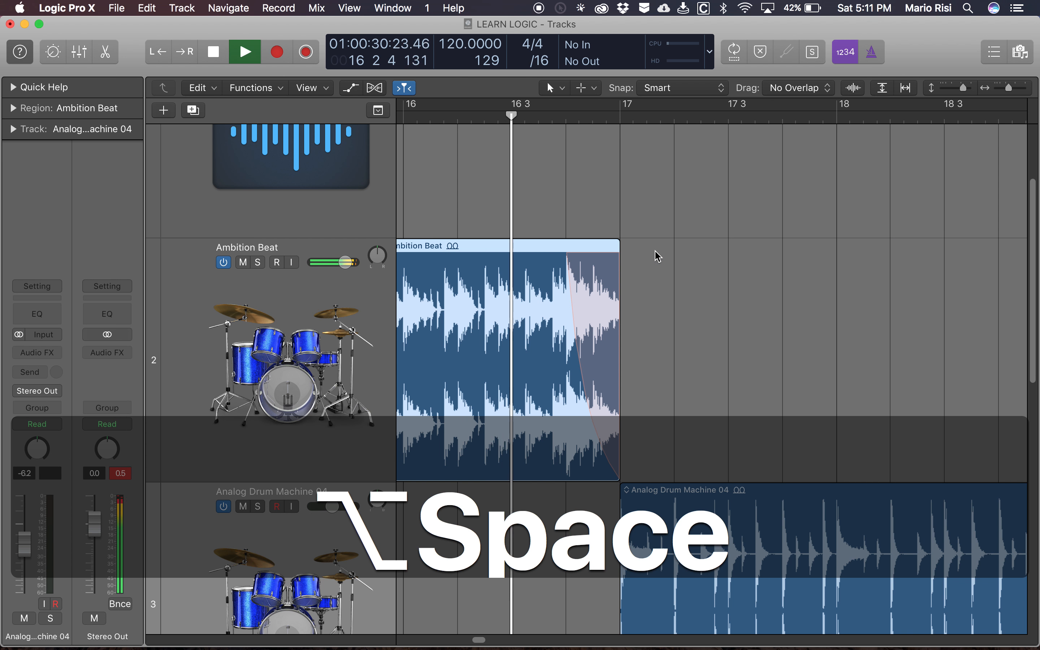
key("space")
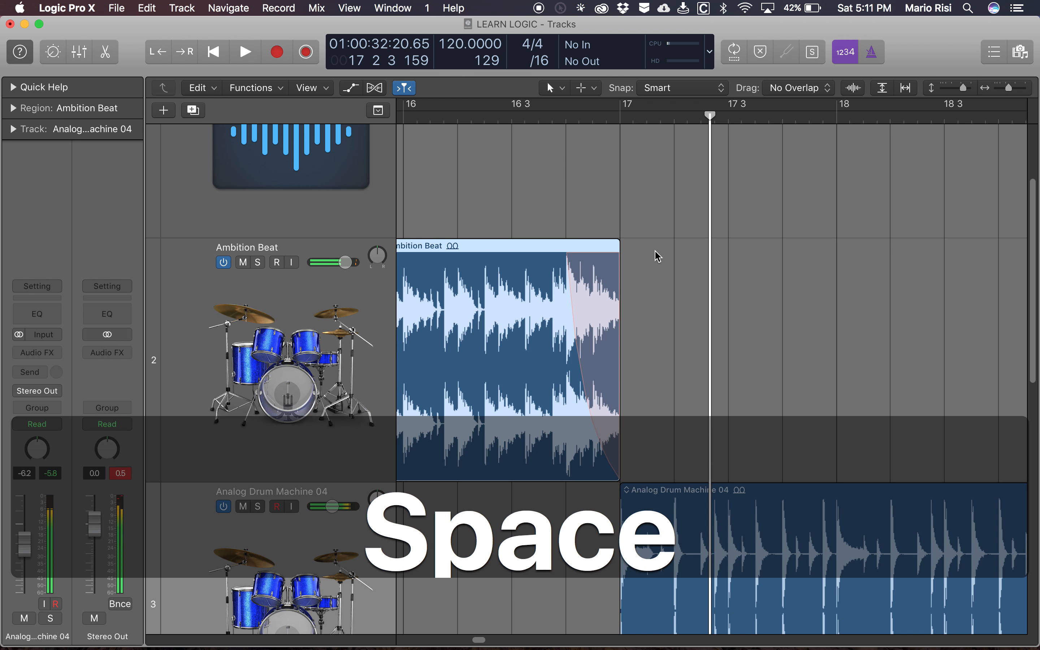
- Deselect all regions, fit the whole arrangement in view and review its tracks from bar 1 past bar 25
key("d")
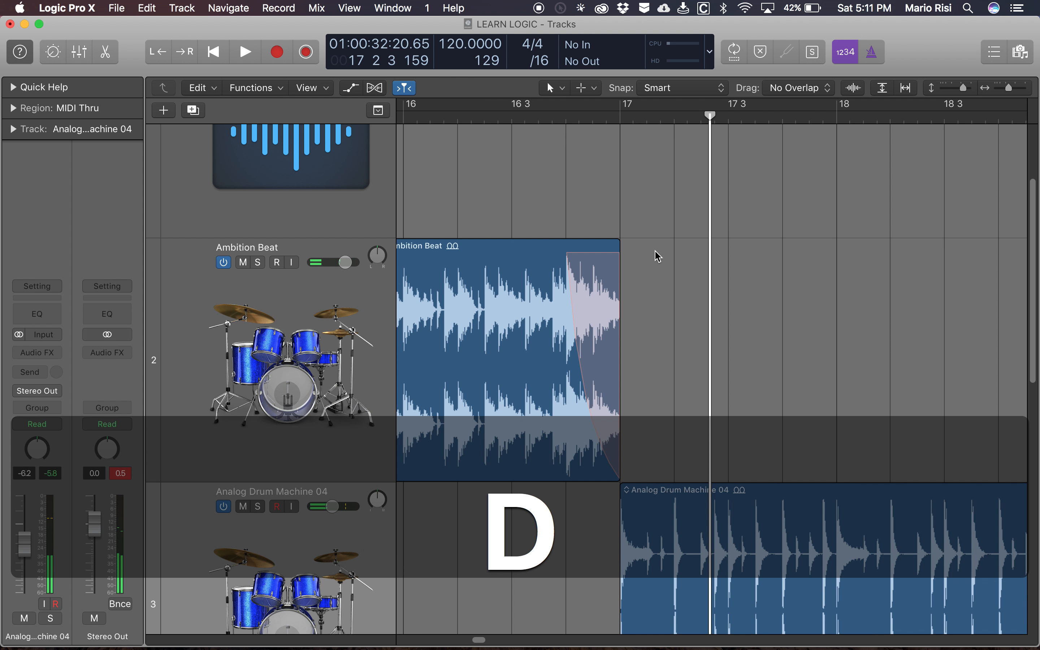
key("z")
scroll(794, 243, "right", 2)
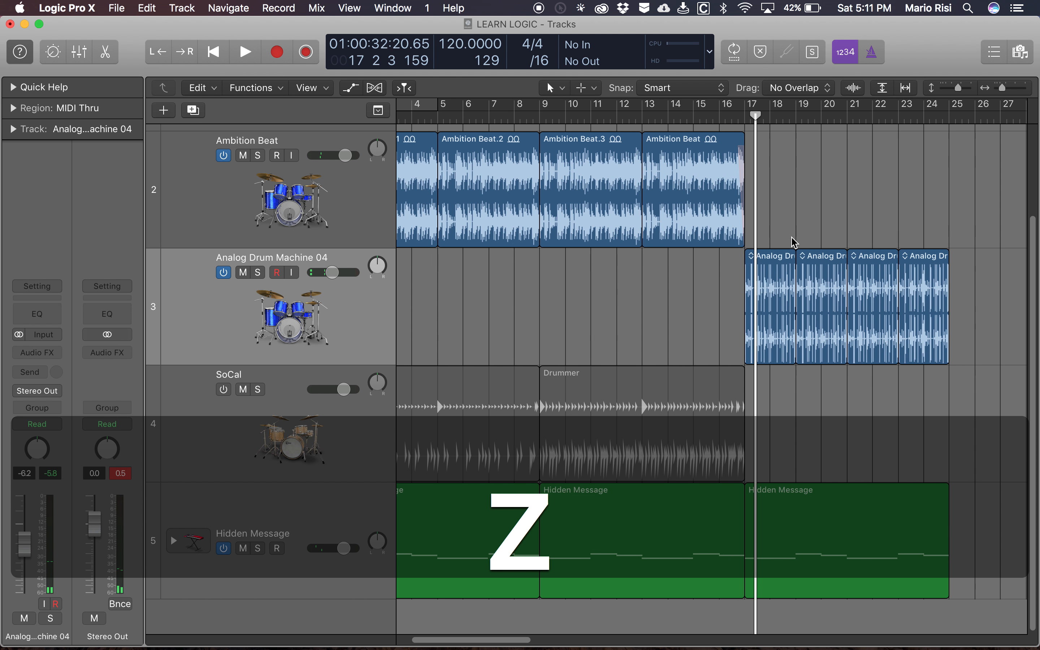
scroll(764, 408, "right", 3)
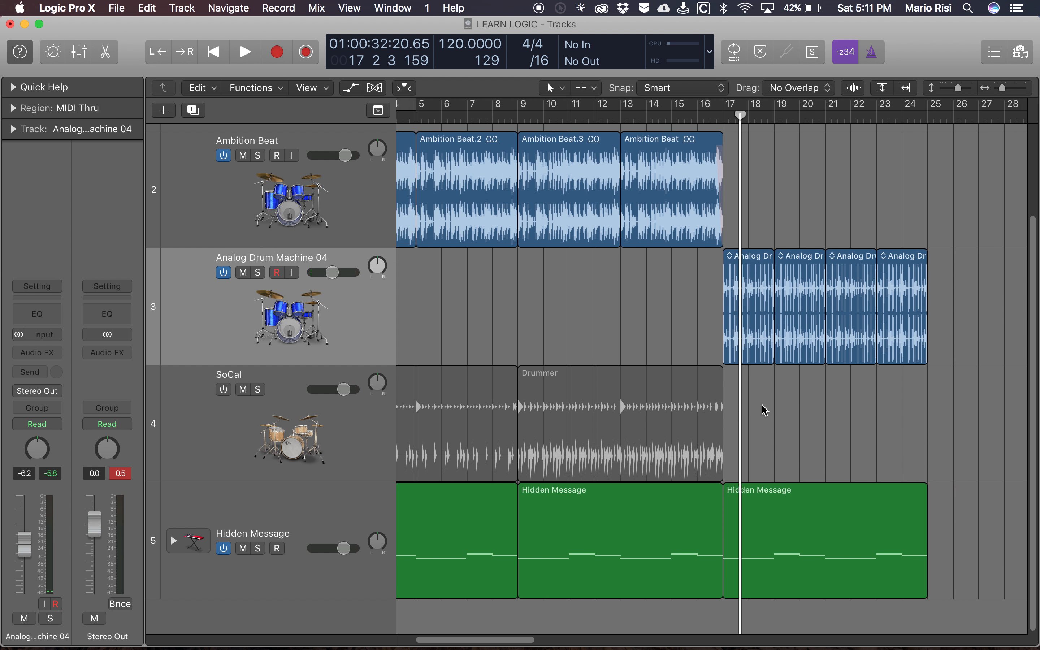
scroll(766, 410, "left", 4)
scroll(765, 410, "up", 4)
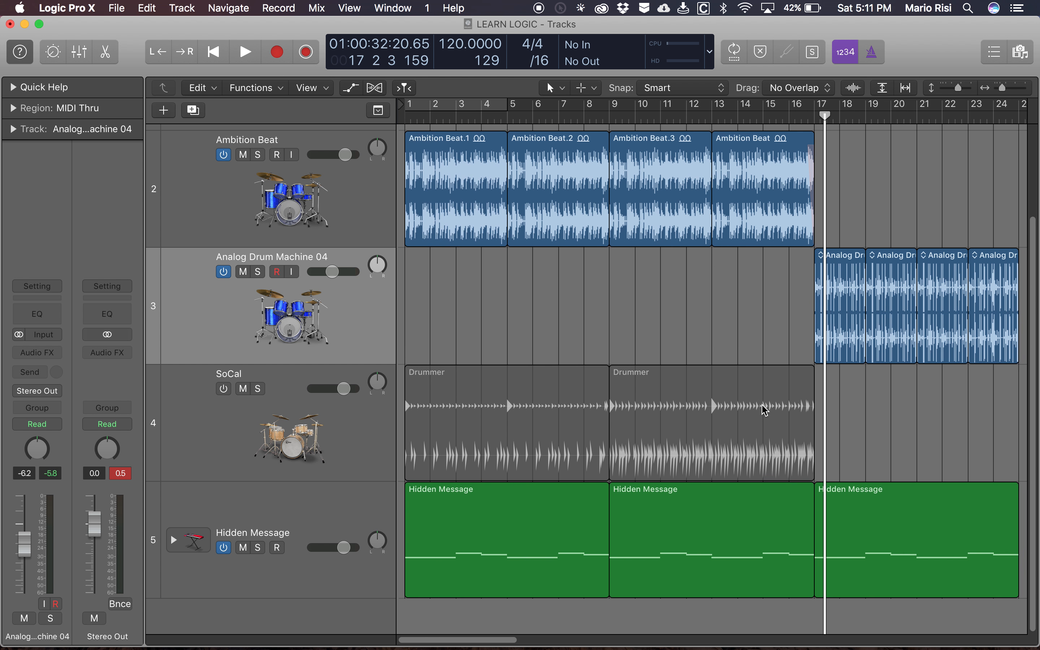
scroll(766, 410, "up", 2)
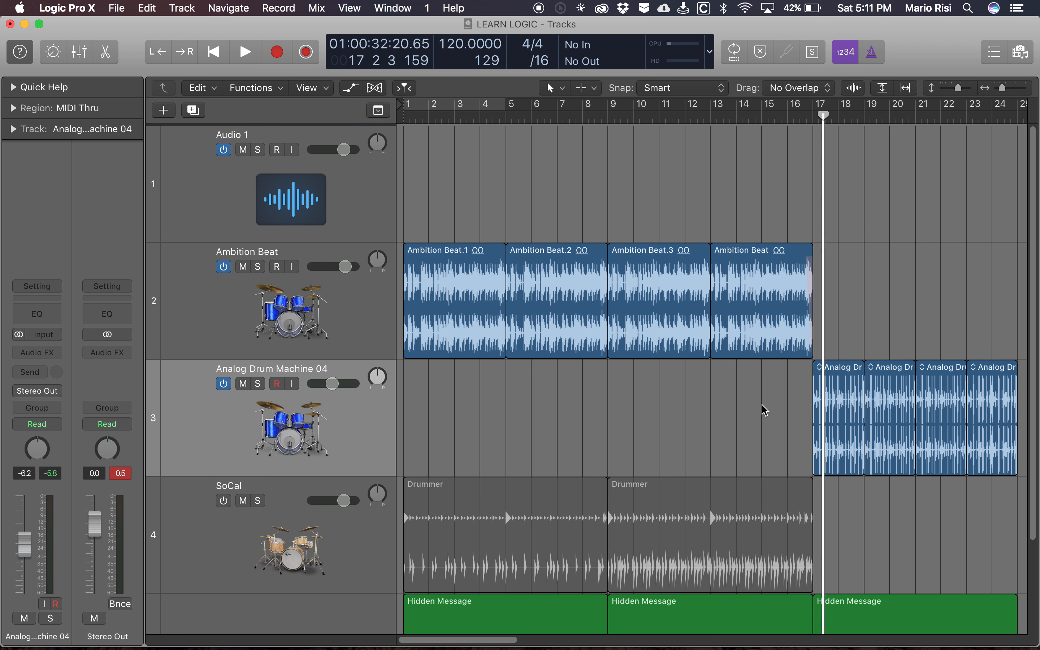
scroll(656, 431, "down", 4)
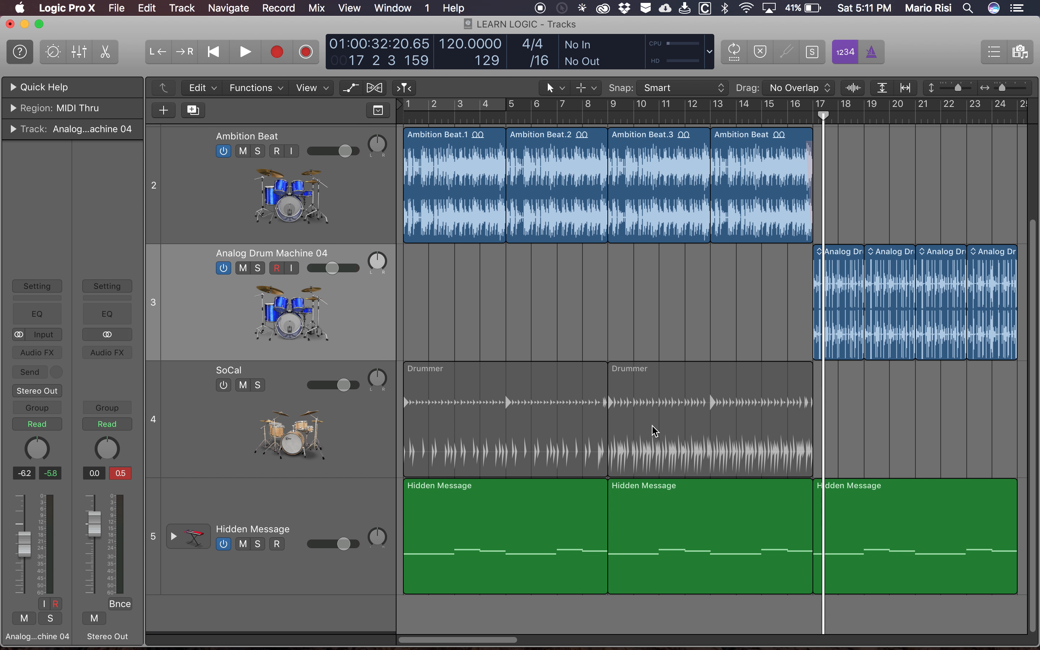
scroll(655, 431, "right", 10)
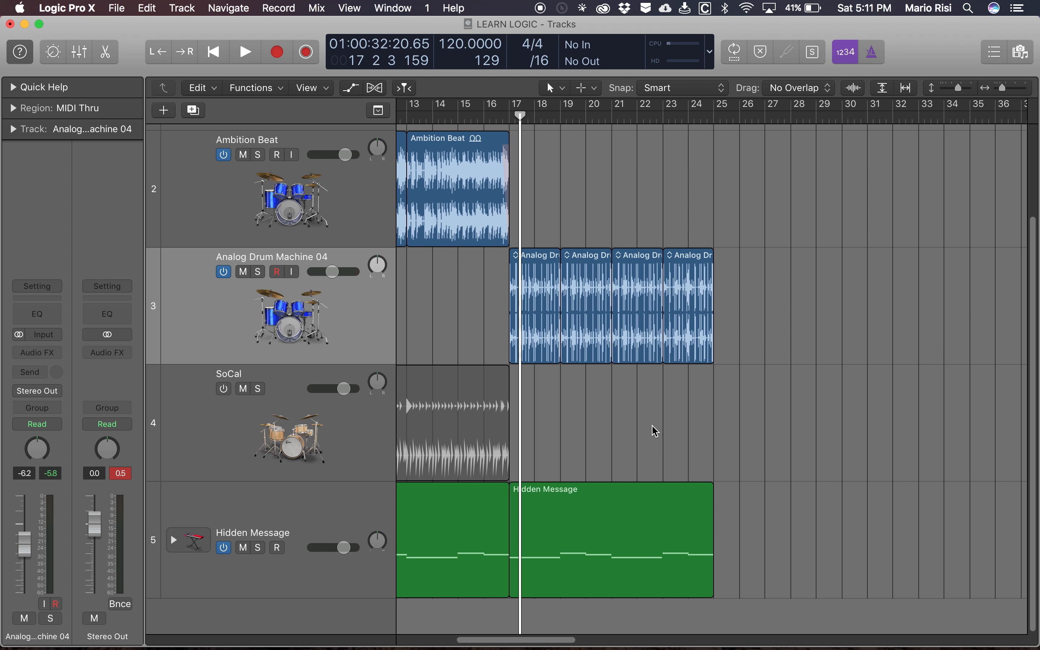
scroll(655, 431, "left", 10)
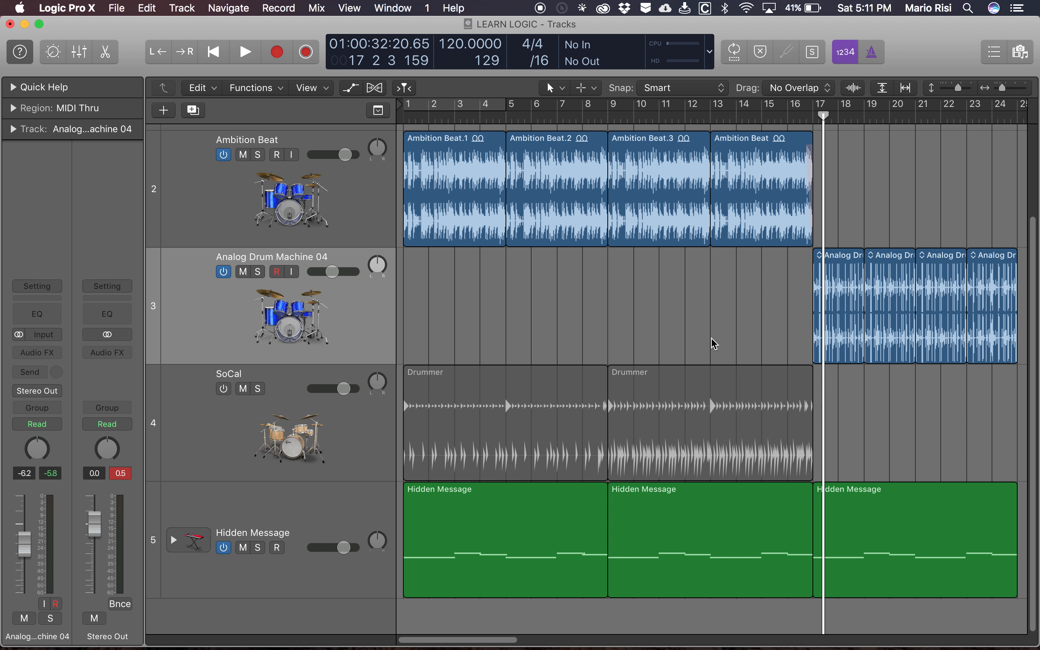
- Open and close the Library, the Loop Browser and the region editor in turn
key("y")
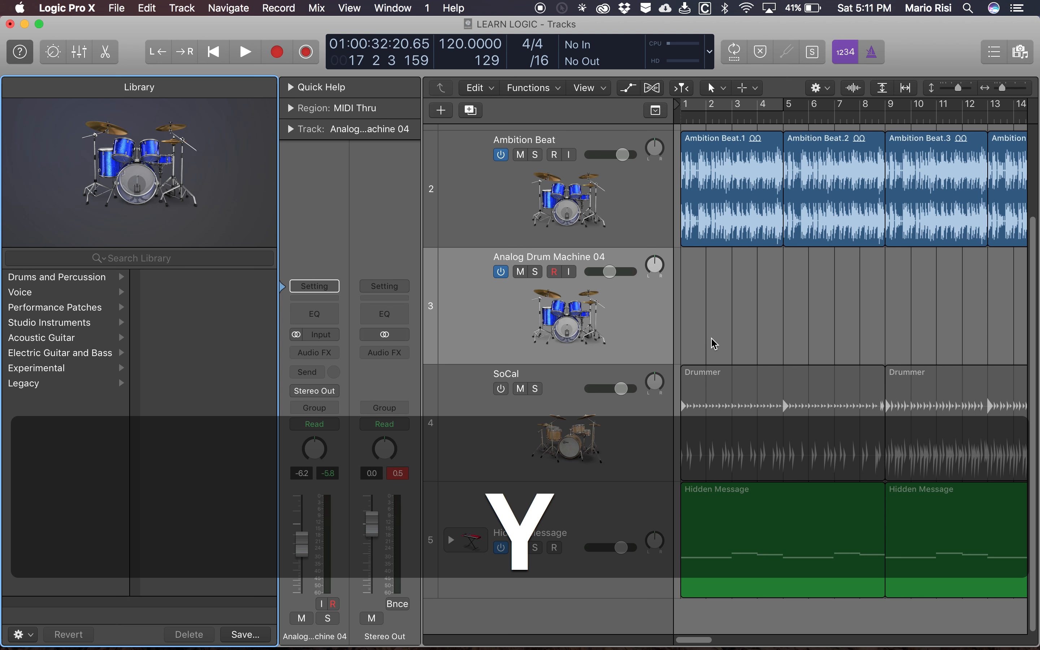
key("y")
key("o")
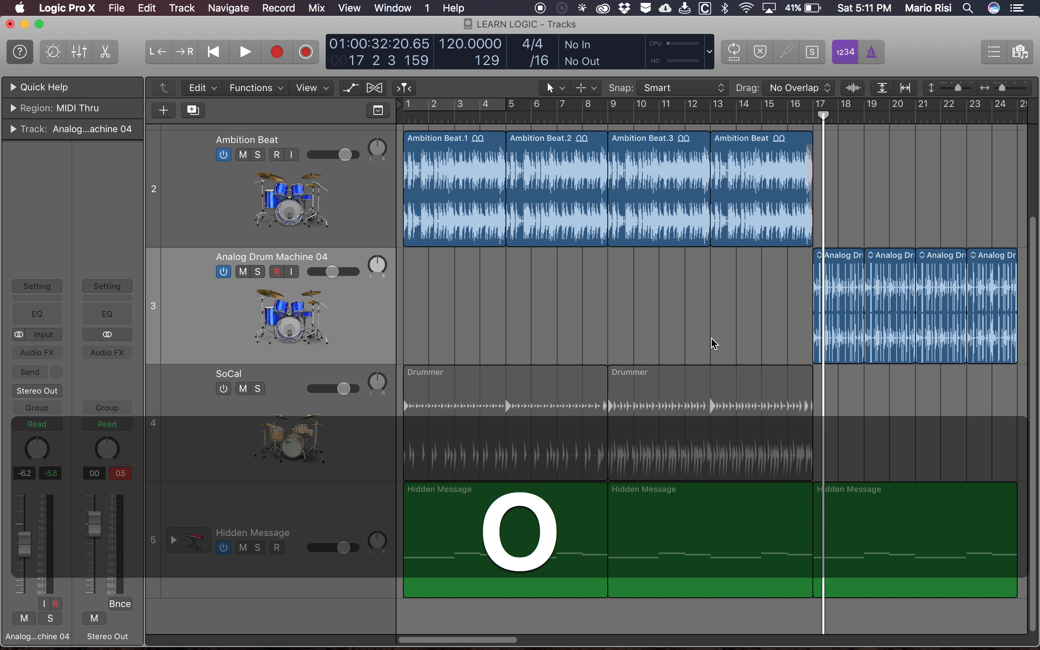
key("o")
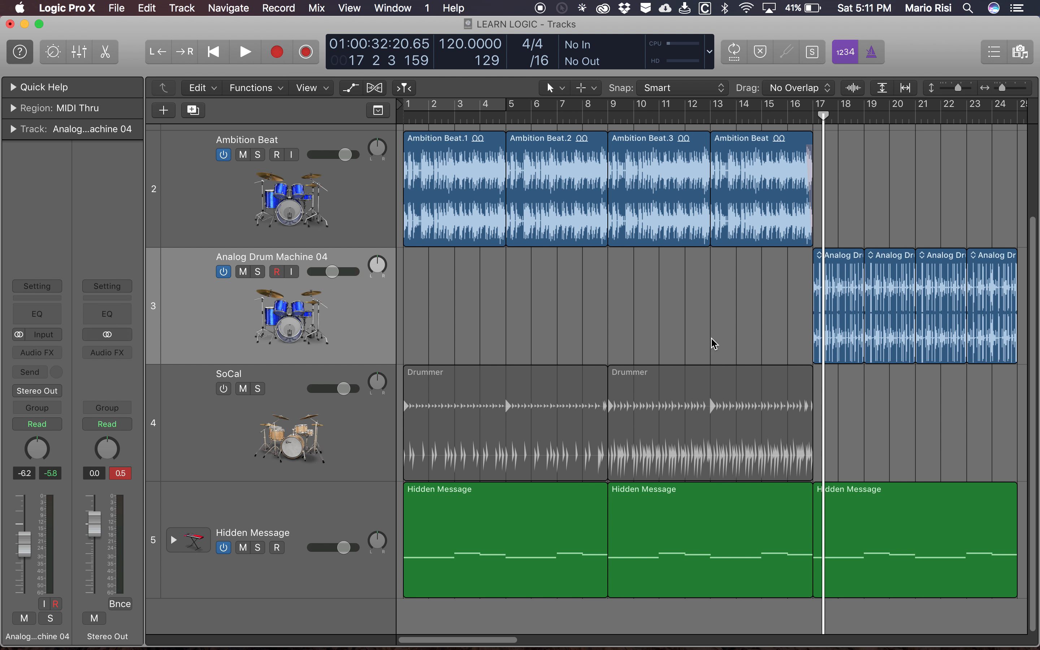
key("e")
key("e")
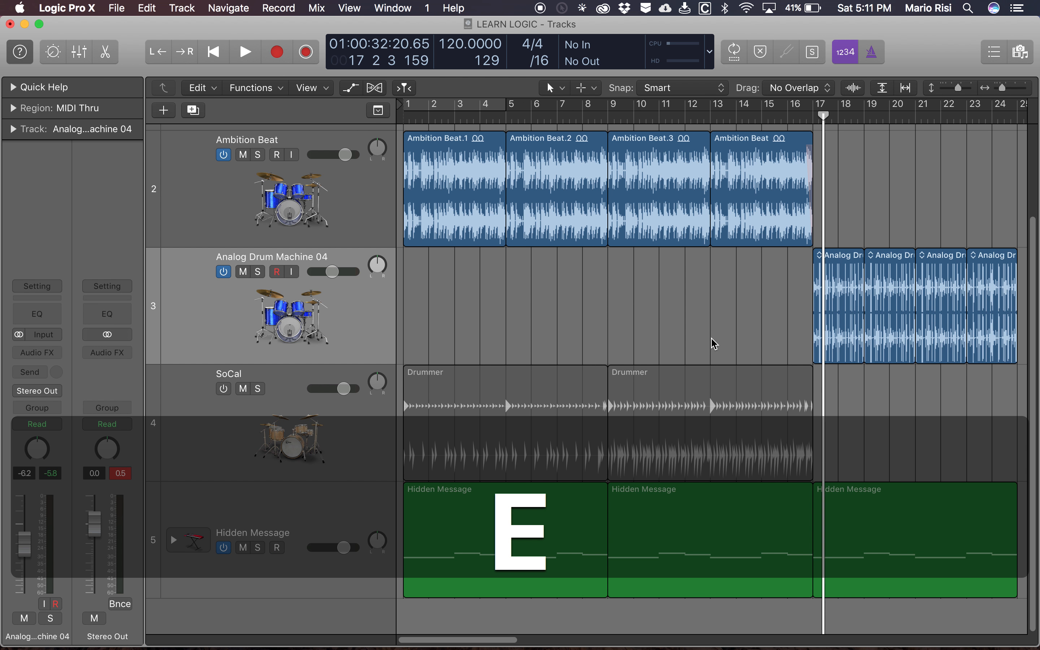
- Select the Hidden Message region that starts at bar 9, and move the playhead back to bar 16
left_click(694, 532)
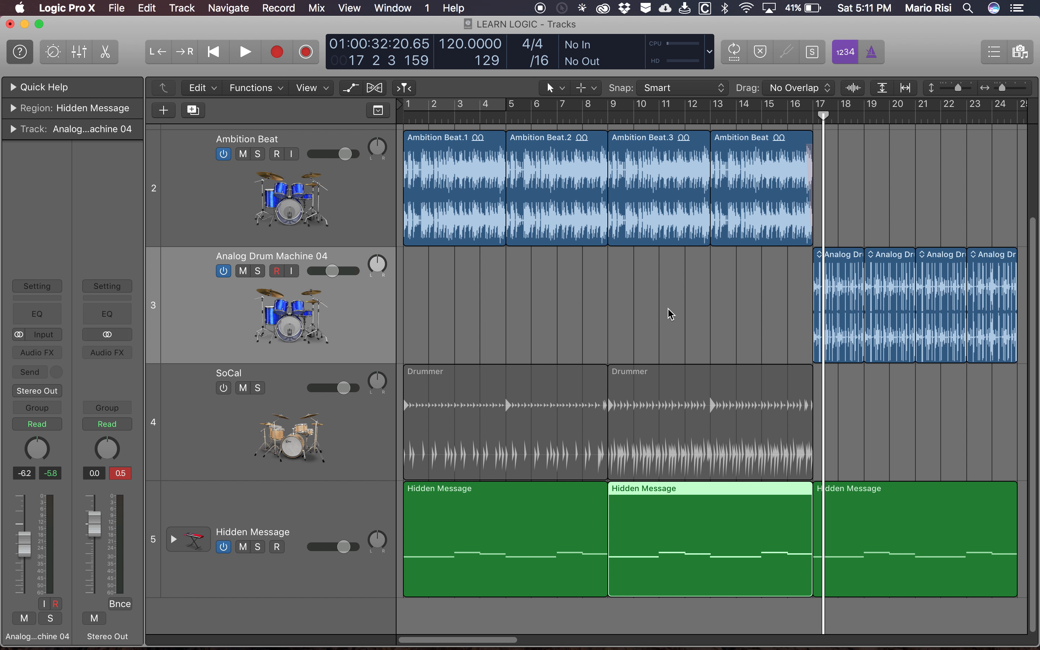
scroll(672, 314, "right", 10)
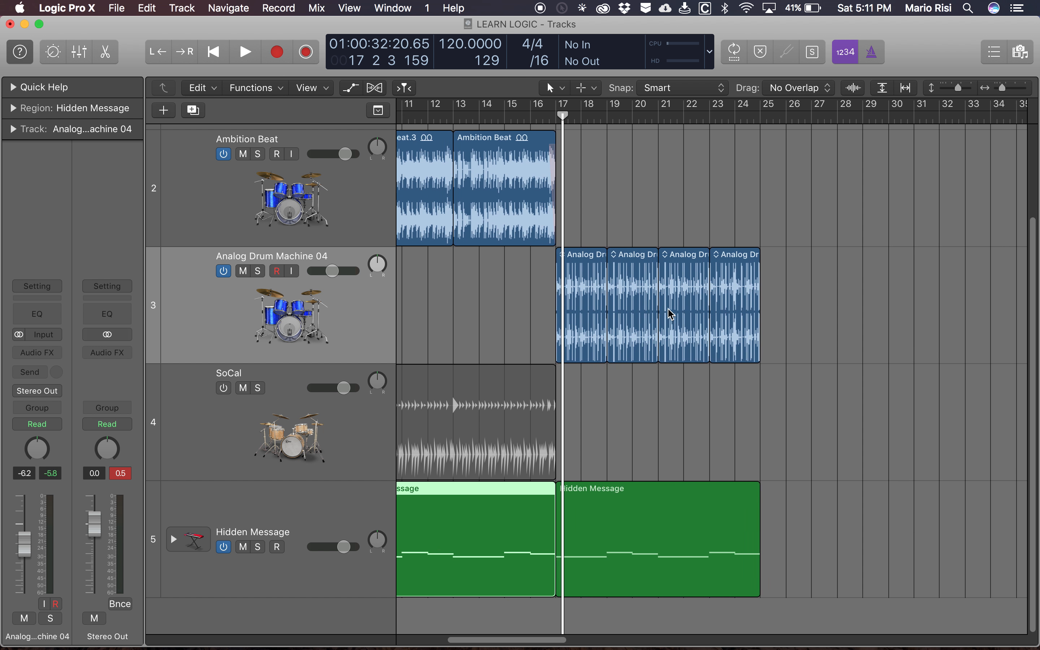
scroll(497, 321, "left", 10)
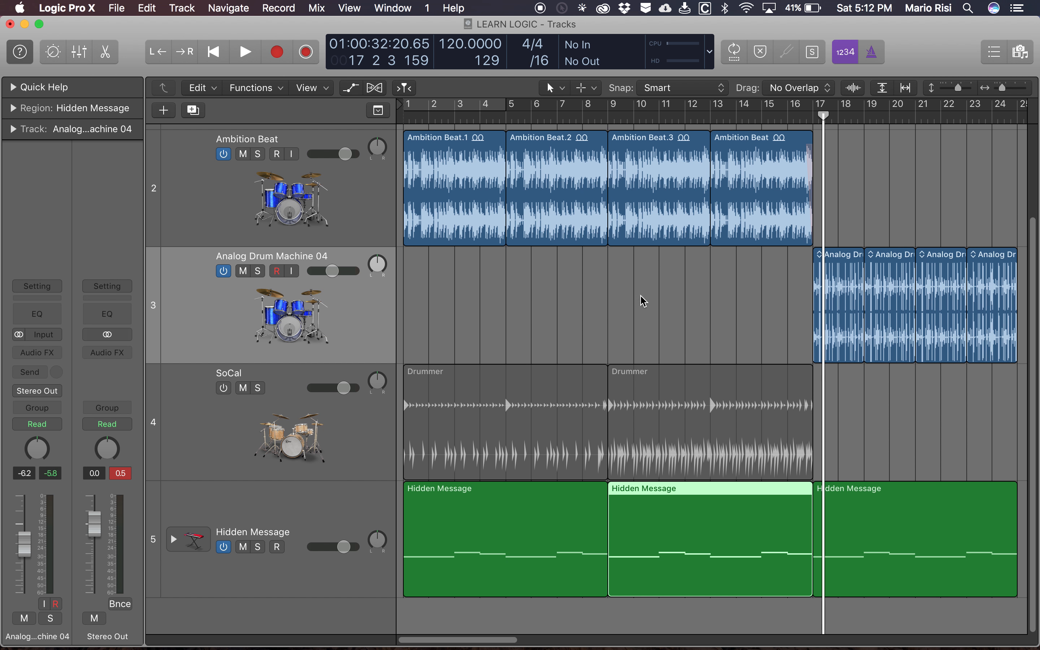
scroll(782, 379, "right", 7)
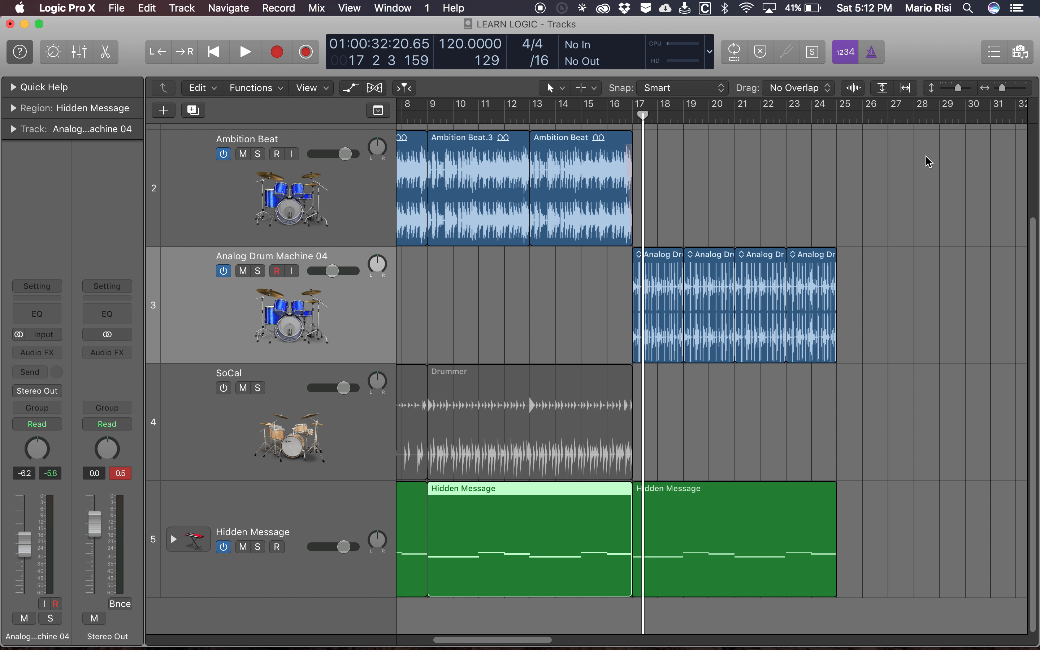
scroll(736, 435, "right", 4)
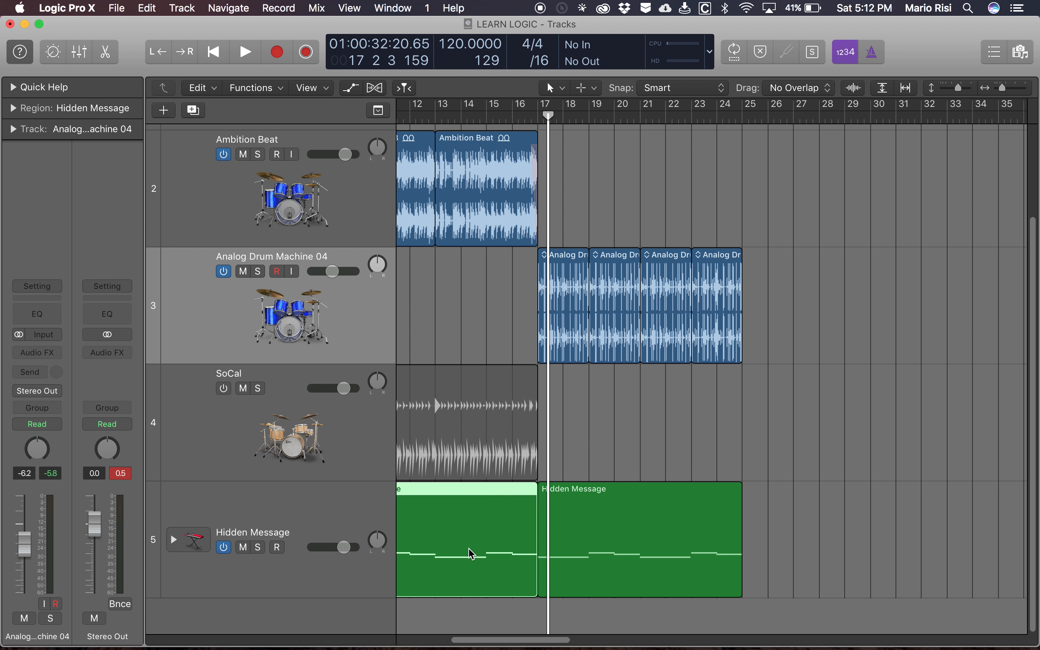
scroll(629, 381, "left", 2)
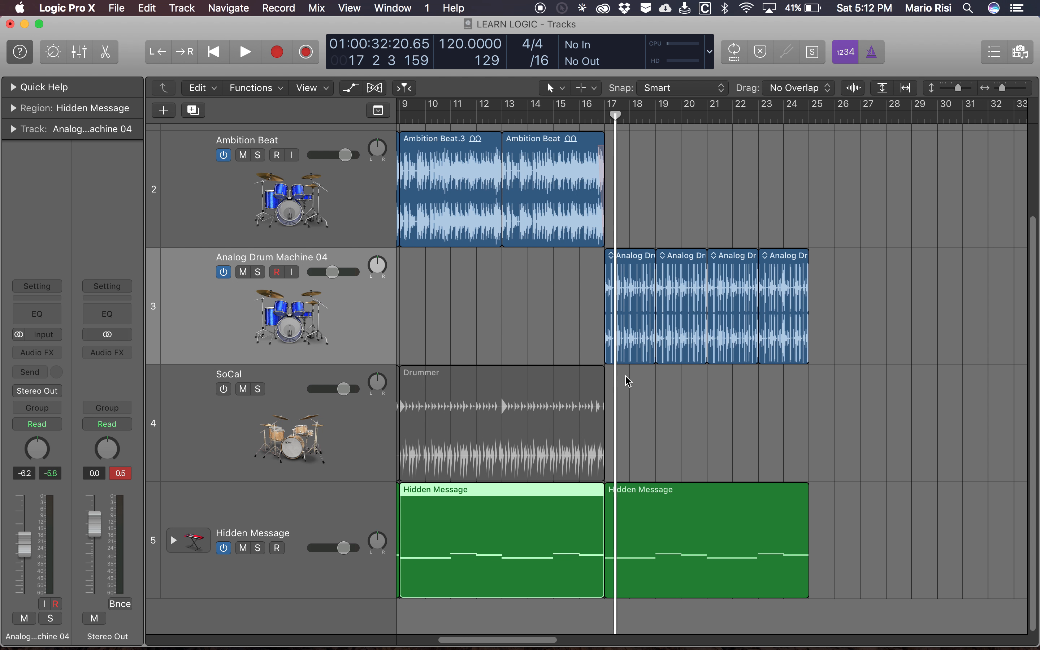
key("comma")
key("comma")
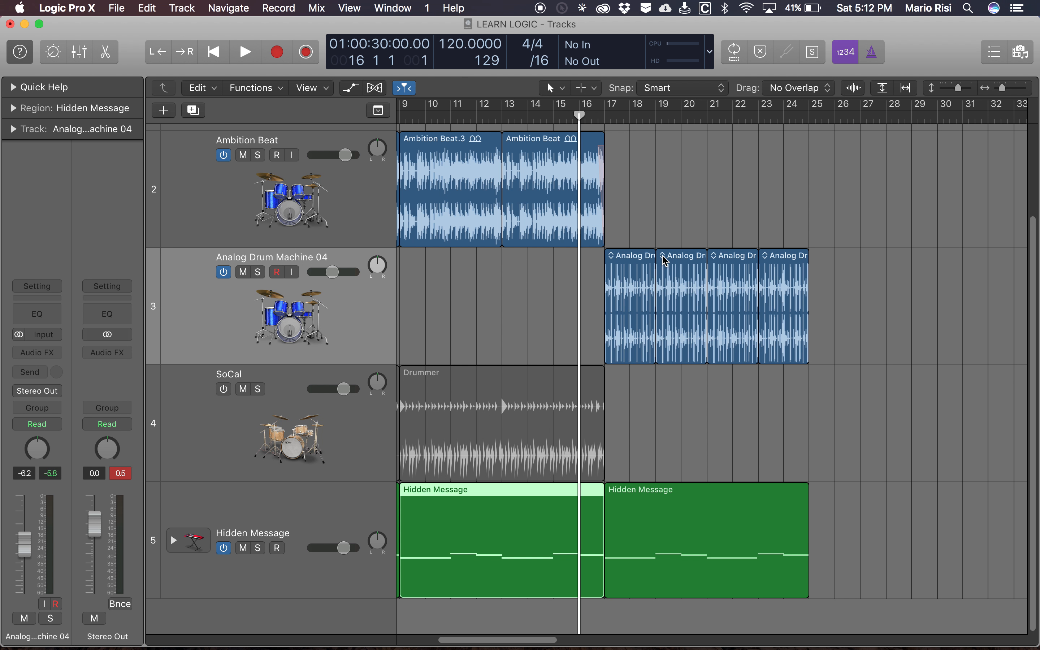
- Browse the alternative loops offered for the first Analog Drum Machine 04 region, down to Analog Drum Machine 95, keeping the current loop
key("shift+z")
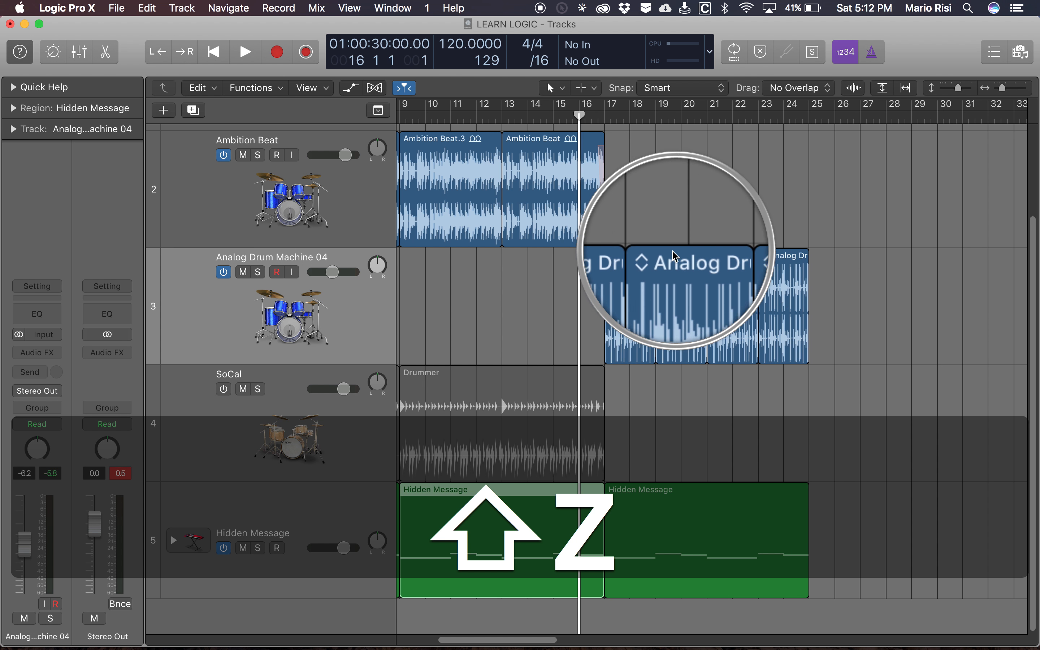
key("super+Right")
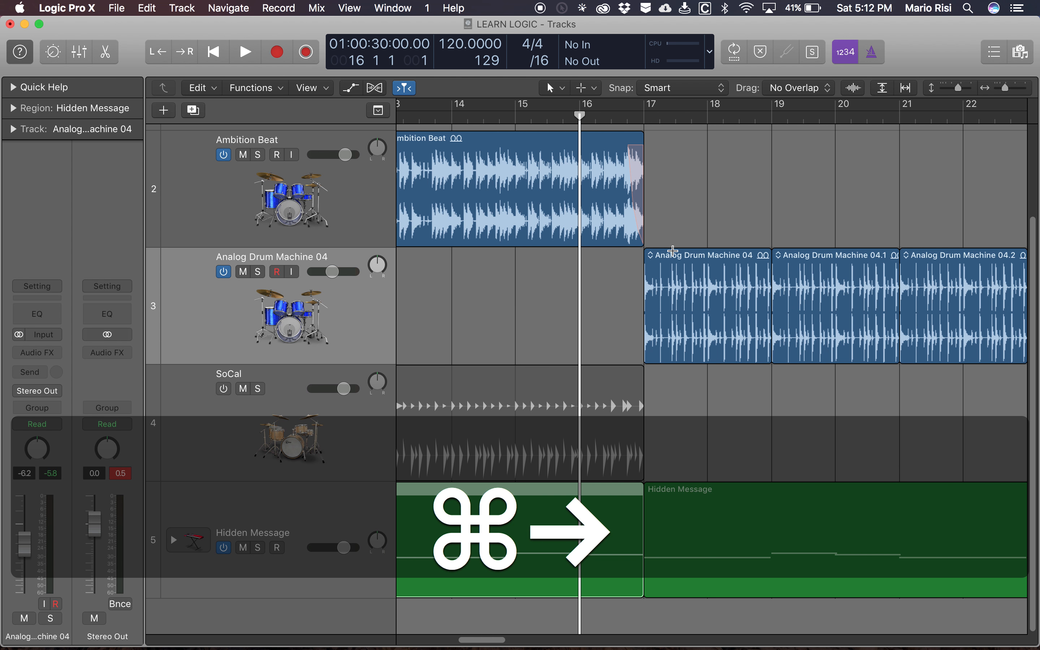
key("shift+z")
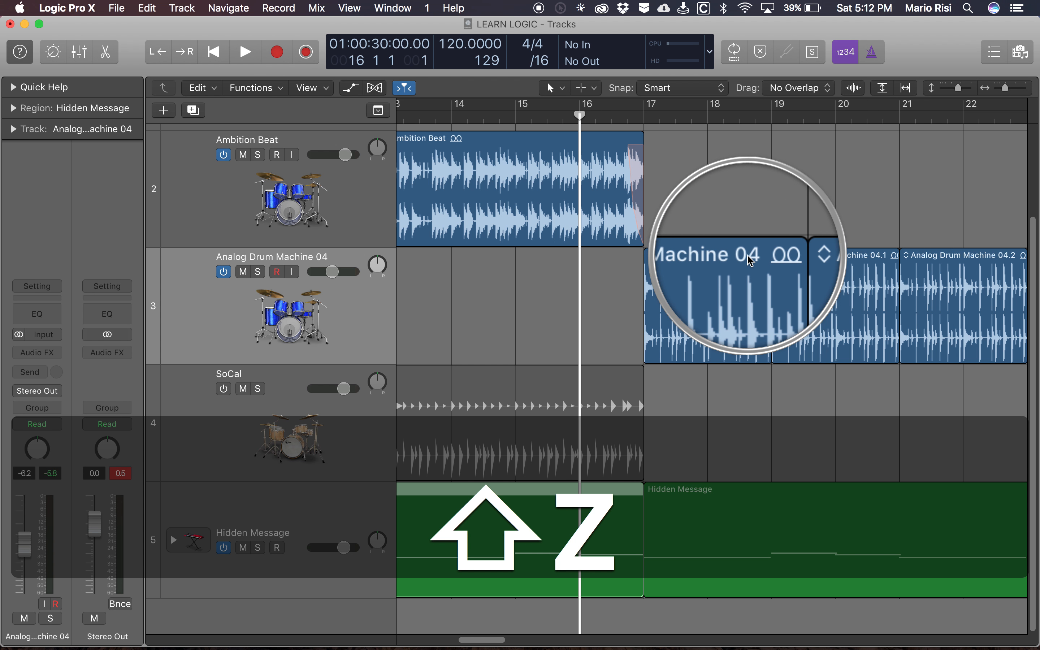
left_click(651, 258)
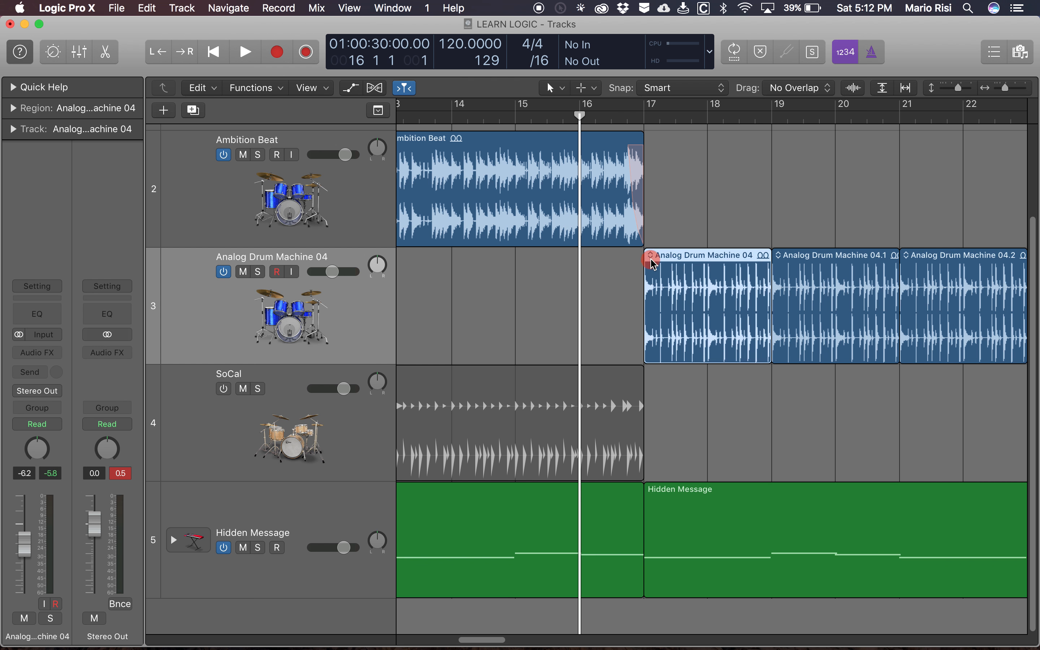
left_click(651, 256)
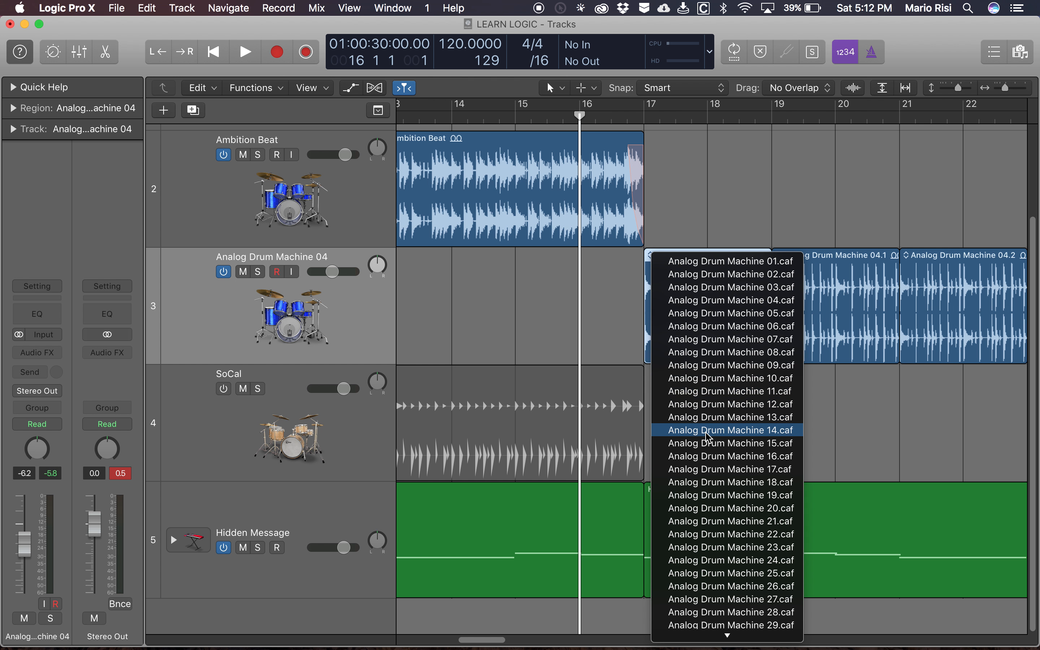
scroll(709, 430, "down", 8)
scroll(709, 437, "down", 10)
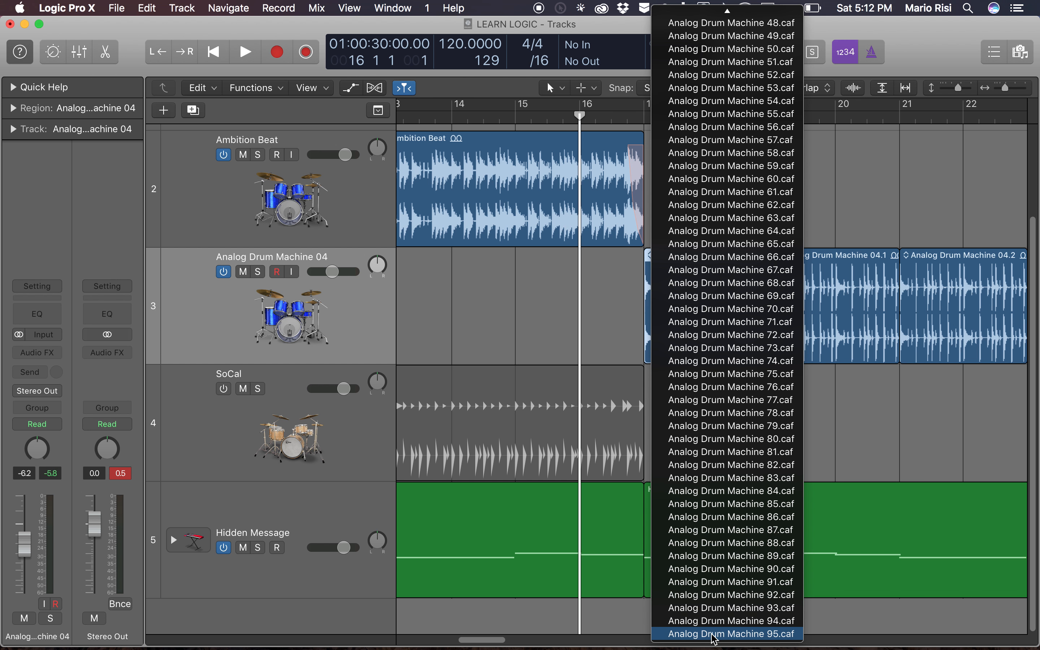
left_click(585, 306)
left_click(661, 291)
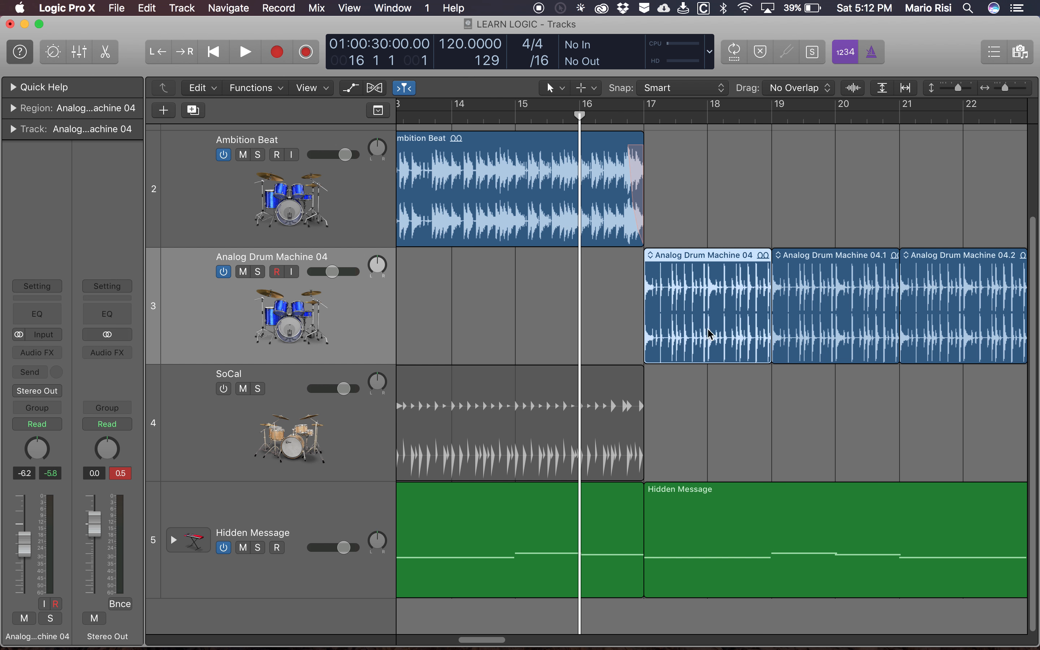
- Swap the drum-machine region at bar 19 for the Analog Drum Machine 05 loop
scroll(748, 410, "right", 3)
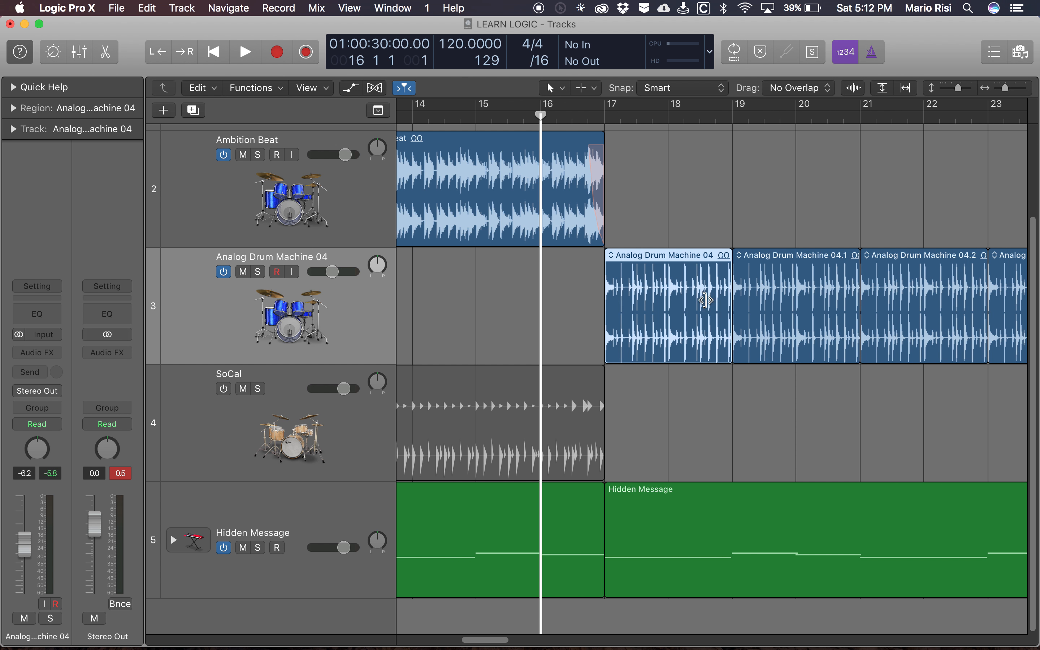
left_click(760, 277)
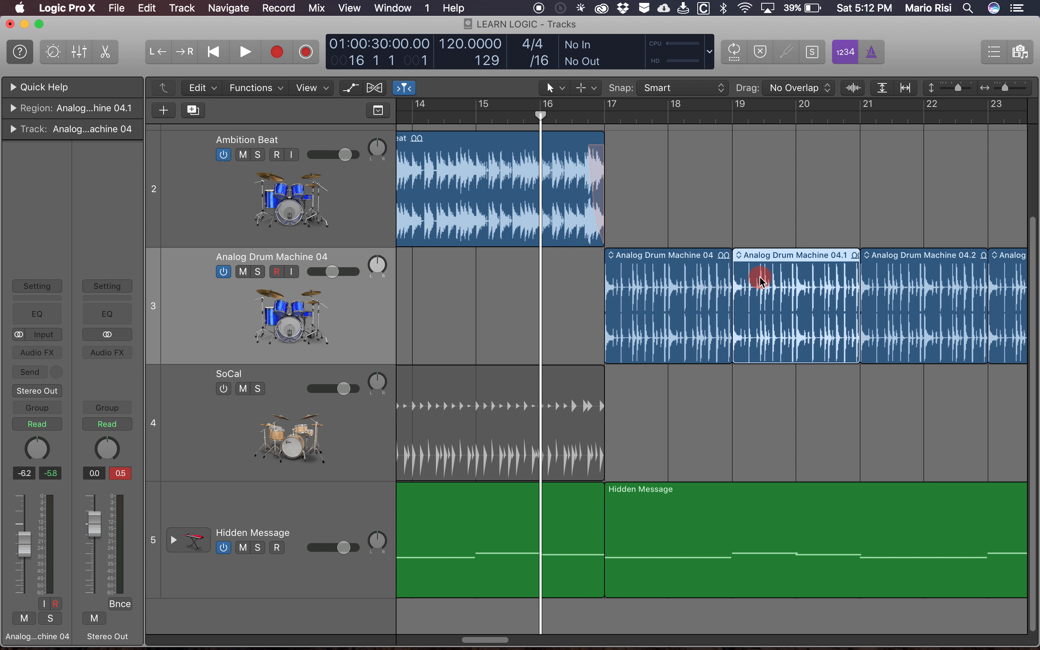
left_click(739, 255)
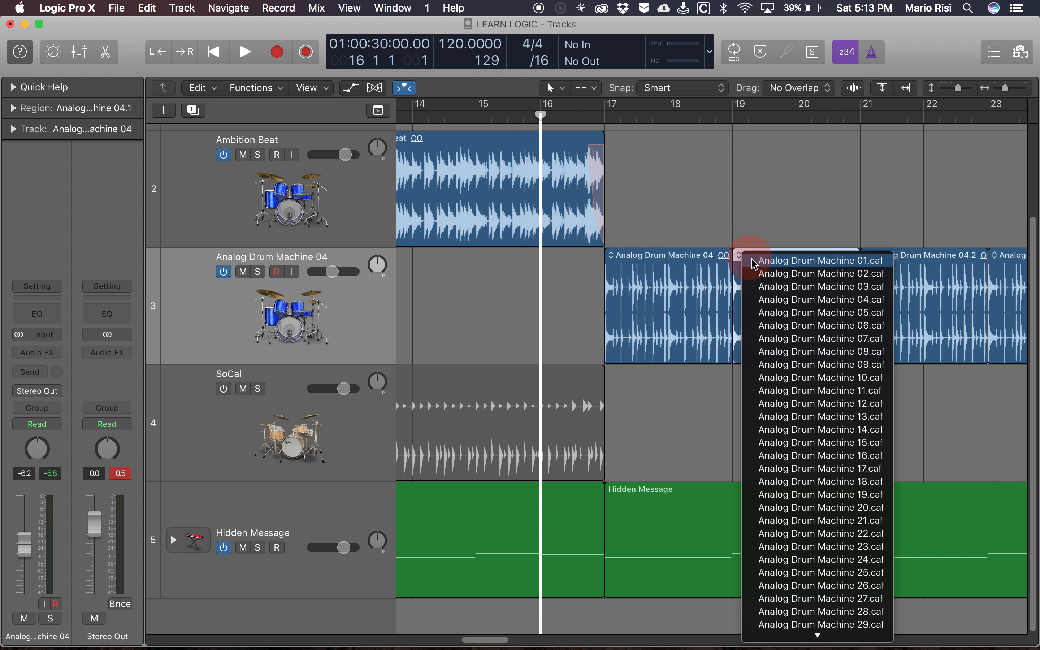
left_click(791, 322)
- Swap the drum-machine region at bar 21 for the Analog Drum Machine 06 loop
scroll(808, 309, "right", 6)
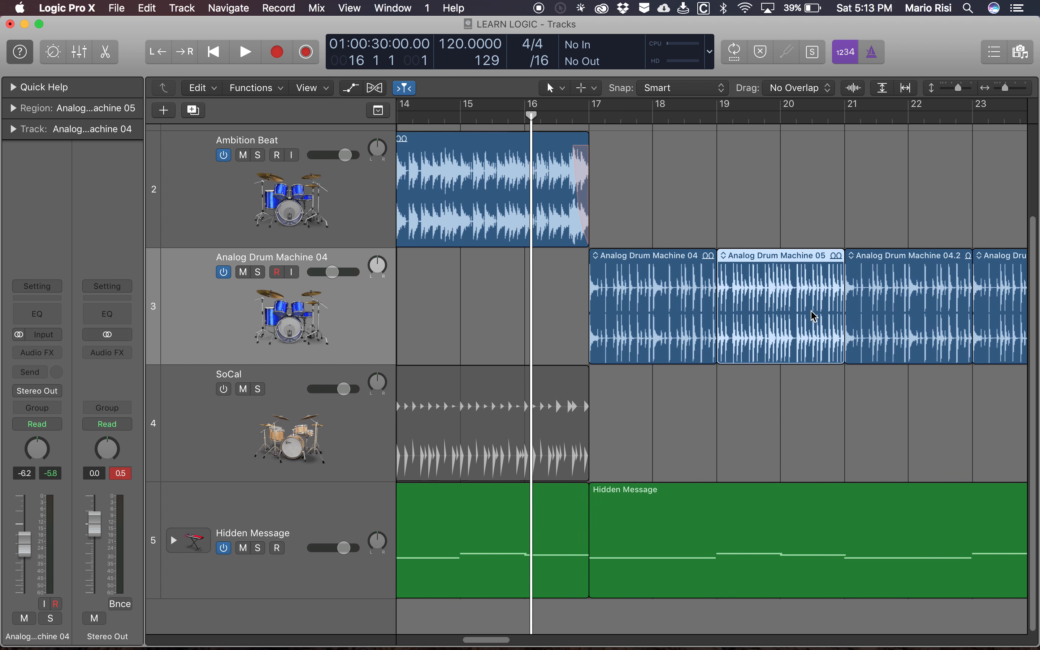
left_click(821, 260)
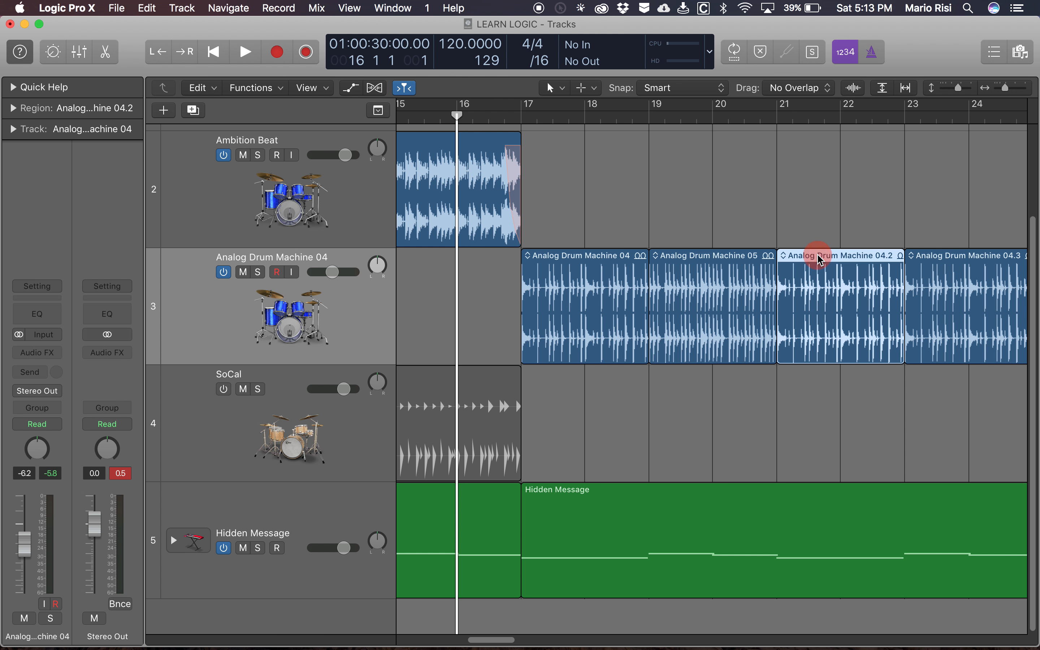
left_click(786, 258)
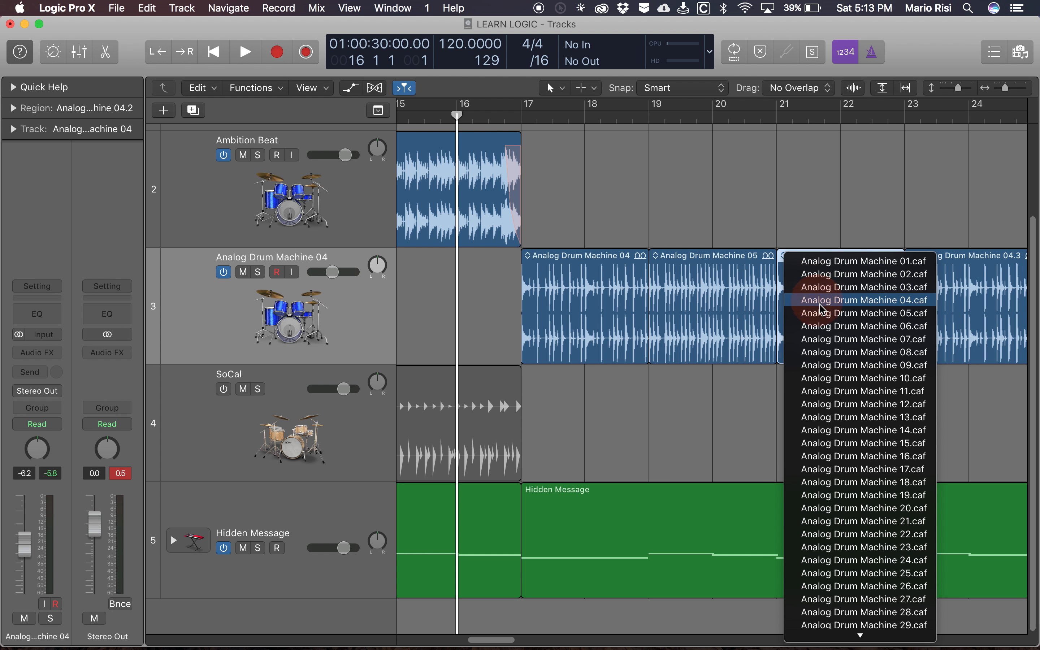
left_click(838, 330)
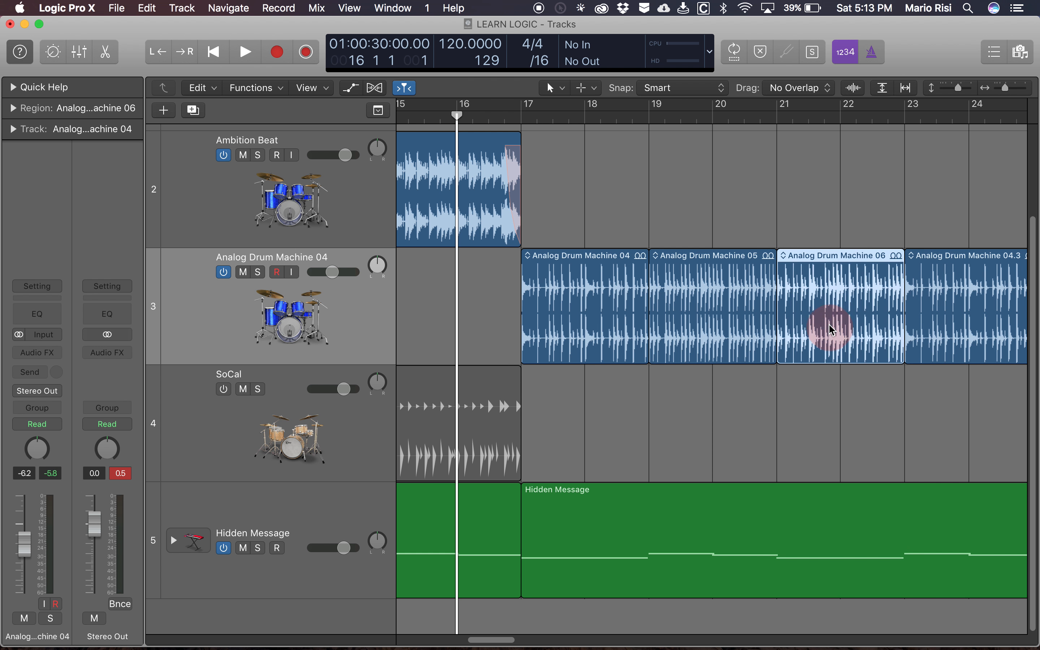
- Swap the last drum-machine region, at bar 23, for the Analog Drum Machine 07 loop
scroll(834, 330, "right", 8)
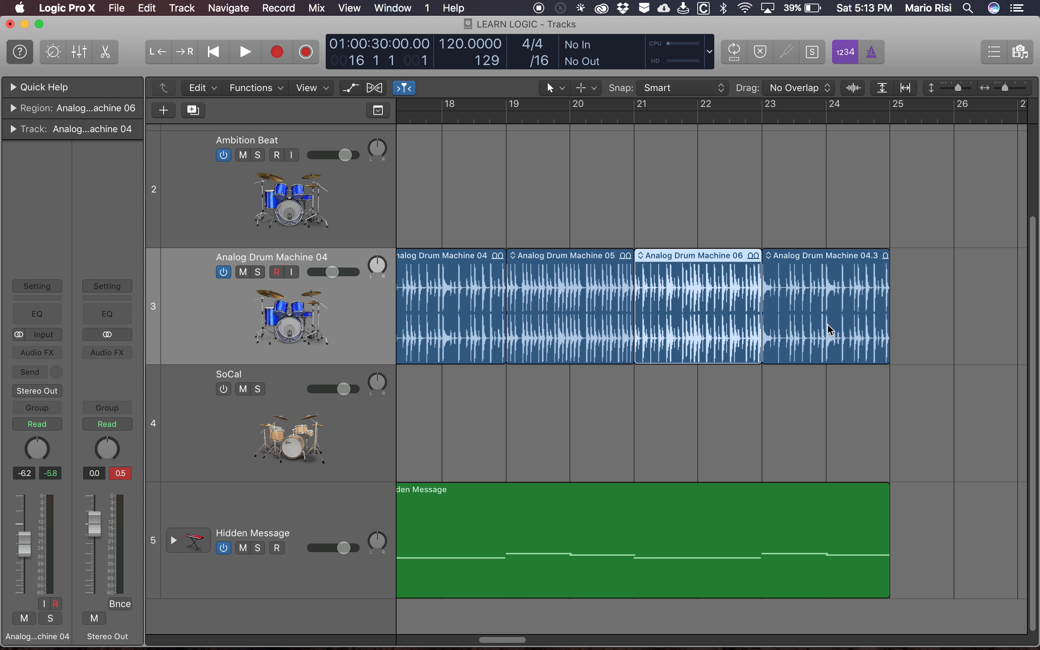
left_click(770, 256)
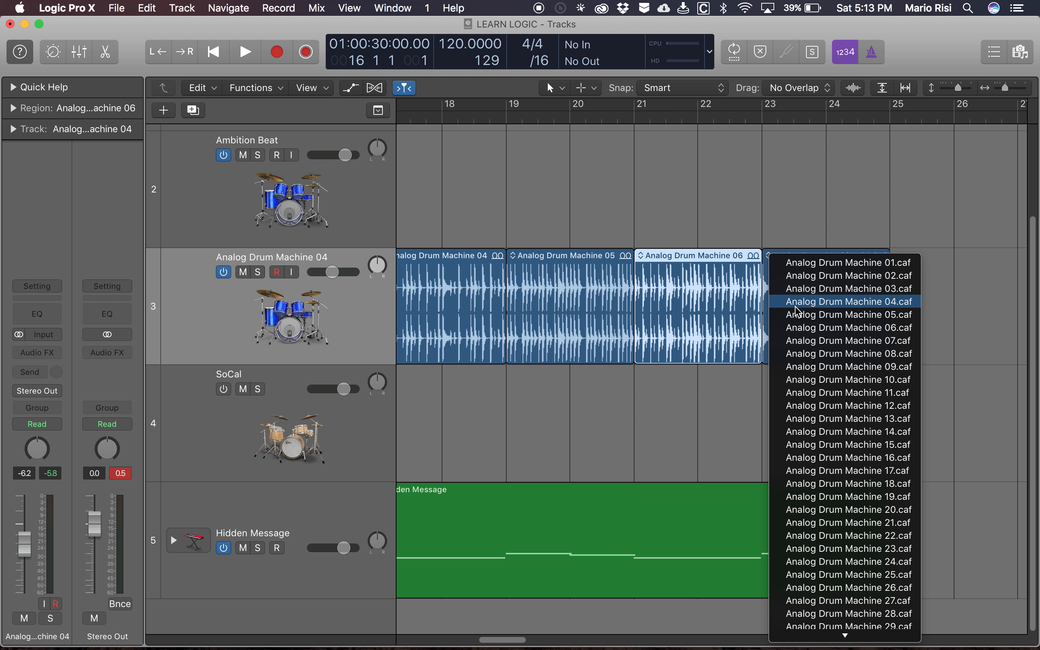
left_click(817, 341)
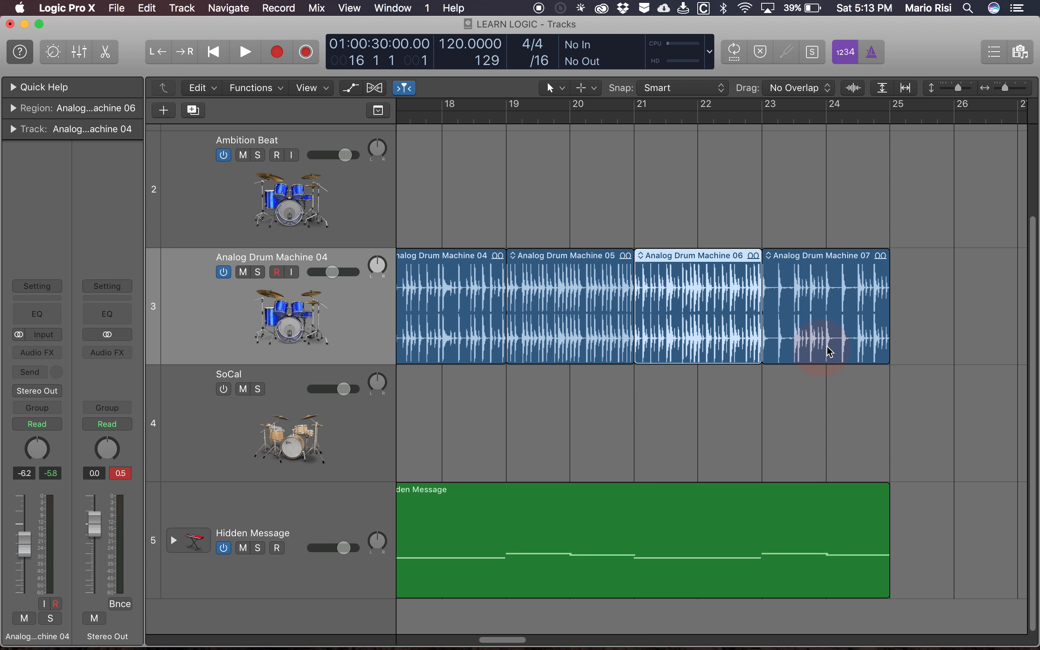
- Audition the drum-machine section from bar 16 to near the end of bar 24, and deselect all regions
scroll(649, 422, "left", 3)
key("space")
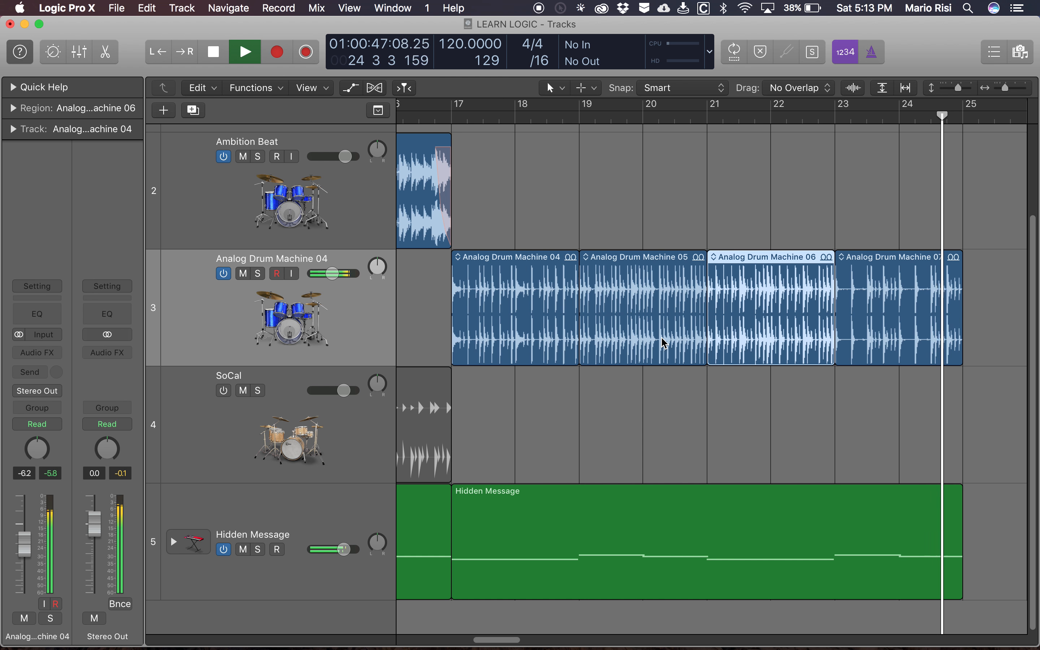
key("space")
scroll(688, 348, "left", 2)
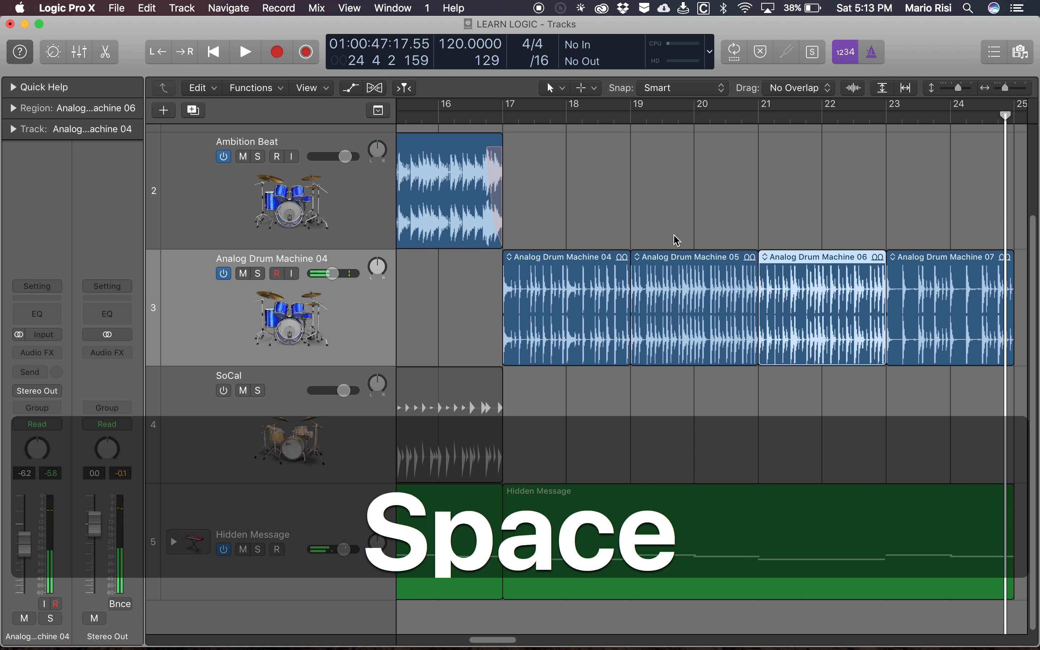
left_click(688, 221)
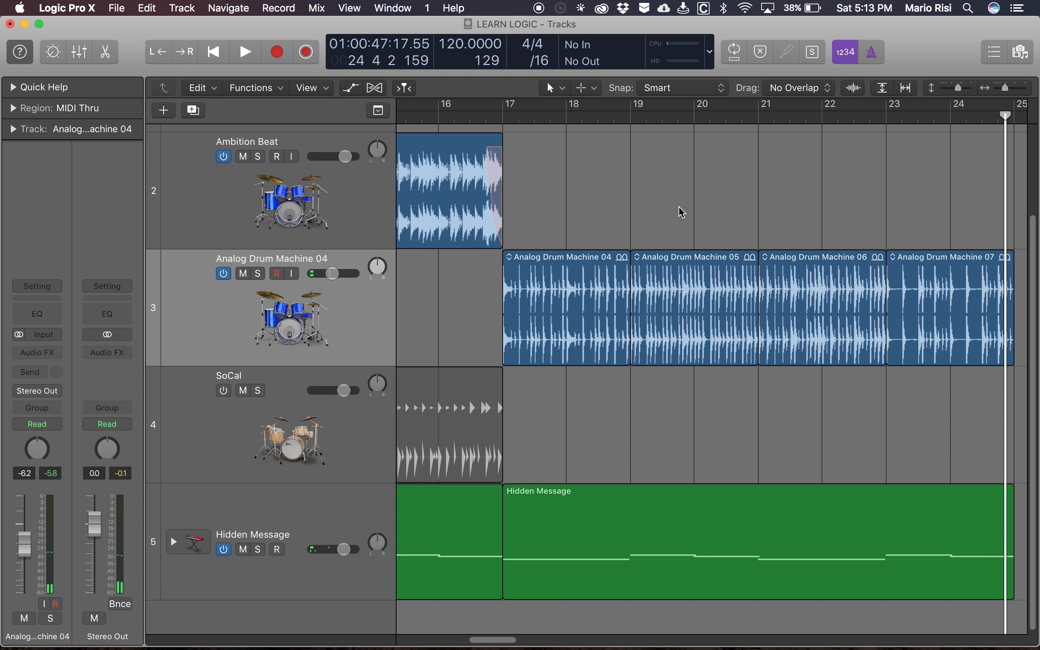
- Split the Analog Drum Machine 05 region at bar 20 and delete its second half
scroll(667, 217, "right", 1)
left_click(667, 273)
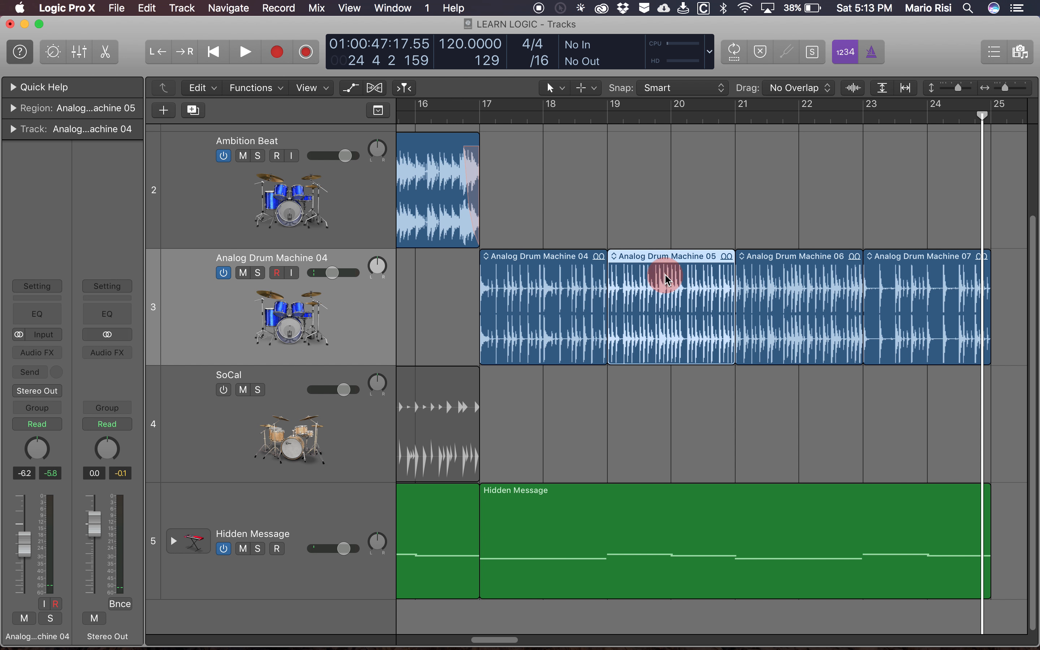
key("comma")
key("comma")
key("comma")
key("comma")
key("comma")
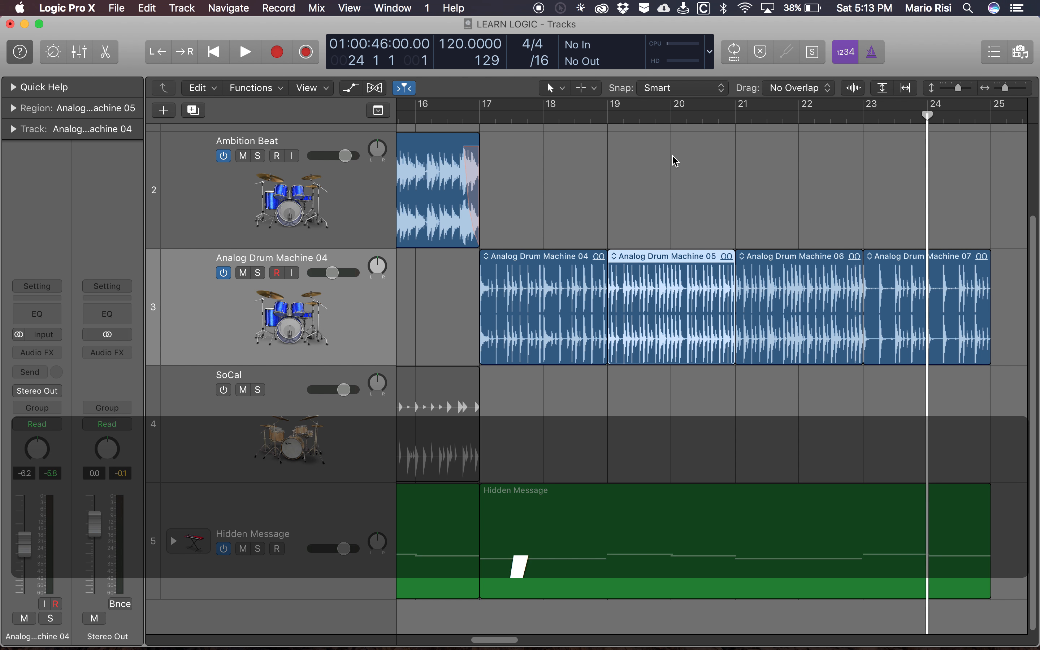
key("super+t")
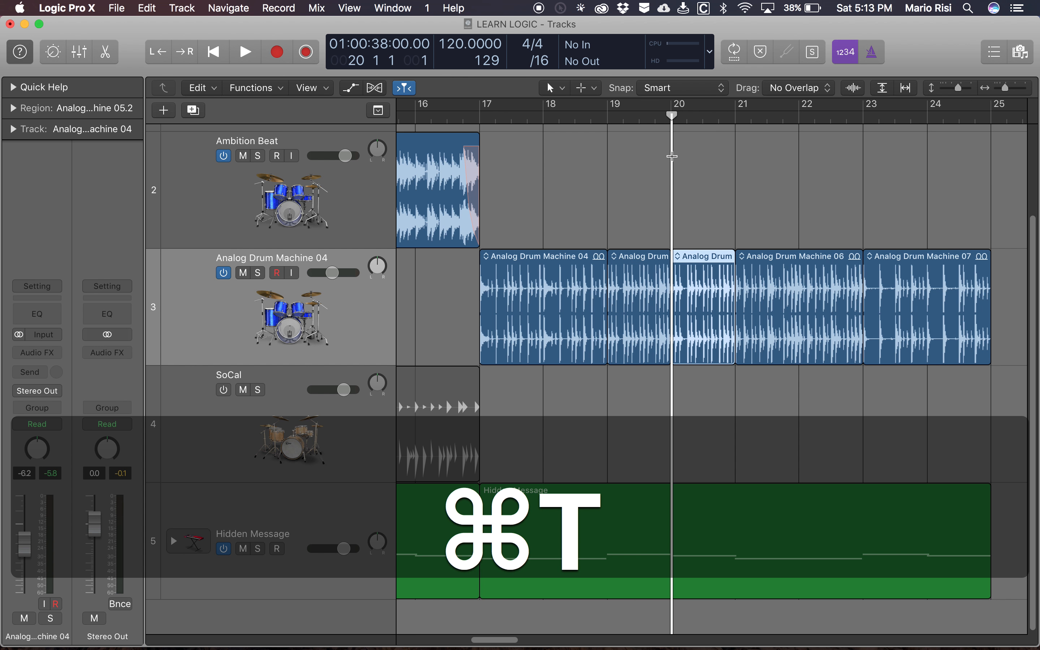
key("BackSpace")
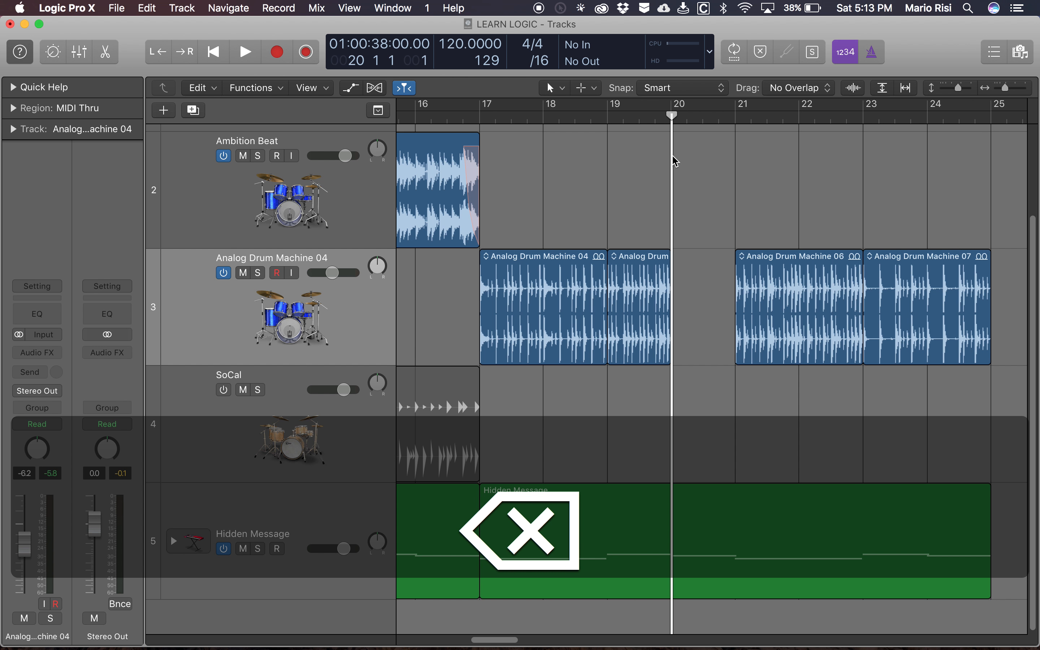
- Split the Analog Drum Machine 07 region at bar 24
left_click(911, 278)
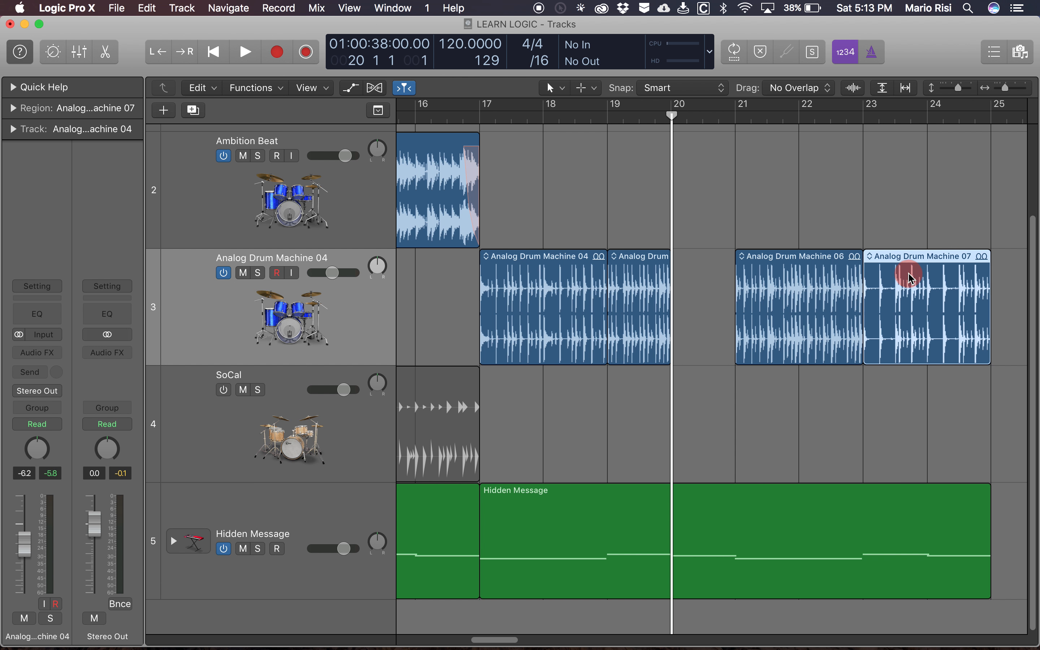
key("period")
key("period")
key("period")
key("period")
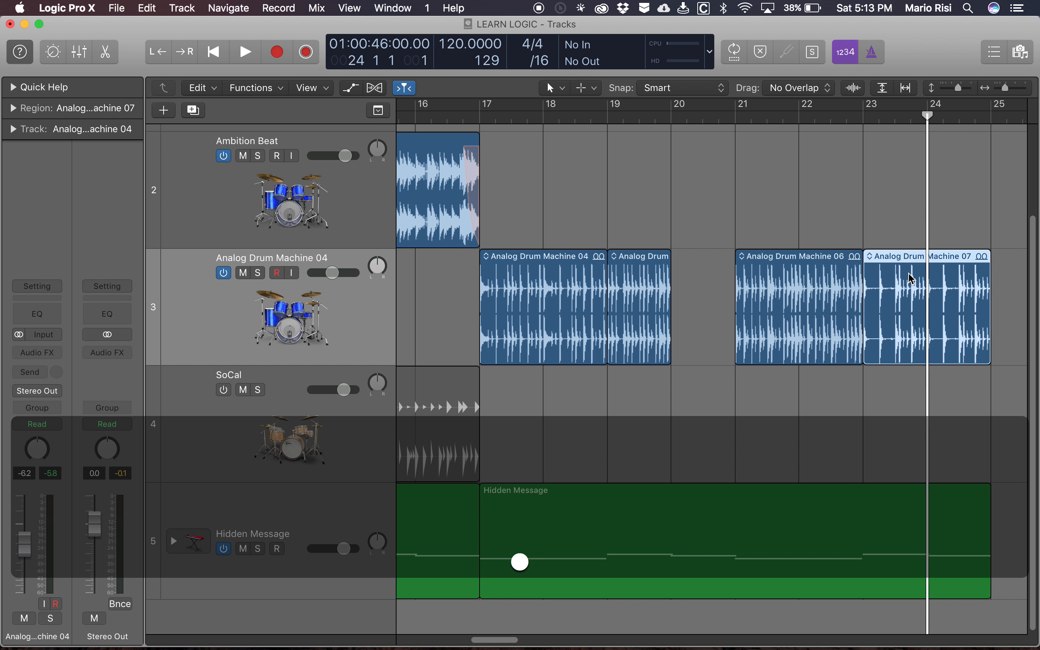
key("super+t")
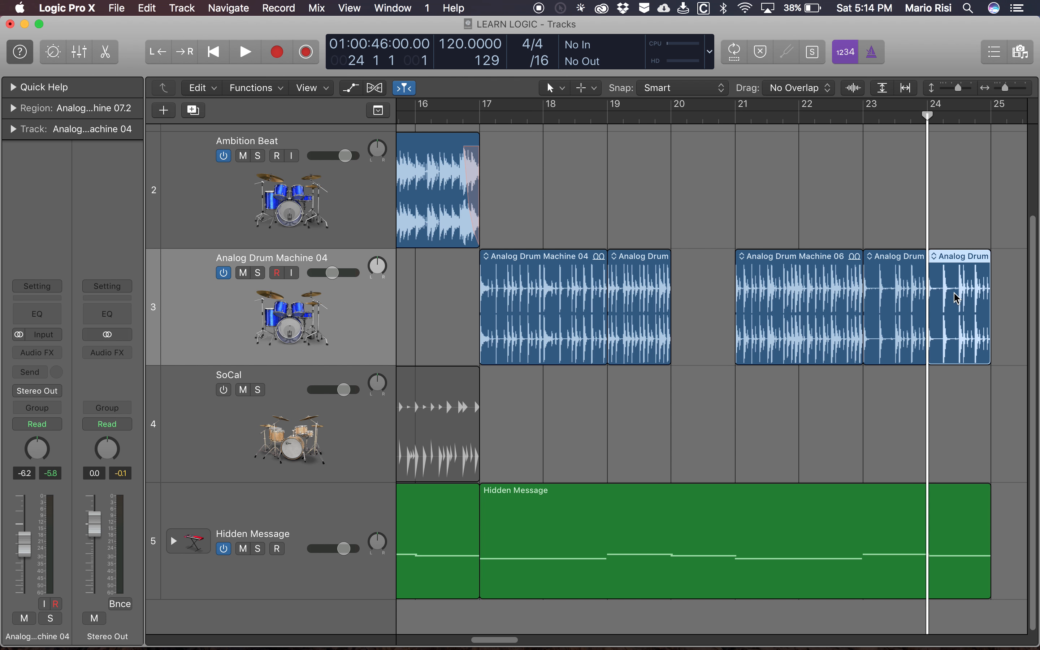
- Try copying the one-bar drum region from bar 24 into the gap at bar 20, and undo the copy
key("alt")
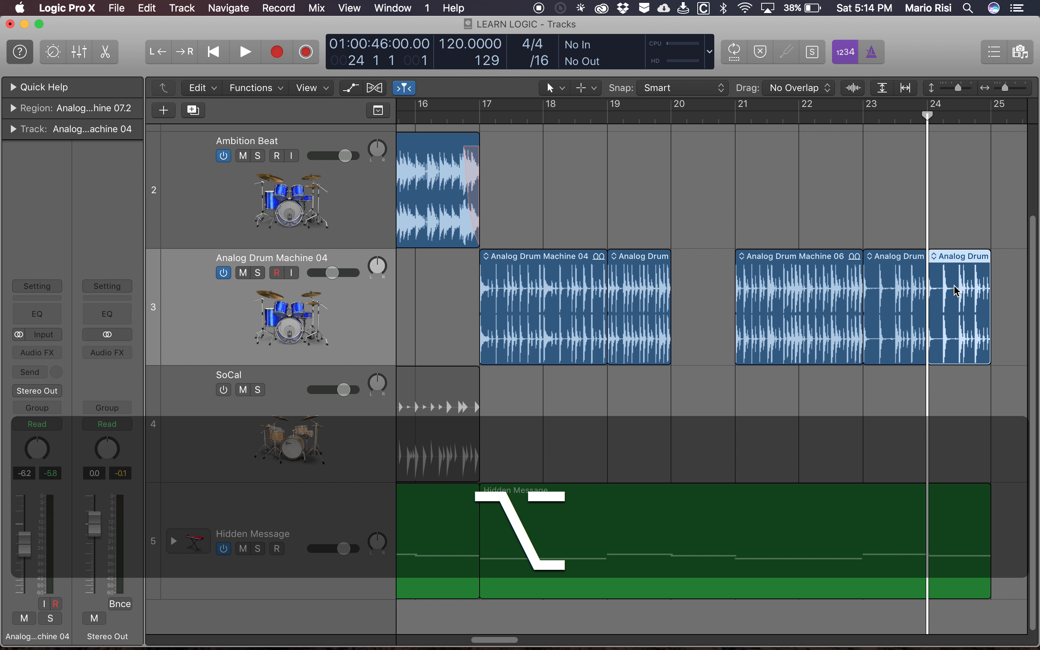
left_click_drag(957, 292, 700, 296)
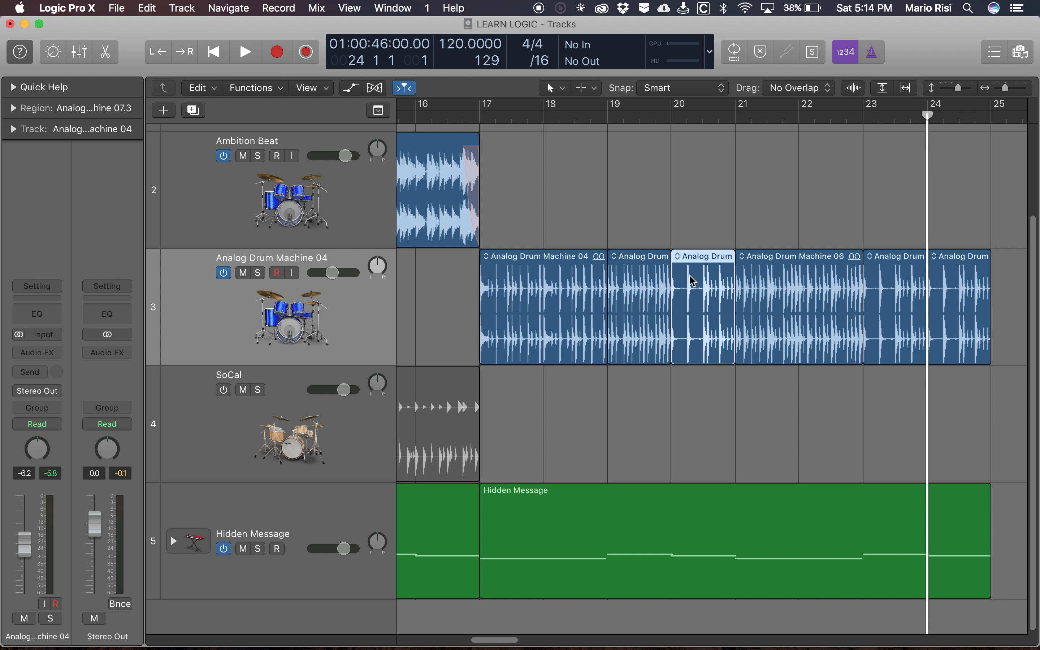
key("super+z")
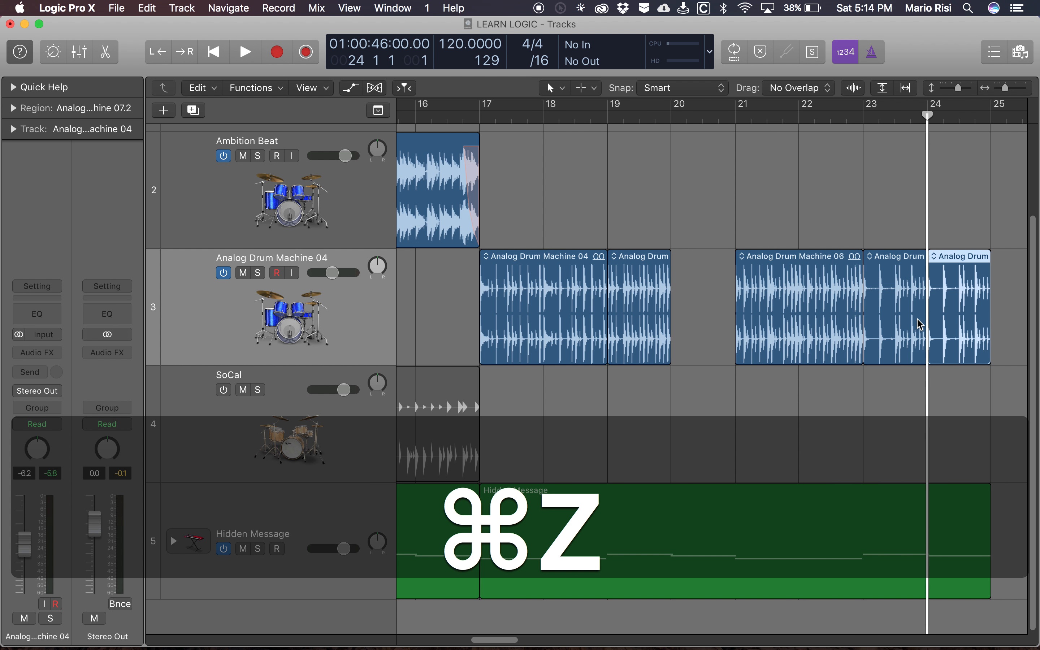
- Try moving the one-bar drum region from bar 24 to bar 20 without duplicating it, and undo the move
key("alt")
left_click_drag(971, 303, 715, 305)
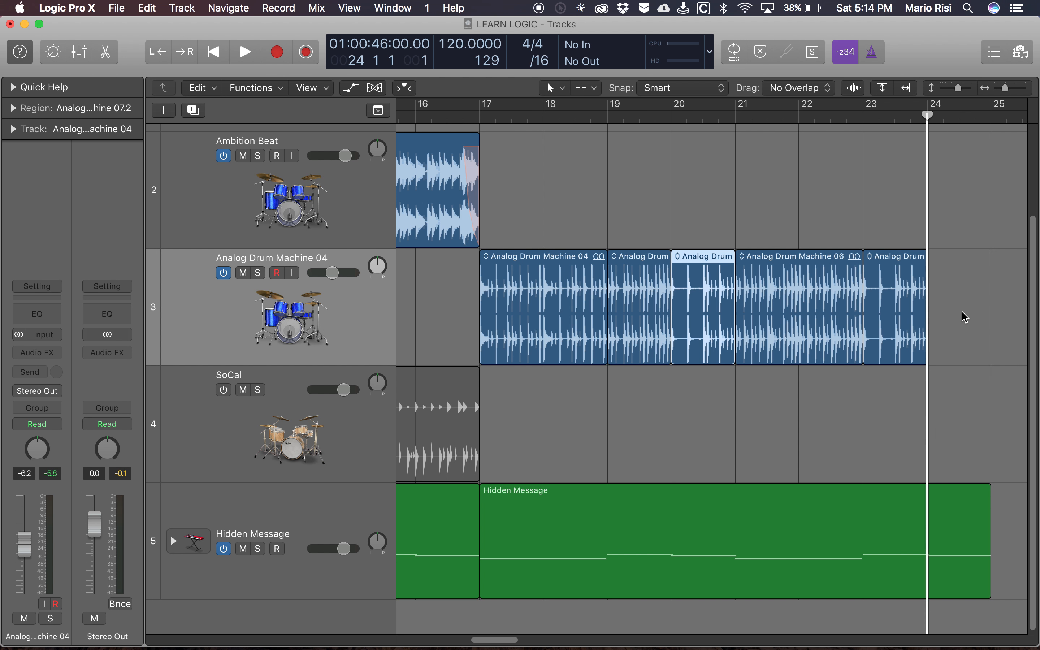
key("super+z")
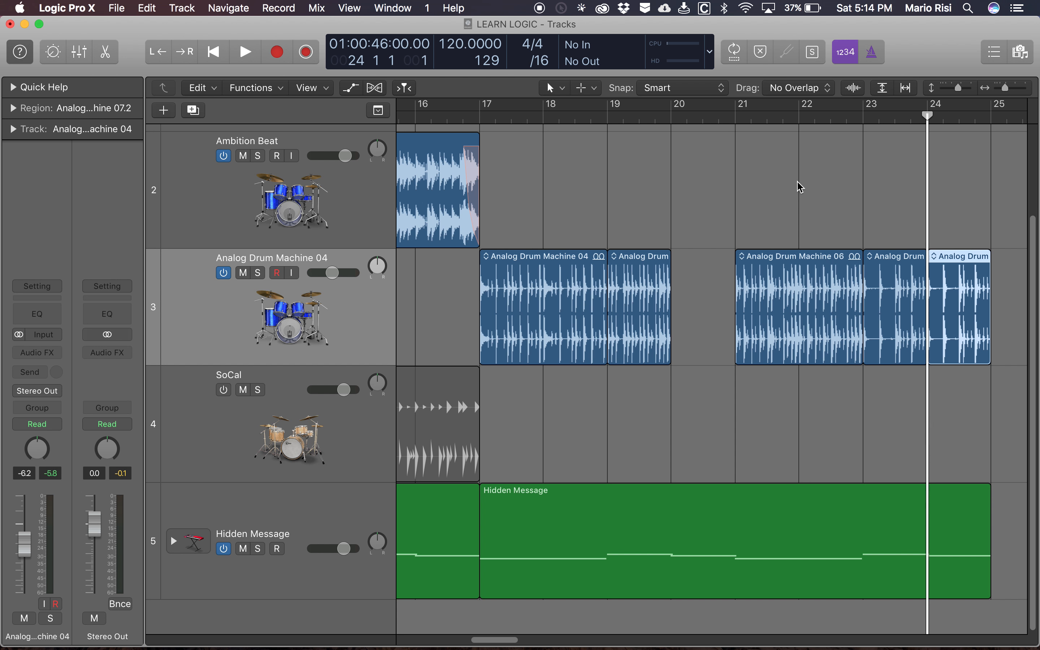
- Copy the one-bar Analog Drum Machine 07 region from bar 24 into the gap at bar 20
key("alt")
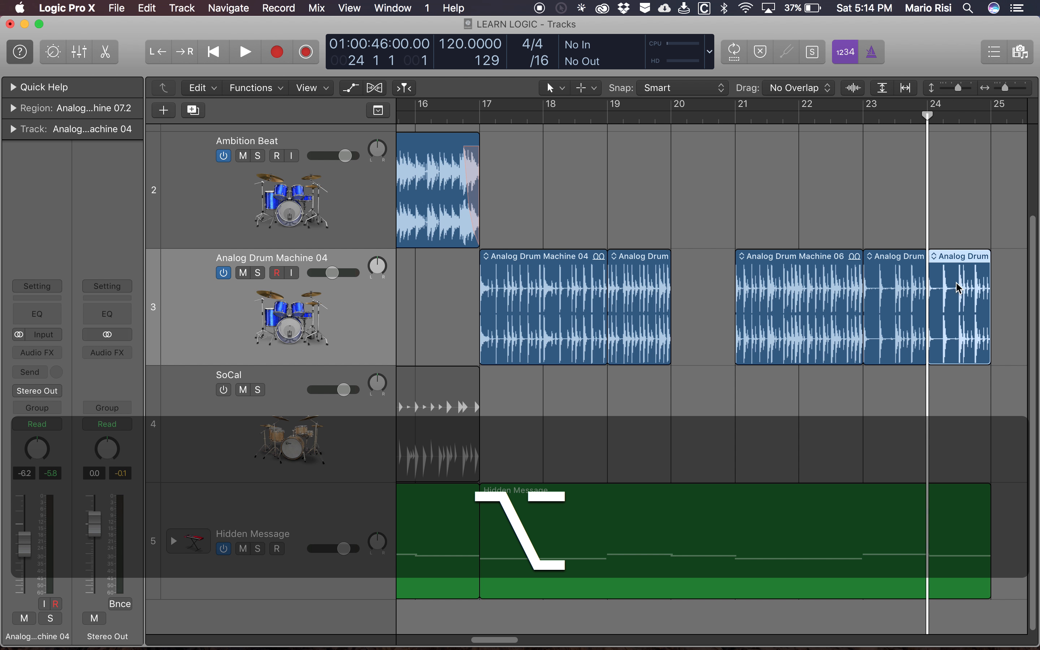
left_click_drag(959, 296, 702, 293)
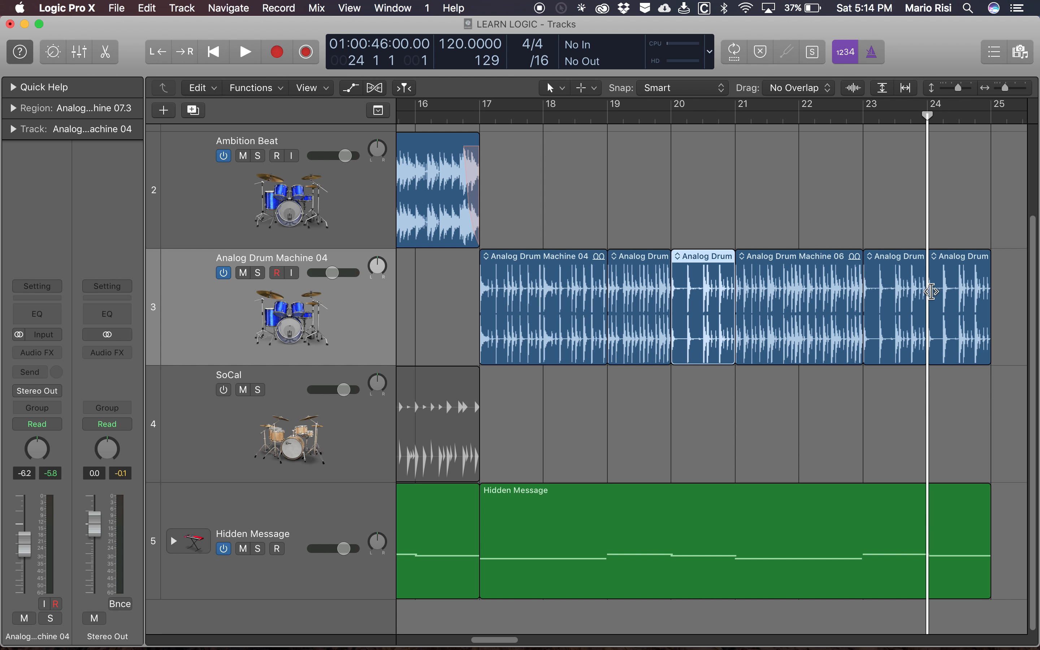
key("super")
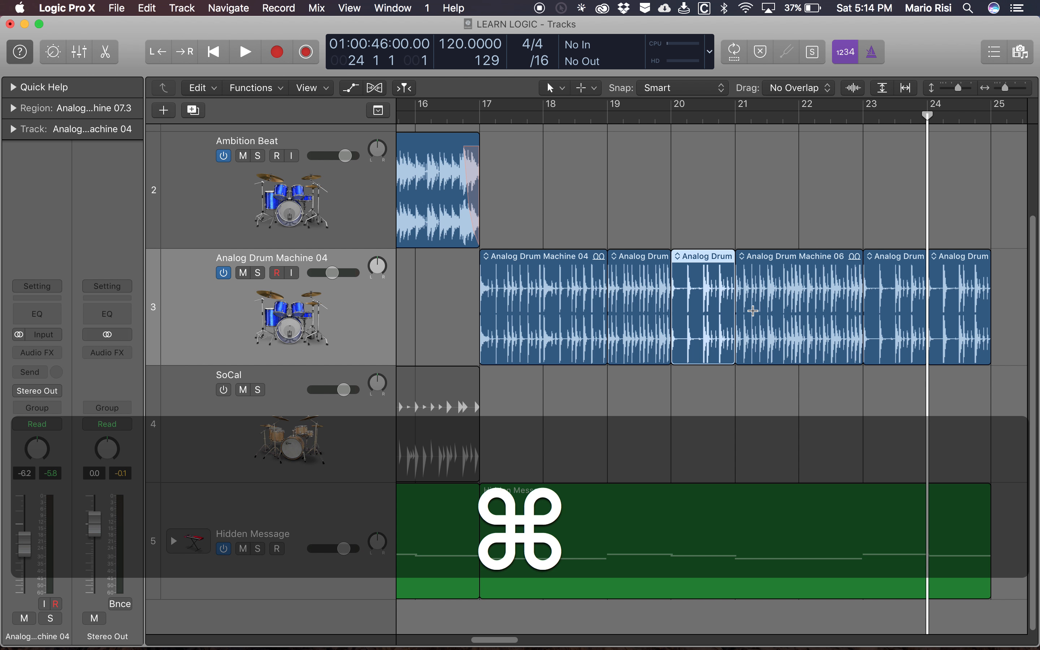
- Undo the drum copy at bar 20, try moving the bar 24 region there without duplicating it, and undo that move
key("super+z")
key("alt")
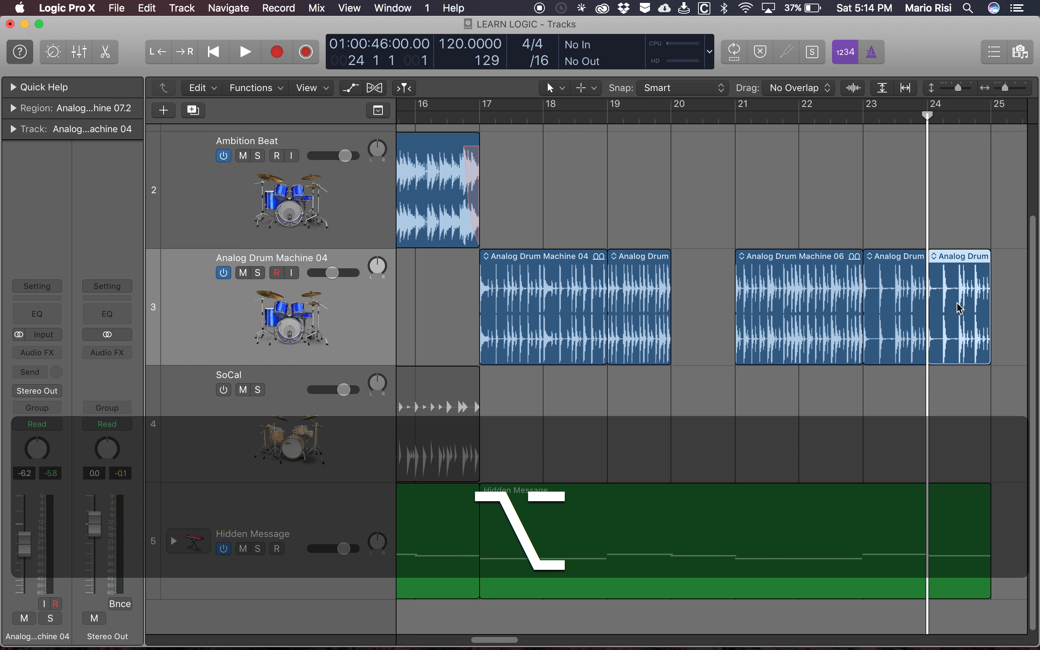
left_click_drag(964, 293, 705, 292)
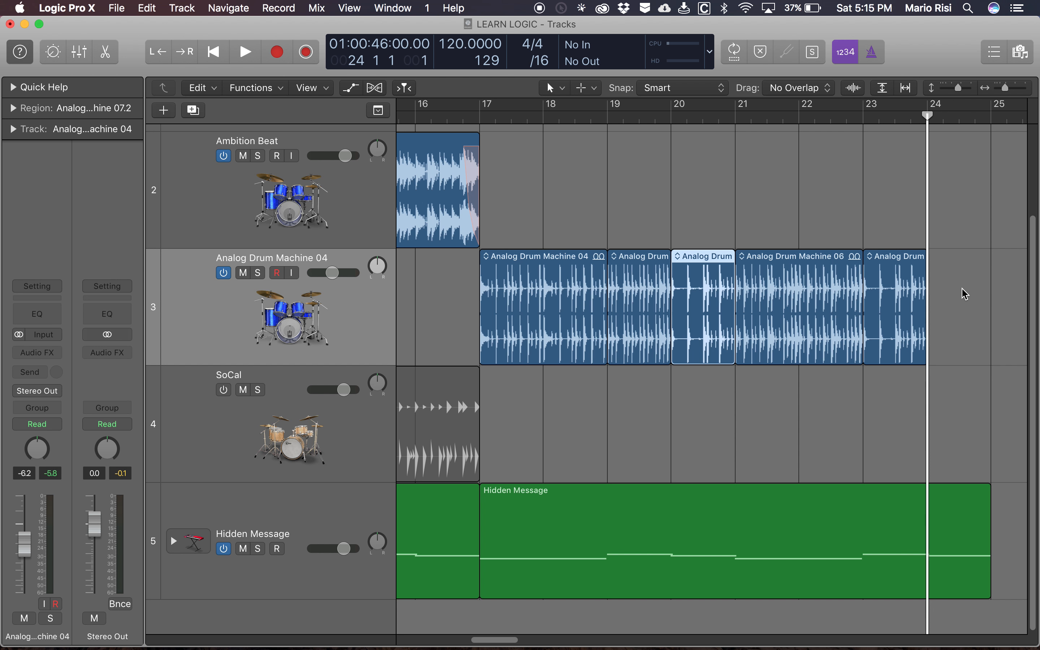
key("super+z")
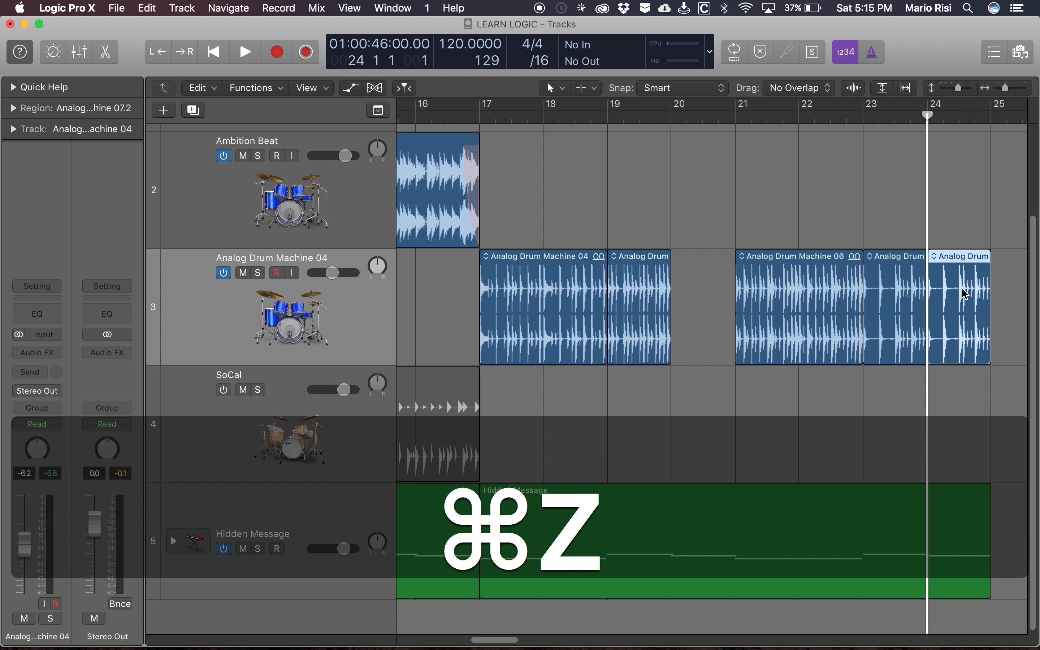
- Duplicate the one-bar drum region at bar 24 into the gap at bar 20, and audition the section from bar 15
key("alt")
left_click_drag(958, 301, 704, 306)
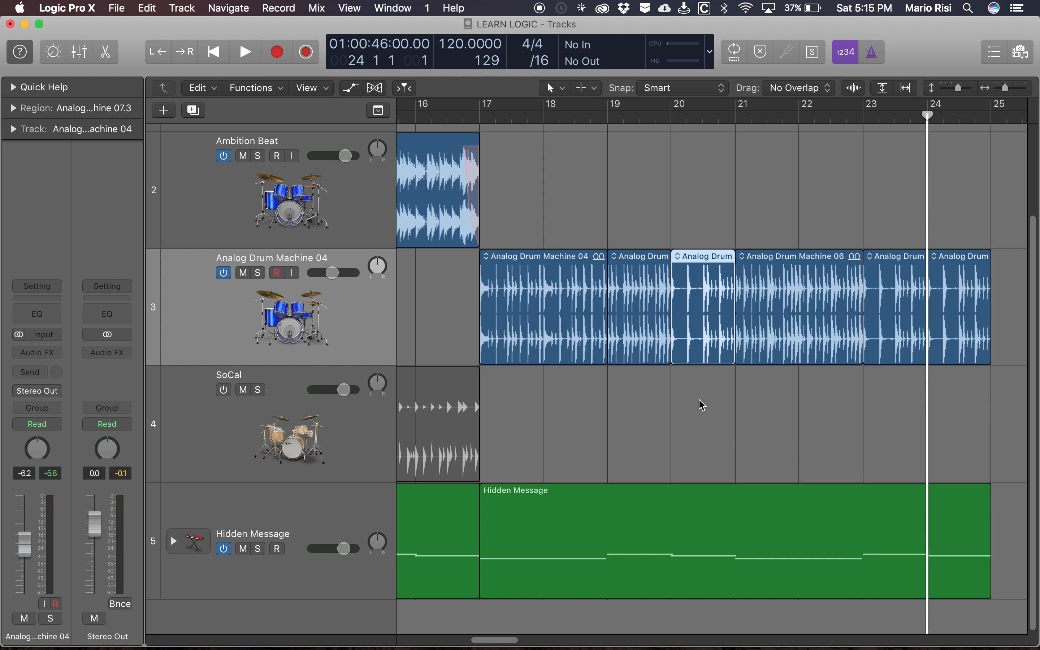
scroll(588, 198, "left", 4)
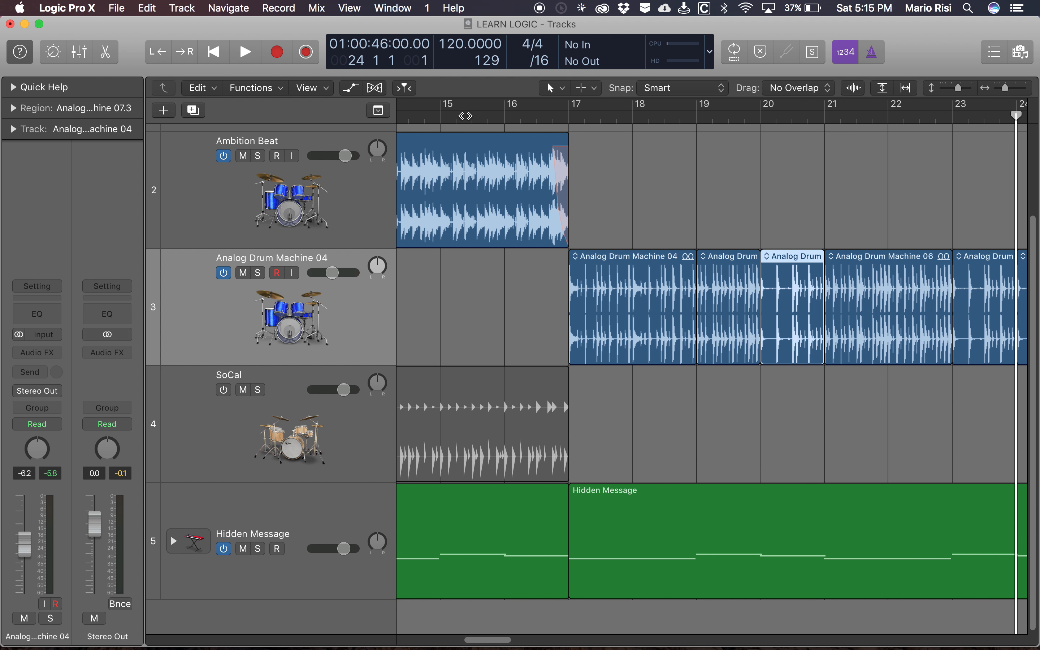
left_click(439, 118)
key("space")
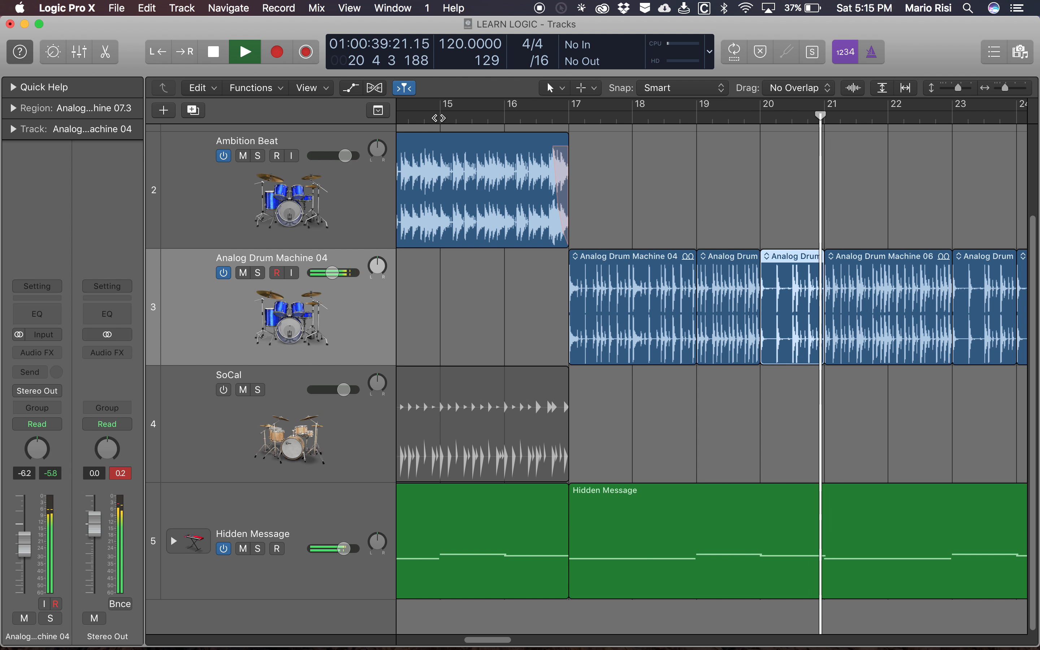
key("space")
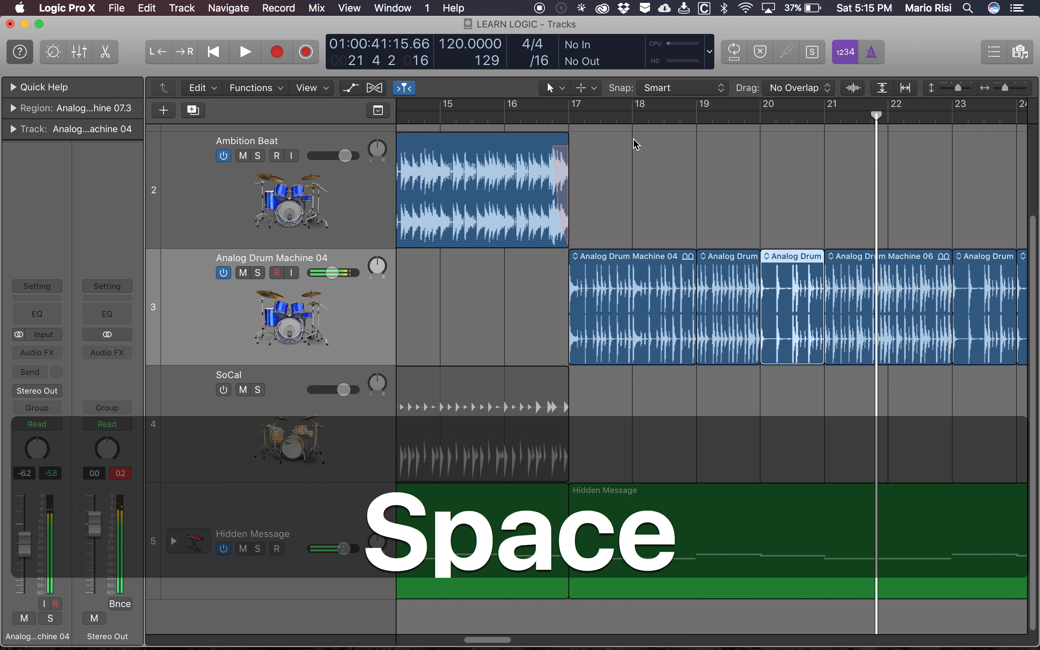
- Delete the Analog Drum Machine regions from bar 21 to bar 25 and repeat the three regions from bars 17 to 21 in their place
scroll(750, 204, "right", 3)
left_click(497, 226)
left_click_drag(496, 226, 676, 297)
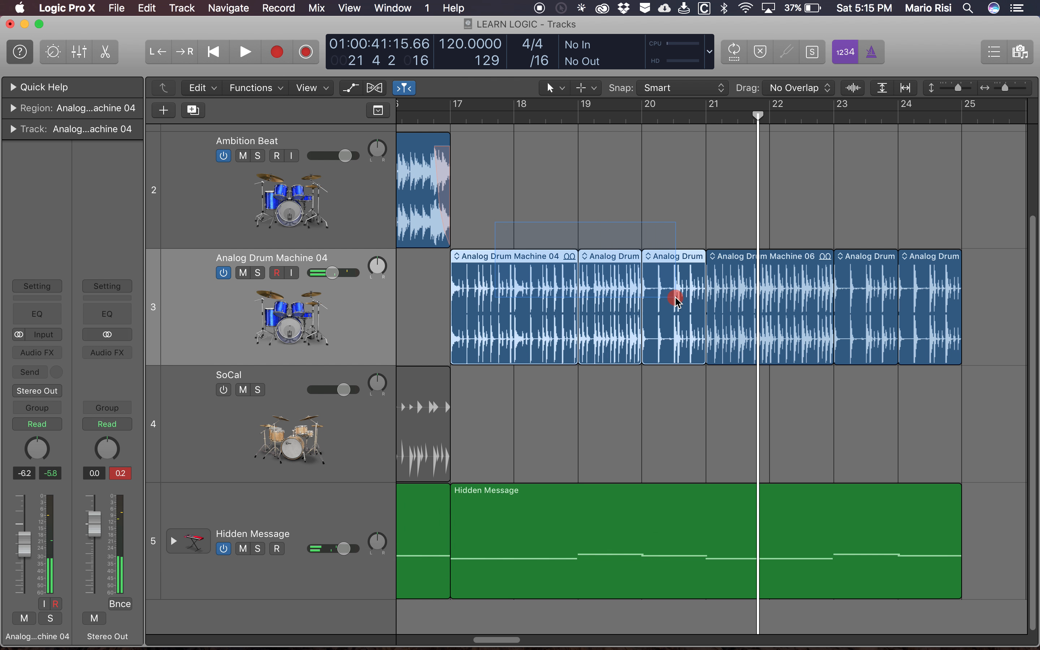
left_click(752, 192)
left_click_drag(751, 192, 929, 302)
key("BackSpace")
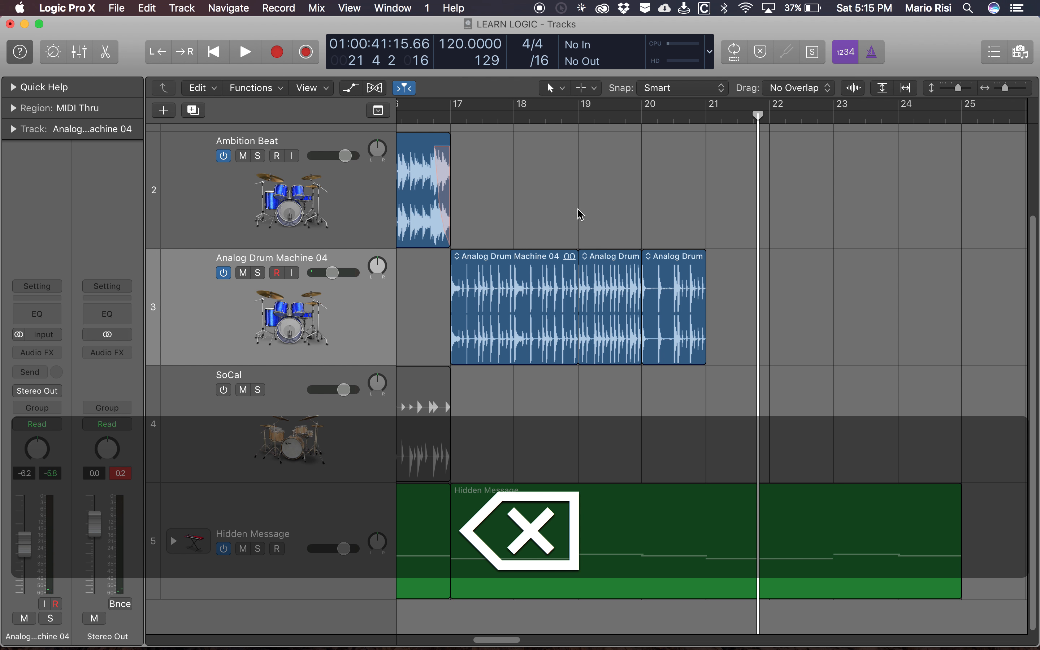
left_click_drag(470, 213, 722, 338)
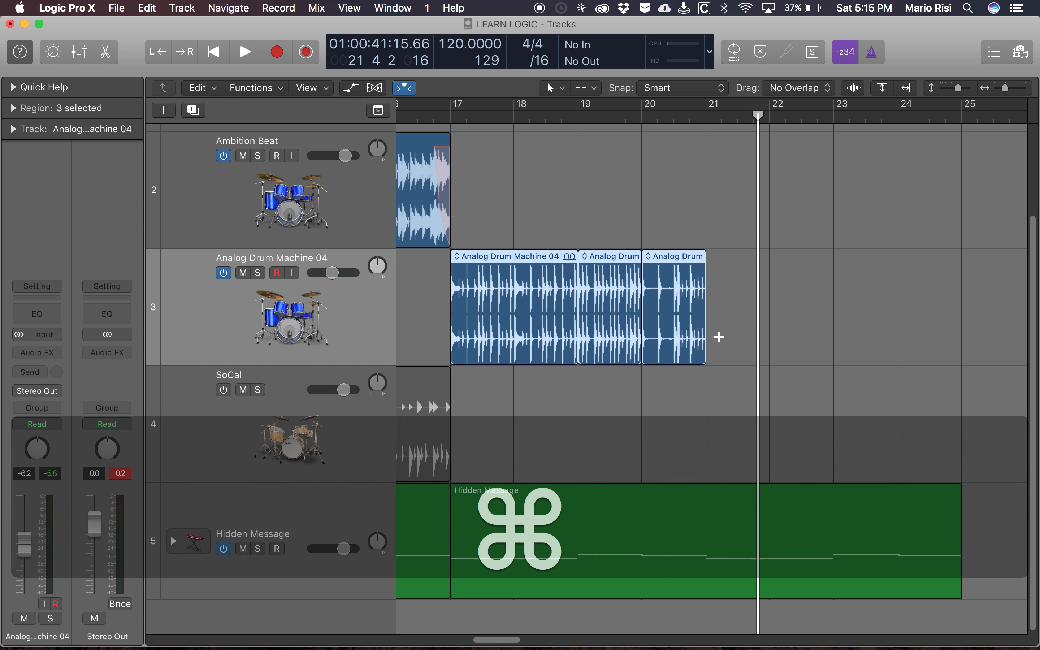
key("super+r")
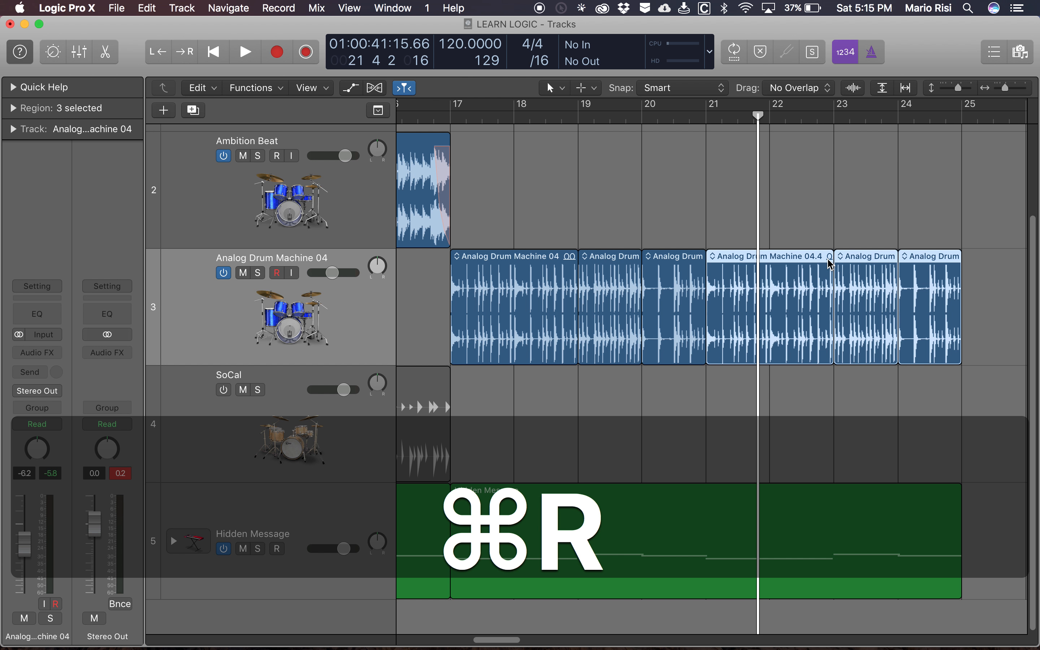
- Examine the names and waveforms of the Analog Drum Machine regions close up, comparing bars 17 to 21 with bars 21 to 25
key("shift+z")
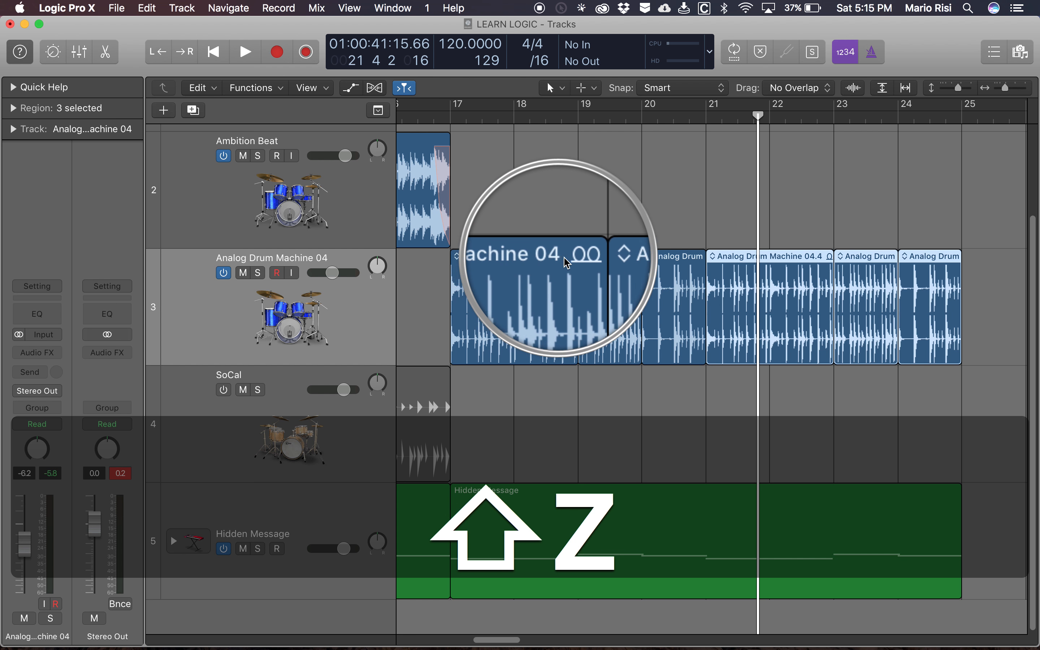
key("super+Right")
key("super+Right")
scroll(559, 235, "left", 2)
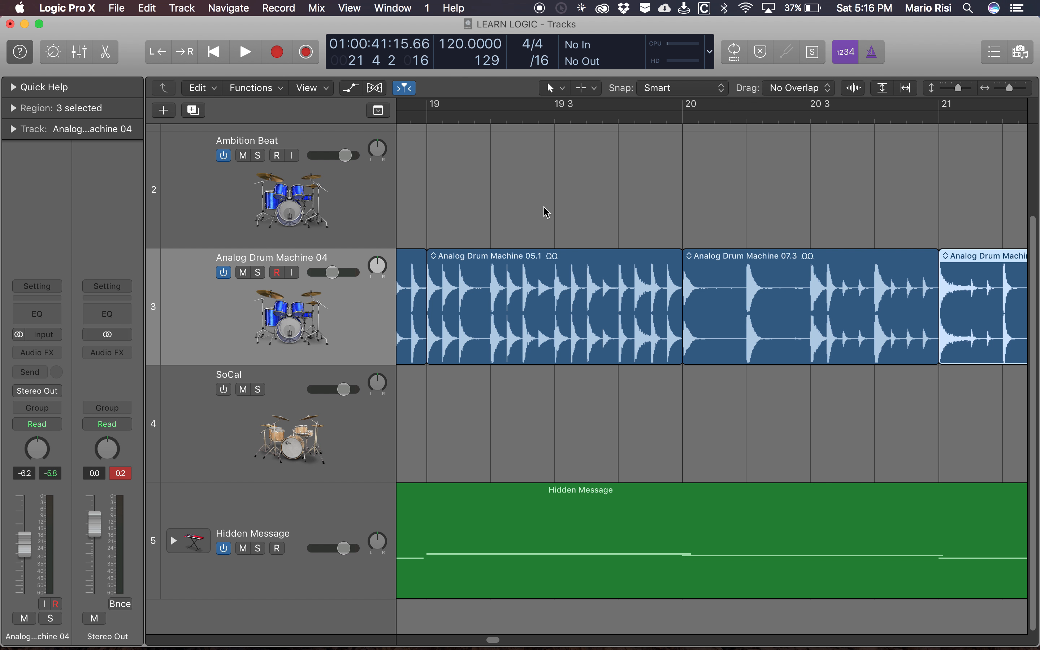
scroll(546, 213, "left", 1)
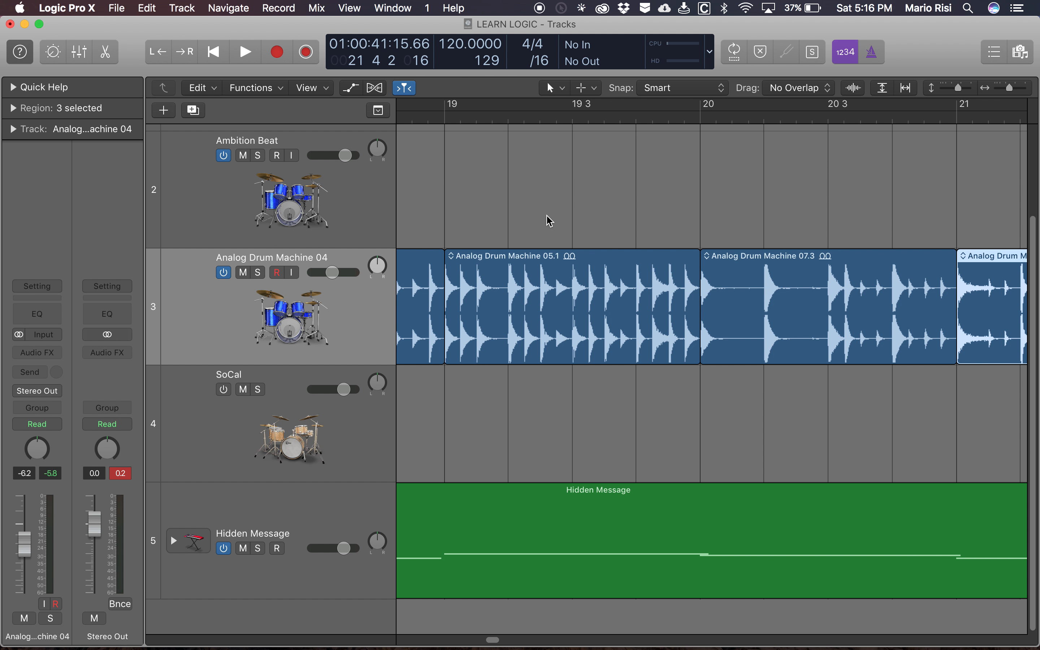
scroll(550, 221, "left", 2)
scroll(550, 221, "left", 20)
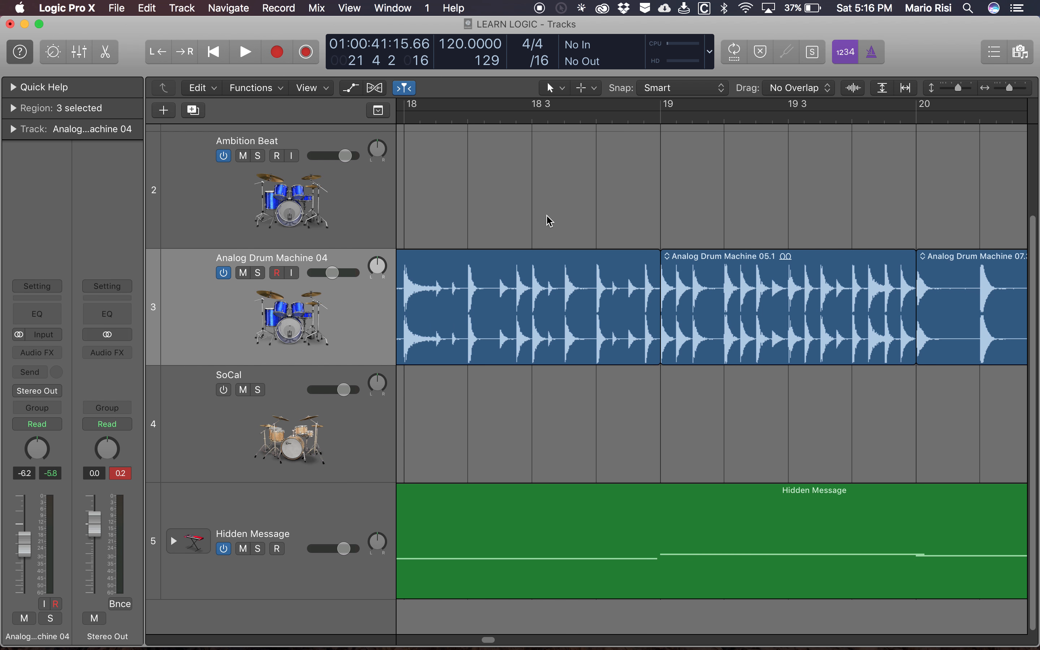
scroll(550, 220, "left", 3)
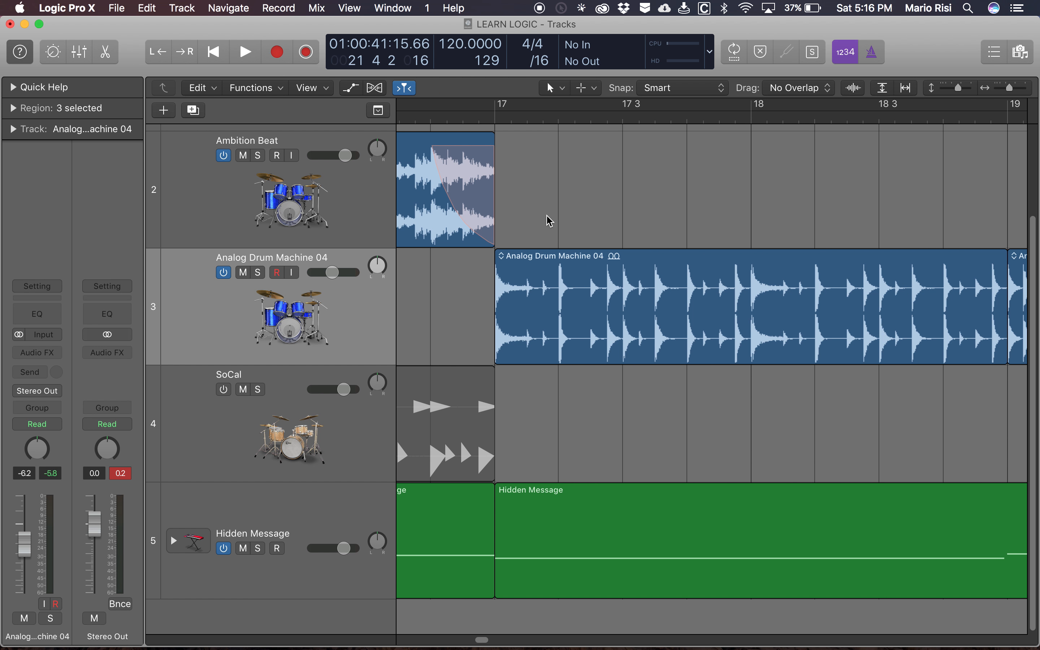
scroll(550, 220, "right", 20)
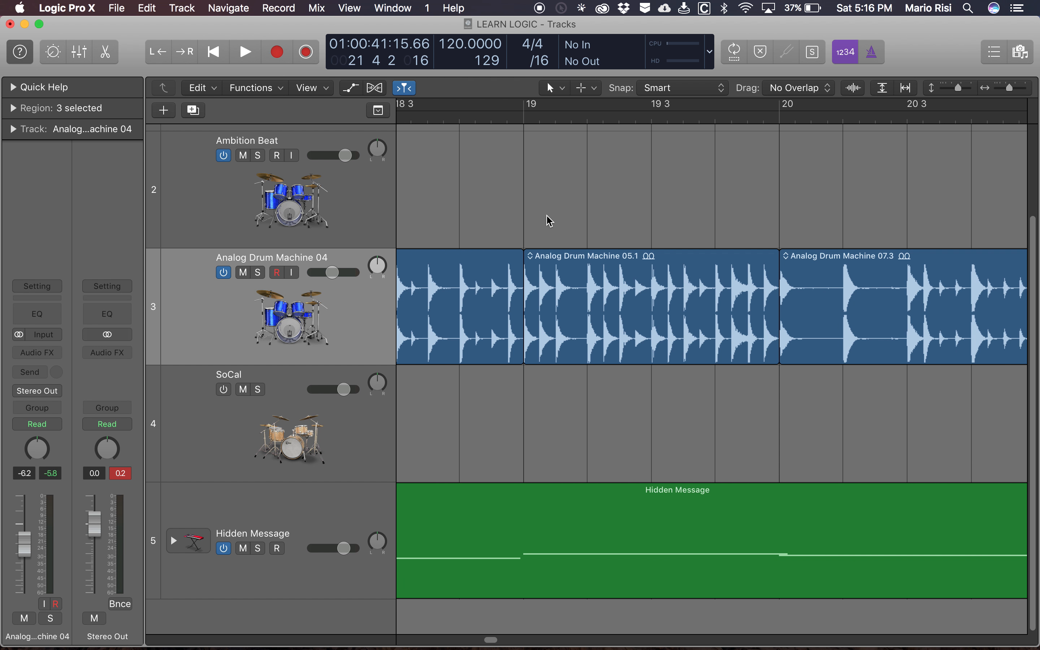
scroll(660, 249, "right", 7)
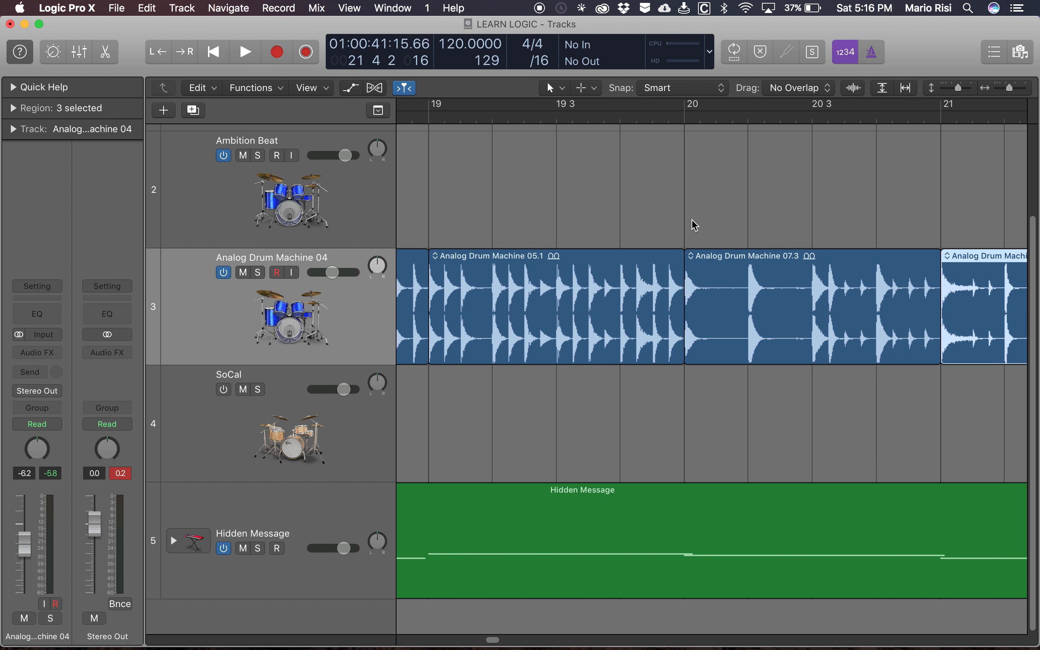
scroll(731, 249, "right", 12)
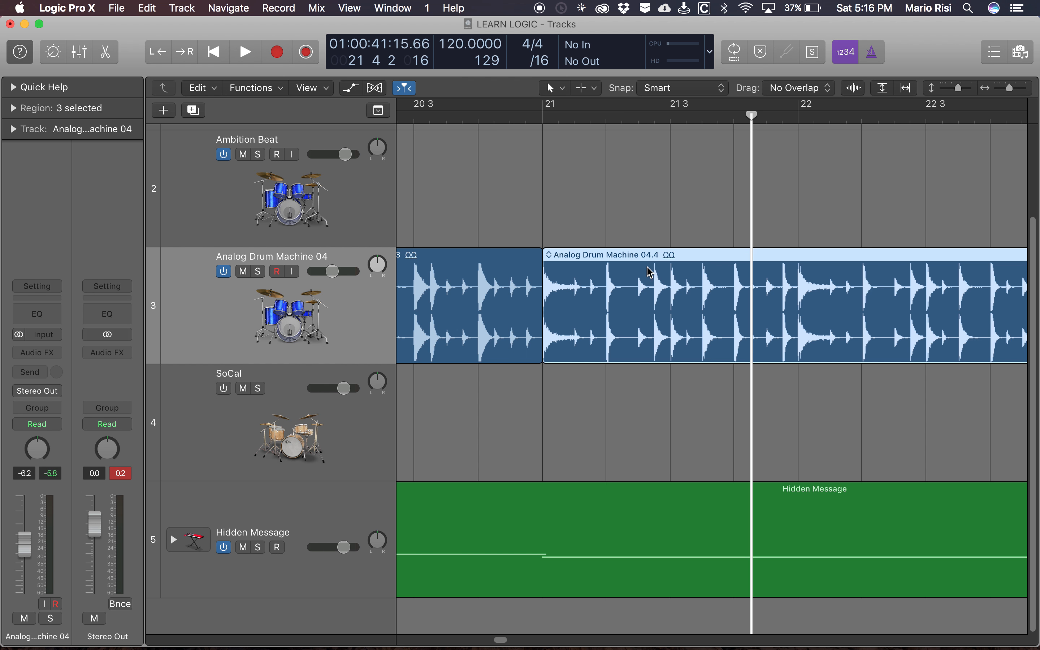
scroll(816, 238, "right", 18)
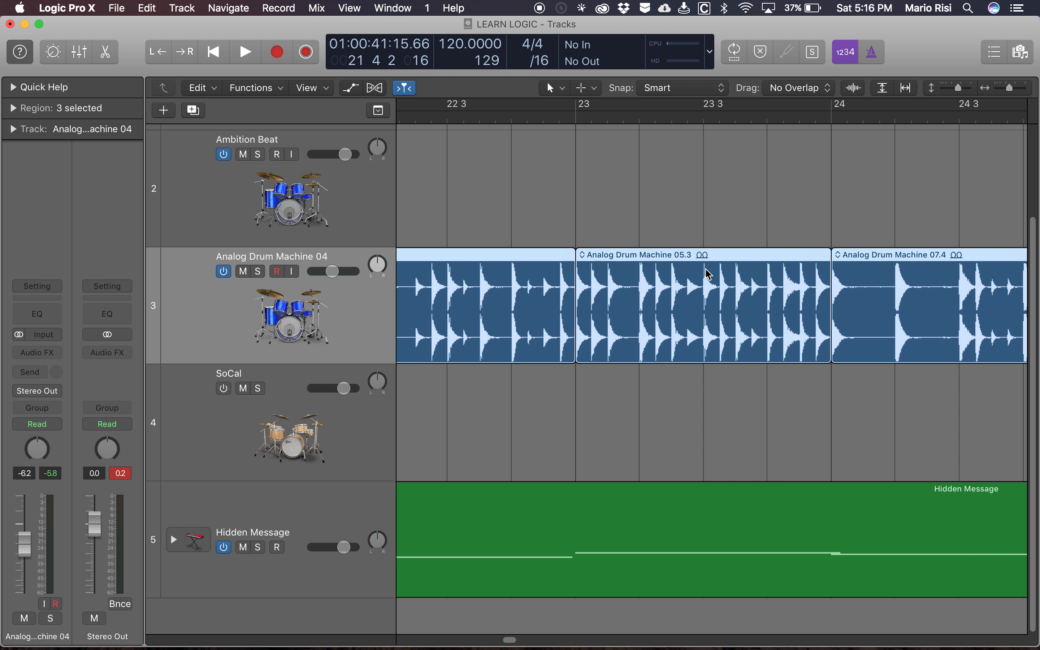
scroll(817, 232, "right", 6)
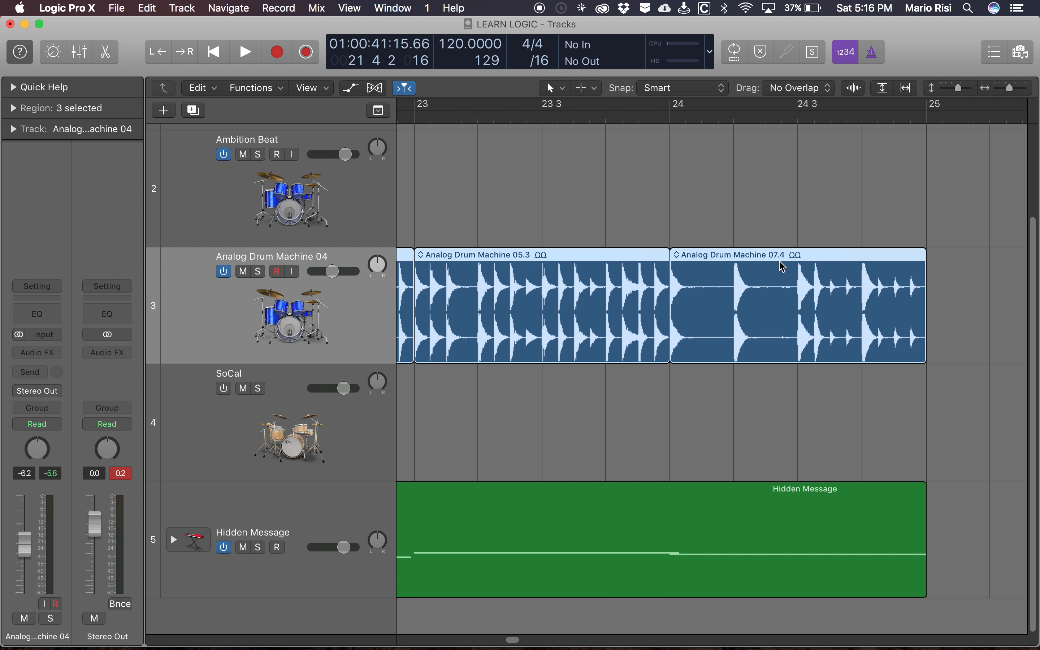
scroll(728, 235, "left", 15)
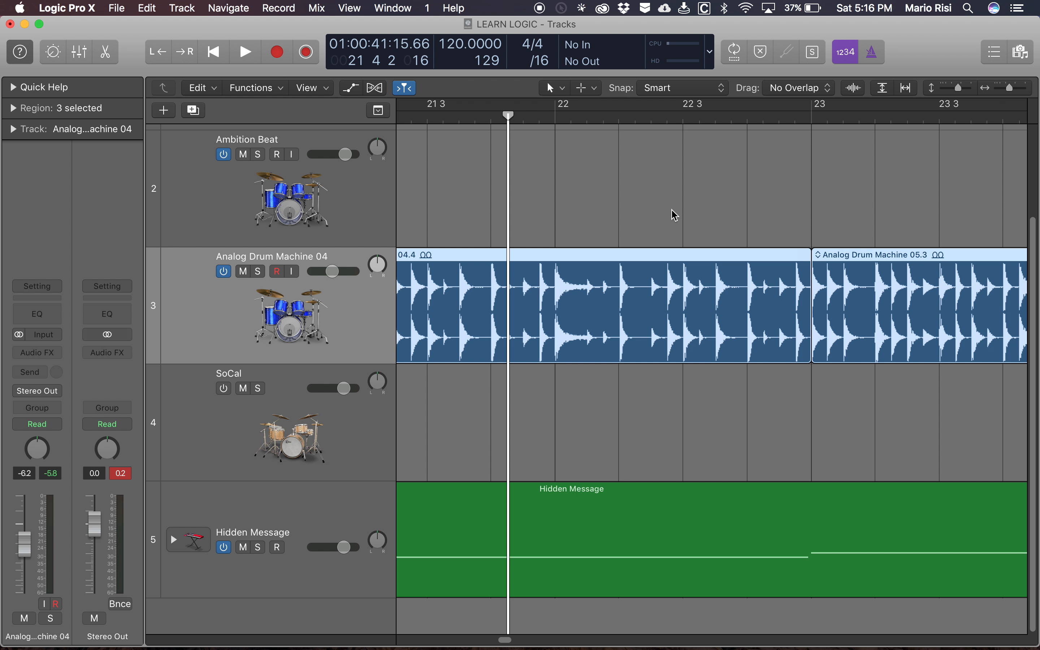
- Play the arrangement from about bar 16 to hear the transition into the new drum section
key("super+Left")
key("super+Left")
key("super+Left")
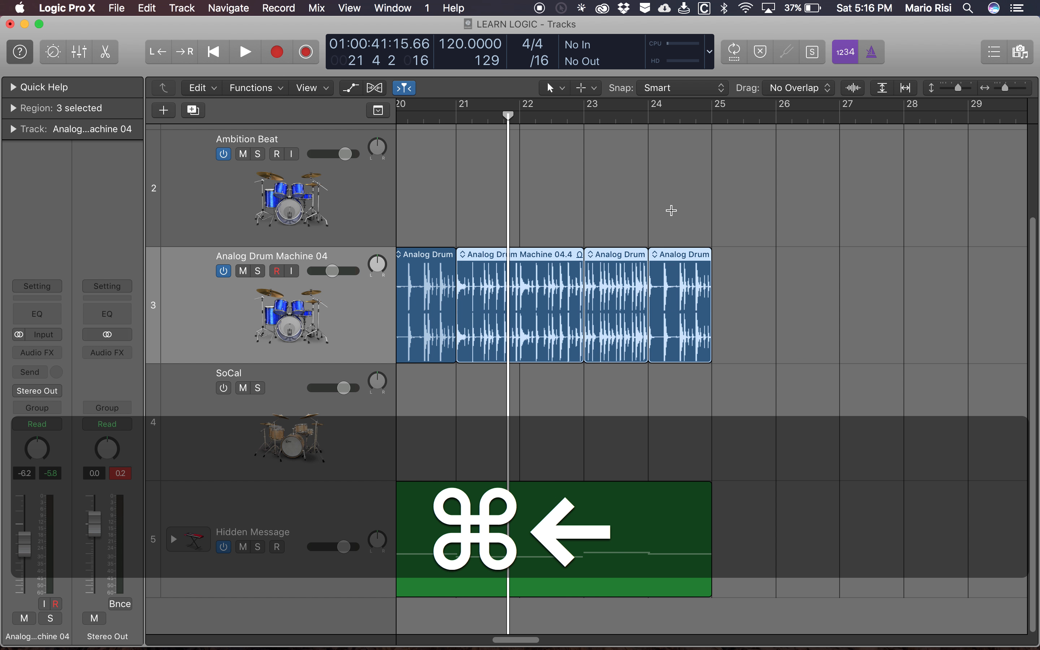
key("super+Left")
scroll(672, 211, "left", 15)
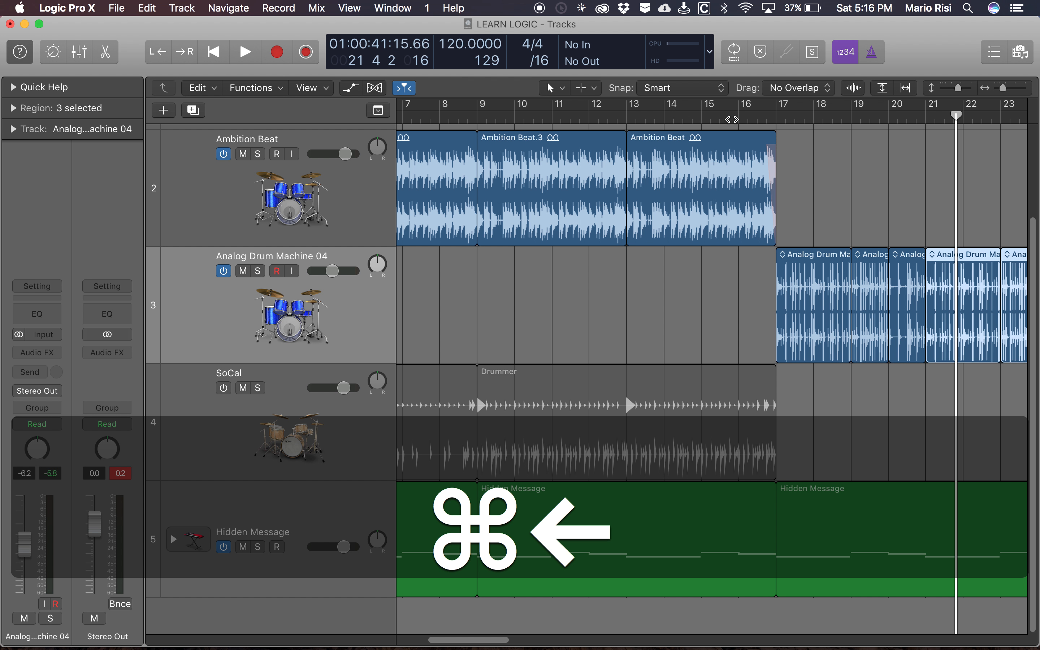
left_click(731, 119)
left_click(740, 115)
key("space")
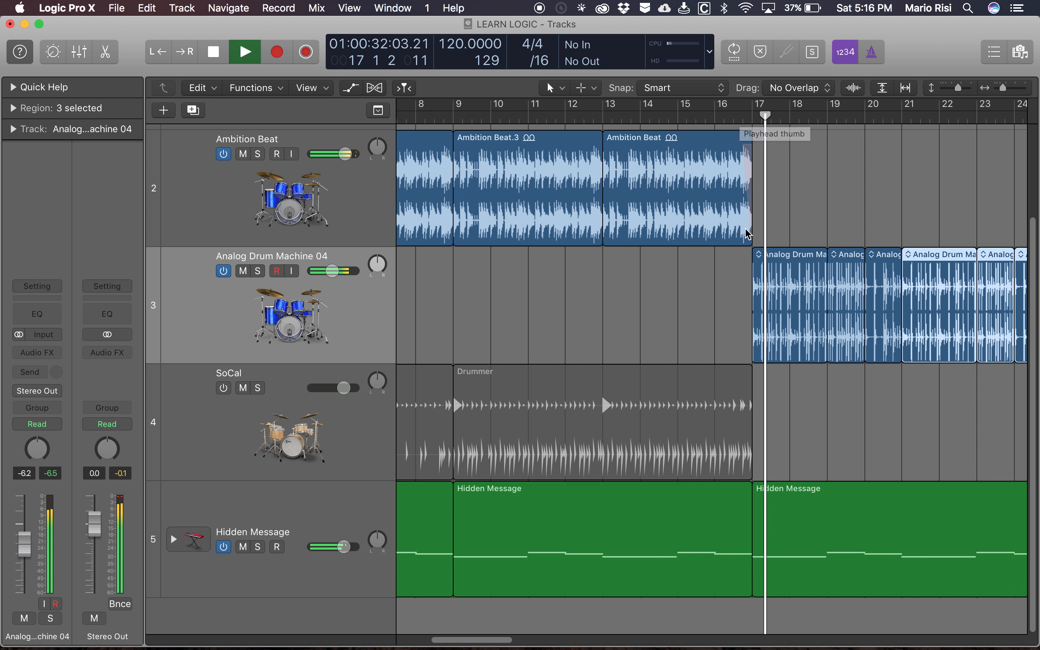
- Try repeating all Analog Drum Machine and Hidden Message regions of bars 17 to 25 from bar 25, and delete the repeats after stopping playback
scroll(746, 230, "right", 10)
left_click_drag(590, 201, 836, 550)
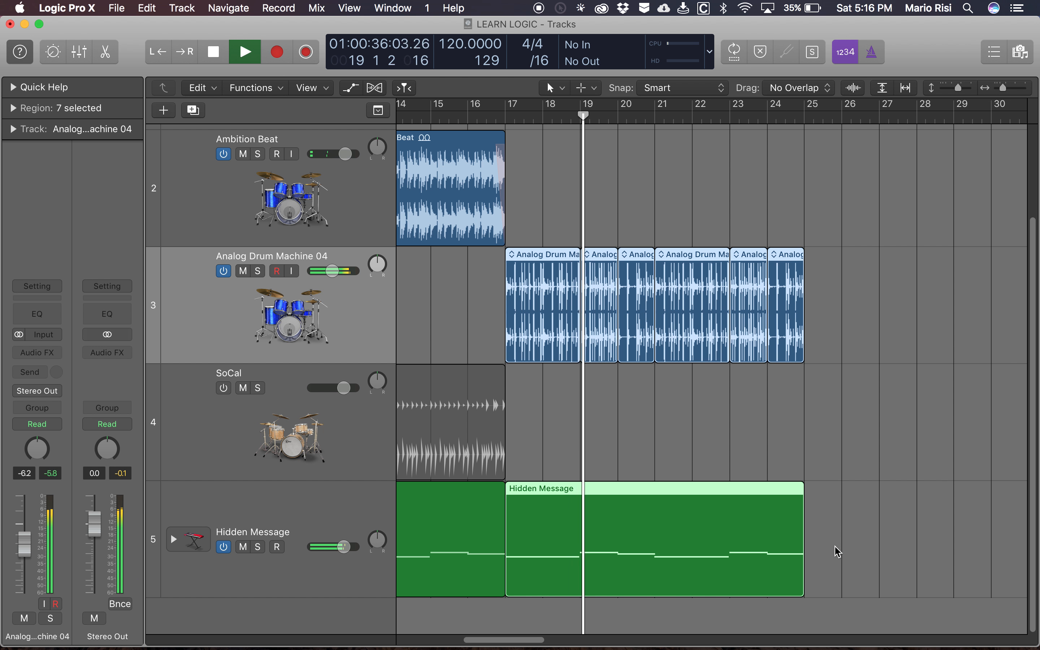
key("super+r")
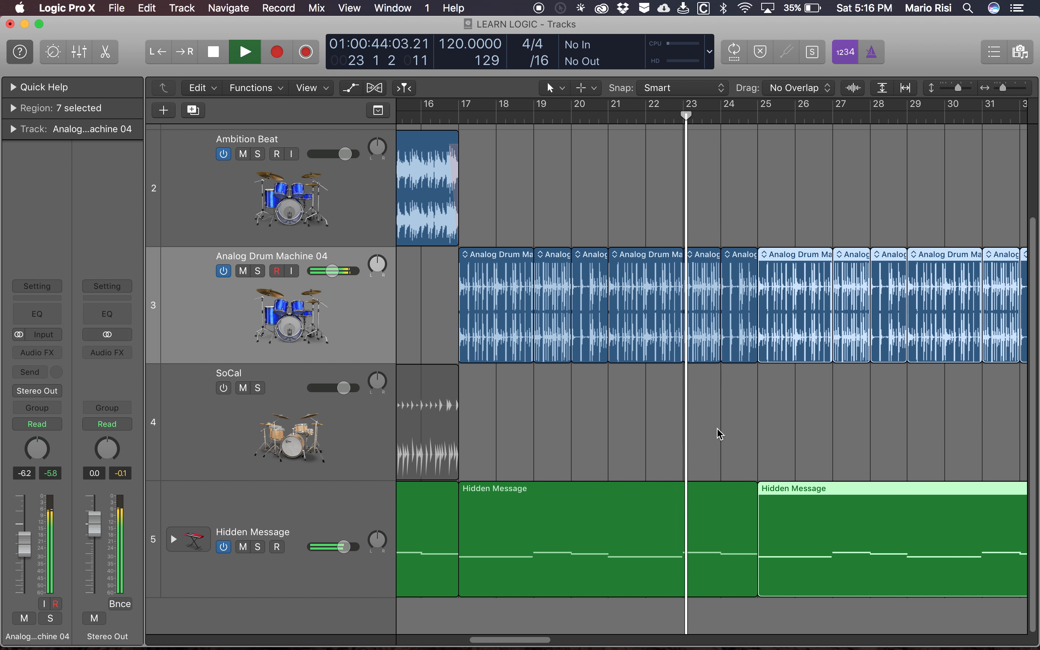
scroll(717, 428, "right", 5)
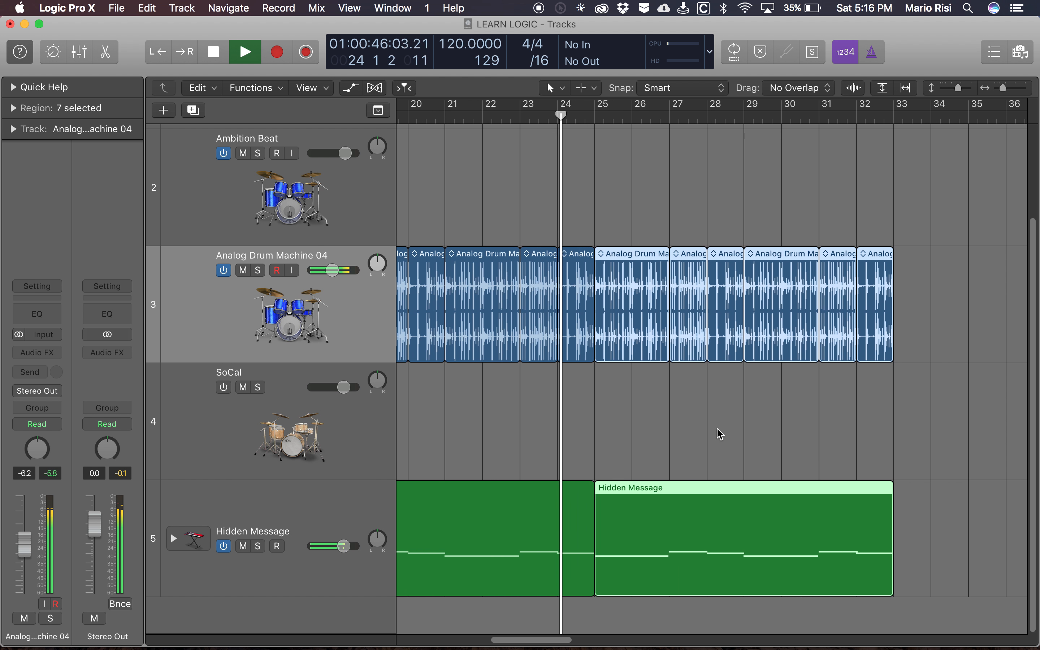
key("space")
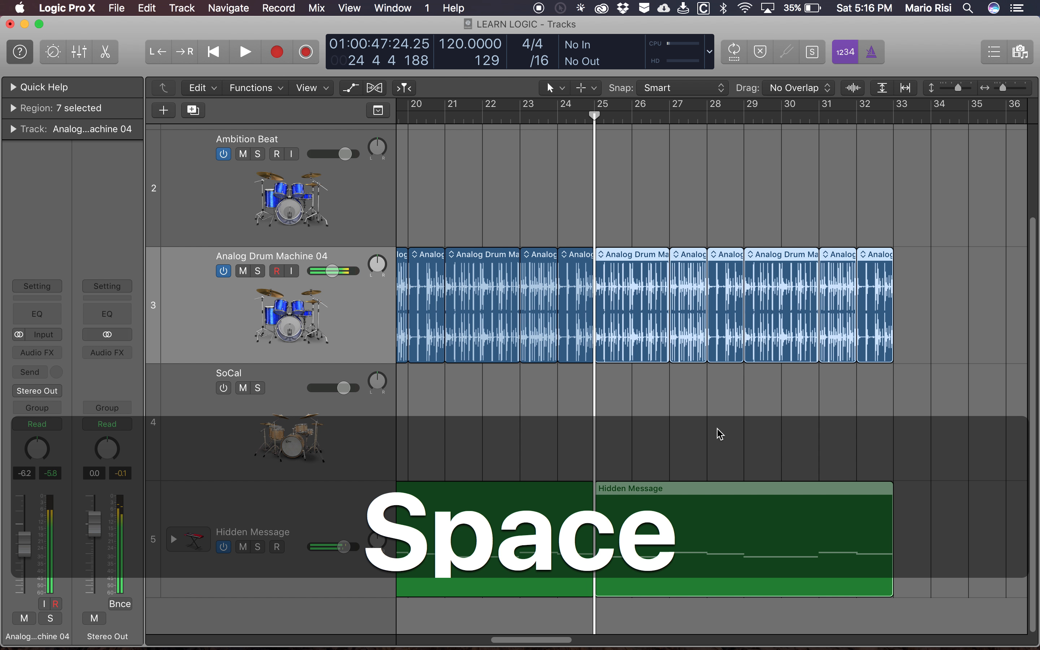
key("BackSpace")
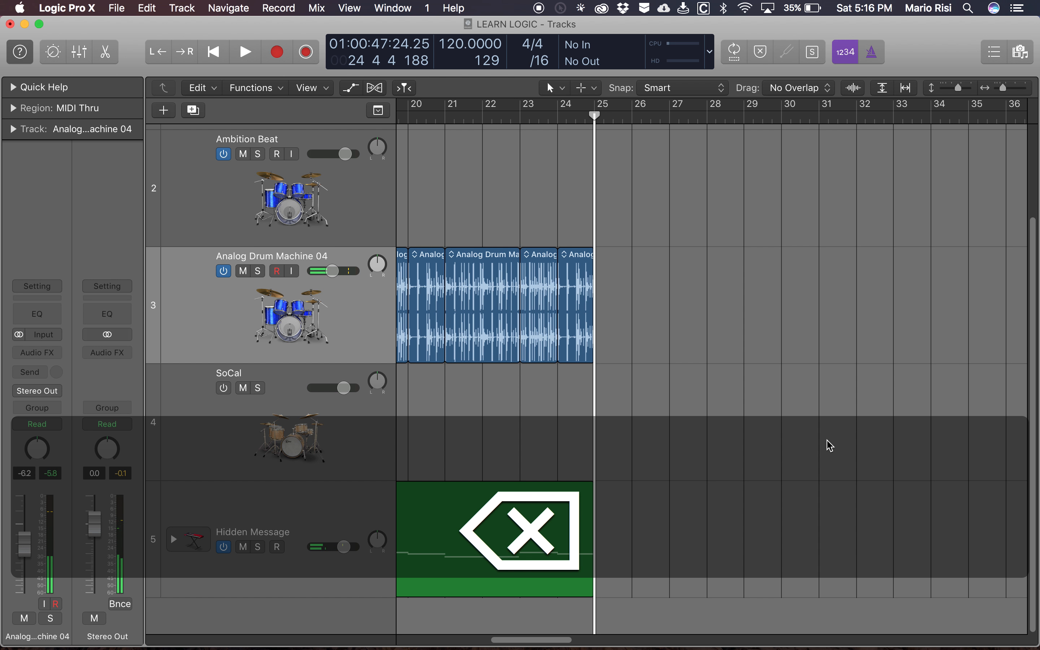
- Copy the Ambition Beat region at bar 13 and paste it at bar 25 on the Ambition Beat track
scroll(614, 395, "left", 10)
left_click(595, 185)
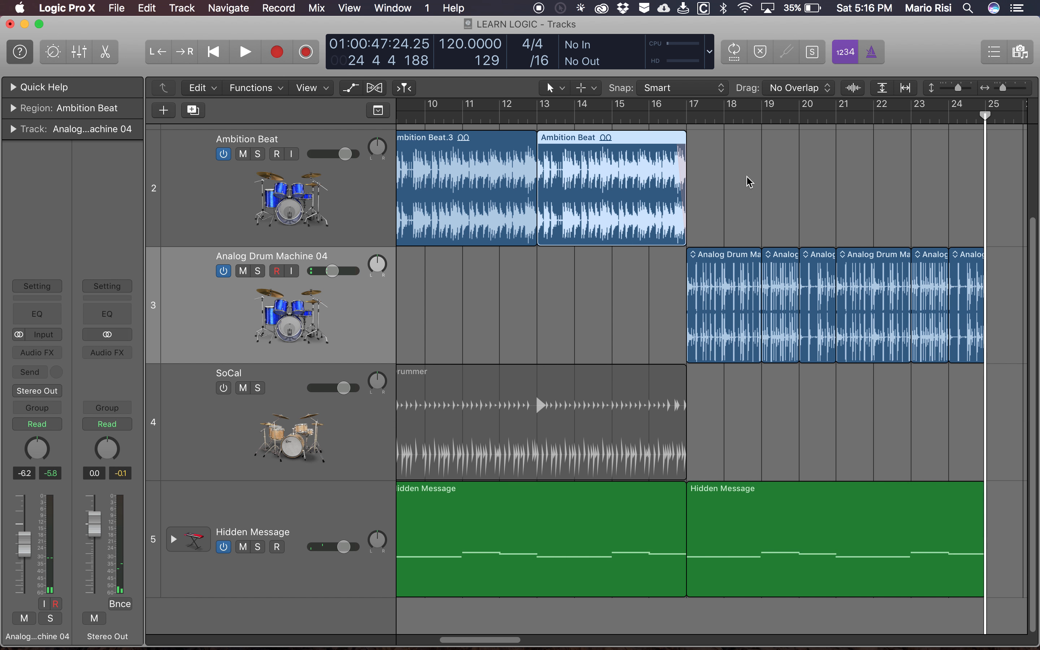
scroll(783, 196, "right", 2)
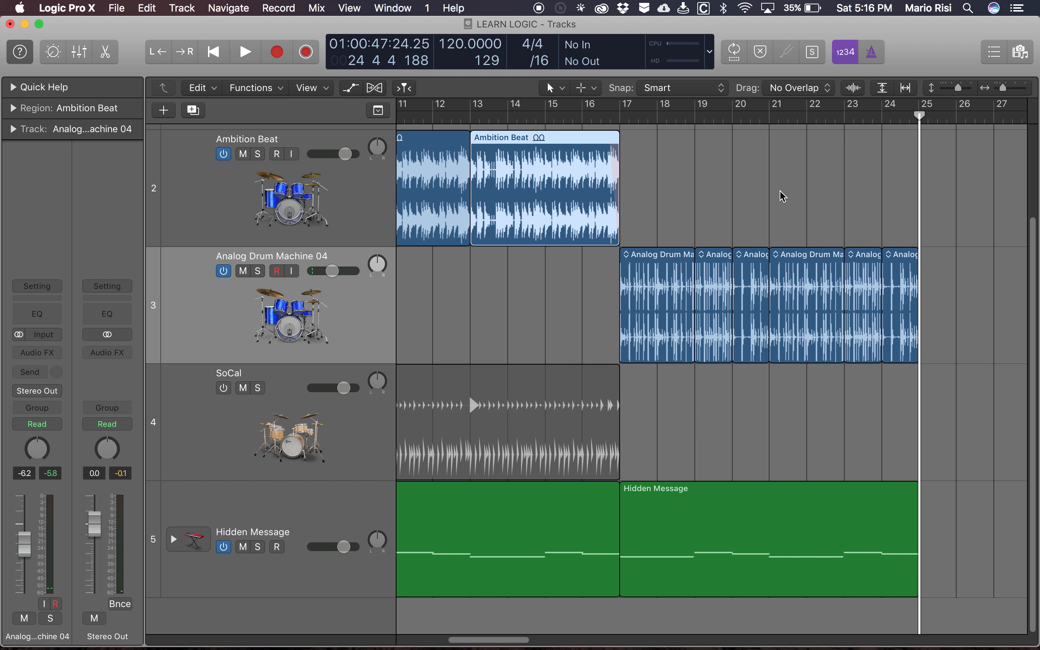
key("super+c")
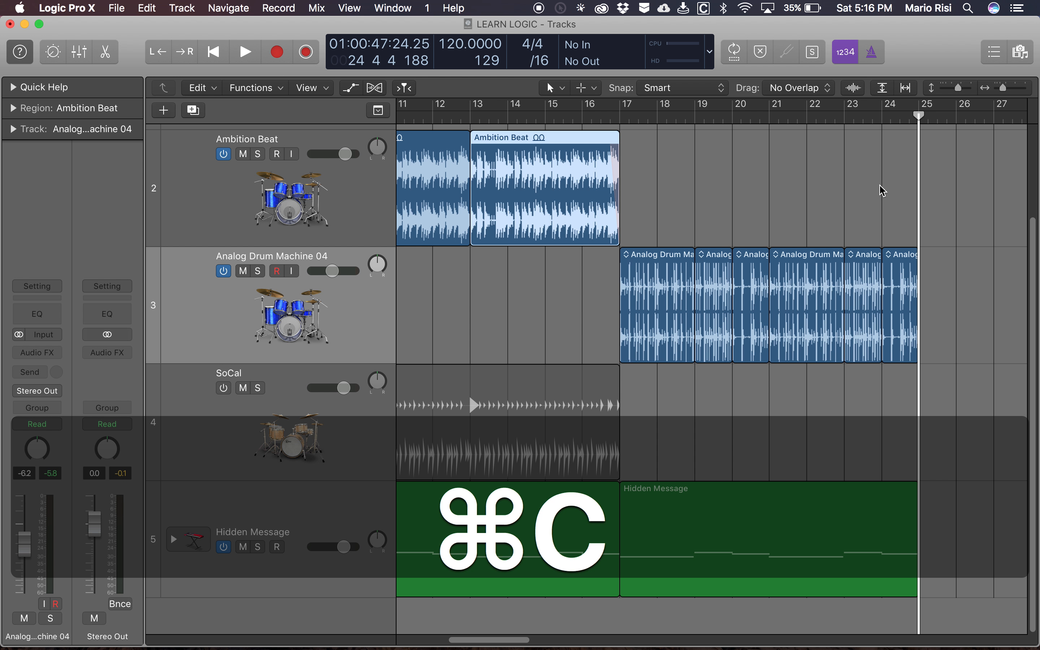
key("period")
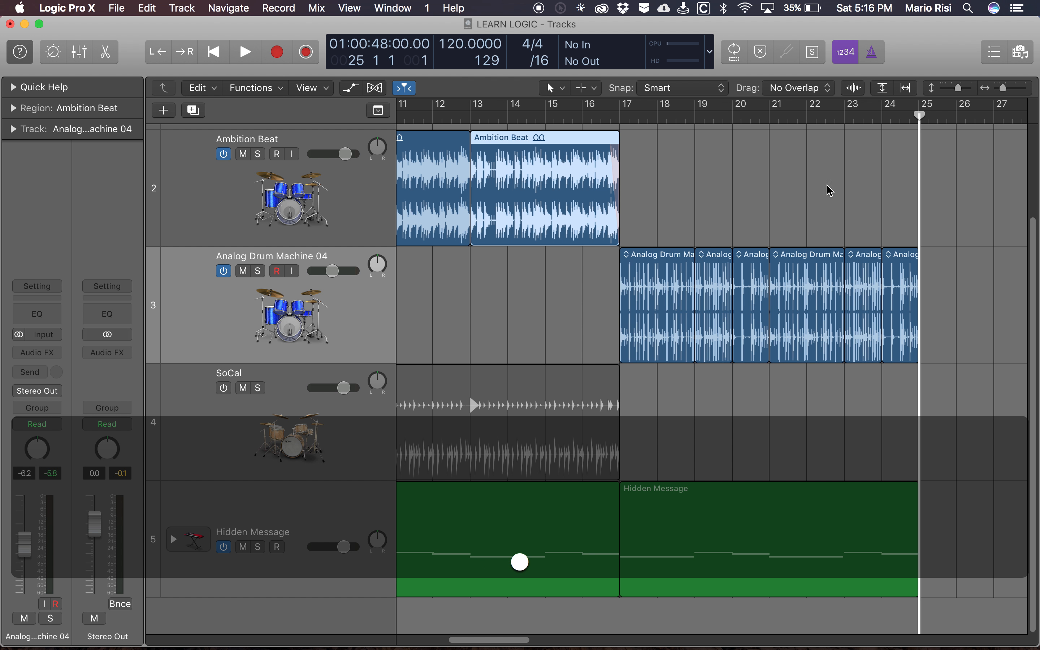
left_click(344, 201)
key("super+v")
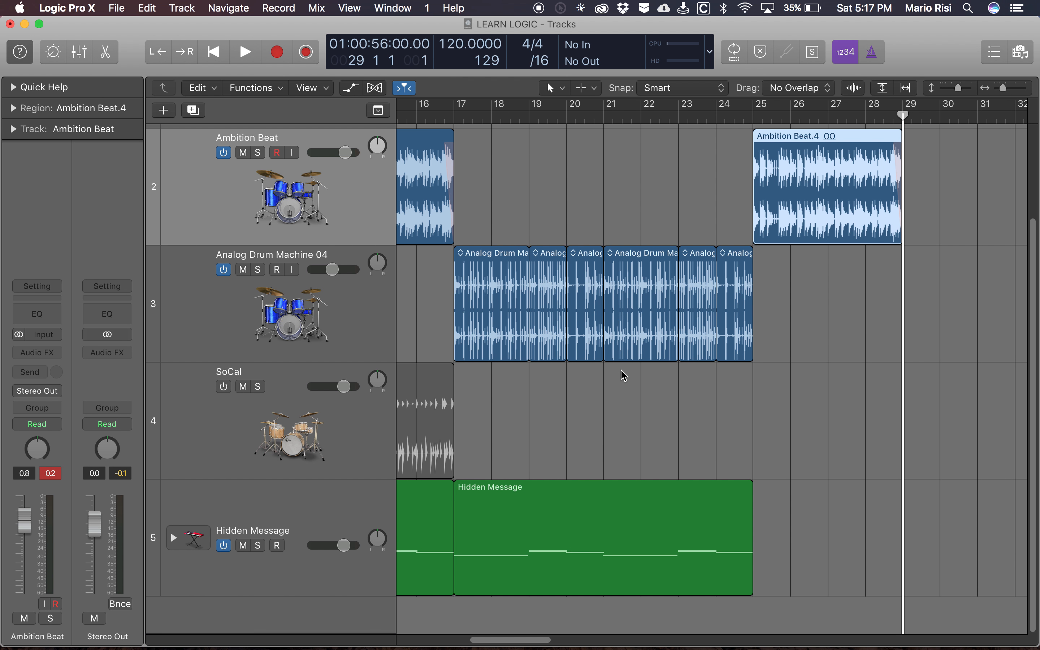
- Repeat the Hidden Message region of bars 17 to 25 once from bar 25, and duplicate the Hidden Message track
left_click(602, 574)
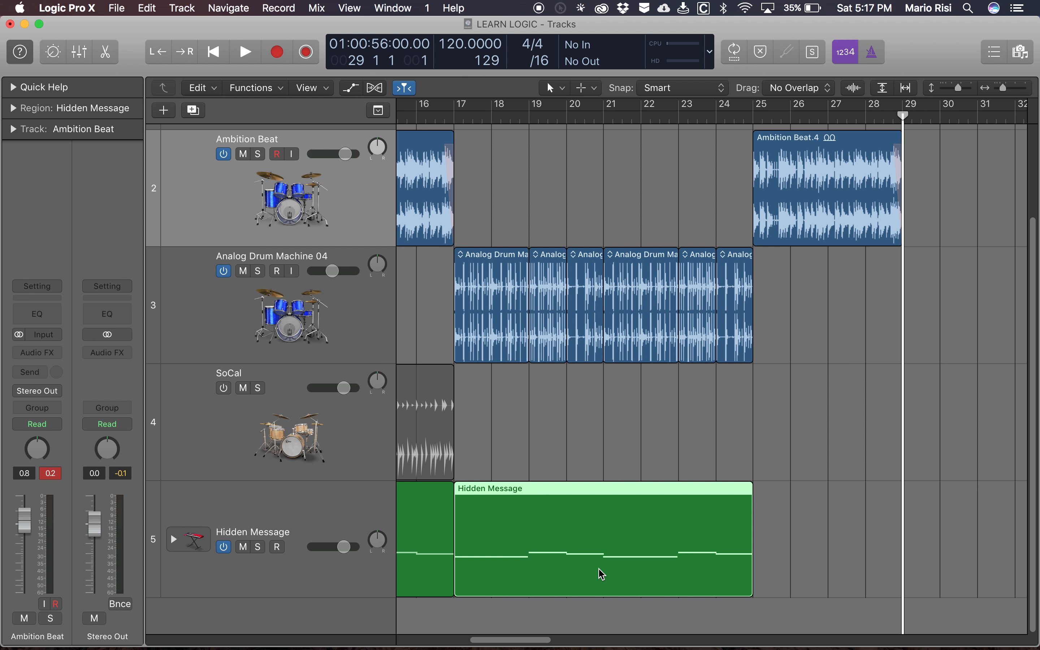
key("super+r")
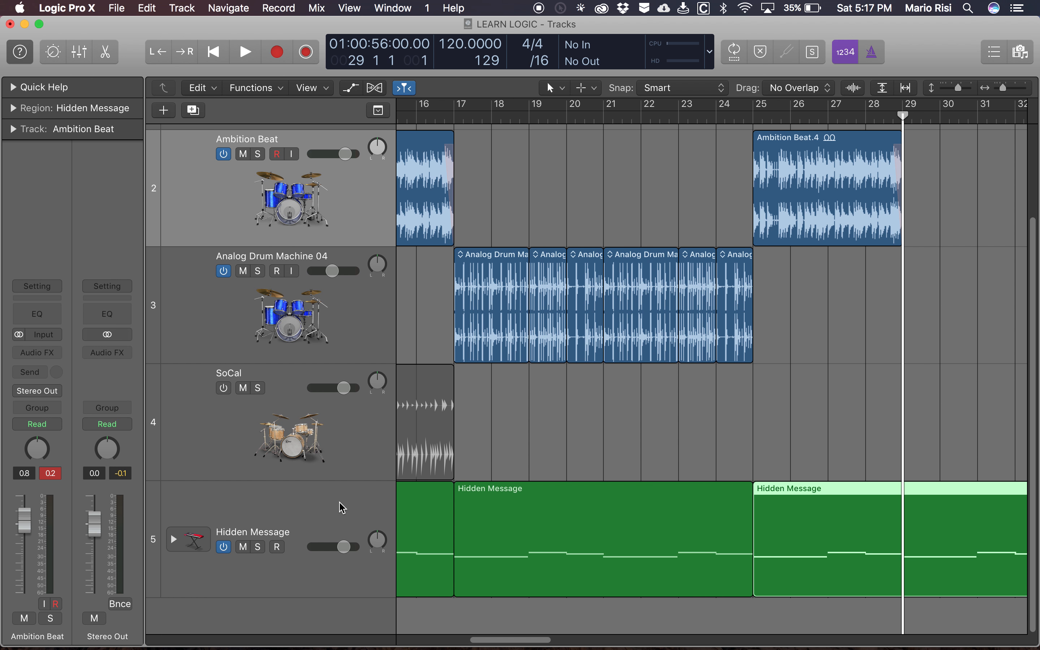
left_click(340, 504)
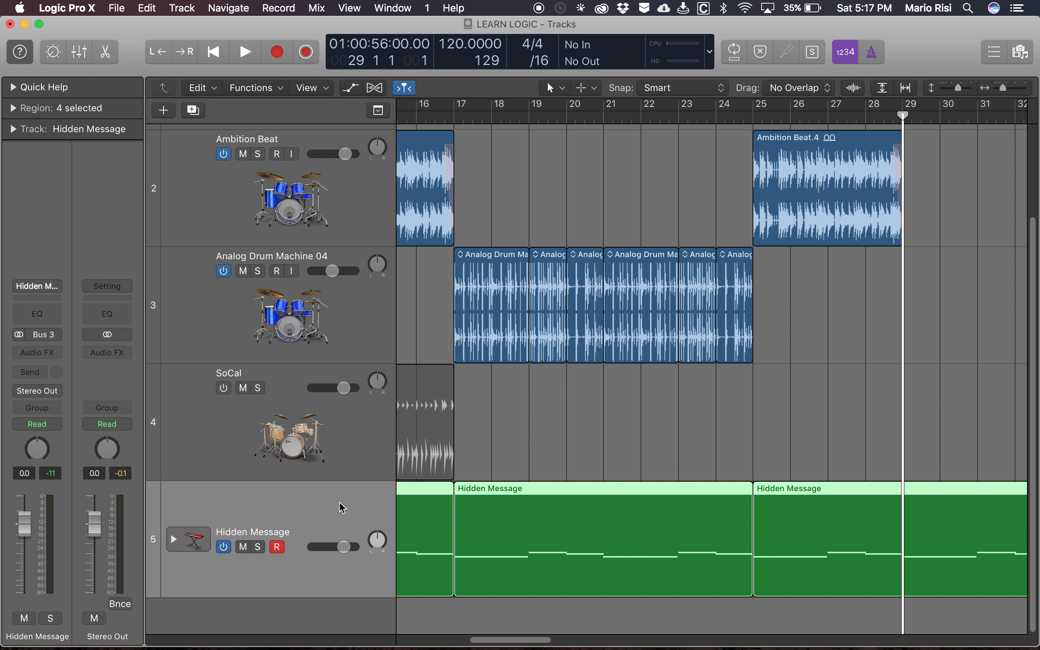
key("super+d")
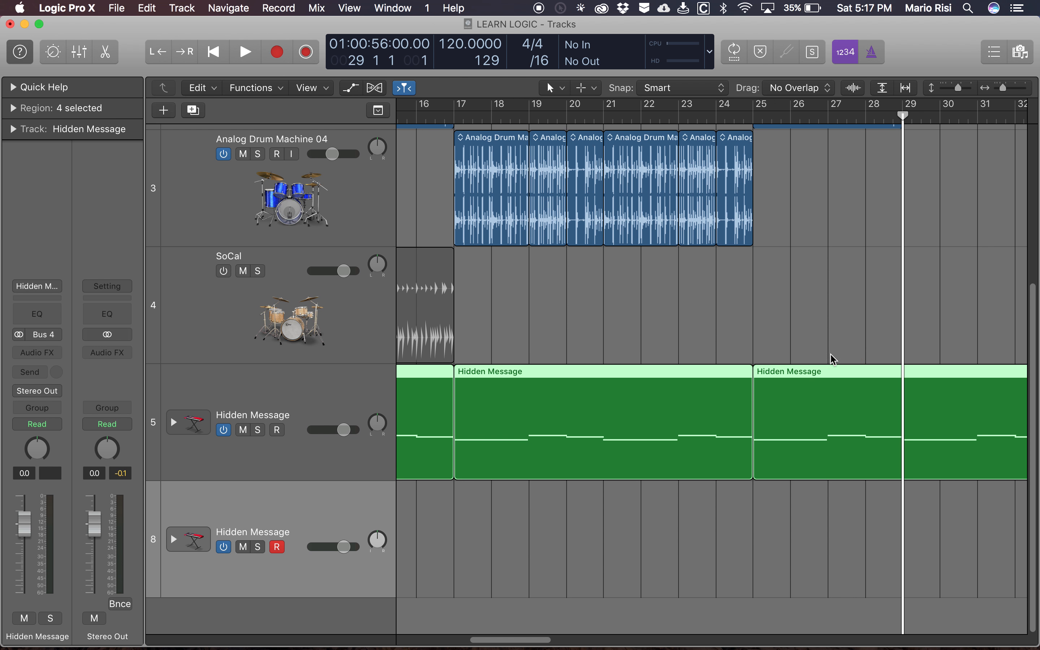
- Select only the repeated Hidden Message region at bar 25, and search the key commands for "move reg"
left_click(812, 320)
left_click(840, 403)
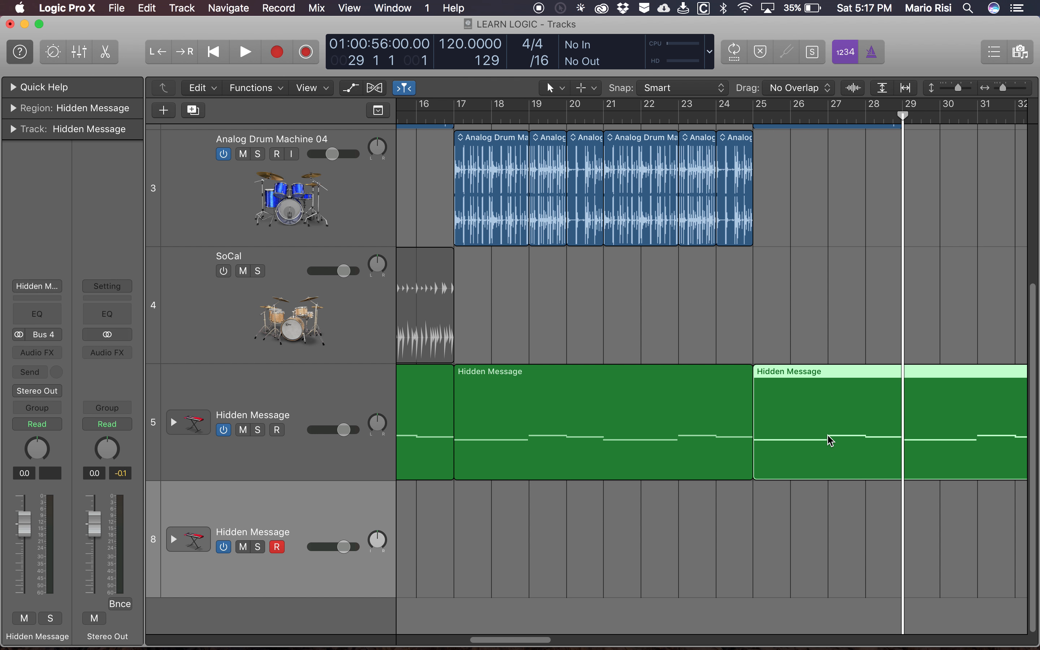
key("alt+k")
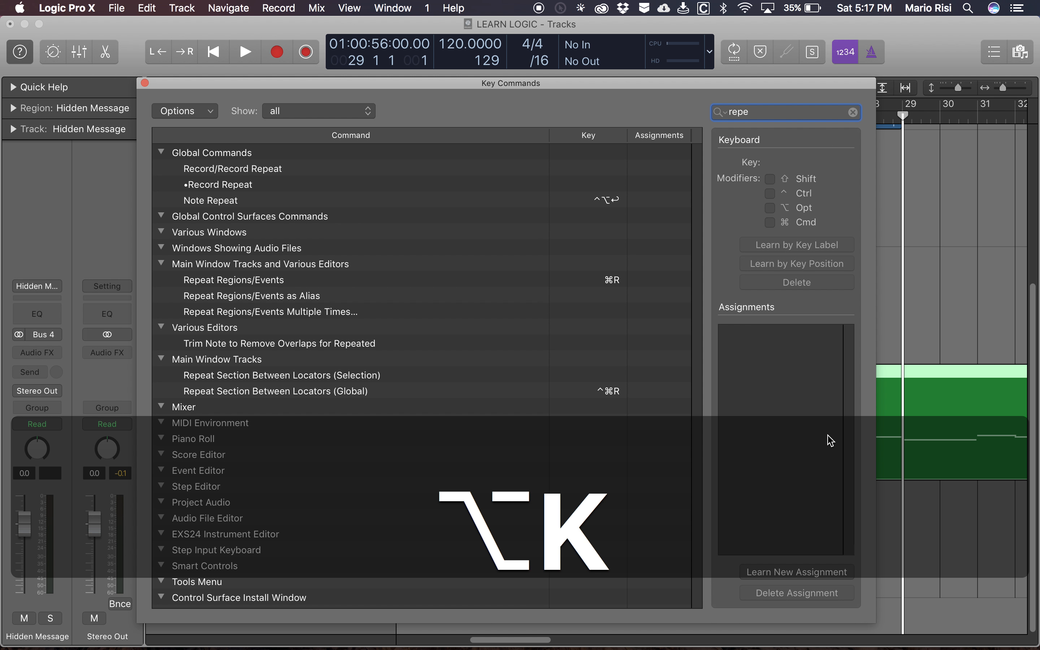
key("BackSpace")
key("BackSpace")
key("BackSpace")
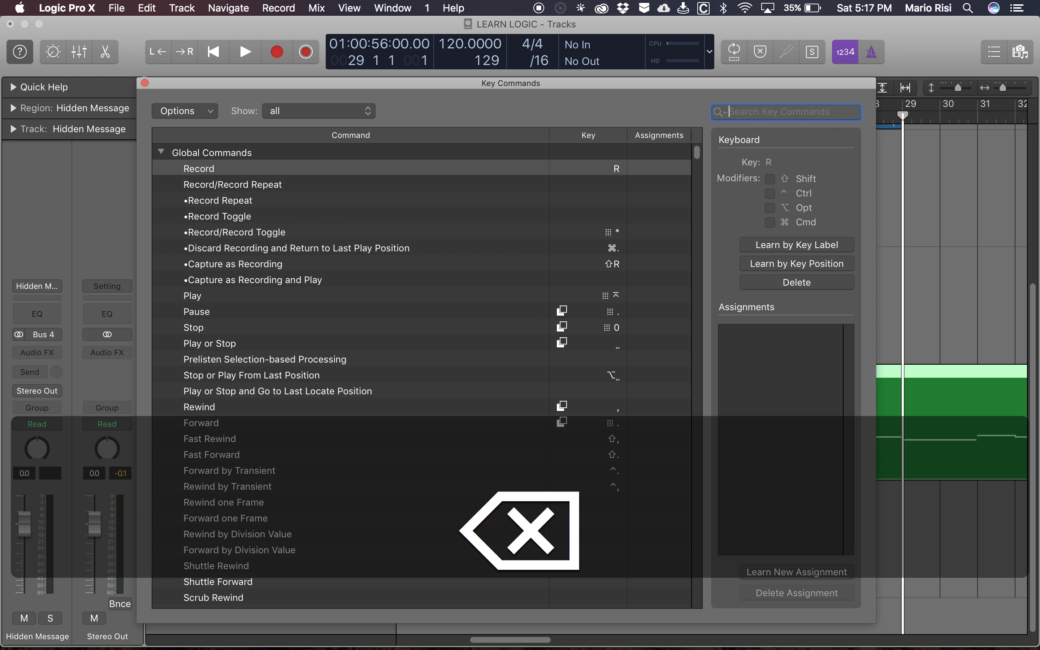
type("move ")
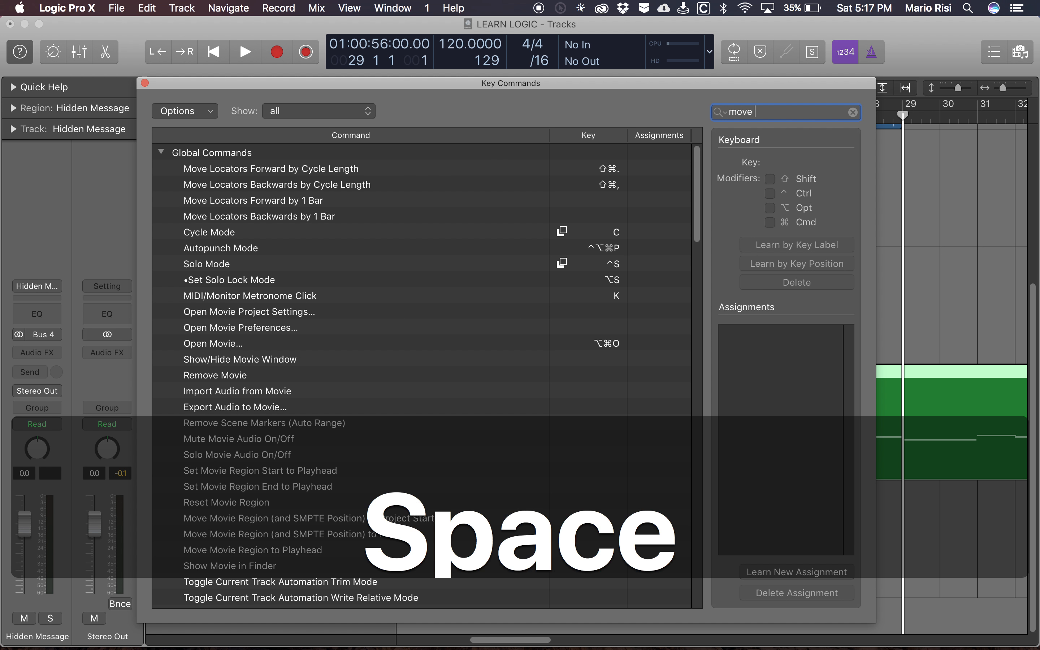
type("reg")
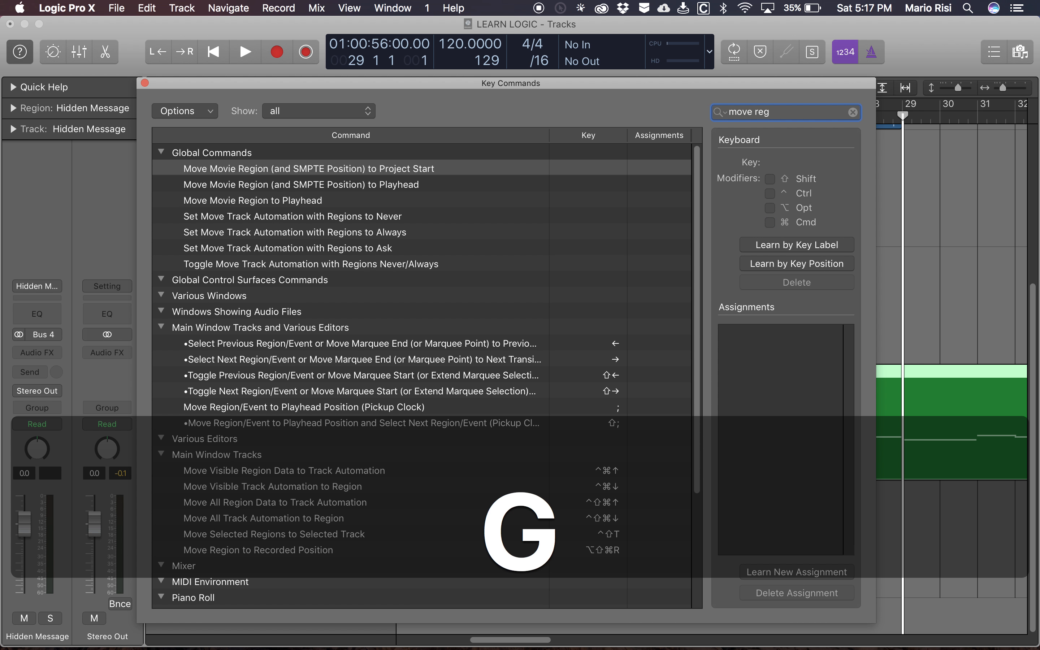
scroll(454, 389, "down", 3)
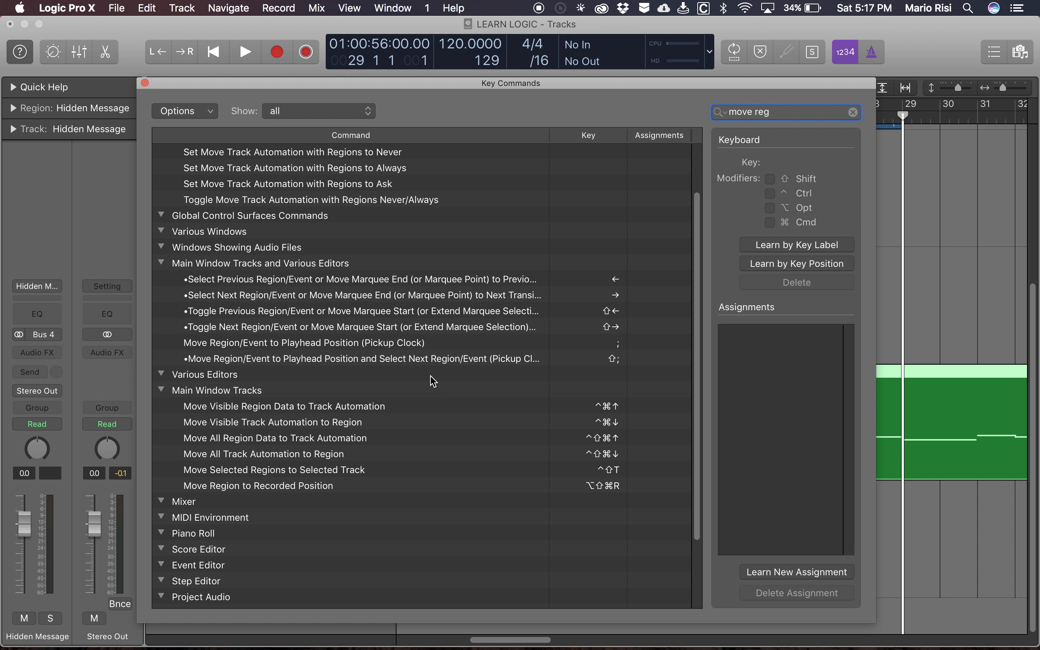
scroll(430, 344, "up", 3)
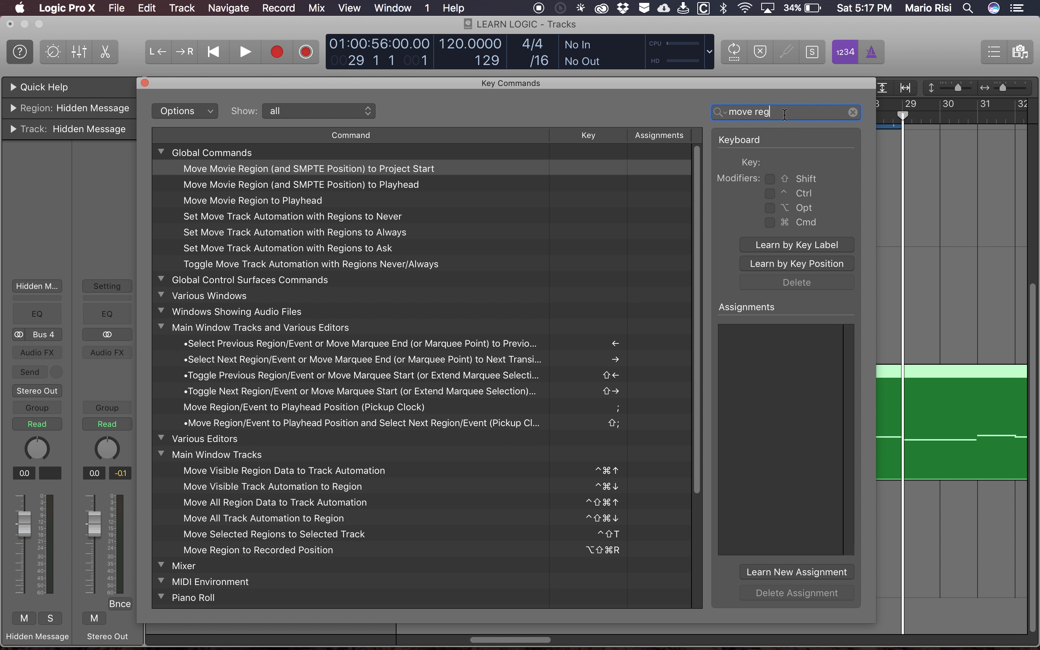
- Narrow the key command search to "move reg sel" and look up the shortcut for Move Selected Regions to Selected Track
type("sel")
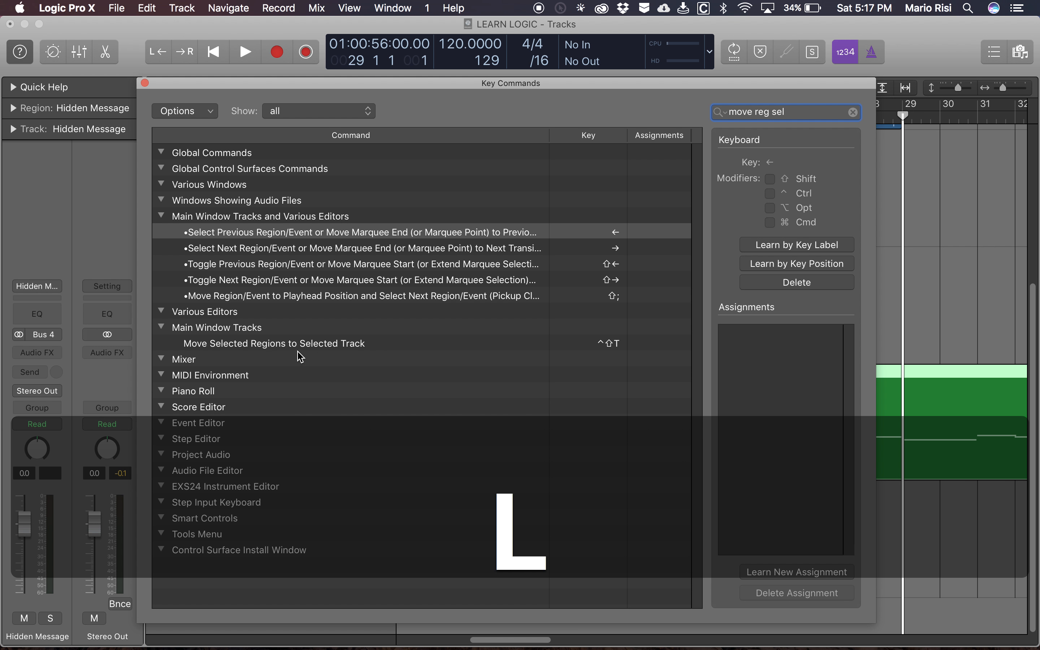
key("shift+z")
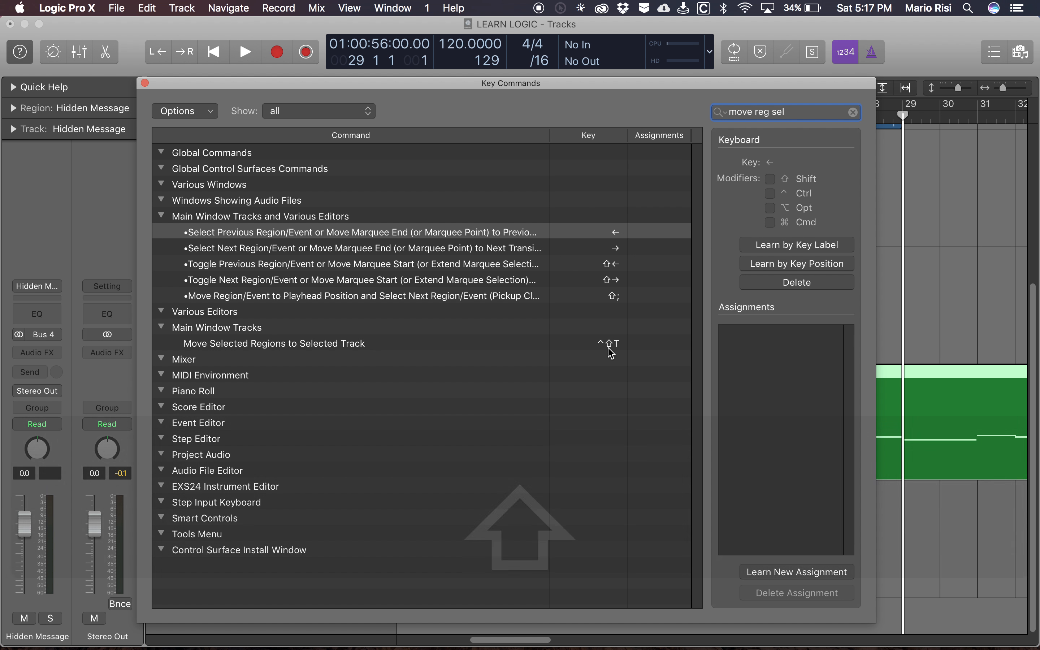
key("shift+z")
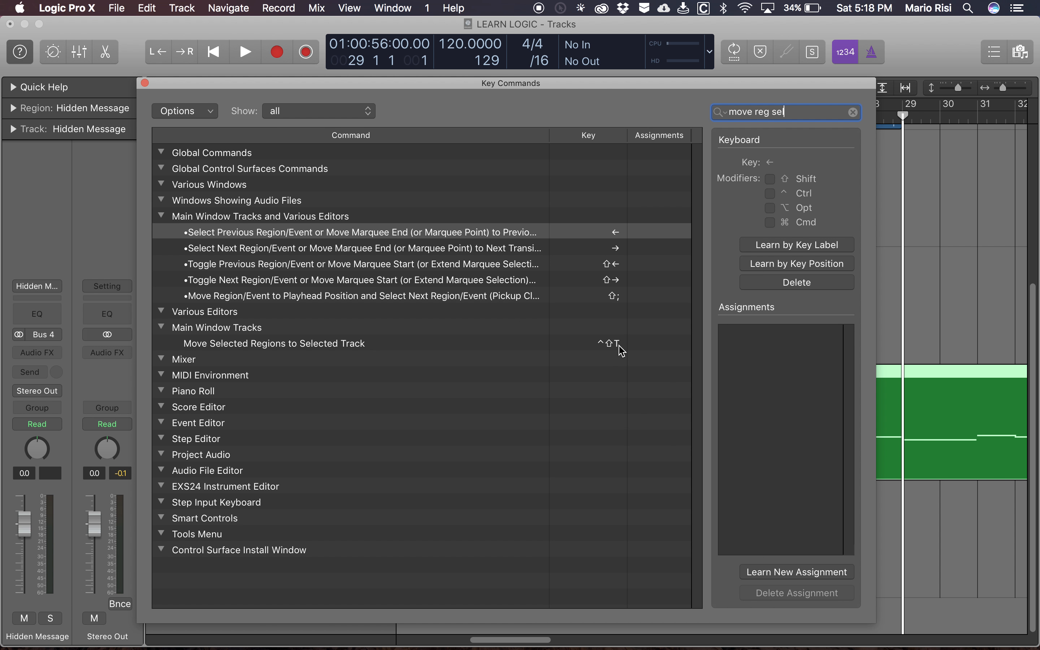
key("super+w")
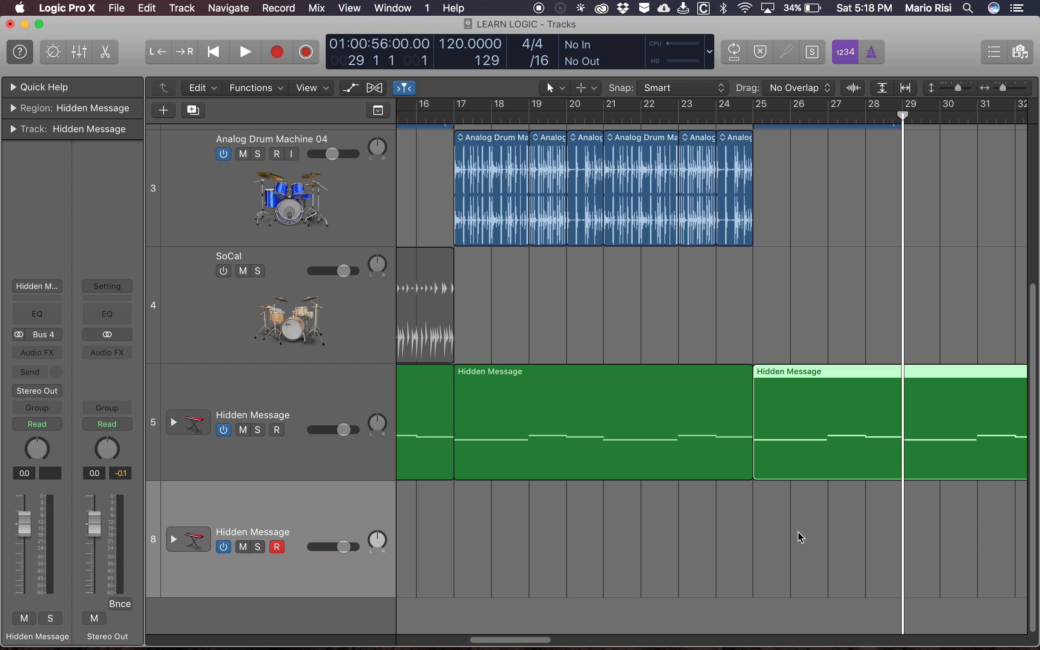
- Move the Hidden Message region at bar 25 down to the duplicated Hidden Message track
left_click(319, 515)
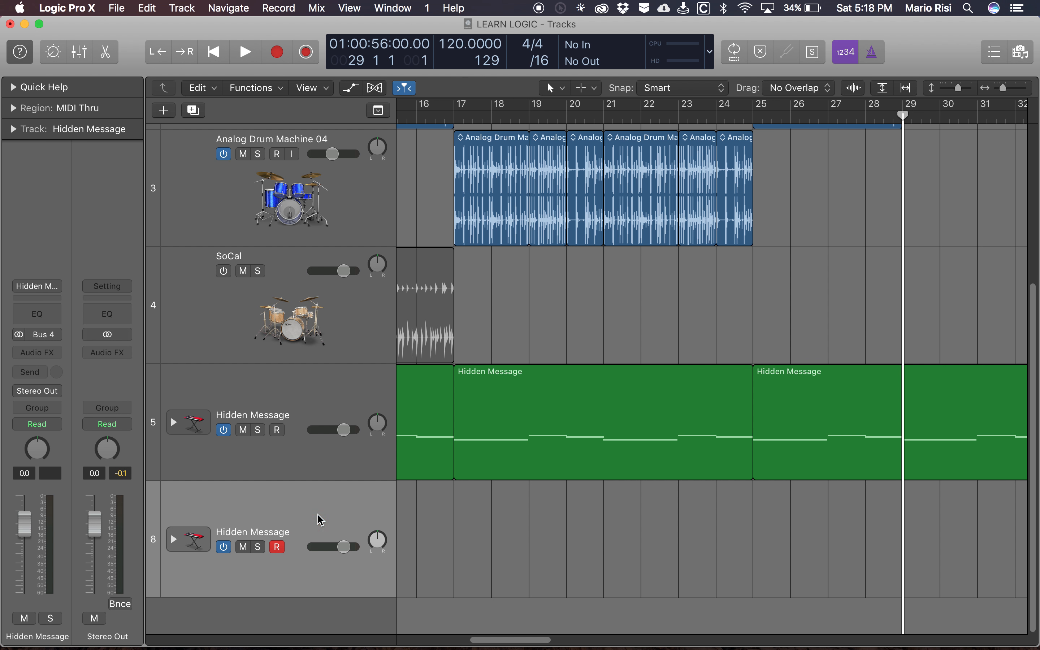
left_click(816, 440)
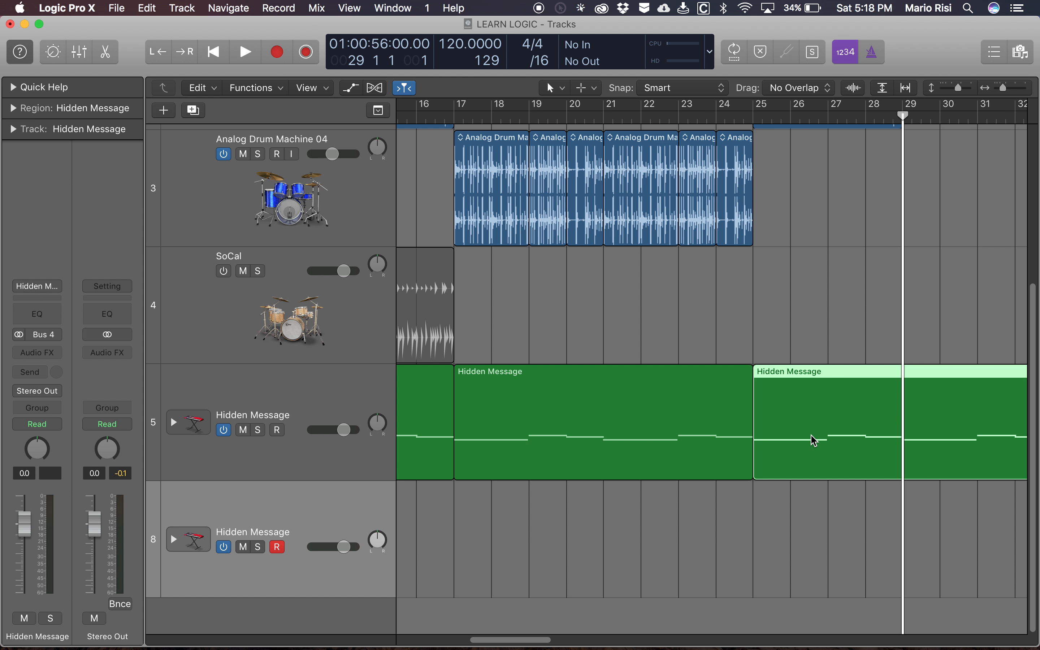
key("ctrl+shift+t")
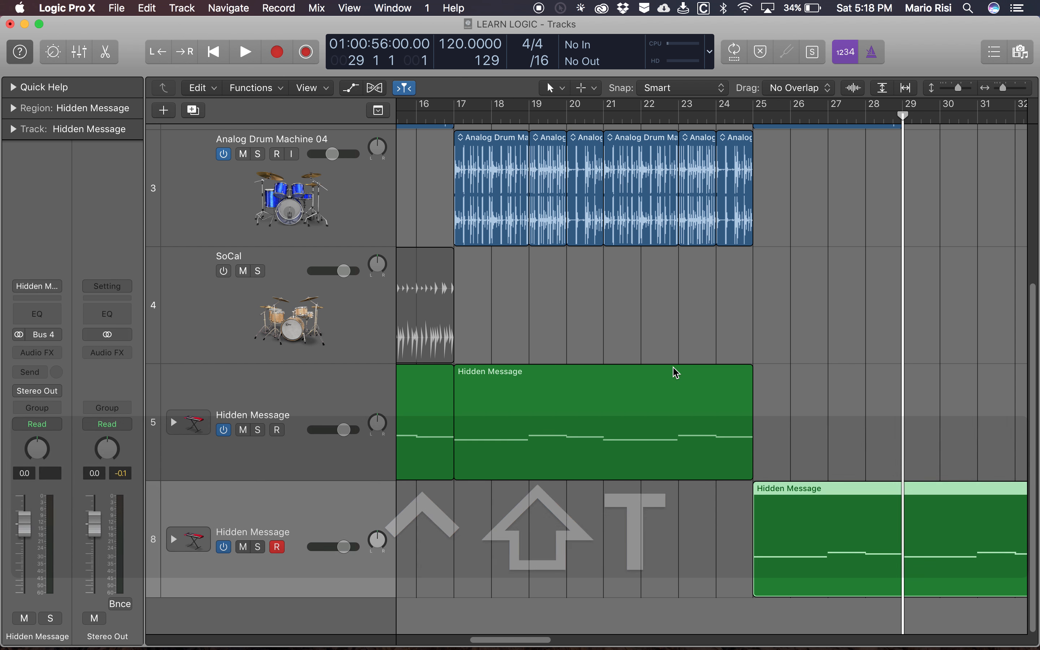
scroll(677, 528, "right", 5)
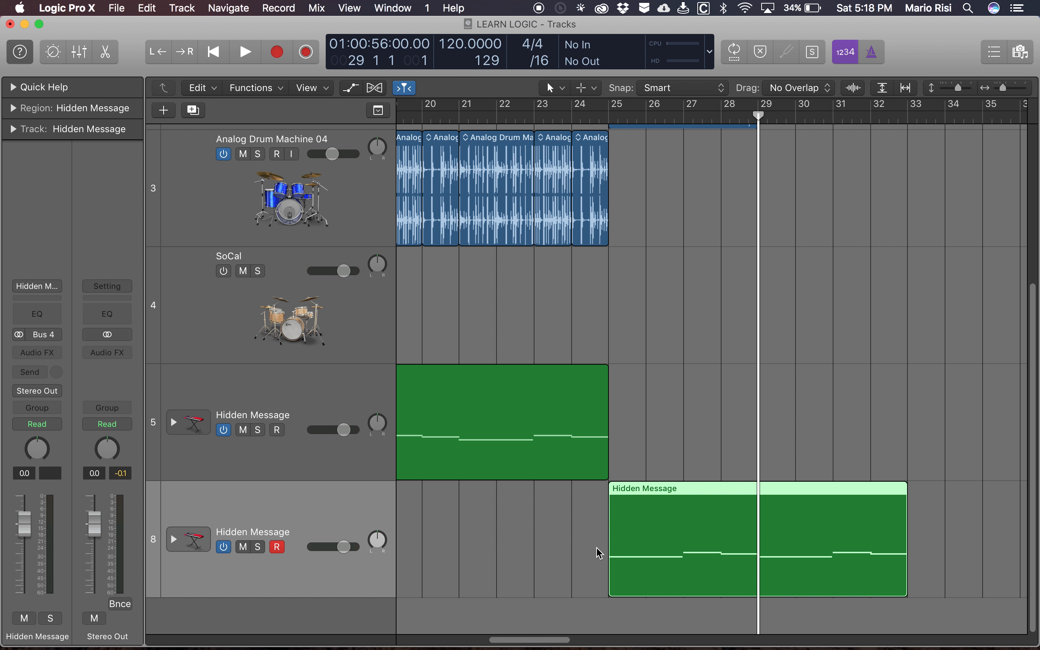
scroll(654, 284, "up", 3)
scroll(654, 283, "down", 3)
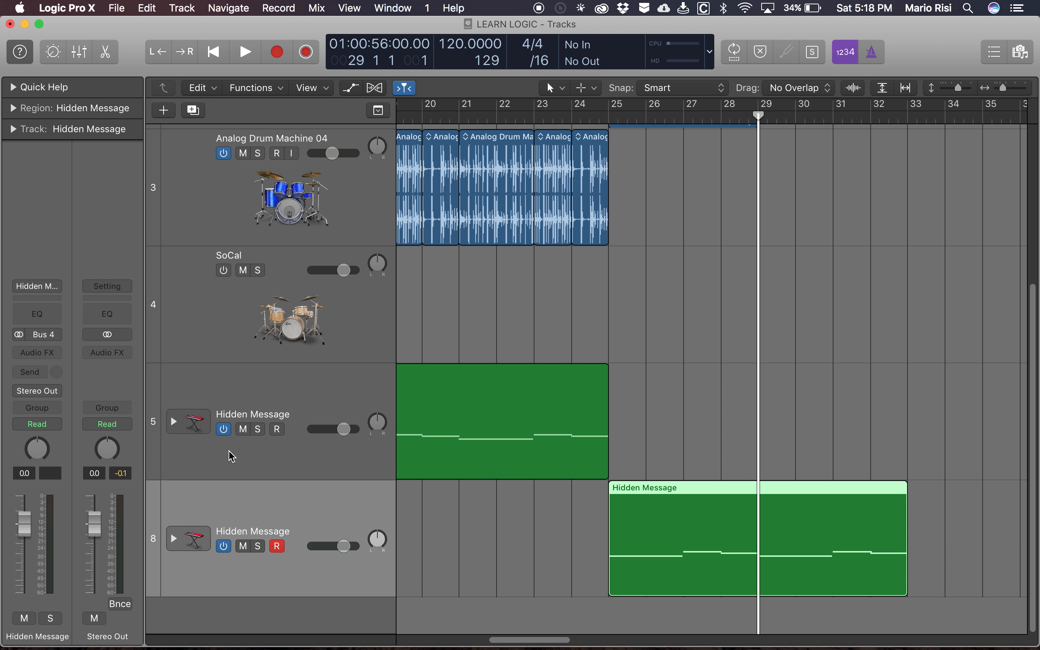
scroll(567, 286, "up", 2)
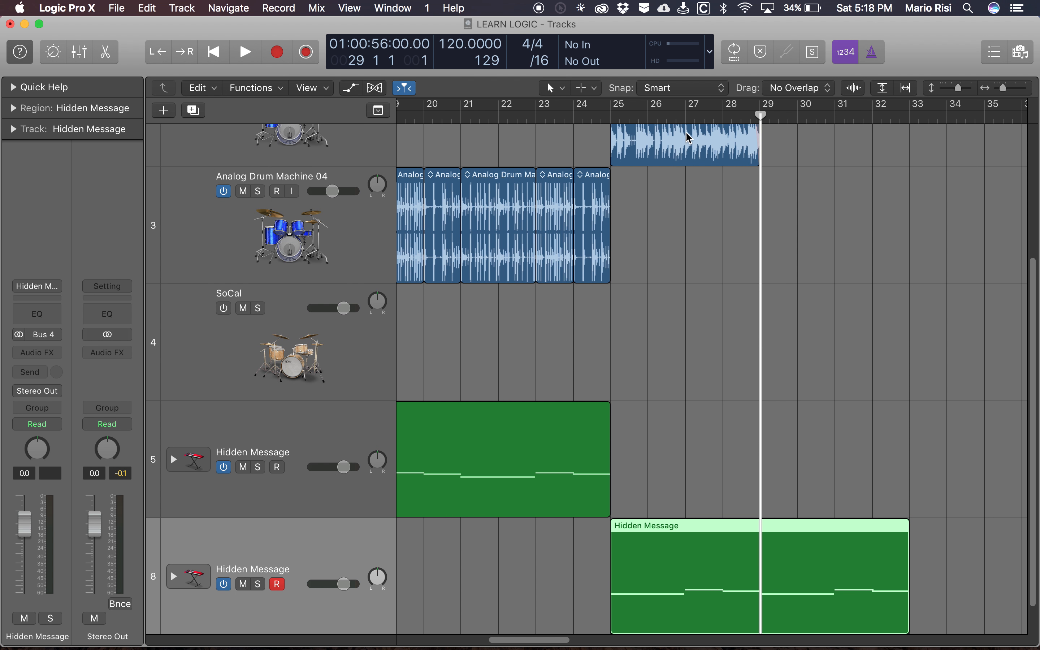
scroll(325, 492, "down", 2)
- Load the Liquid Rhythms patch from Synth Layers on the duplicated Hidden Message track, and audition a note with Musical Typing
left_click(321, 515)
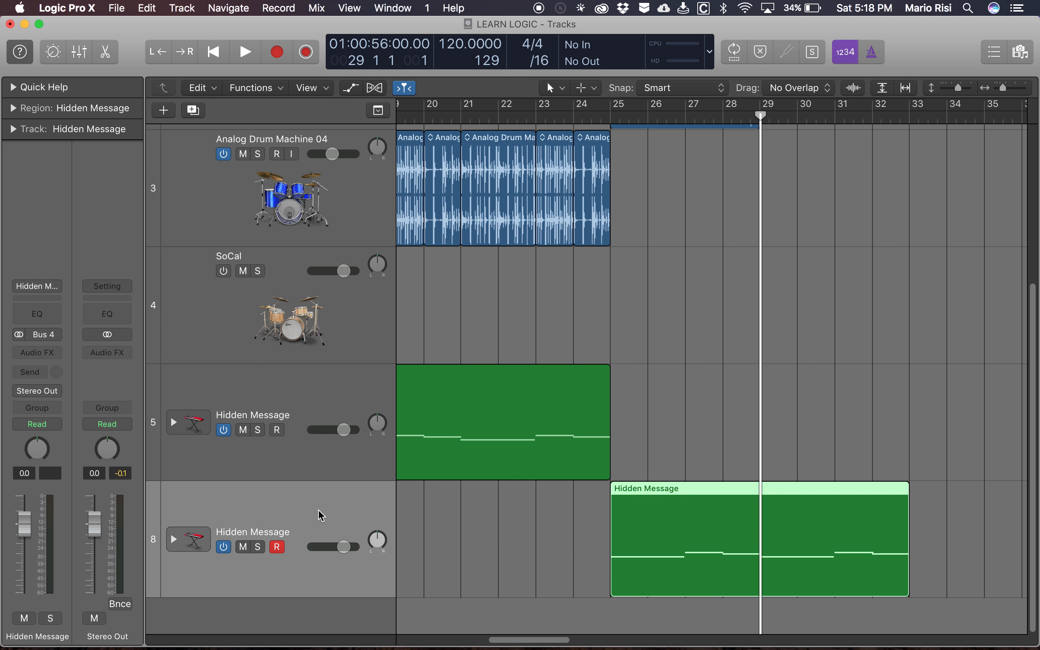
key("y")
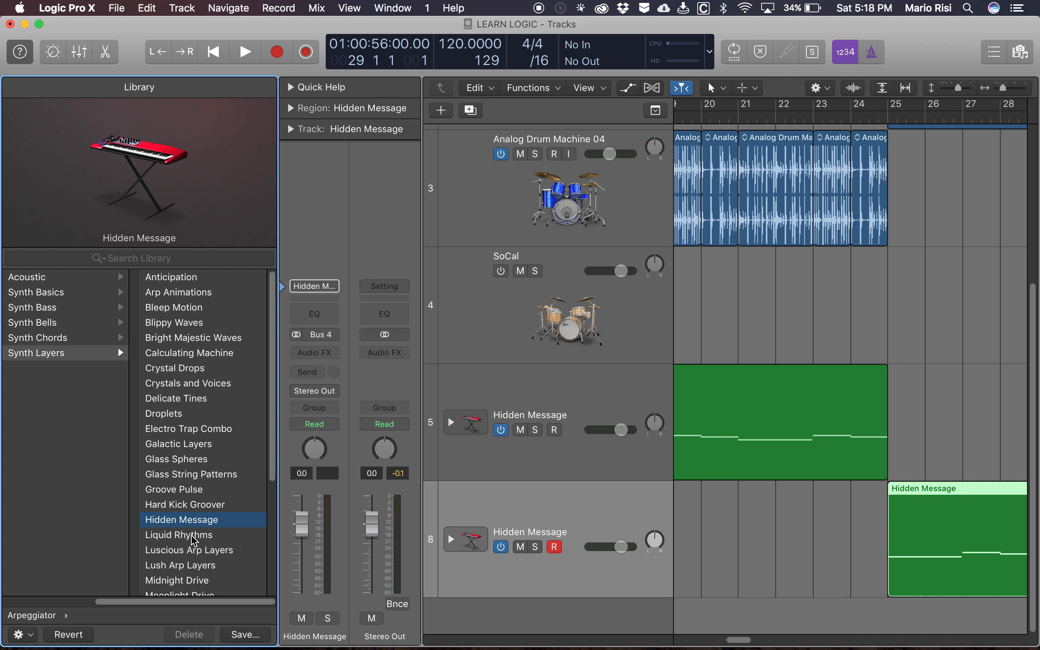
left_click(201, 540)
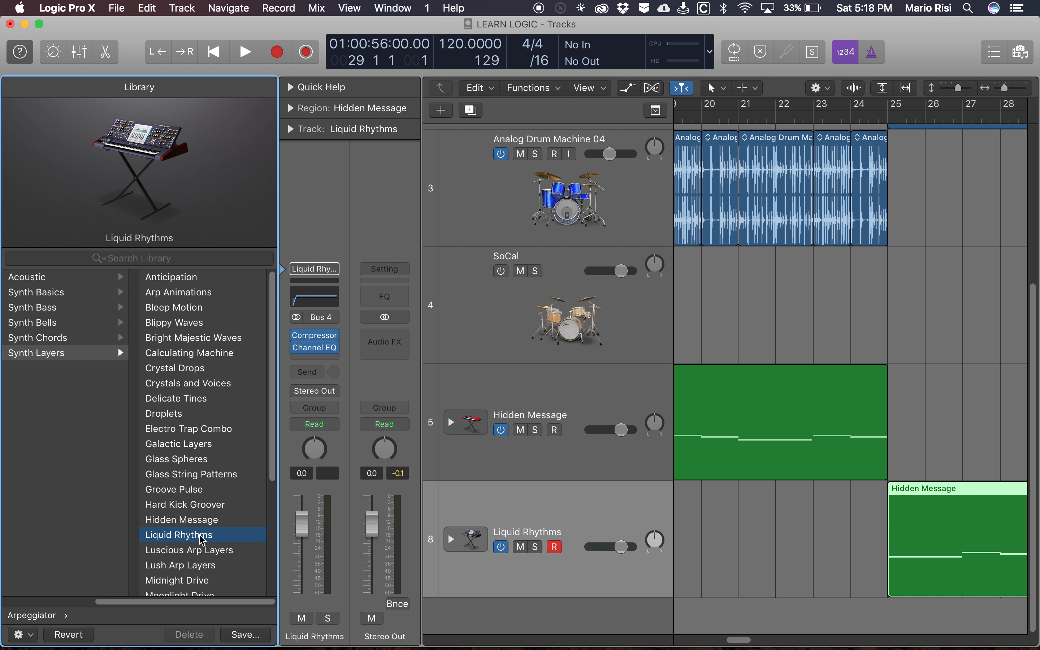
key("super+k")
key("a")
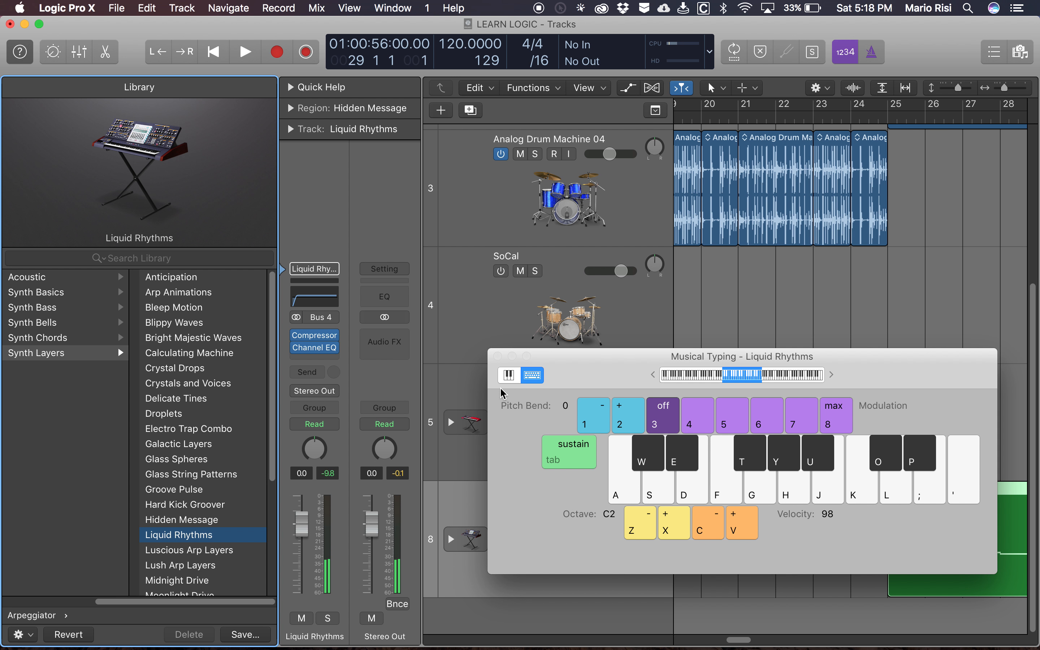
key("super+k")
- Set a cycle range from bar 22 to bar 29 and play it to hear the transition into the Liquid Rhythms part
scroll(950, 239, "right", 3)
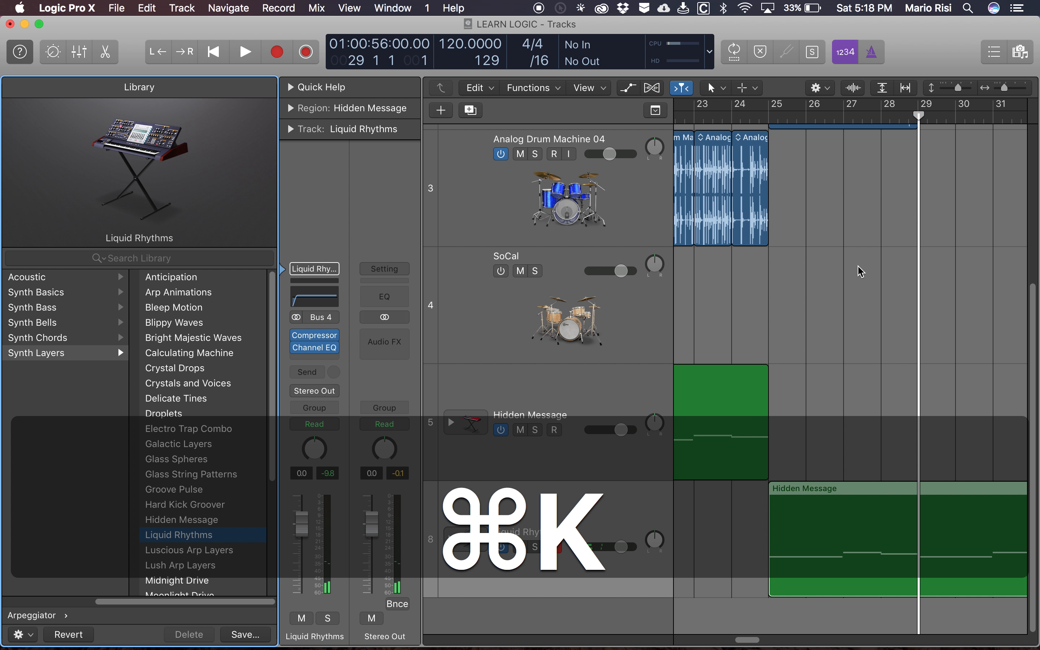
scroll(824, 285, "left", 3)
scroll(828, 286, "up", 1)
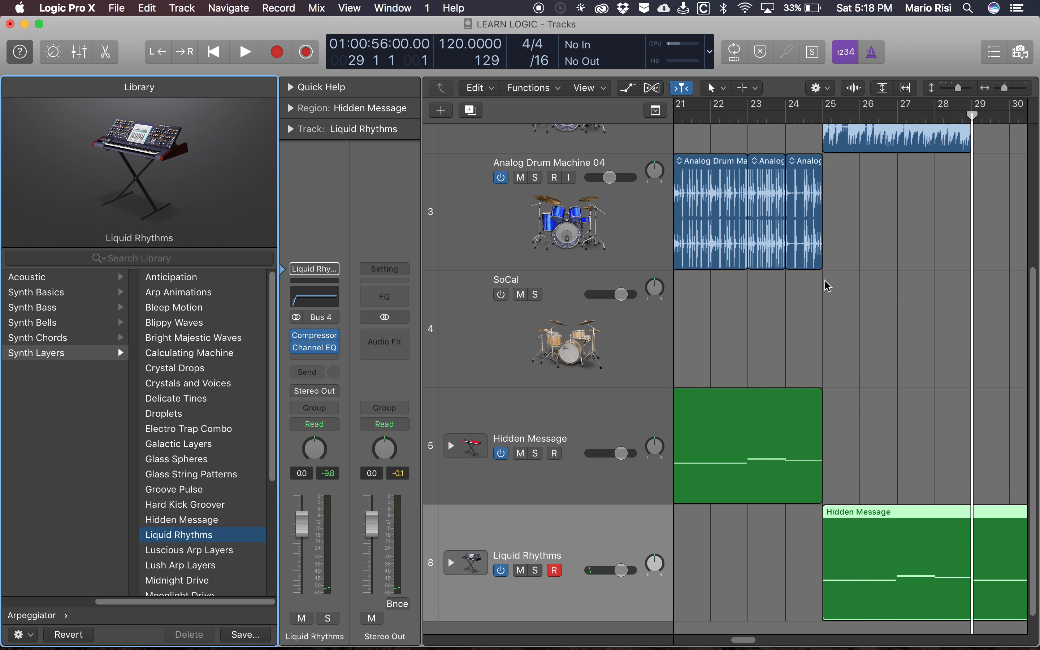
left_click(714, 107)
left_click_drag(714, 111, 974, 112)
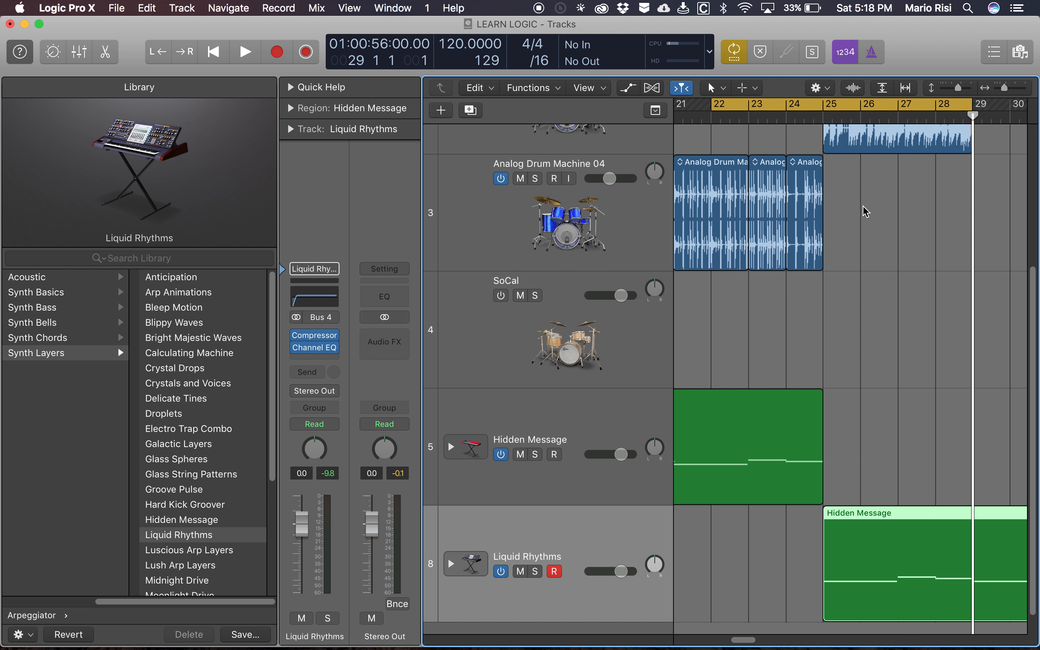
key("space")
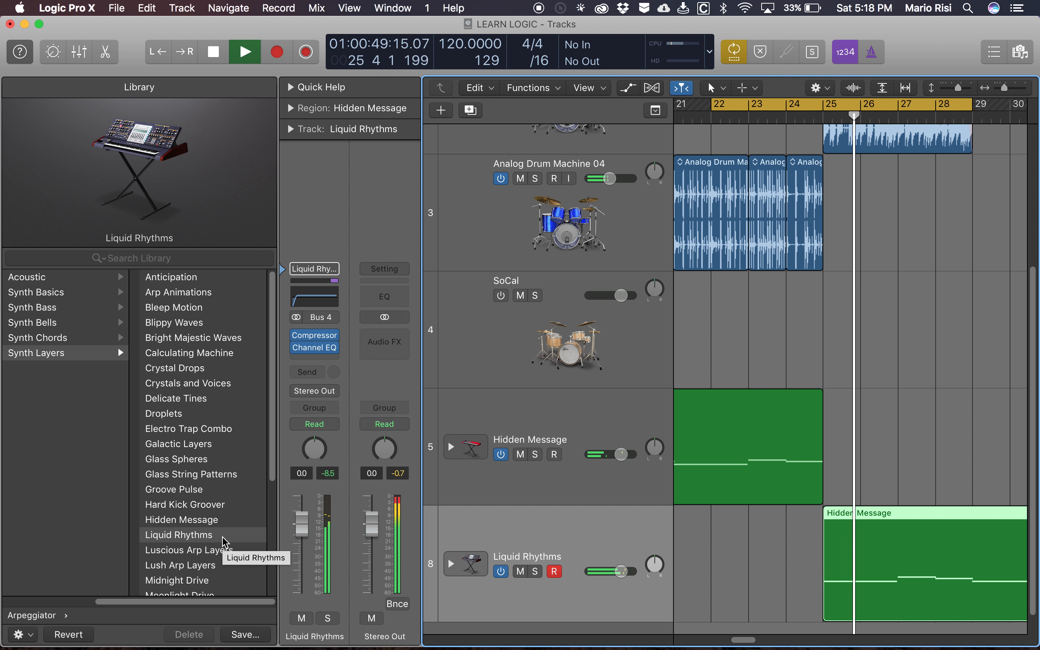
key("space")
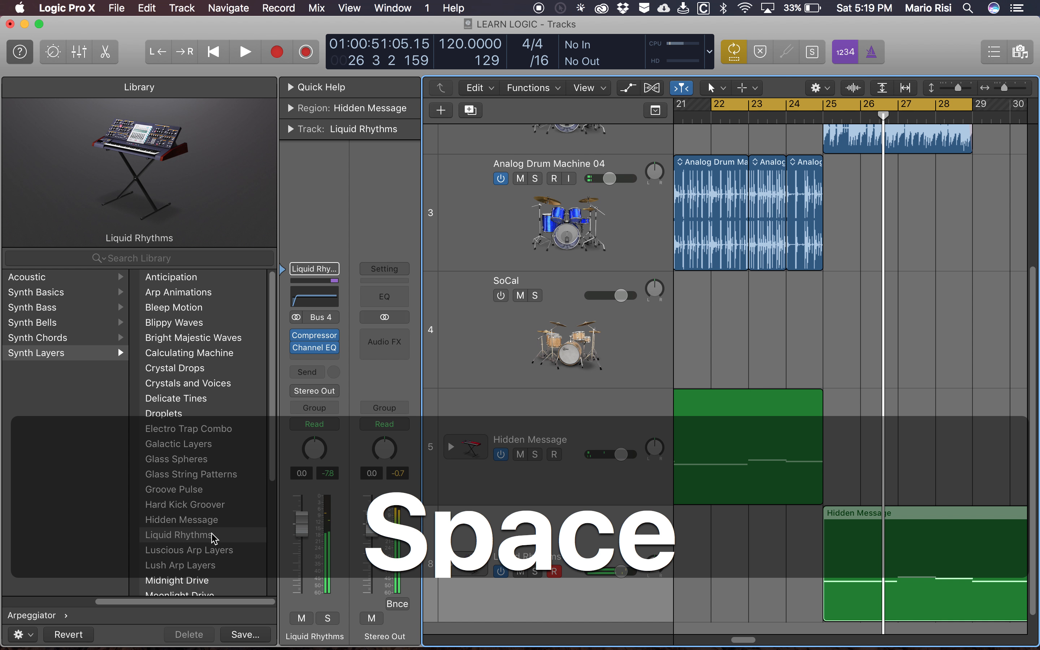
- Shorten the cycle range to start at bar 24, and close the Library
left_click(727, 107)
left_click_drag(727, 106, 788, 108)
scroll(934, 498, "right", 3)
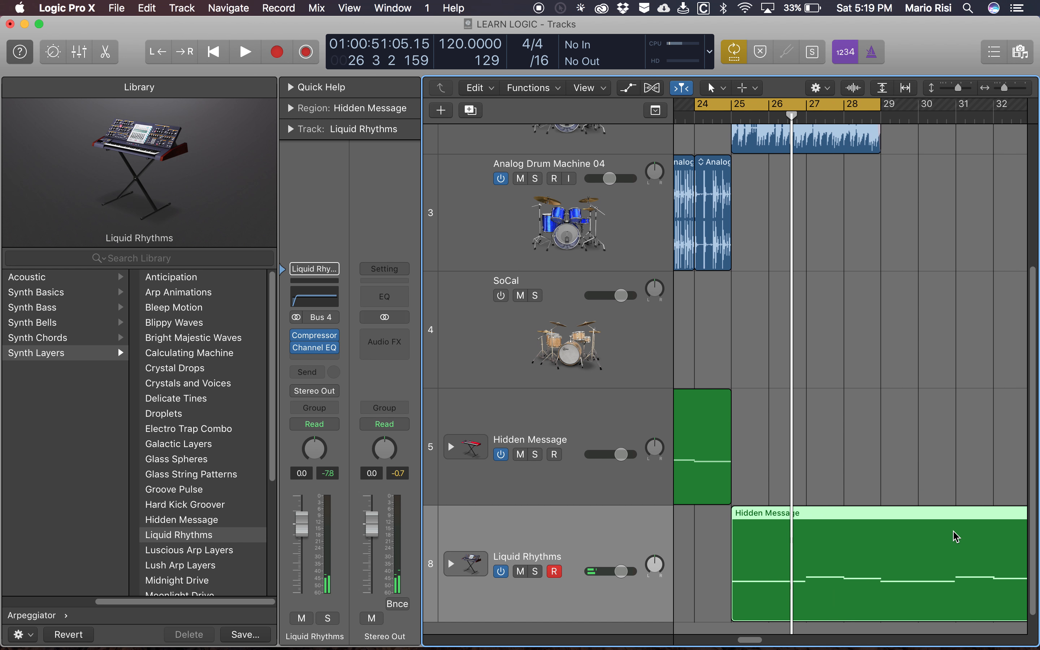
key("y")
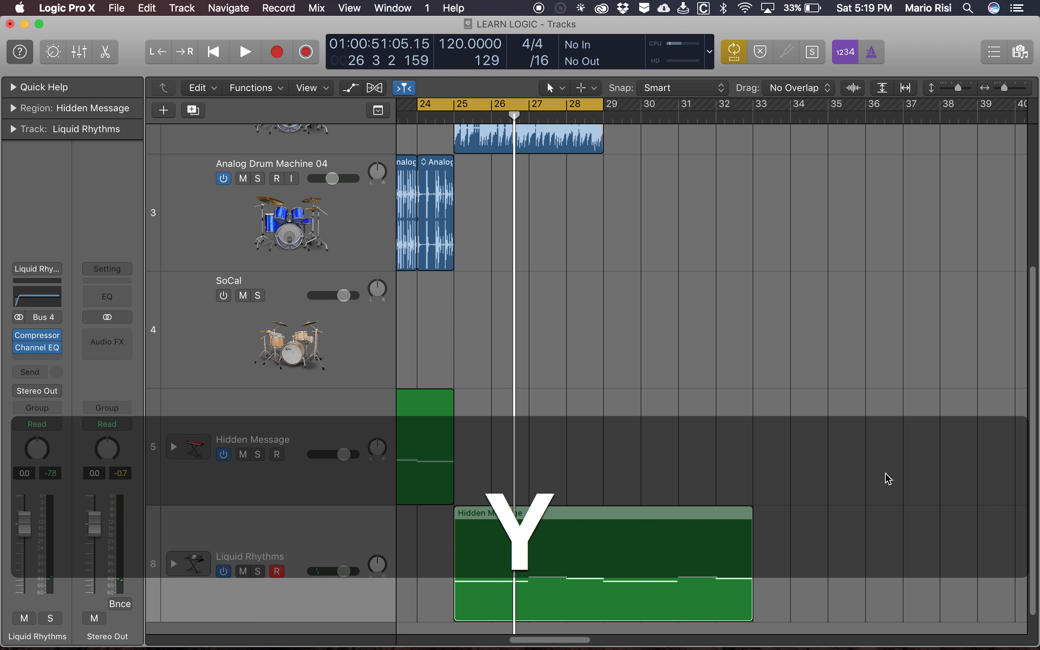
- Open the Hidden Message region on the Liquid Rhythms track in the Piano Roll and delete every note except the first
scroll(636, 364, "down", 2)
left_click(647, 519)
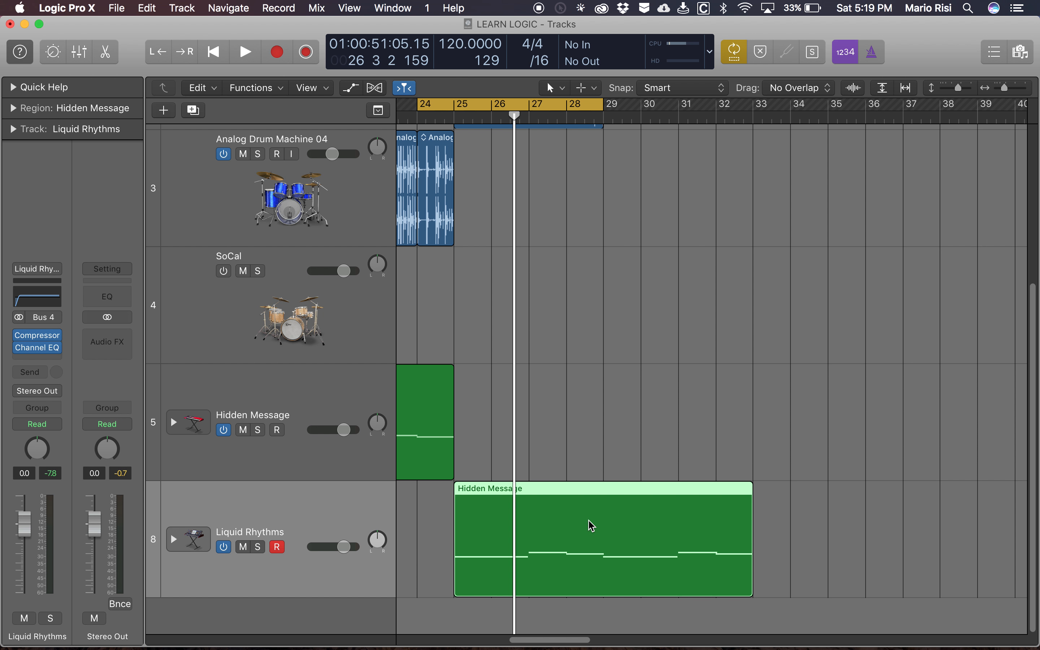
key("e")
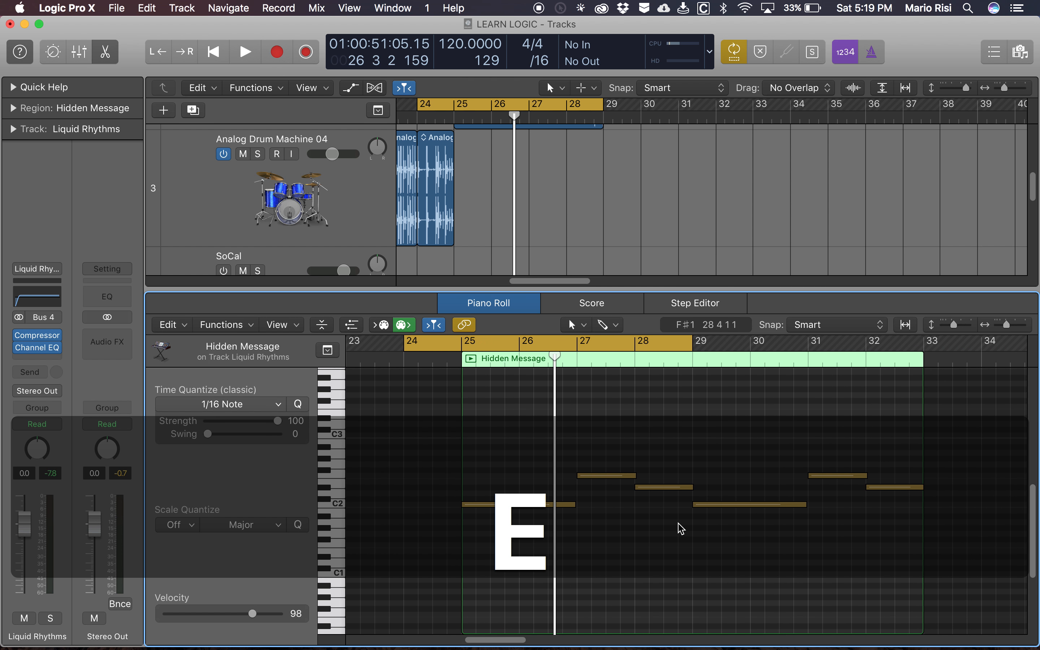
left_click(597, 426)
left_click(597, 426)
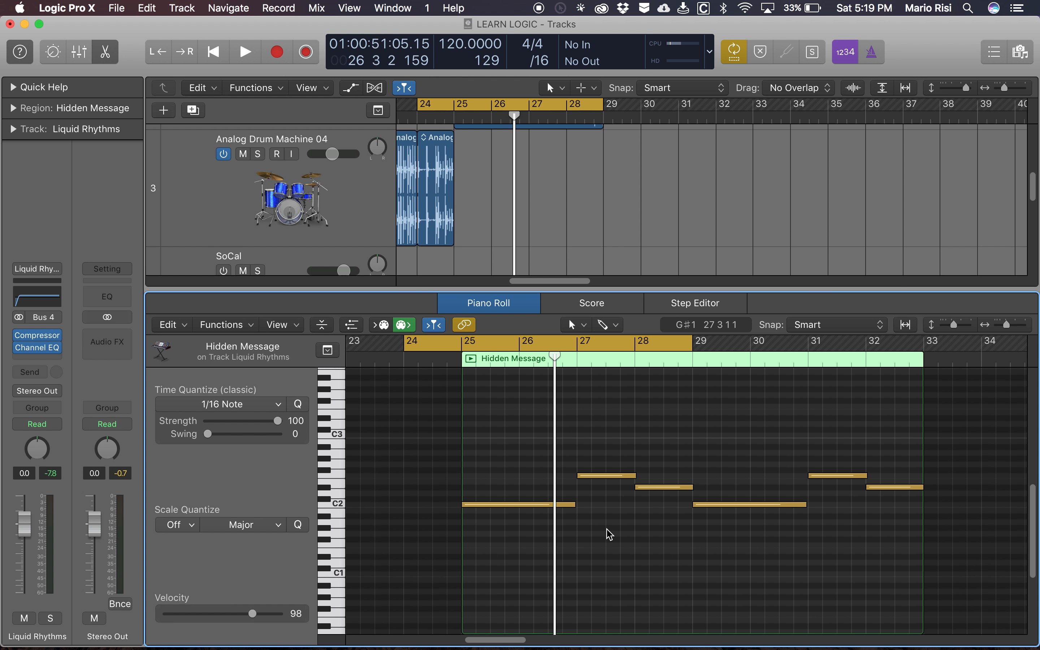
left_click_drag(498, 491, 529, 548)
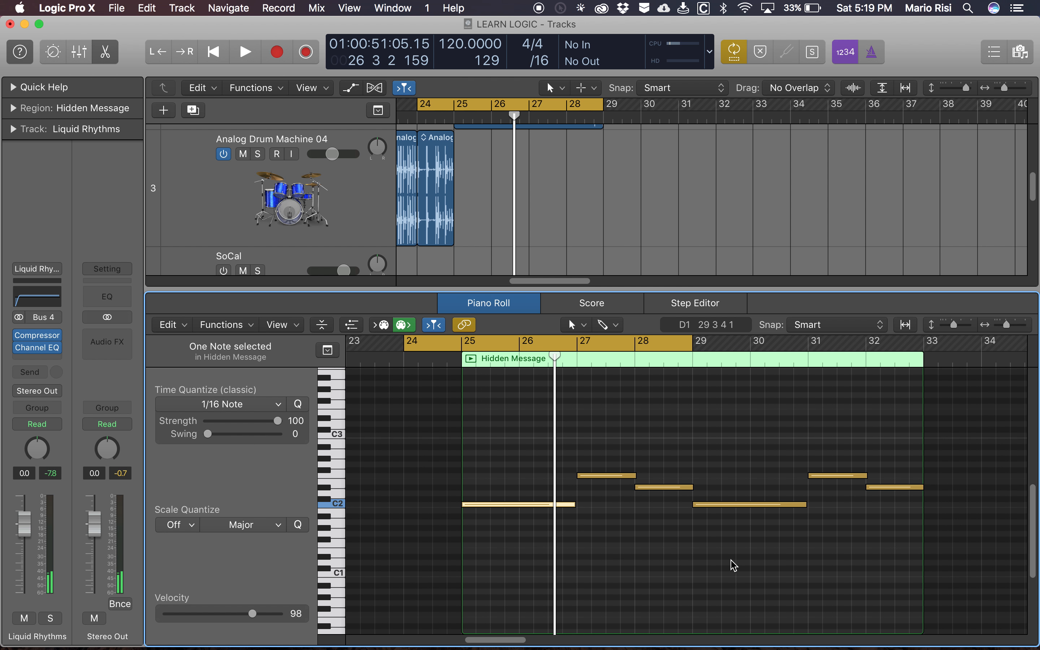
key("shift+i")
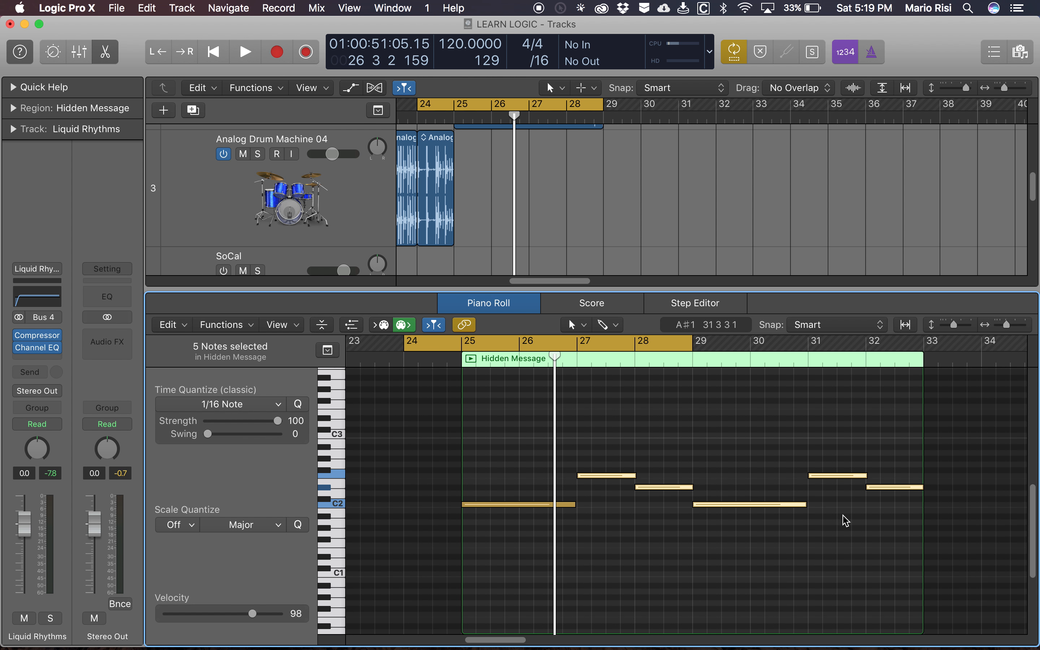
key("BackSpace")
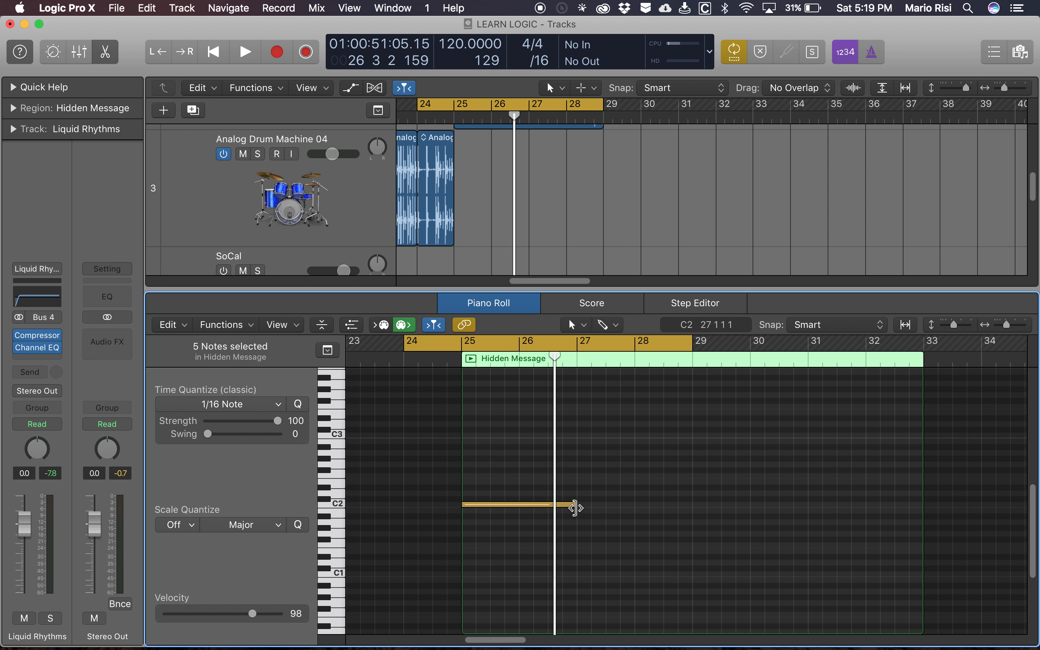
- Lengthen the remaining C2 note to the region's end at bar 33 and transpose it down one octave to C1
left_click_drag(575, 508, 920, 506)
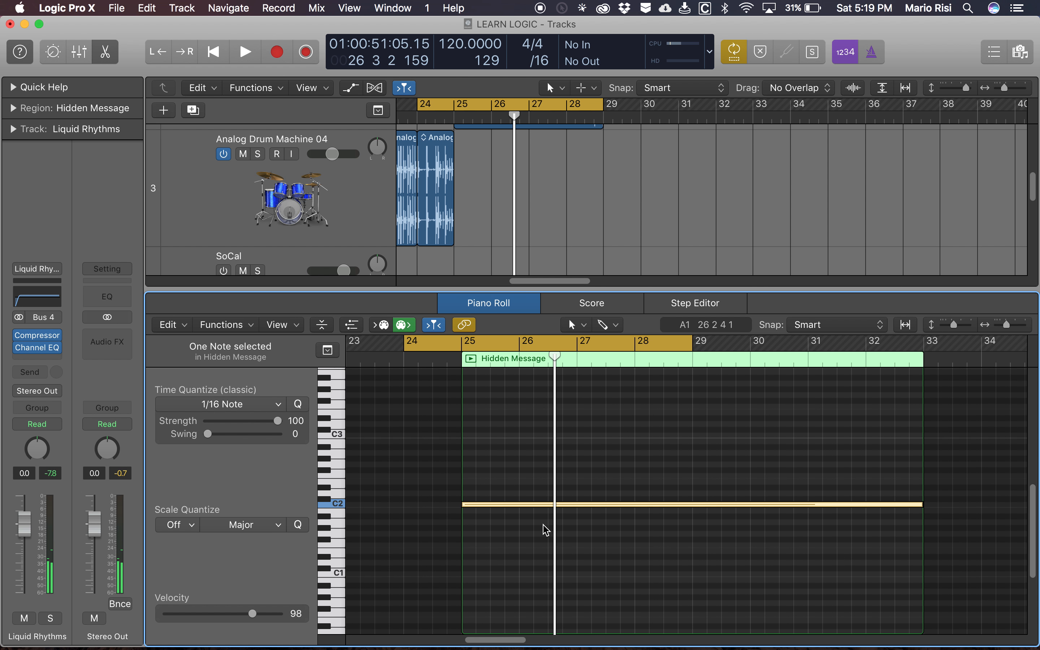
key("alt+shift+Down")
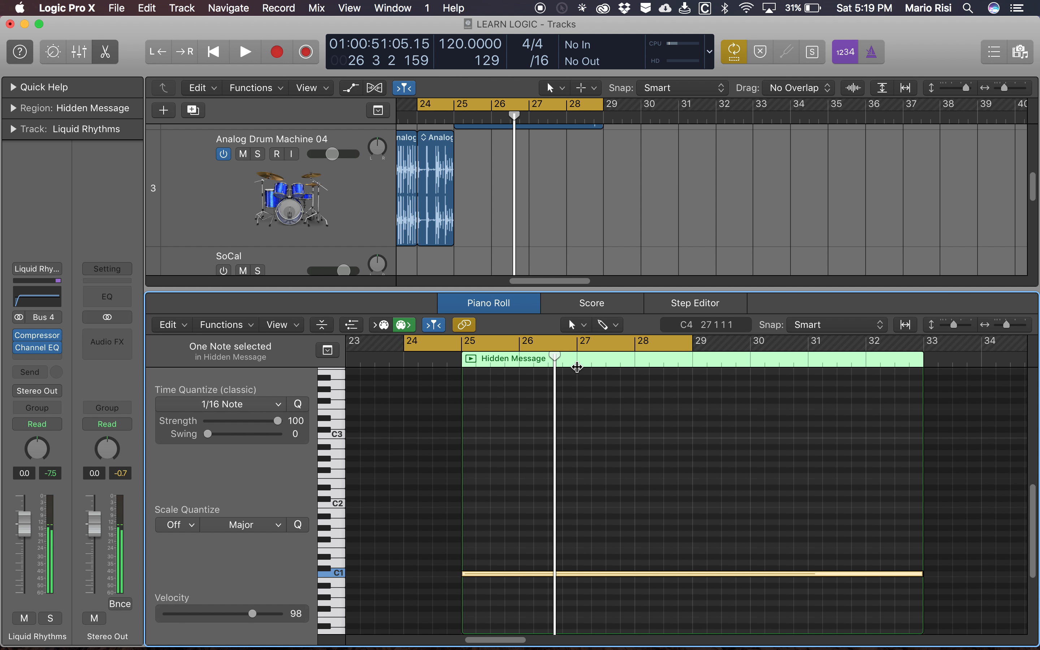
- Split the long C1 note at bars 27, 29 and 31, and close the Piano Roll
left_click_drag(556, 361, 577, 365)
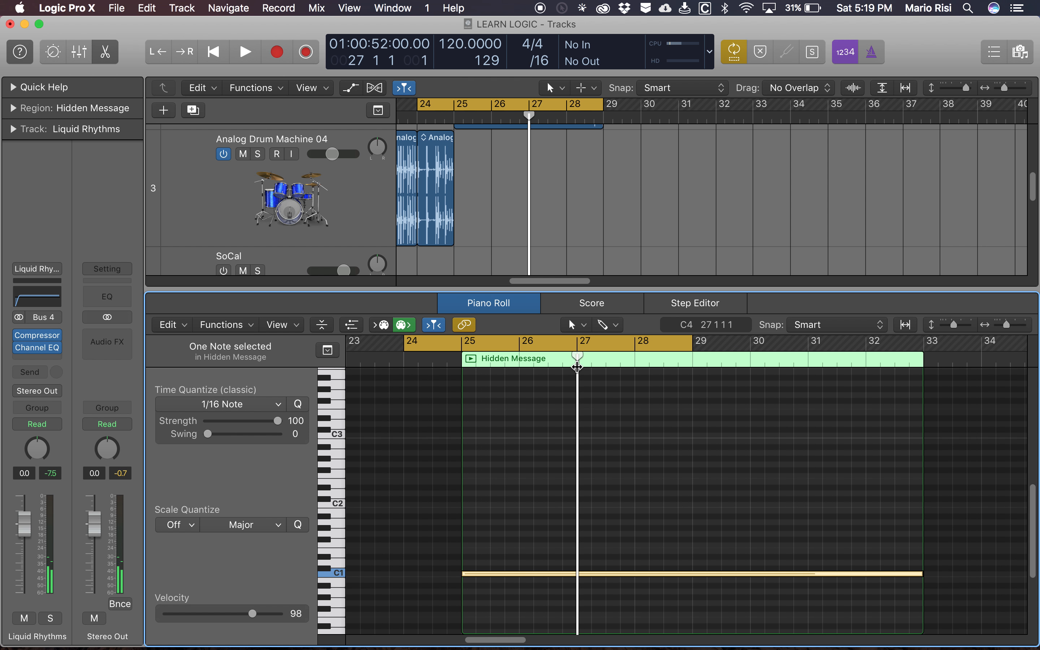
key("super+t")
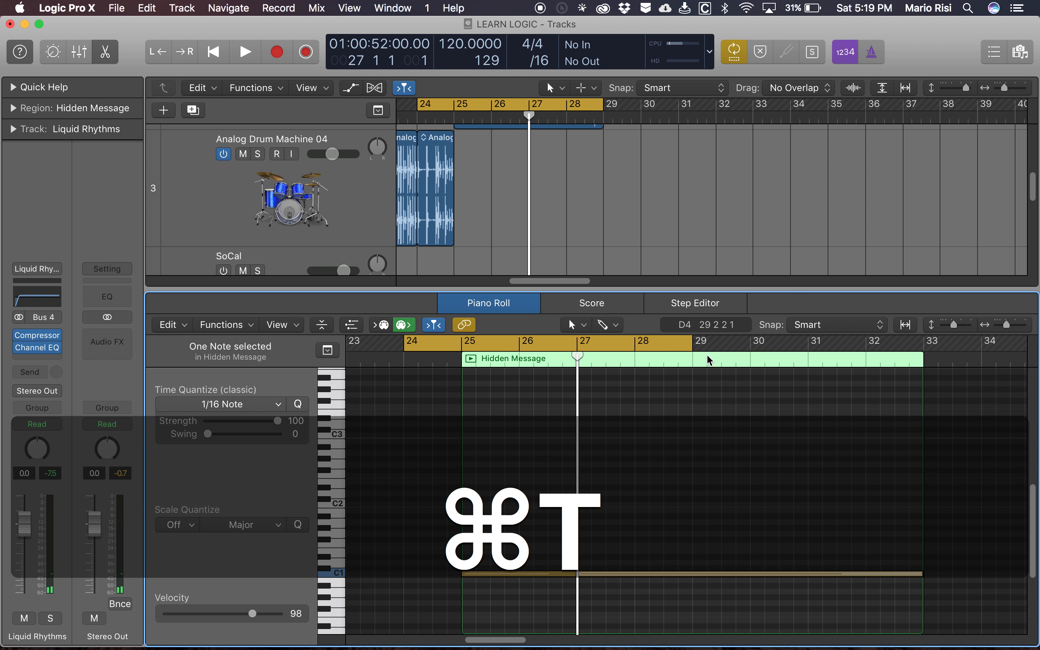
left_click(697, 360)
key("super+t")
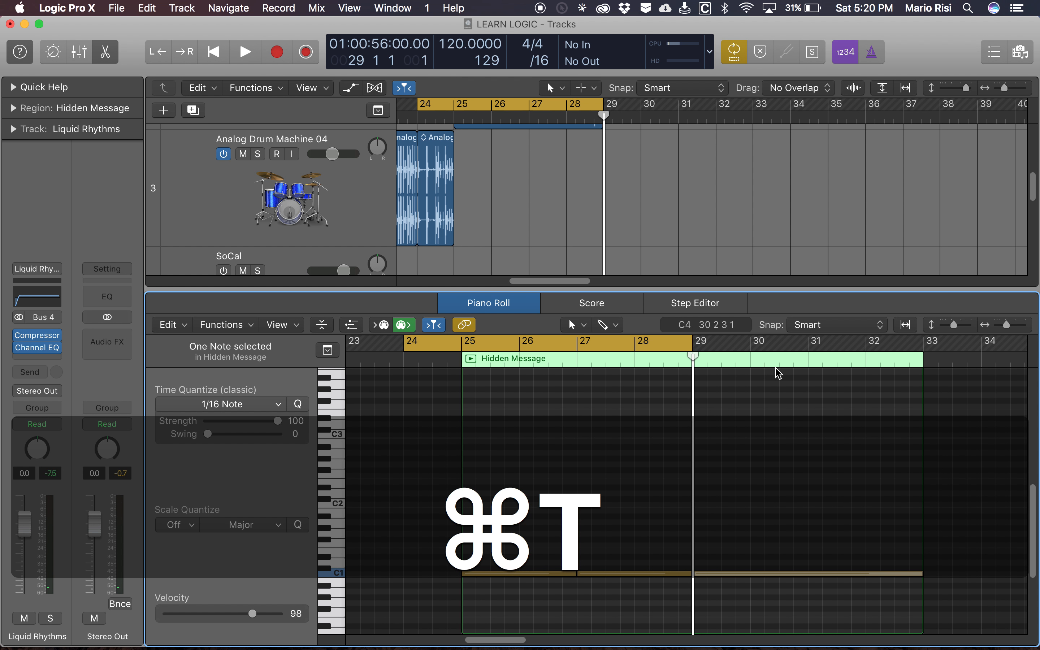
left_click(808, 359)
key("super+t")
scroll(635, 415, "left", 3)
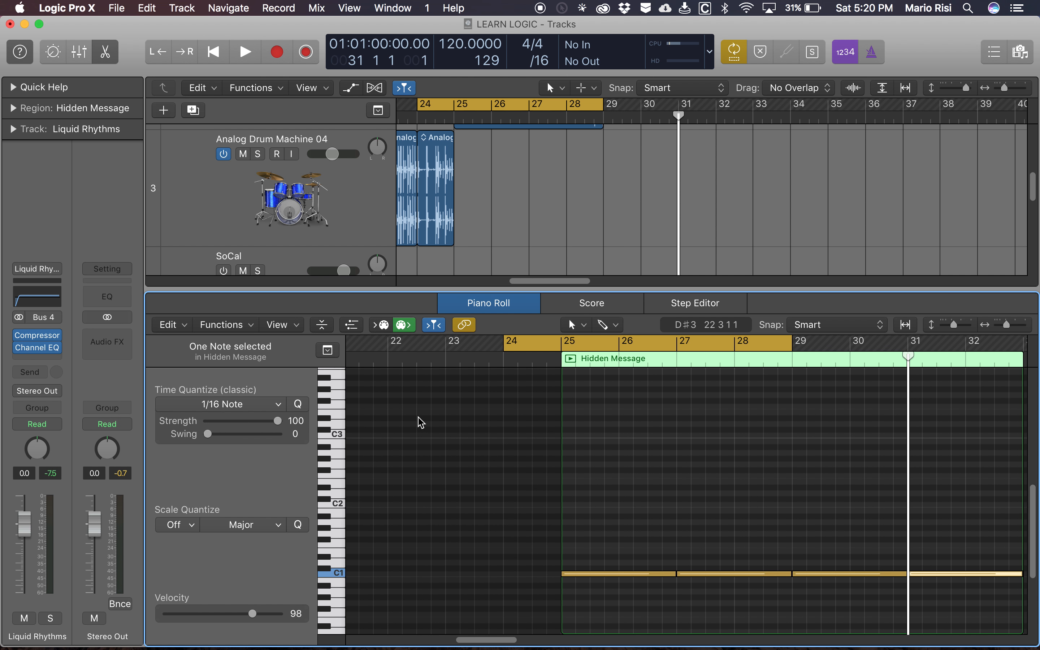
key("e")
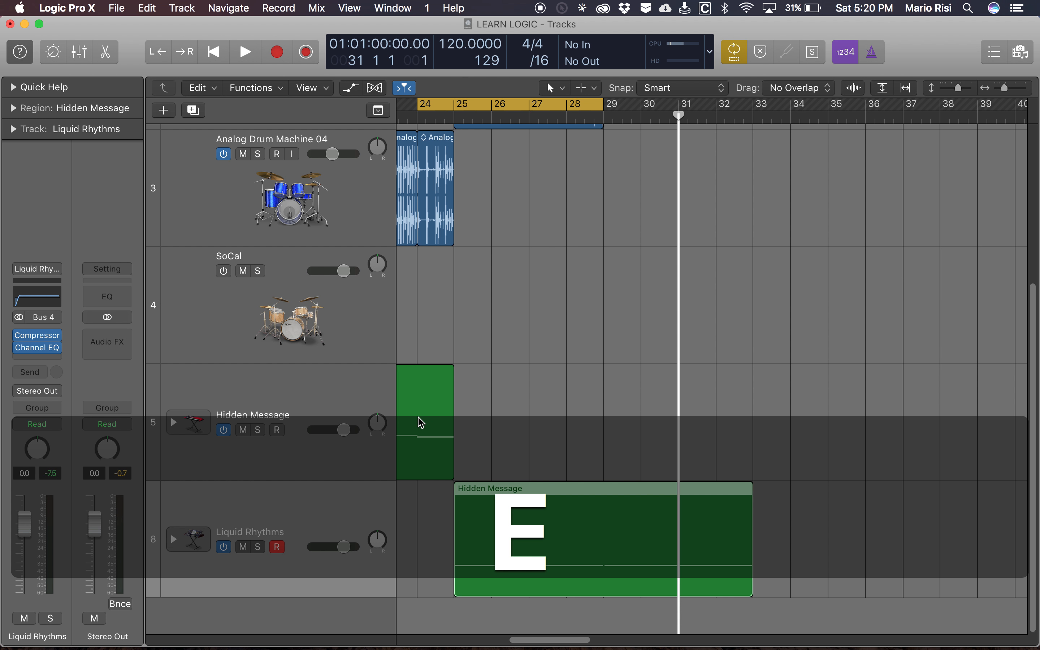
- Open the Library, shorten the cycle range to end at bar 27, and start playback
key("y")
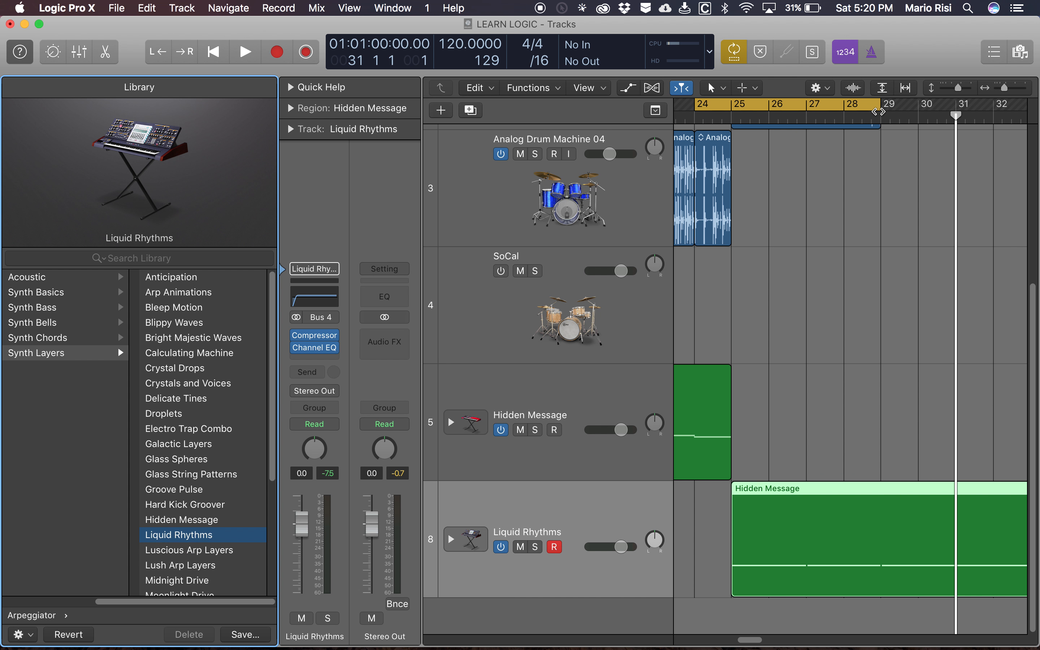
left_click_drag(879, 108, 805, 109)
key("space")
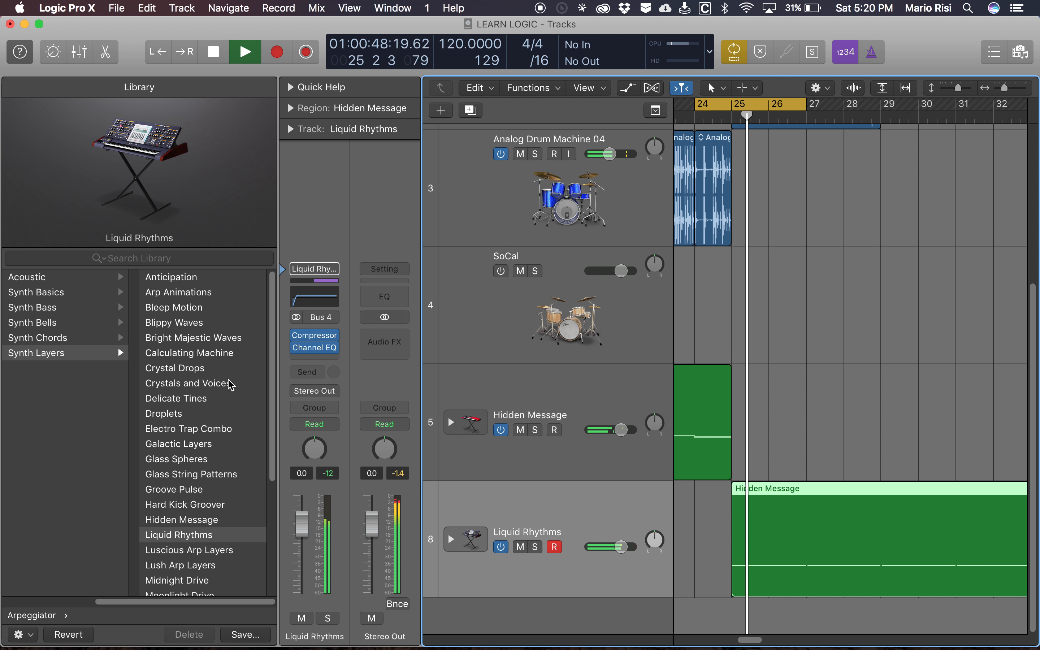
- Try the Luscious Arp Layers patch on the Liquid Rhythms track during playback
left_click(179, 551)
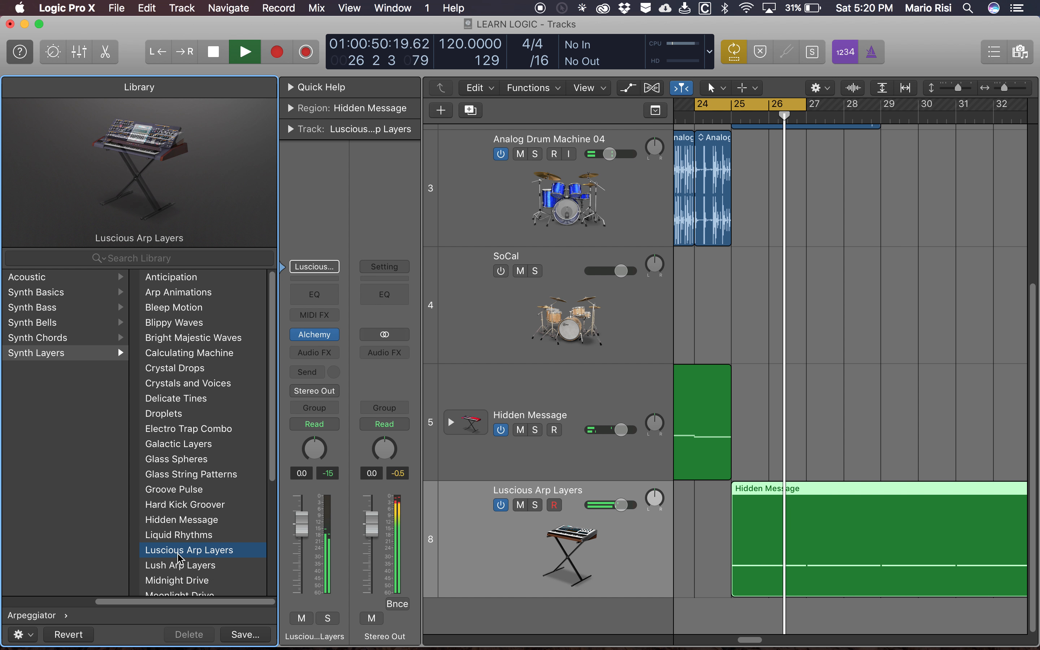
key("space")
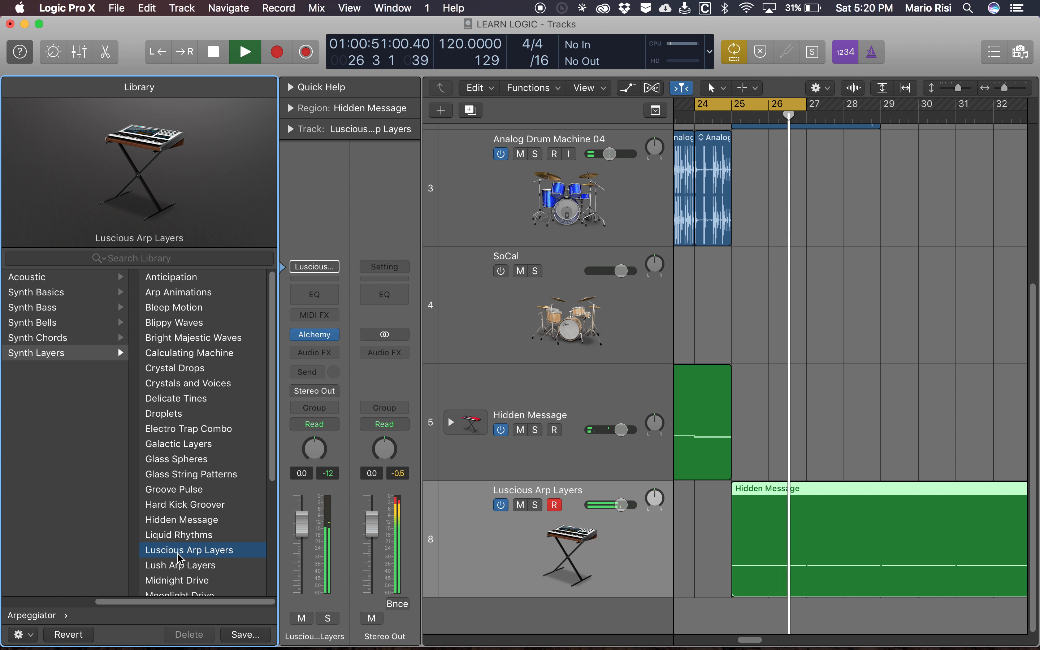
key("space")
- Load the Lush Arp Layers patch on the track, audition it within the cycle range, and close the Library
left_click(192, 569)
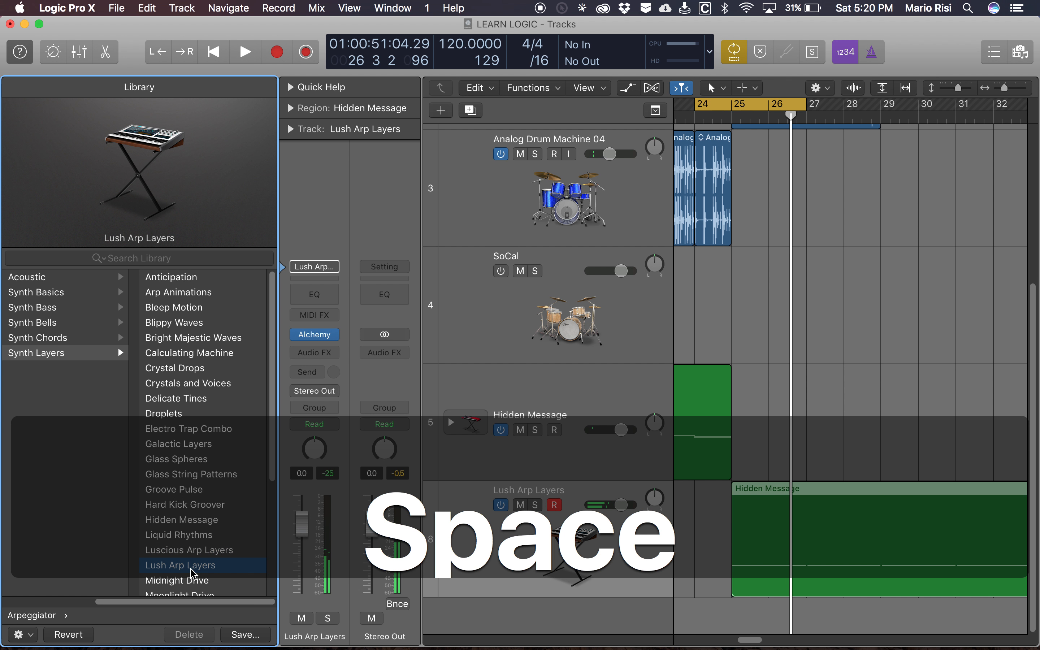
key("space")
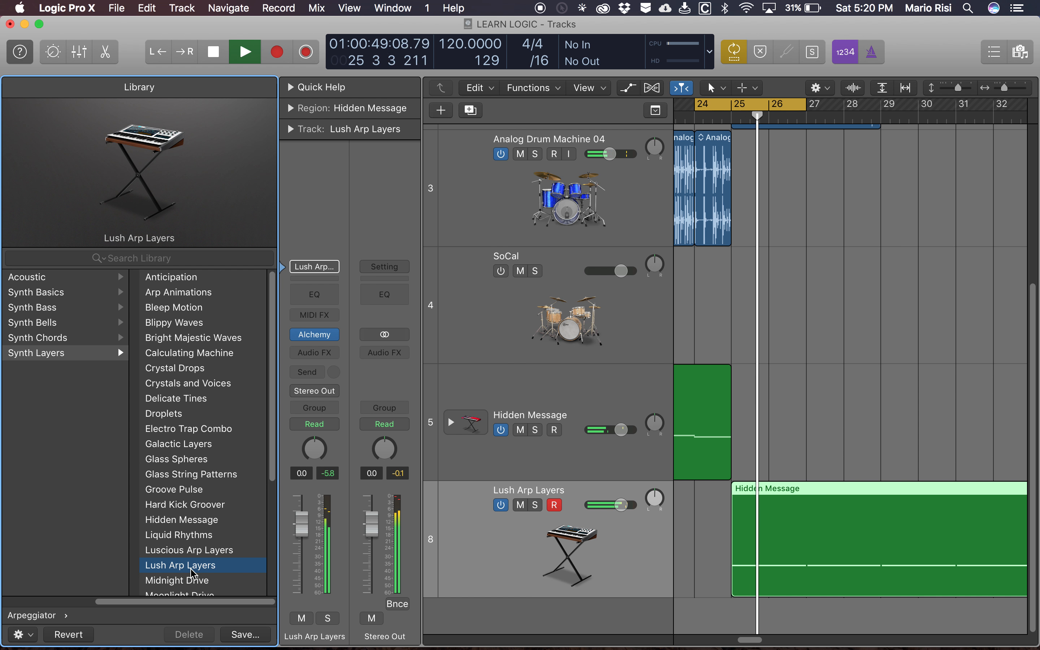
key("space")
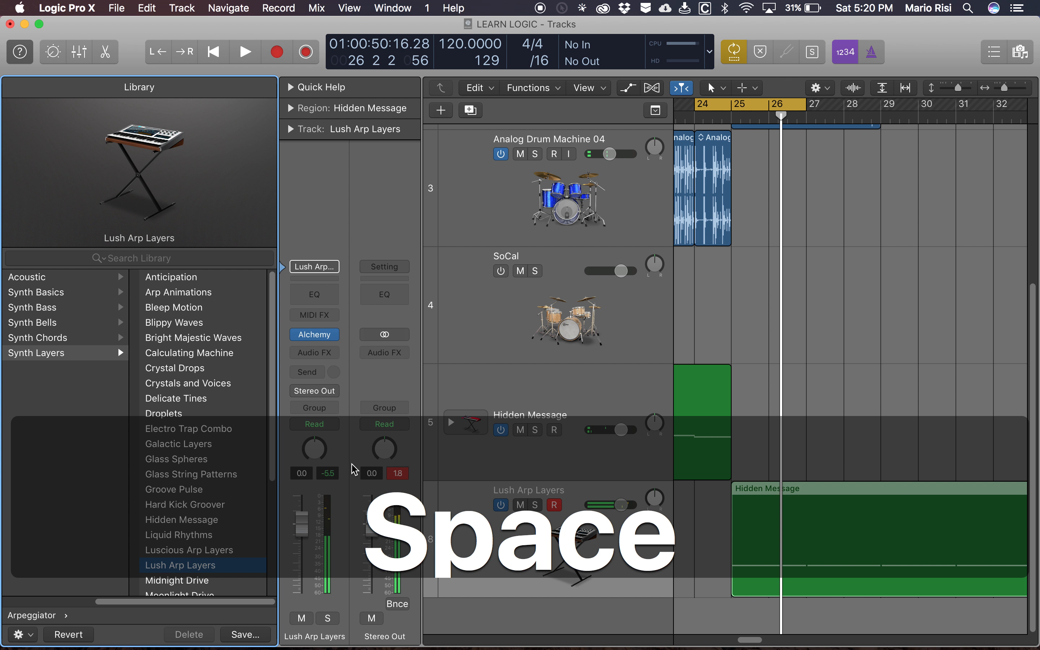
key("y")
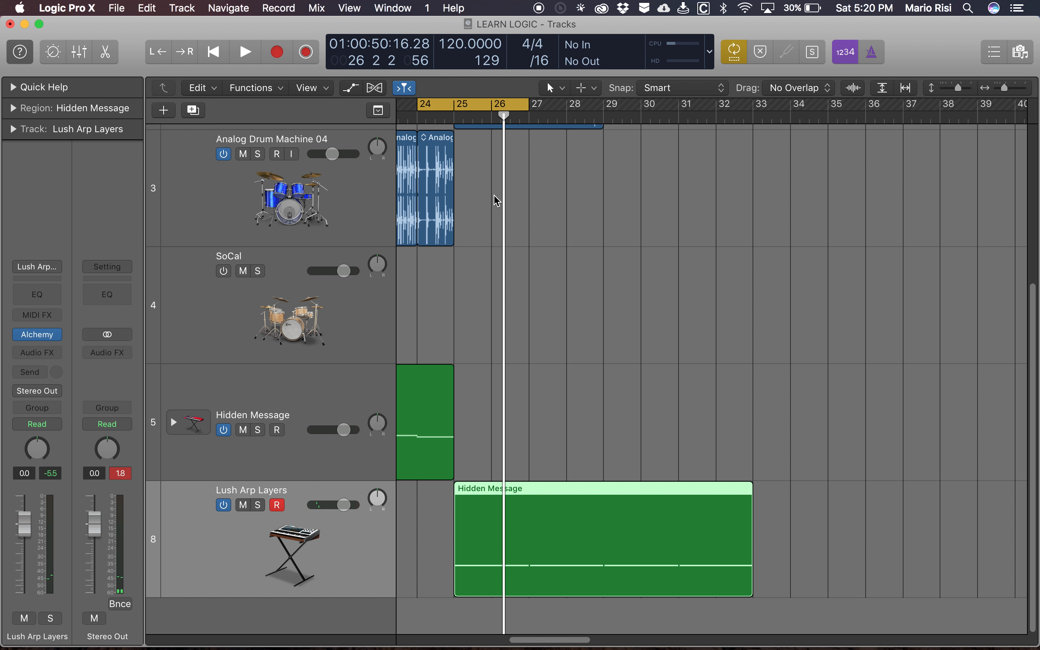
- Toggle Cycle mode off and on several times, leaving it switched on
key("c")
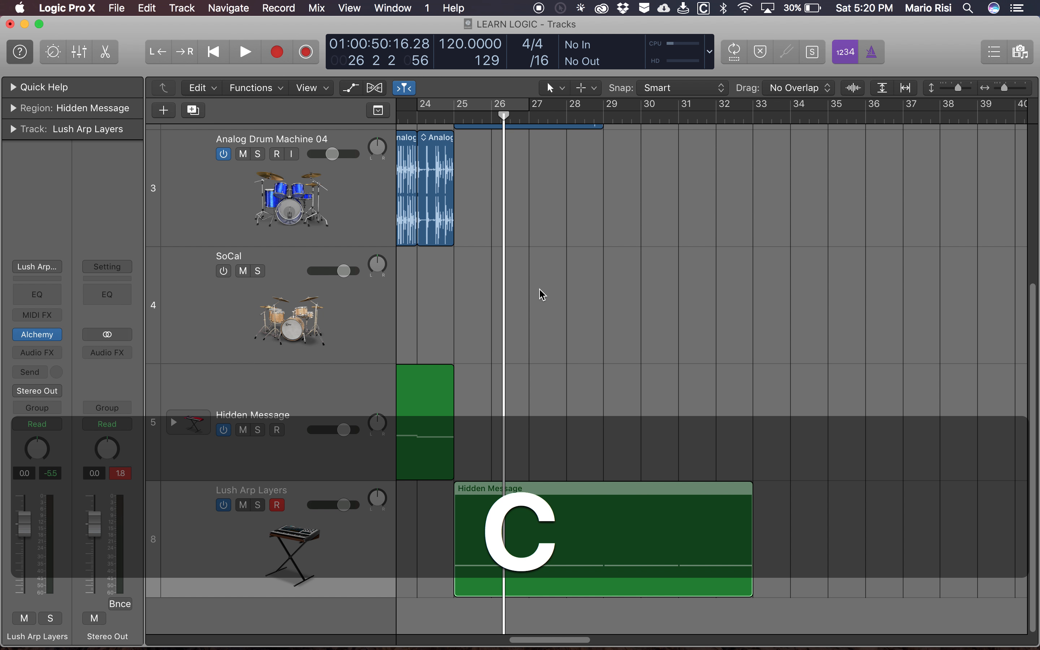
scroll(543, 295, "left", 5)
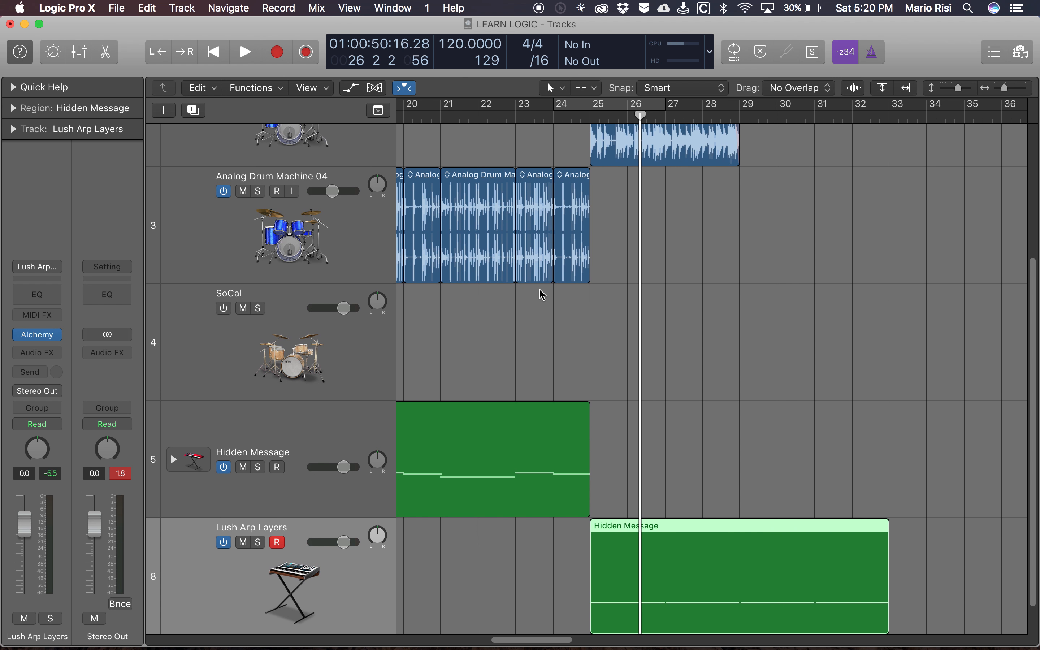
scroll(543, 295, "up", 3)
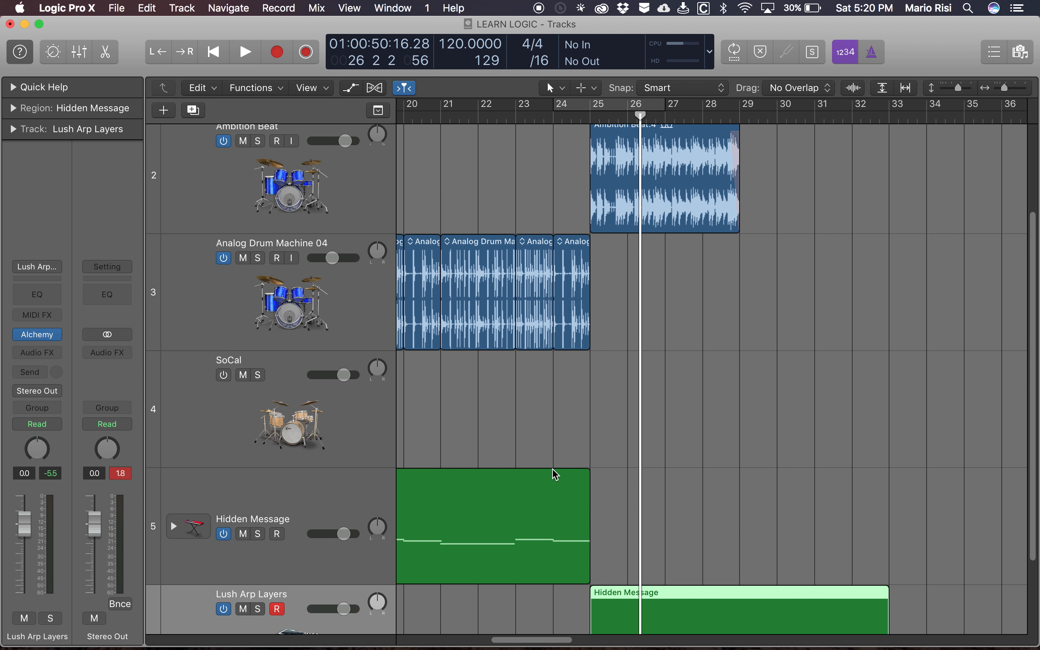
key("c")
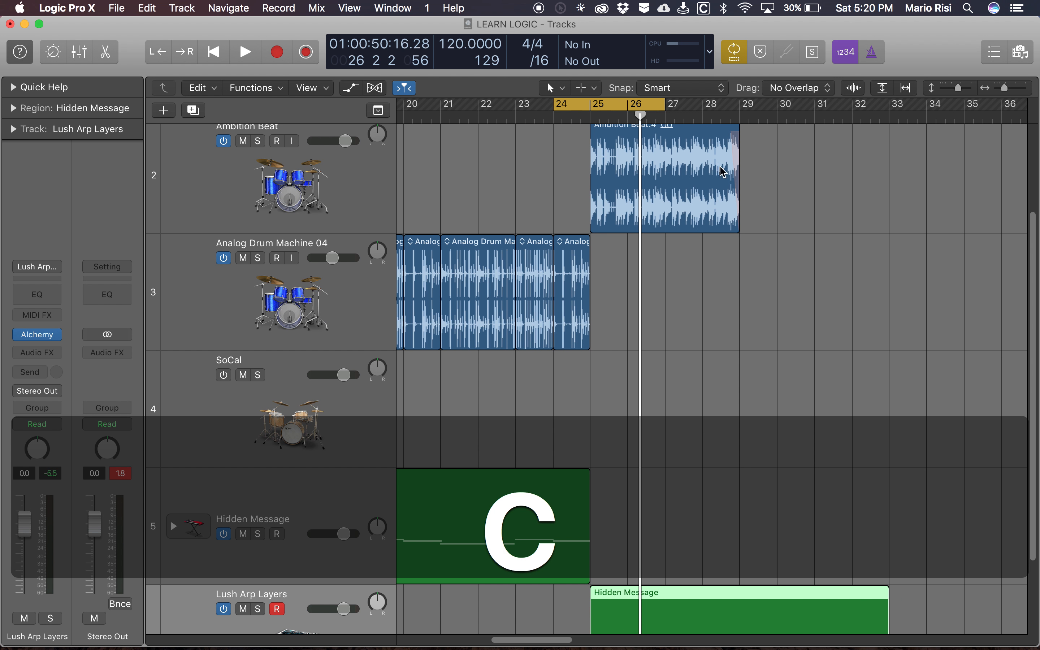
key("c")
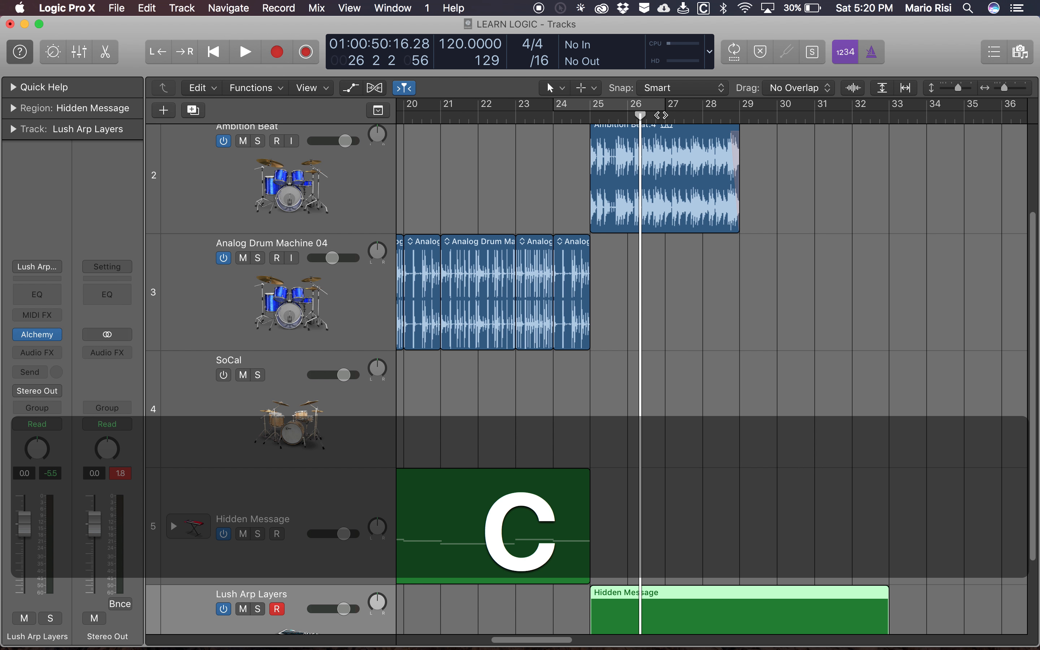
key("c")
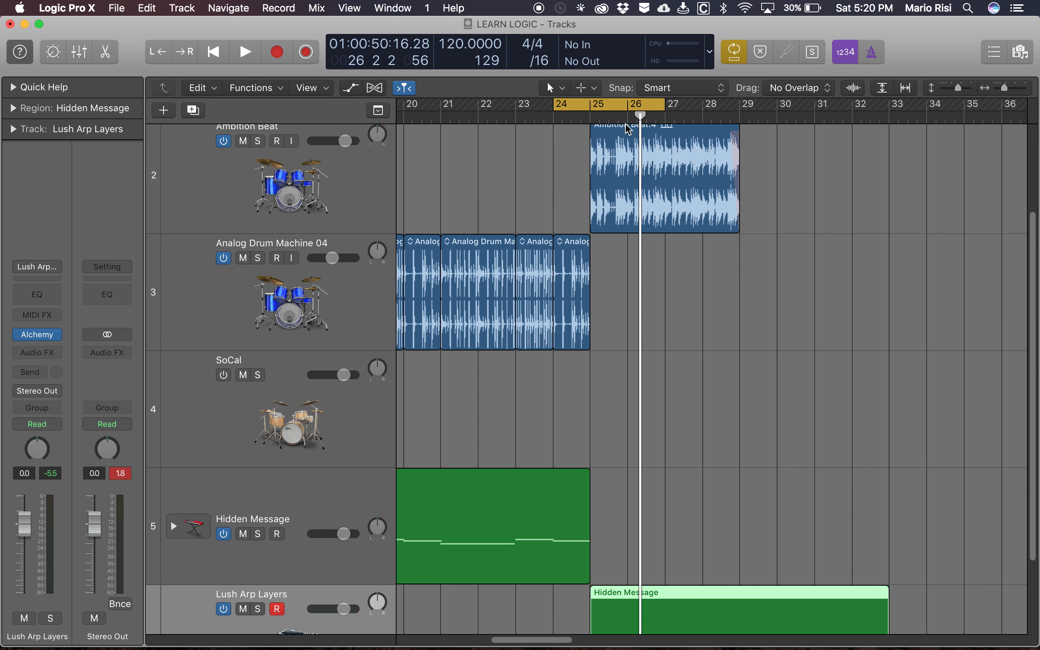
key("c")
key("c")
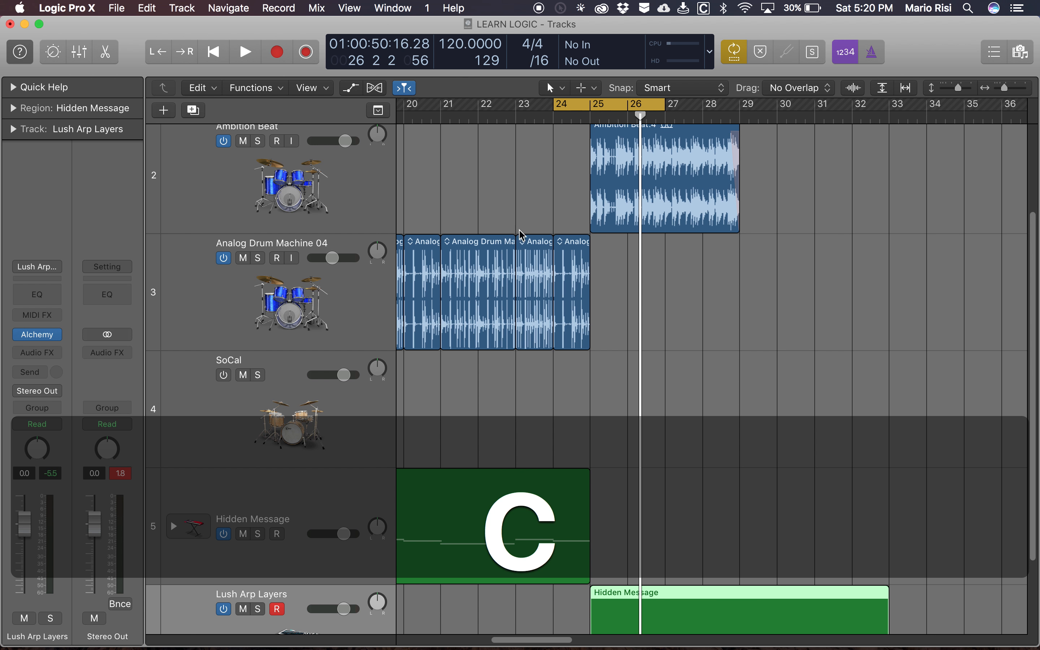
- Return the playhead to bar 1 and, with all regions deselected, zoom to fit the whole arrangement
scroll(524, 249, "up", 3)
key("Return")
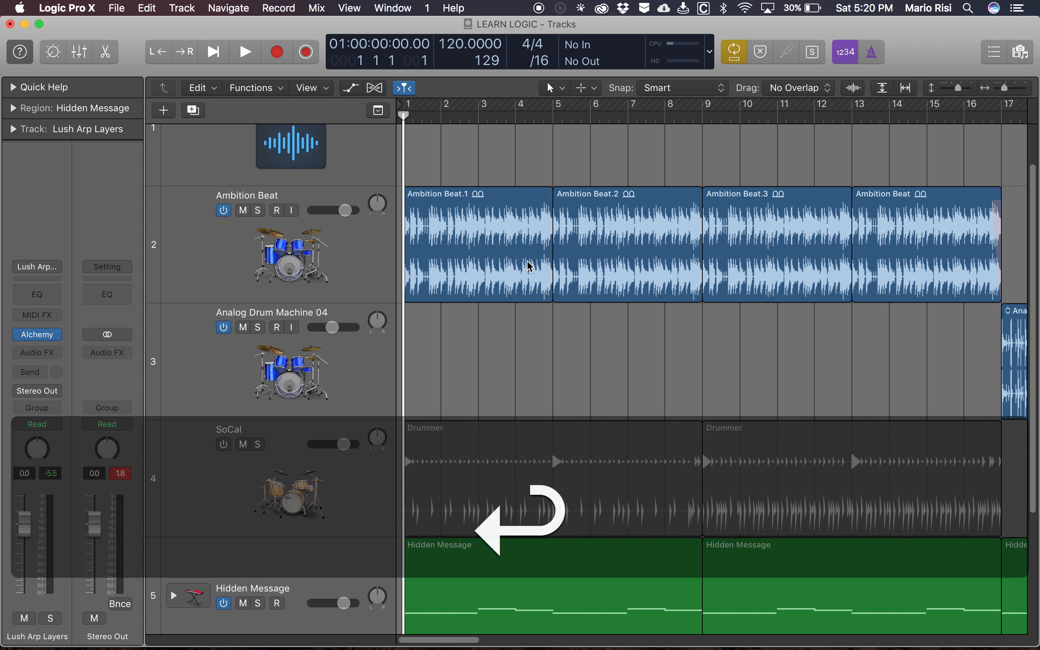
key("d")
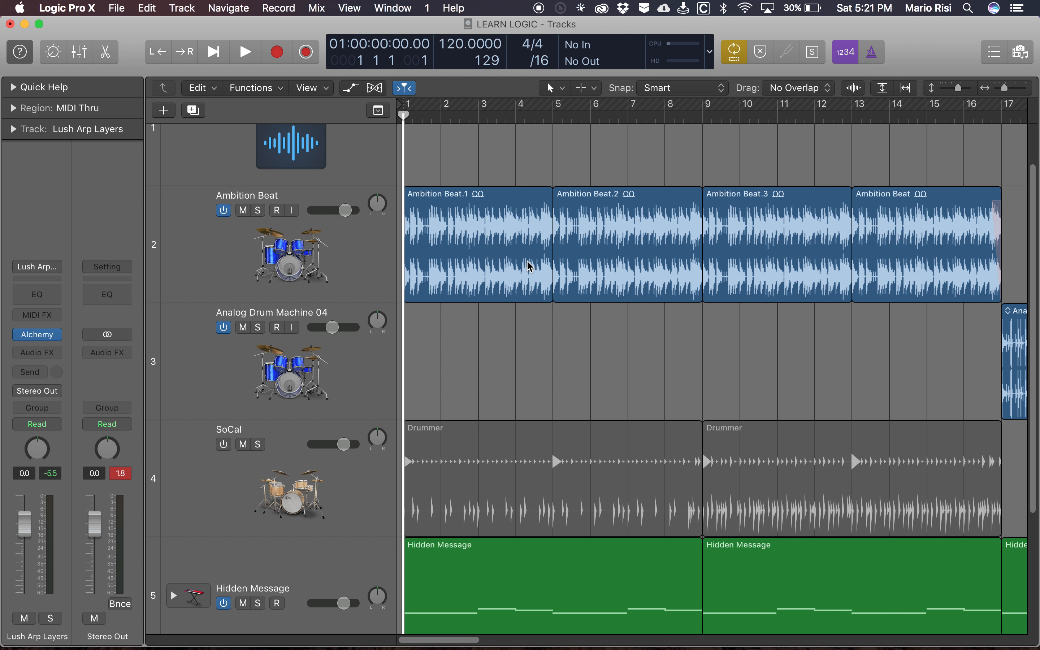
key("z")
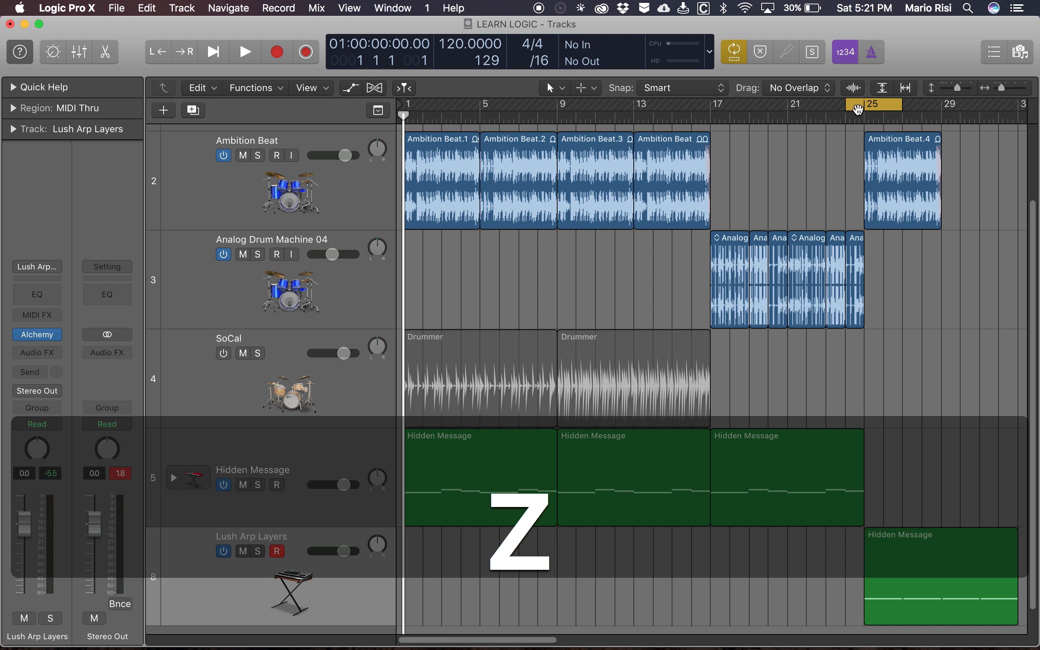
- Turn off Cycle mode and play the arrangement from bar 15 to hear the transitions
key("c")
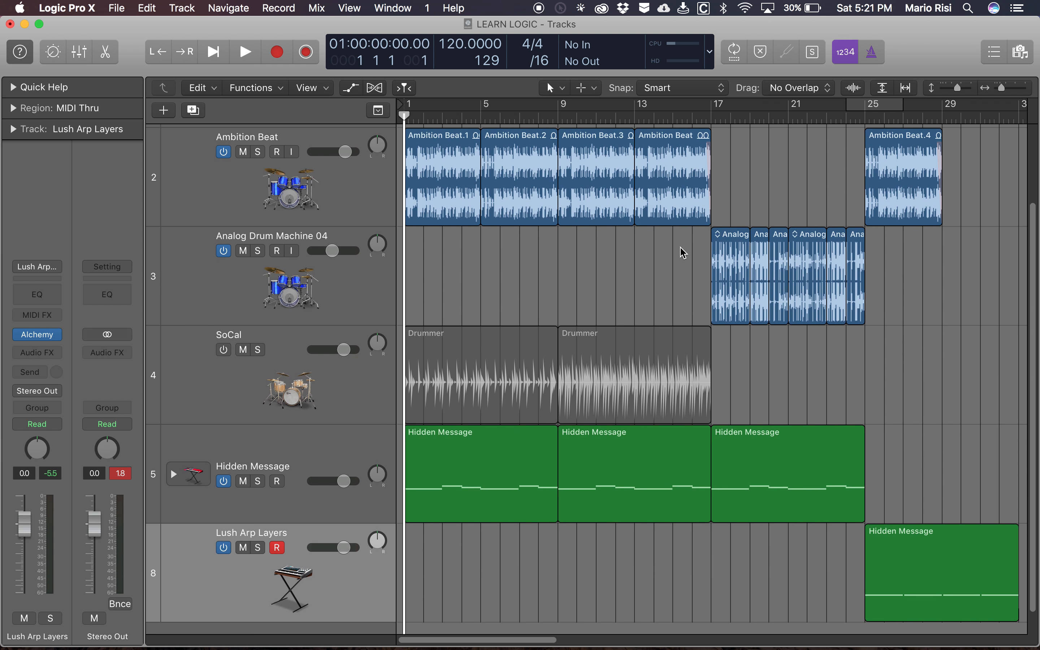
scroll(778, 372, "down", 2)
scroll(778, 372, "right", 5)
scroll(778, 372, "up", 3)
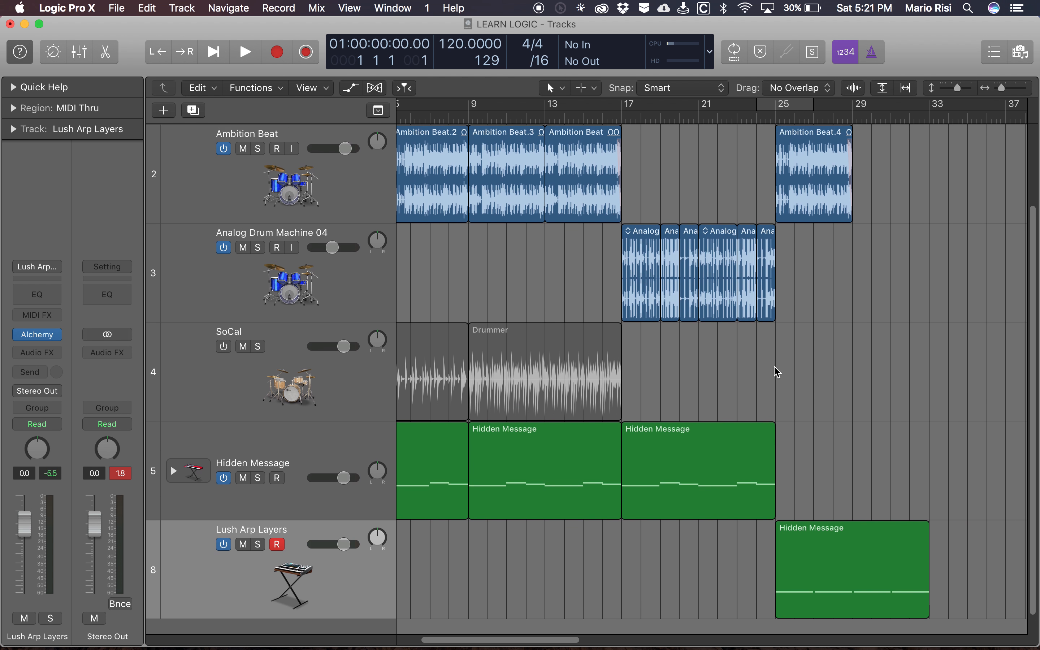
left_click(585, 114)
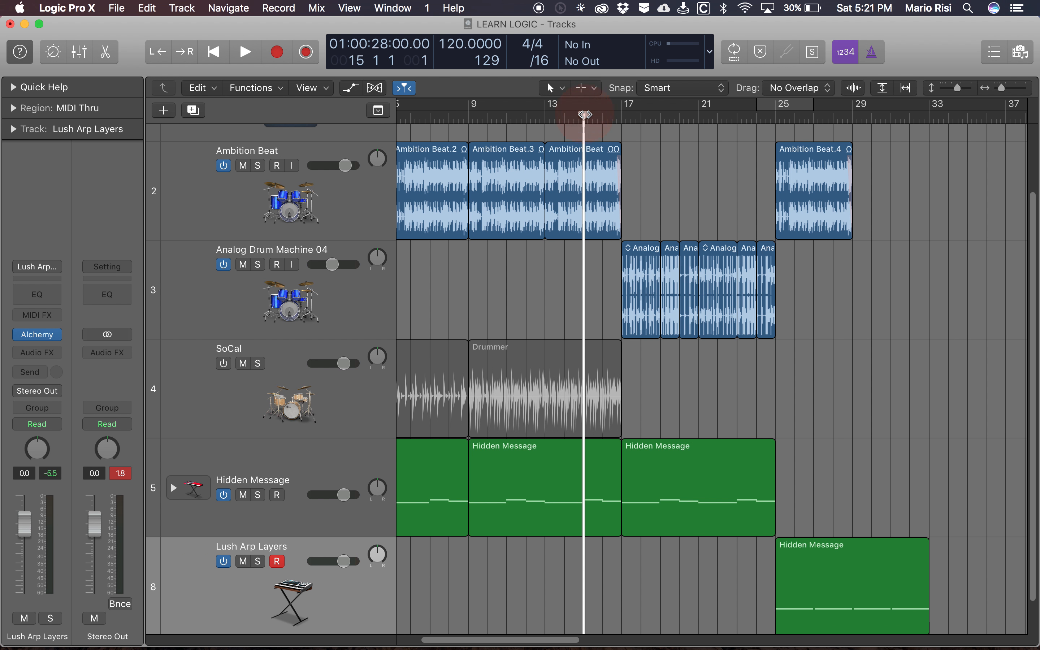
key("space")
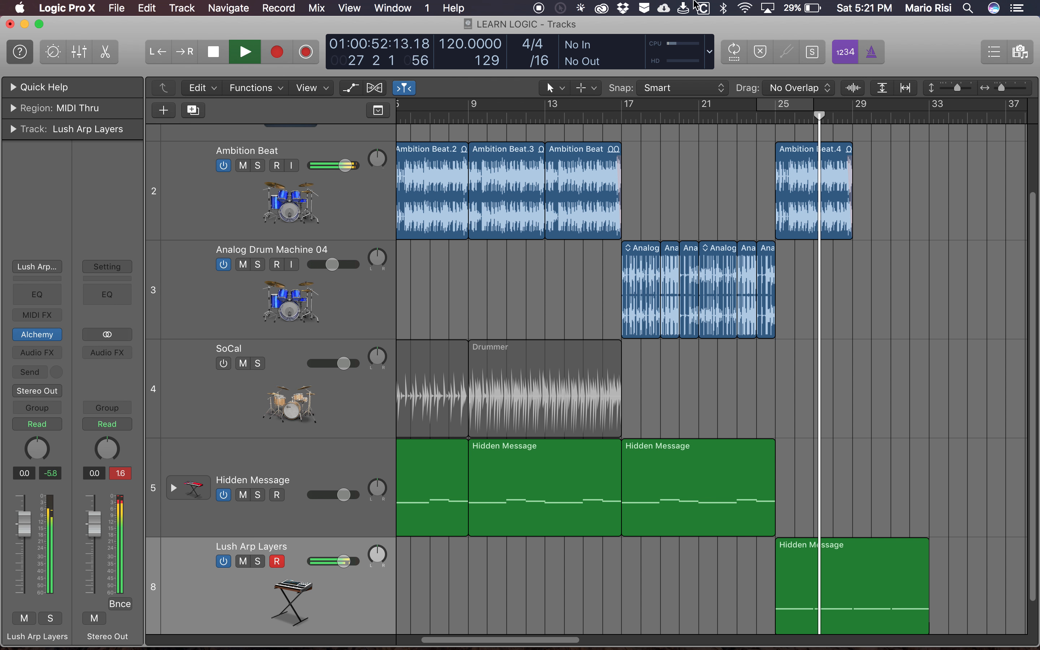
- Repeat the Ambition Beat region at bar 25 once, placing the copy at bar 29
left_click(808, 217)
key("super+r")
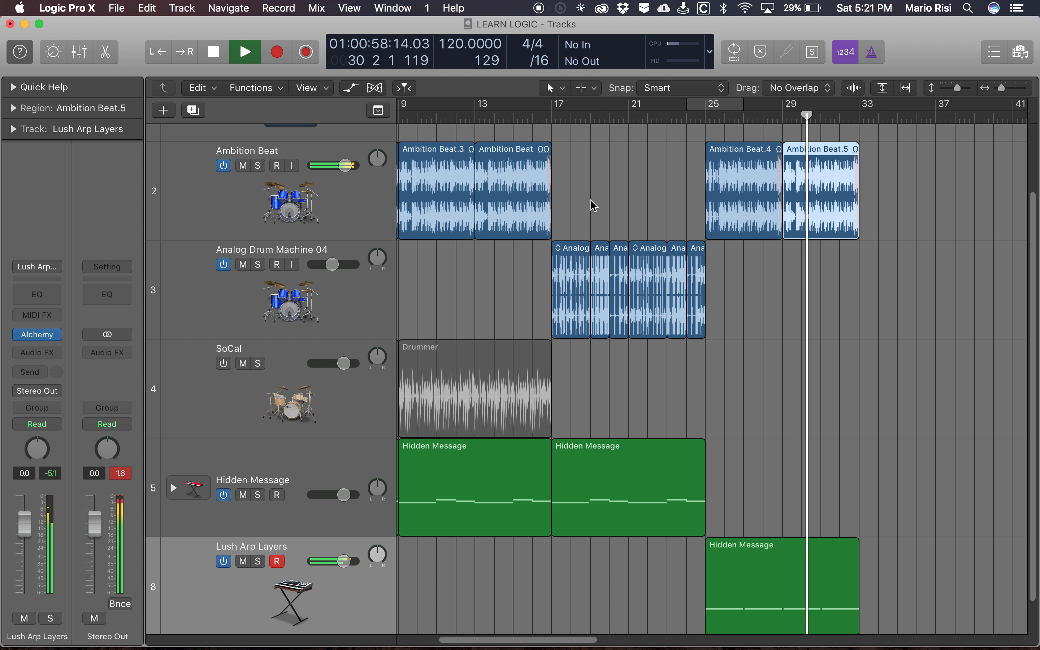
- Deselect the regions marked between bars 17 and 25, then stop playback and return the playhead to bar 1
left_click_drag(571, 199, 680, 520)
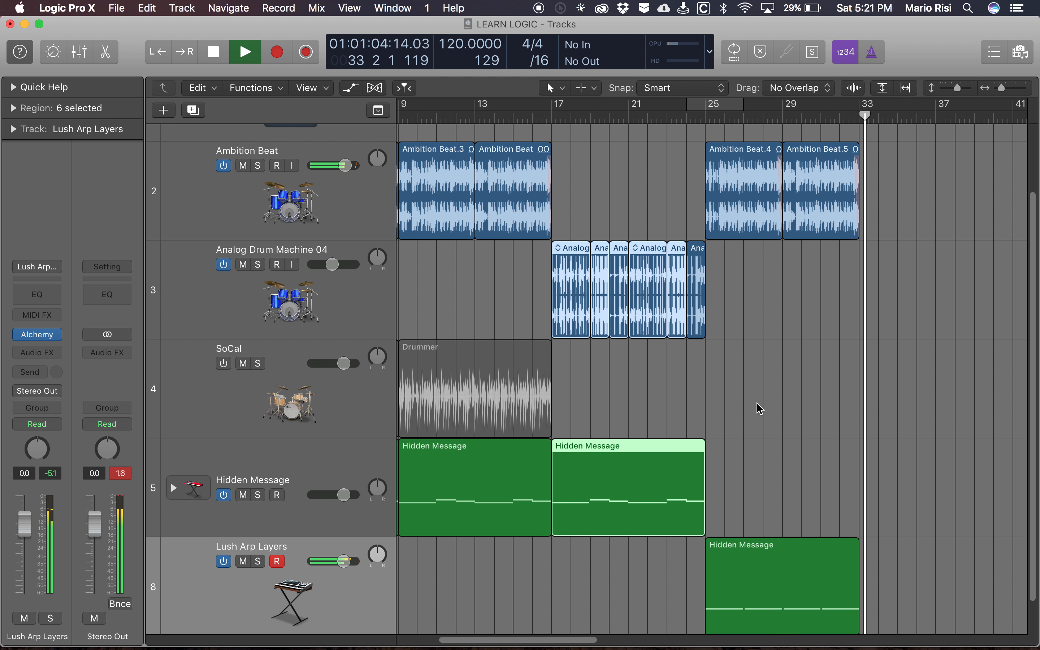
key("d")
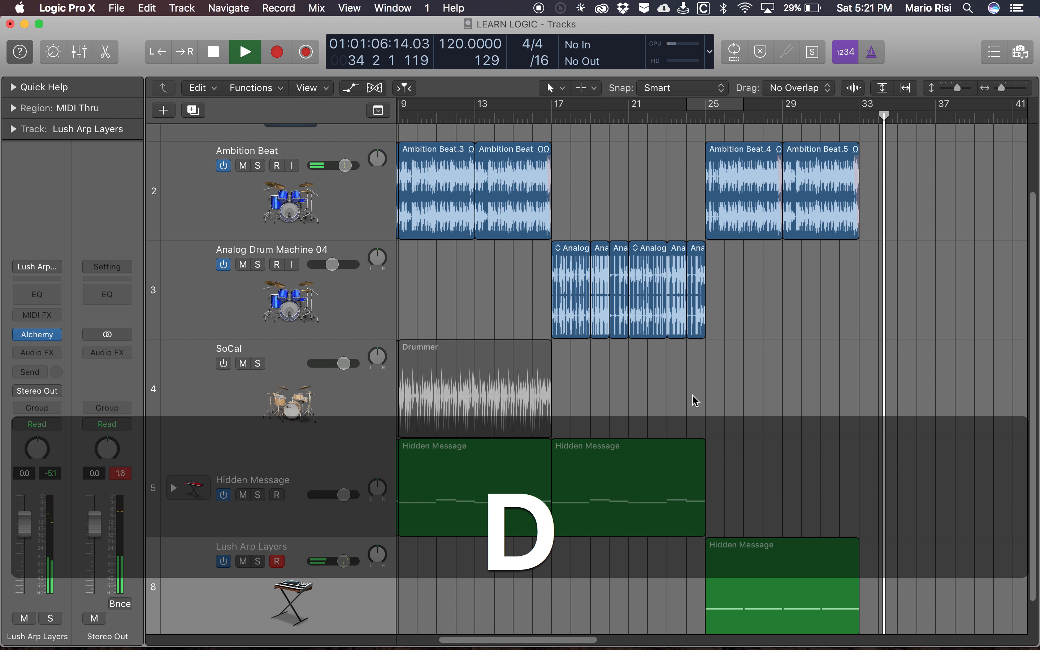
key("space")
key("Return")
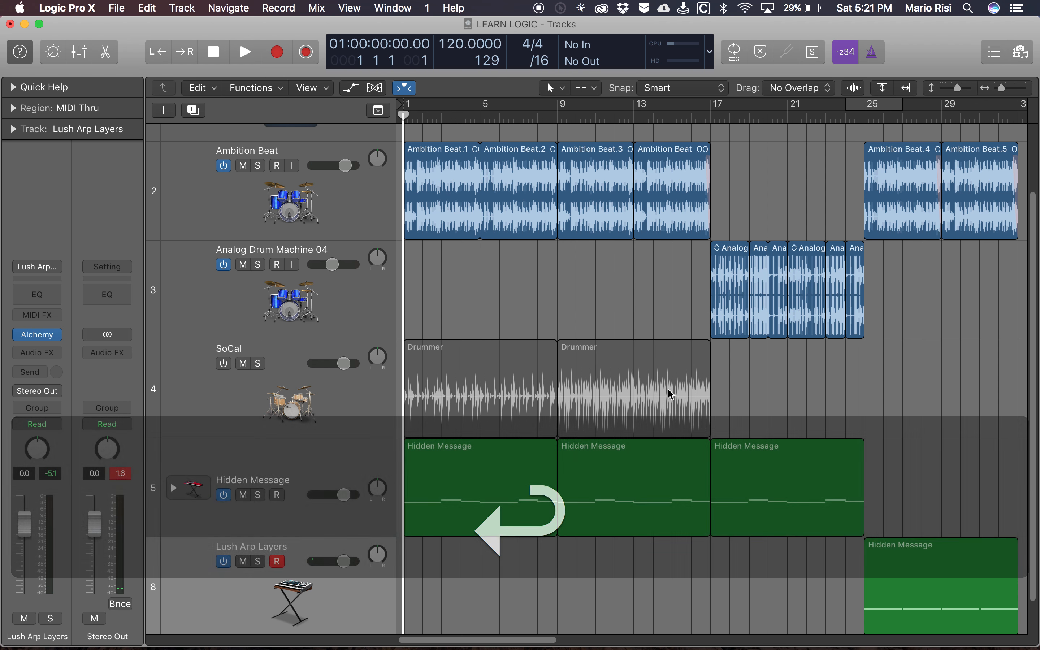
- Look over the arrangement from bar 1 to the empty bars beyond bar 33, including the tracks down to Lush Arp Layers
scroll(832, 379, "right", 10)
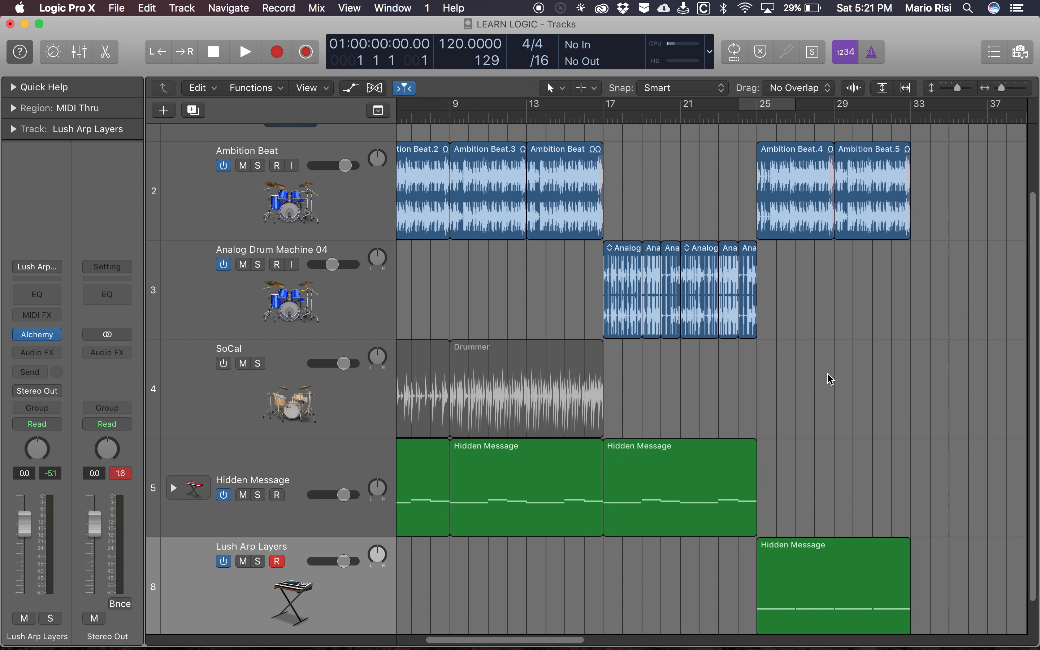
scroll(830, 376, "left", 9)
scroll(791, 411, "right", 15)
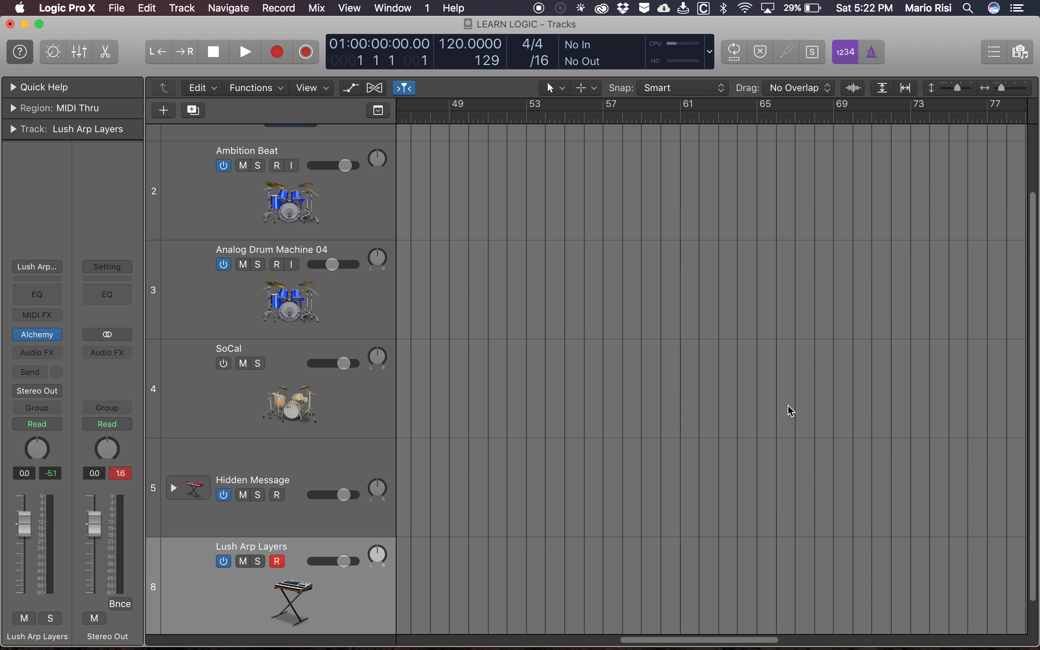
scroll(791, 411, "left", 15)
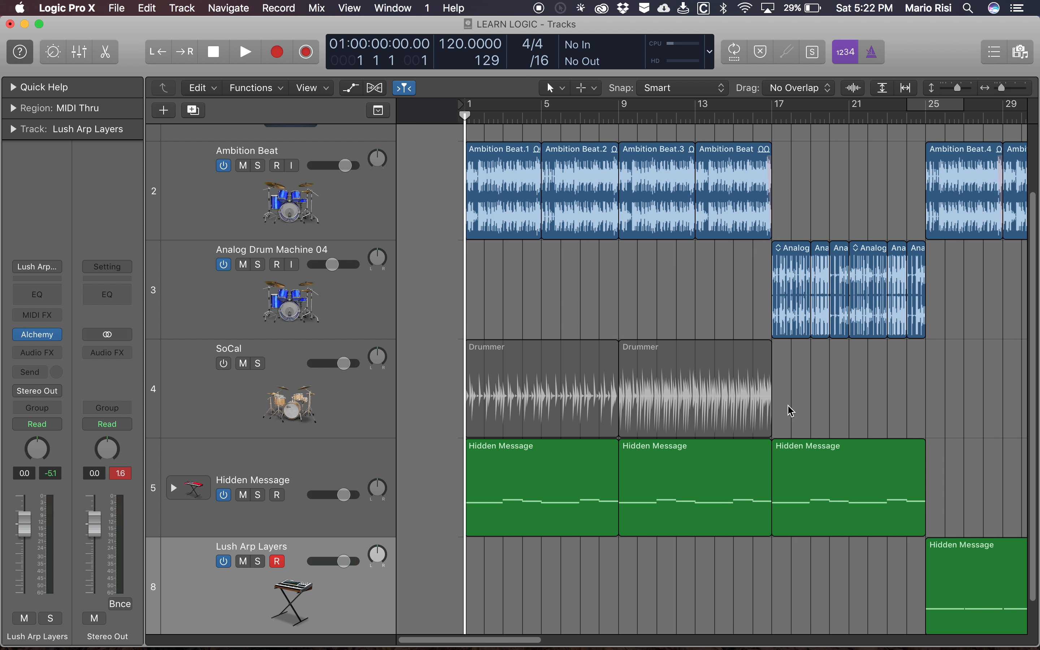
scroll(731, 525, "down", 2)
scroll(716, 555, "up", 1)
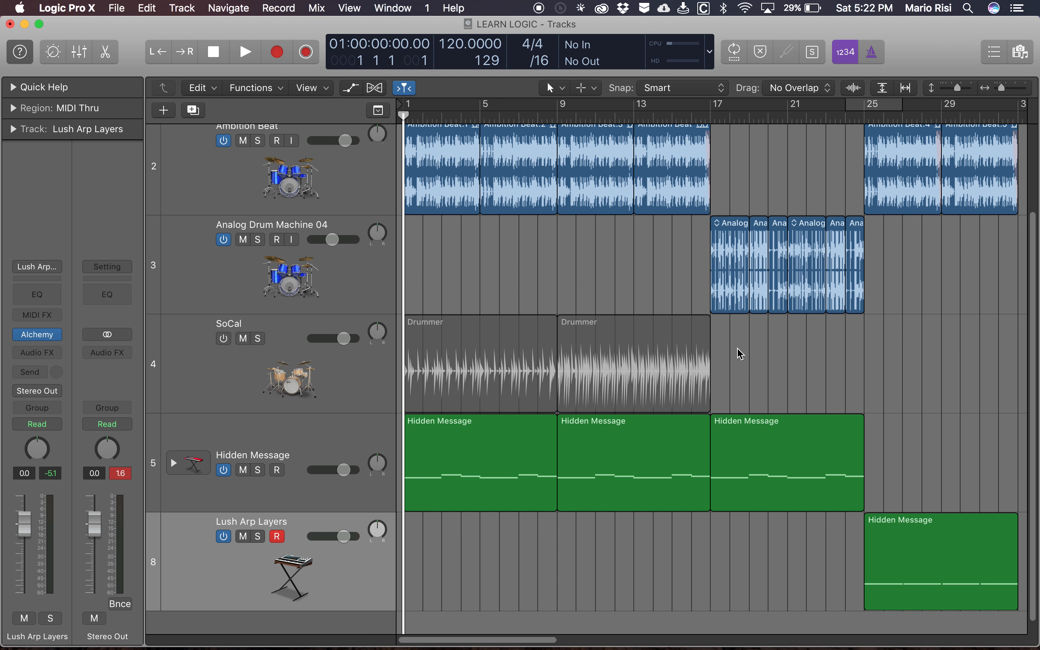
scroll(751, 350, "right", 7)
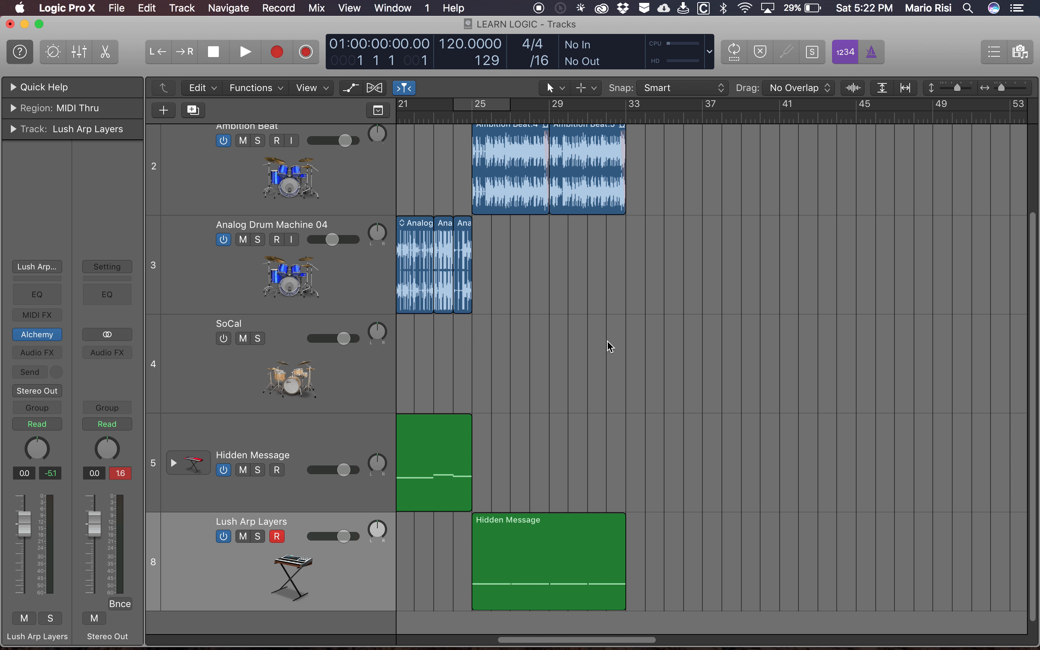
scroll(611, 347, "left", 7)
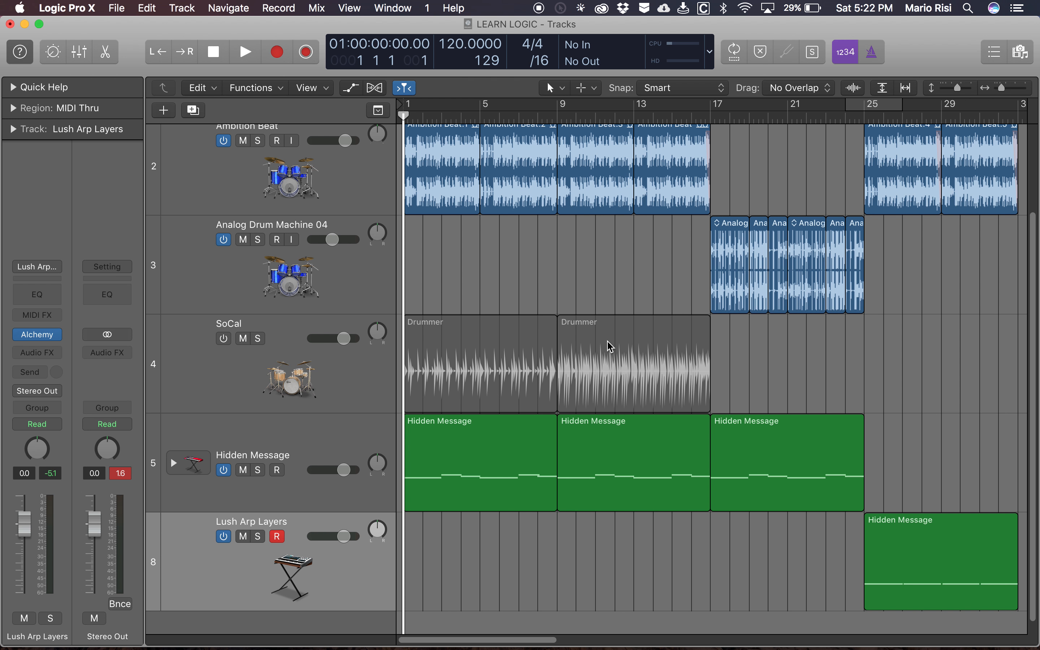